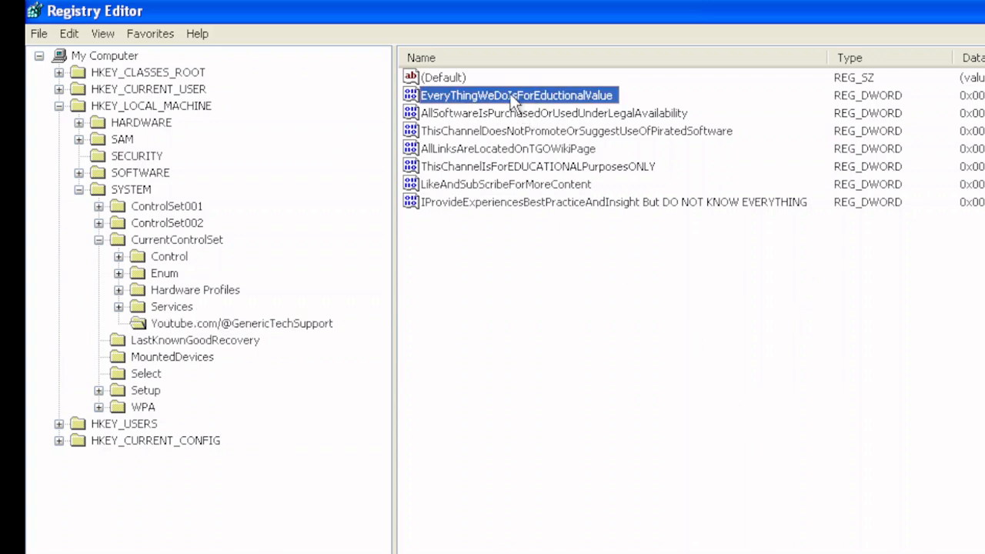
left_click(513, 116)
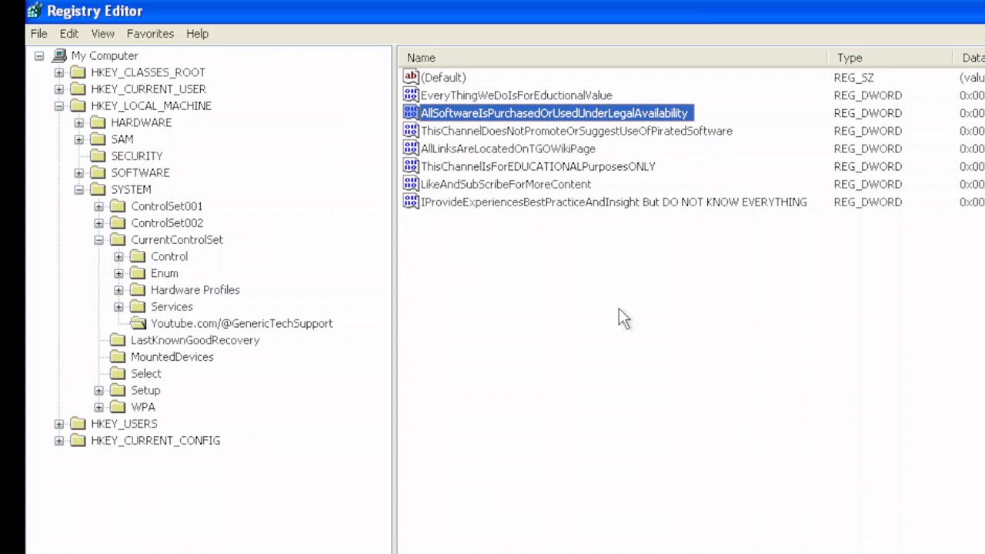
left_click(529, 132)
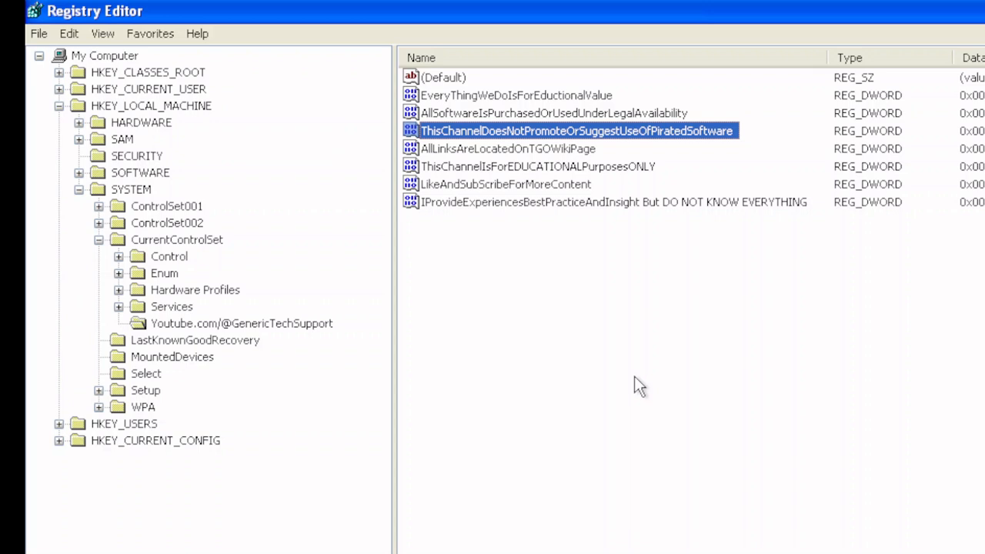
left_click(514, 150)
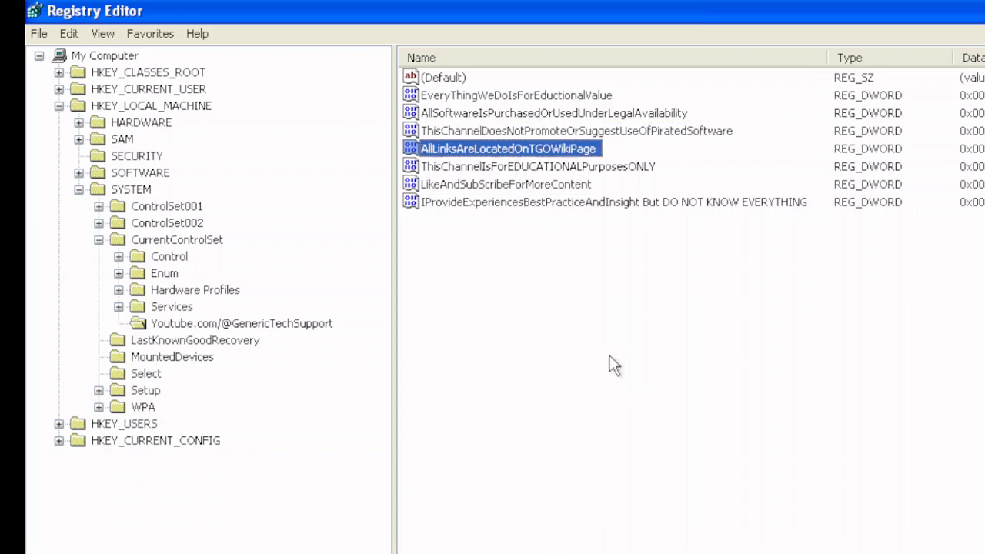
left_click(505, 168)
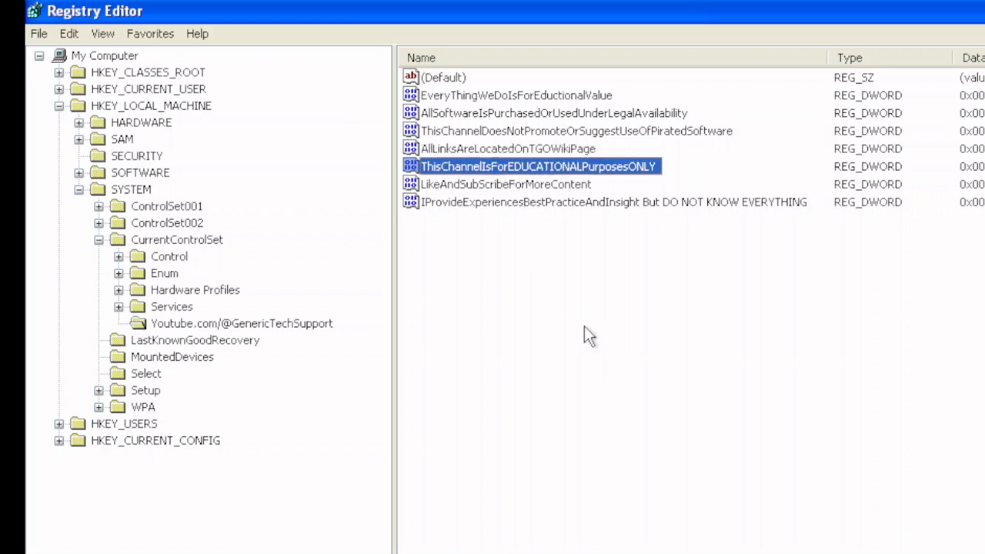
left_click(493, 186)
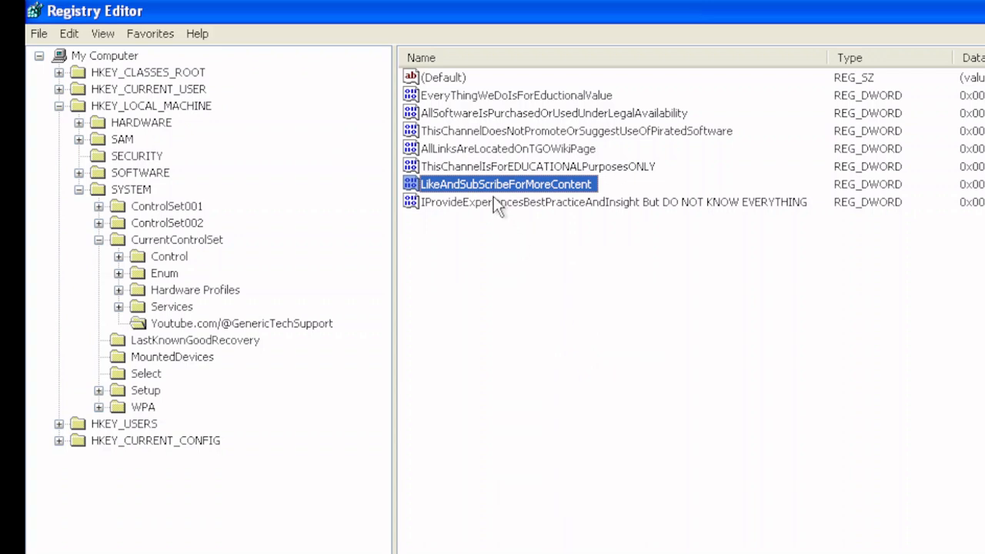
left_click(495, 203)
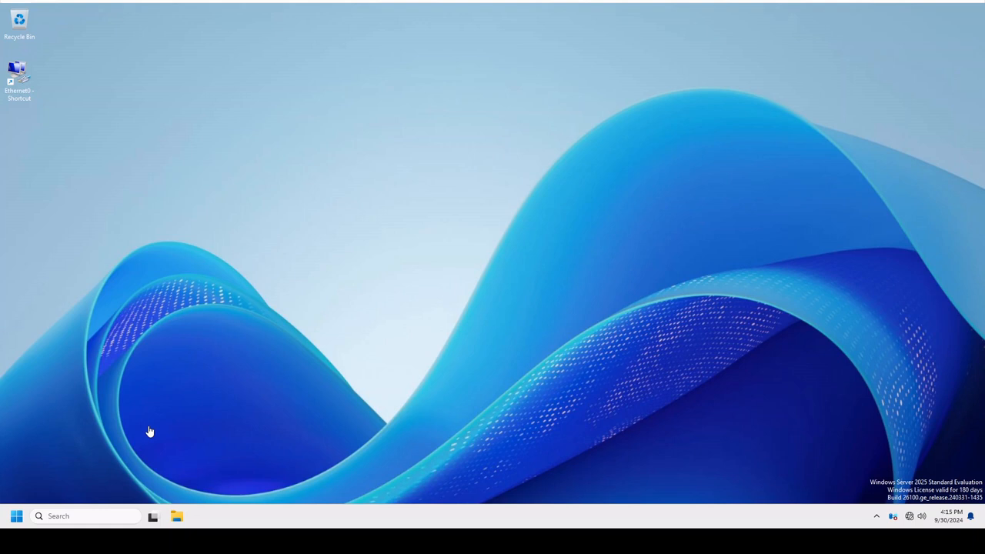
Open Server Manager and start adding roles with a role-based installation on server Preview25, skipping the wizard's introduction page by default.
left_click(16, 516)
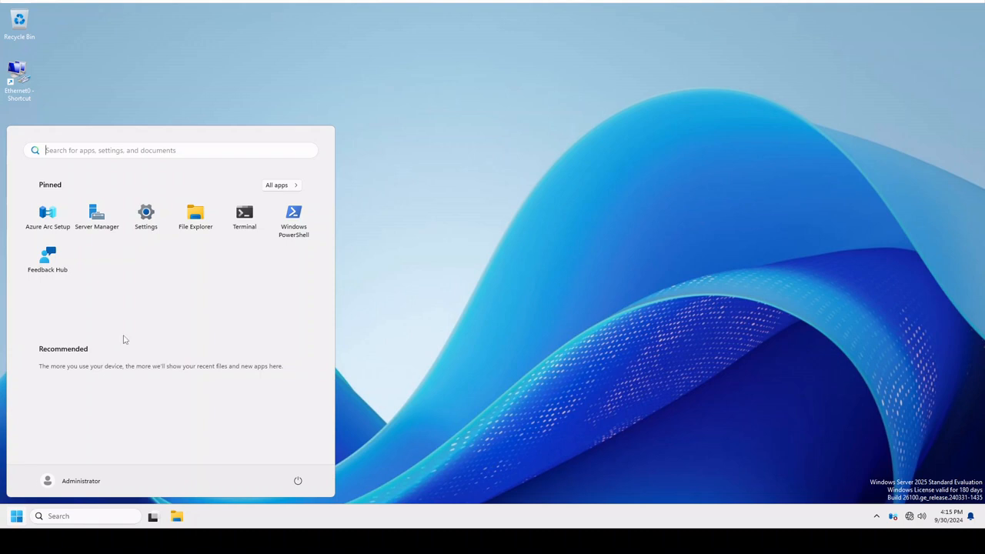
left_click(96, 217)
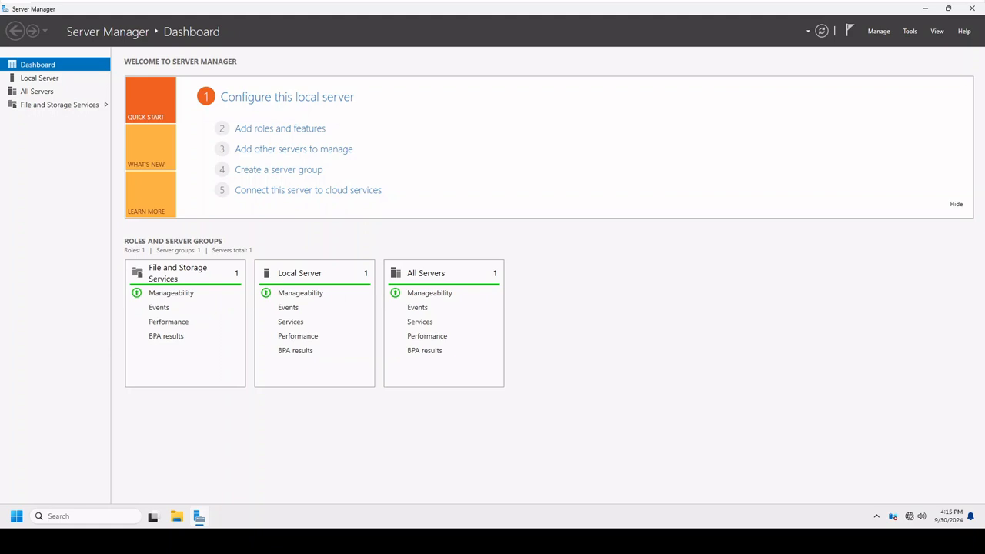
left_click(304, 129)
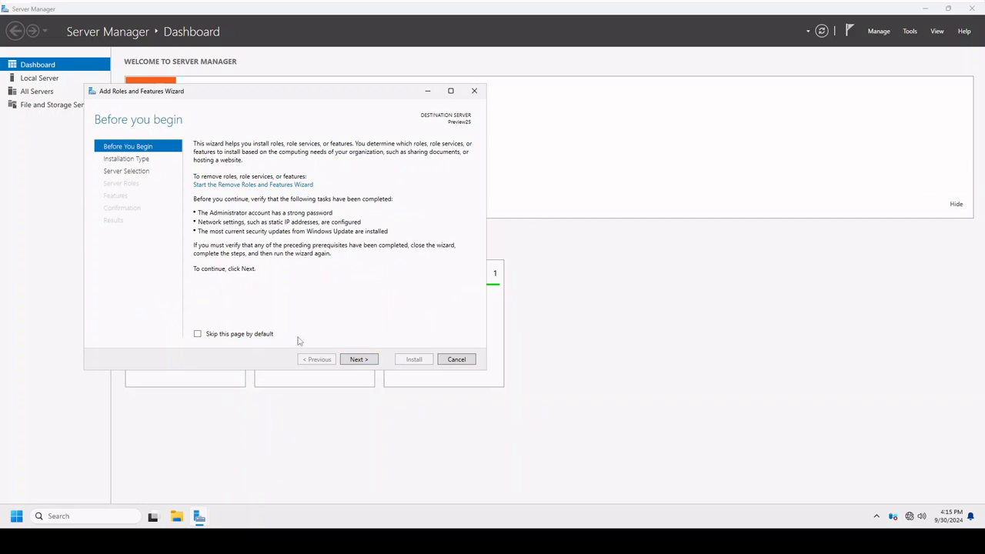
left_click(256, 336)
left_click(364, 359)
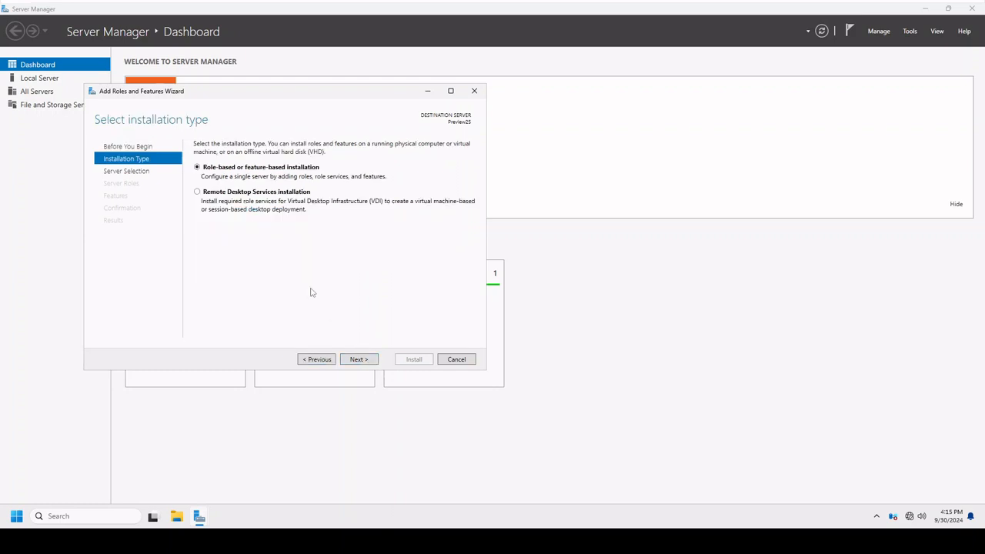
left_click(360, 359)
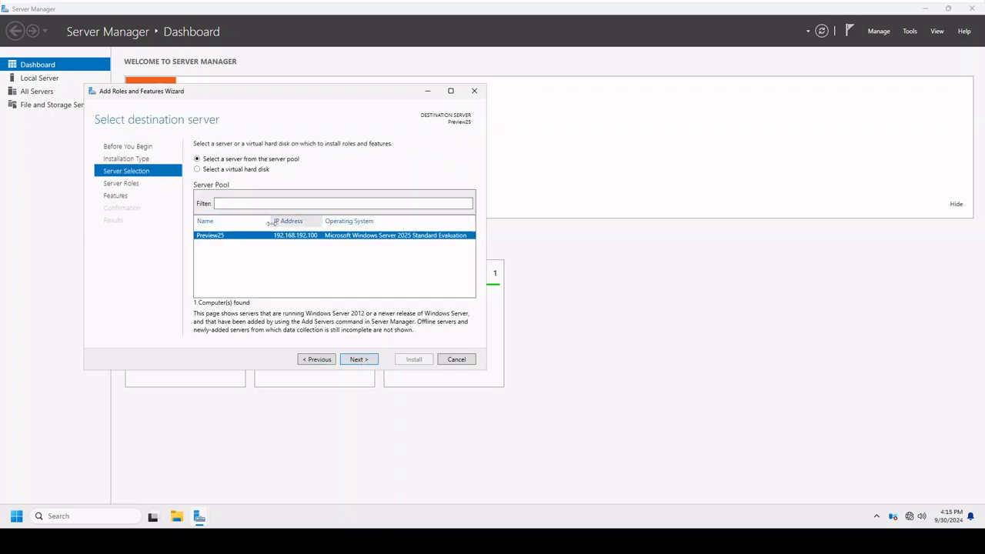
left_click(359, 360)
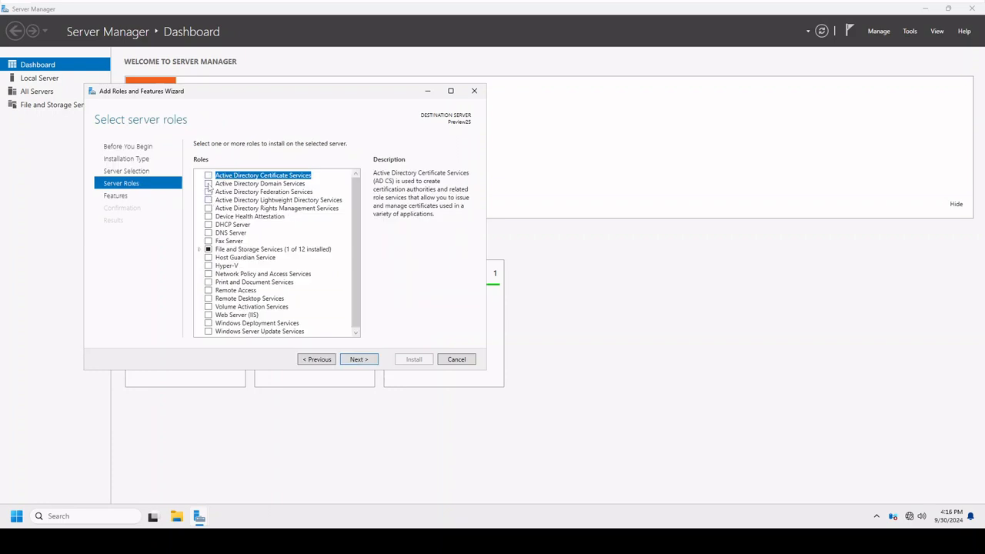
Select the Active Directory Domain Services, DNS Server and DHCP Server roles, including their required management features.
left_click(208, 184)
left_click(316, 318)
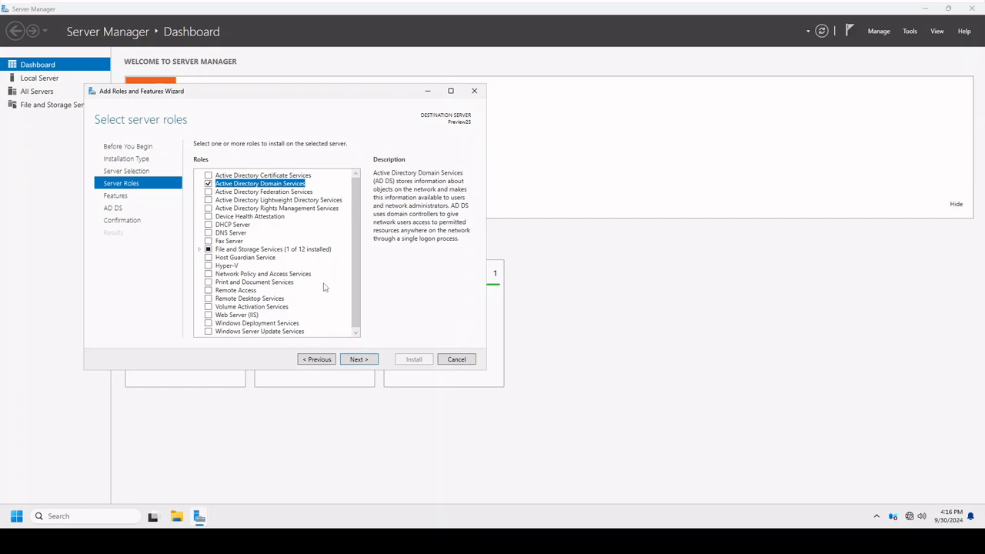
left_click(207, 233)
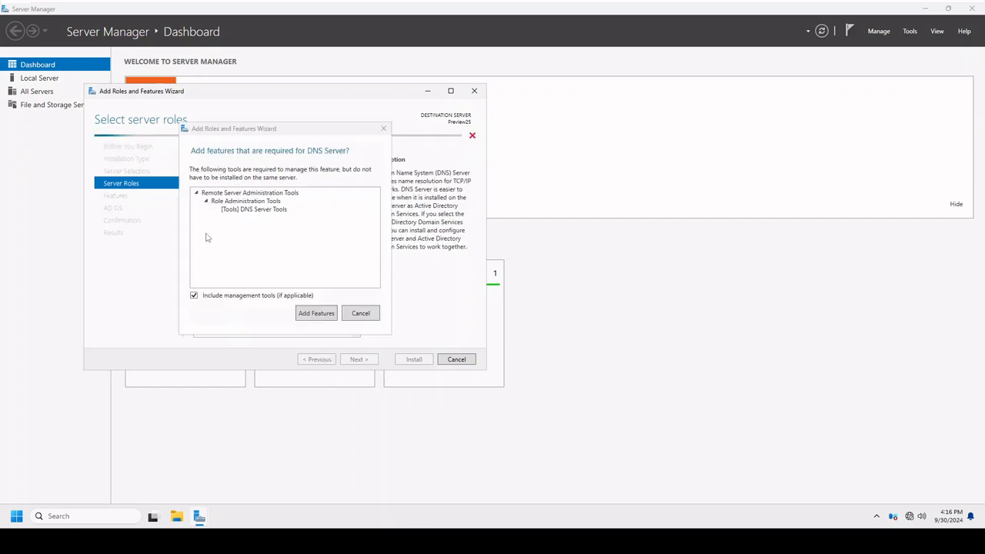
left_click(306, 316)
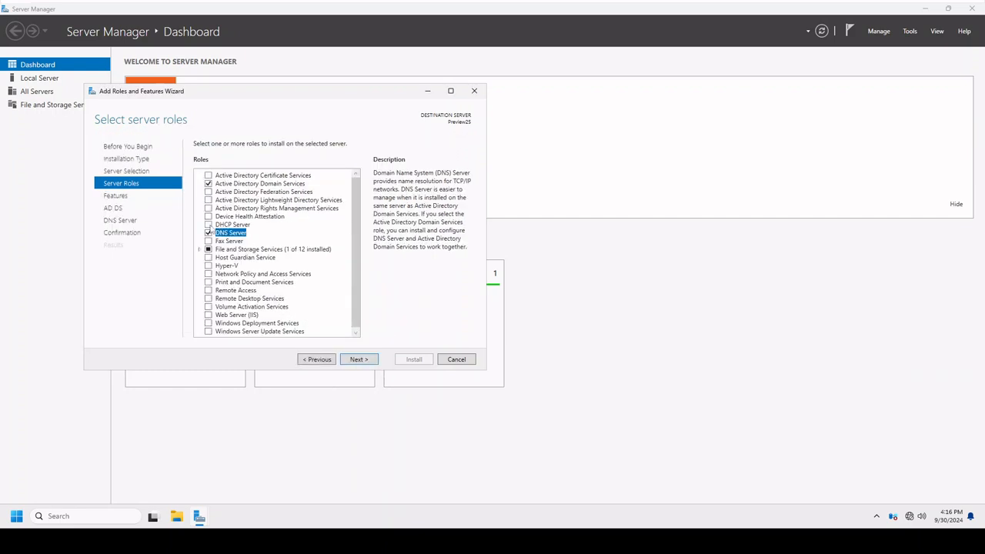
left_click(209, 224)
left_click(312, 312)
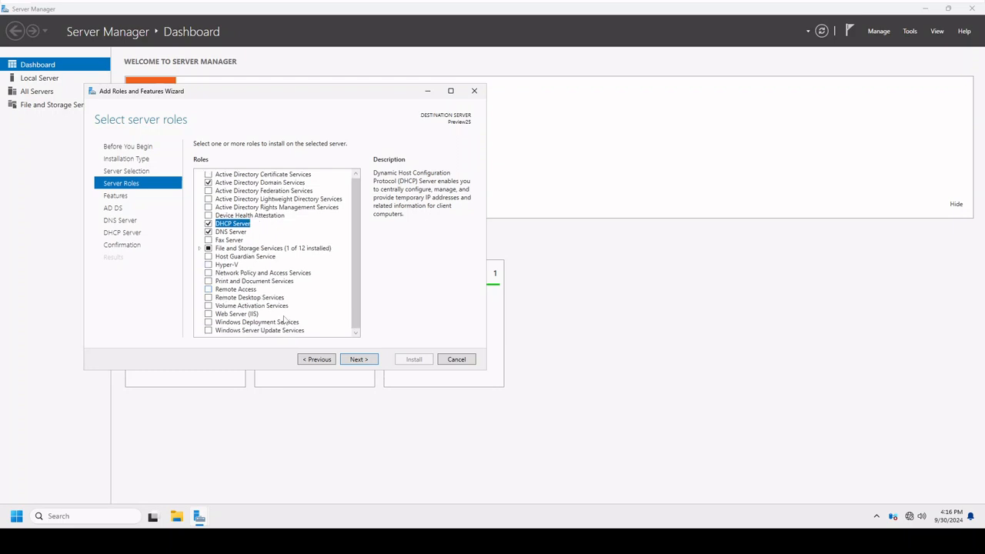
scroll(254, 279, "down", 1)
scroll(263, 275, "up", 1)
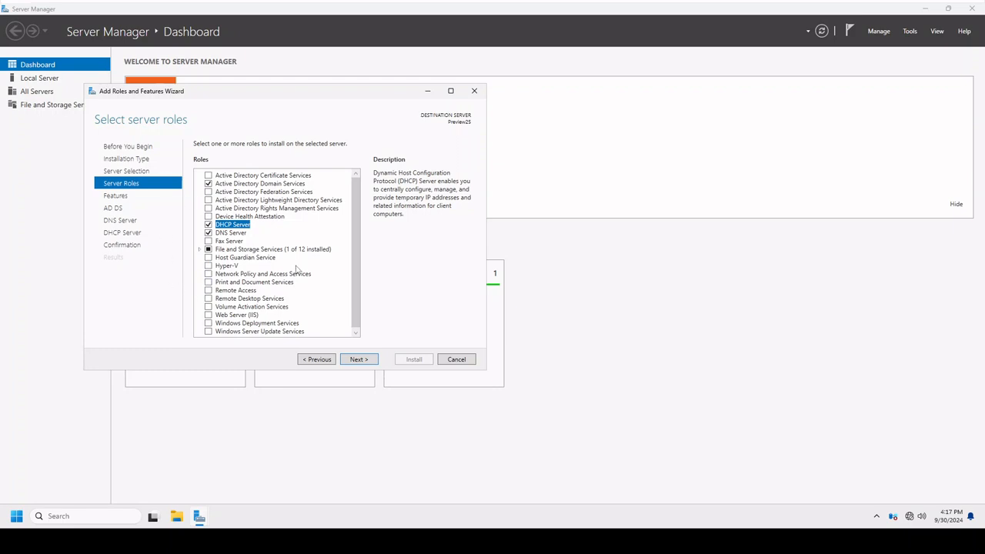
Keep the default feature selection and advance through the AD DS, DNS Server and DHCP Server pages to the installation confirmation.
left_click(359, 359)
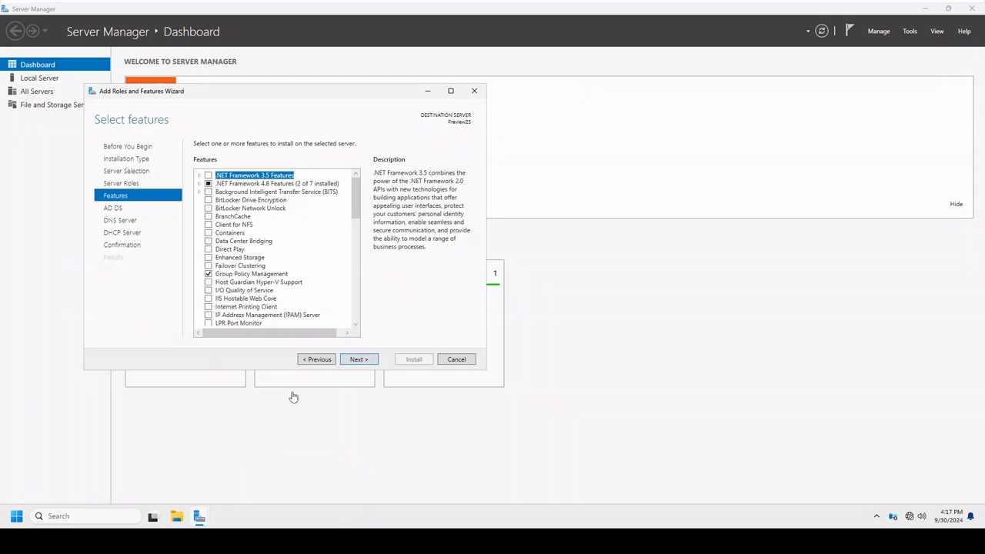
left_click_drag(356, 191, 356, 317)
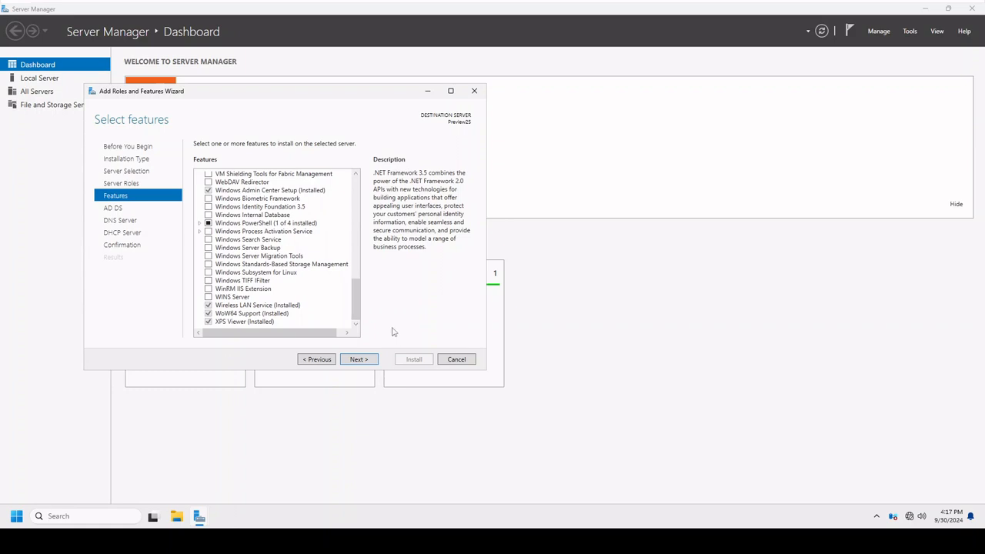
left_click(366, 362)
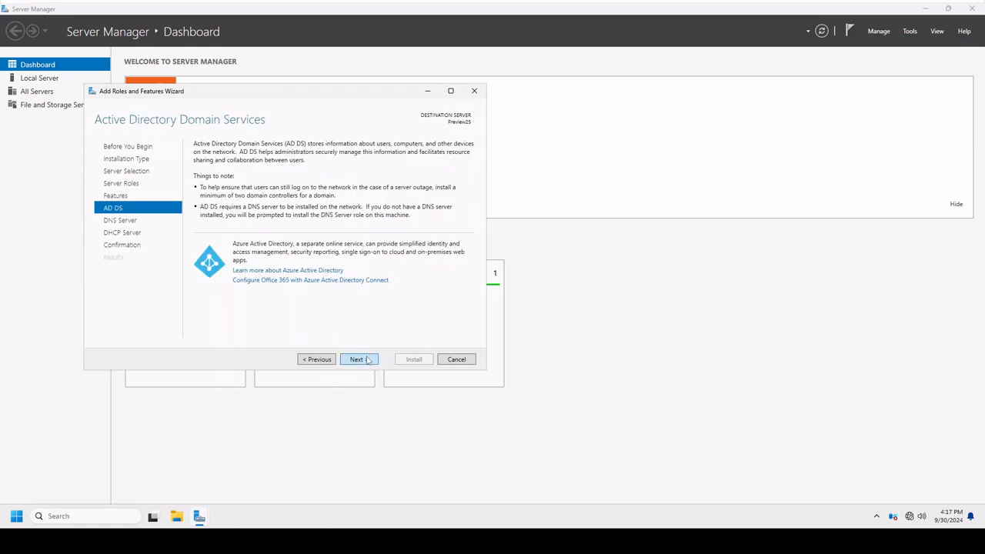
left_click(367, 361)
left_click(368, 362)
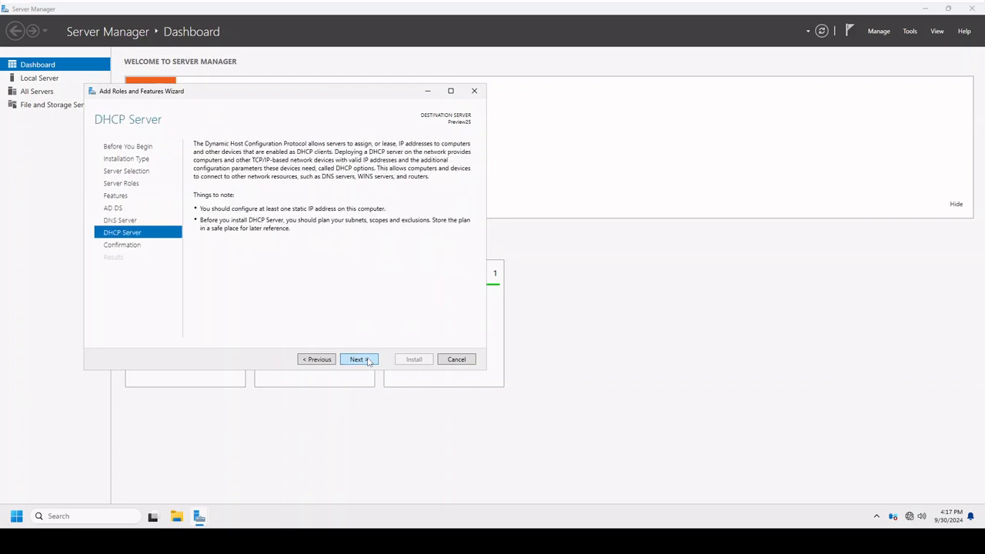
left_click(368, 362)
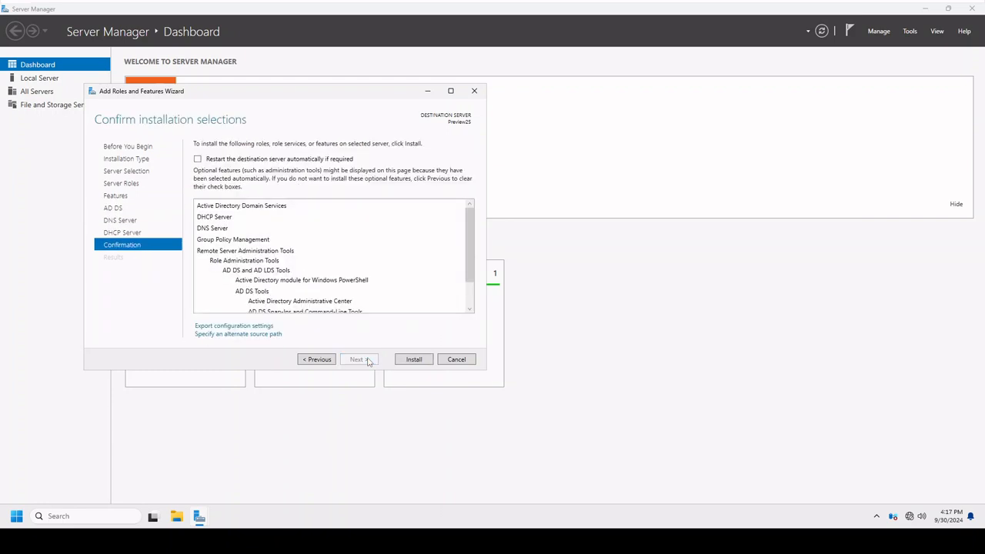
Allow the destination server to restart automatically if required and install the selected roles.
left_click(197, 159)
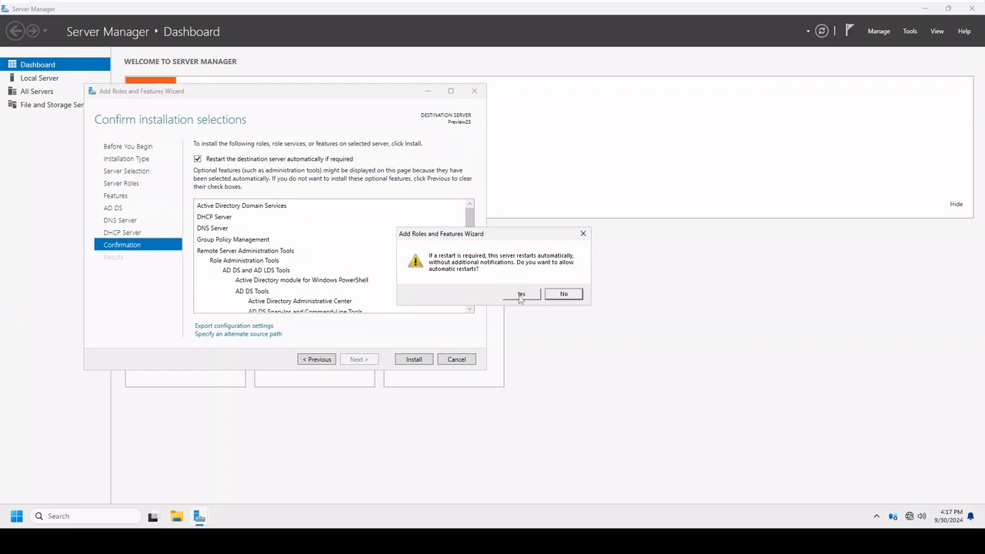
left_click(521, 295)
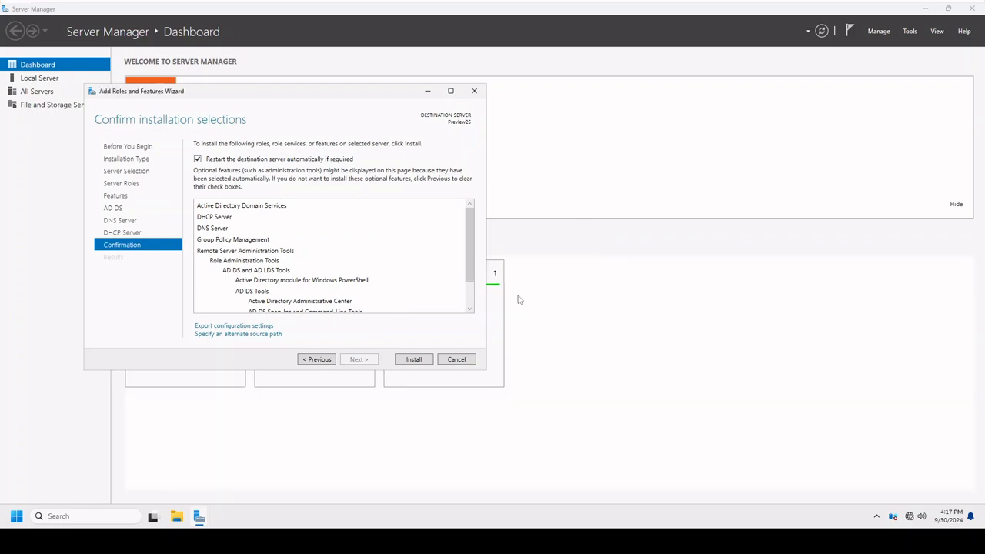
left_click(415, 360)
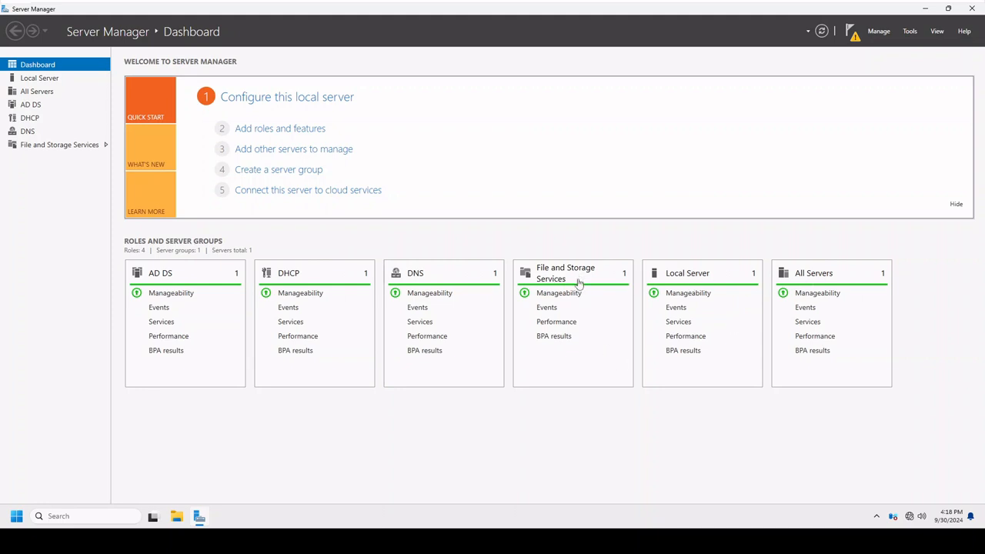
View the File and Storage Services and Local Server pages, and return to the dashboard.
left_click(60, 144)
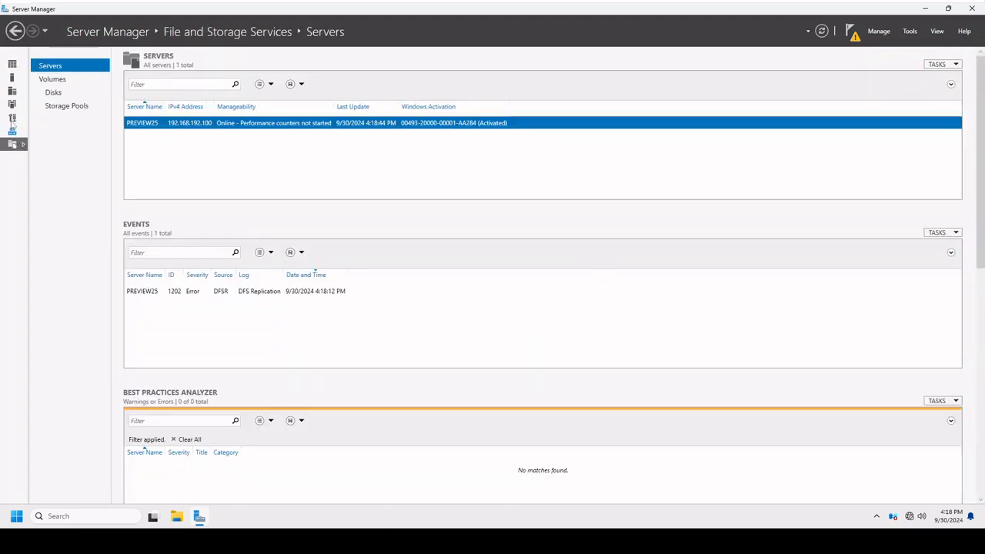
left_click(11, 79)
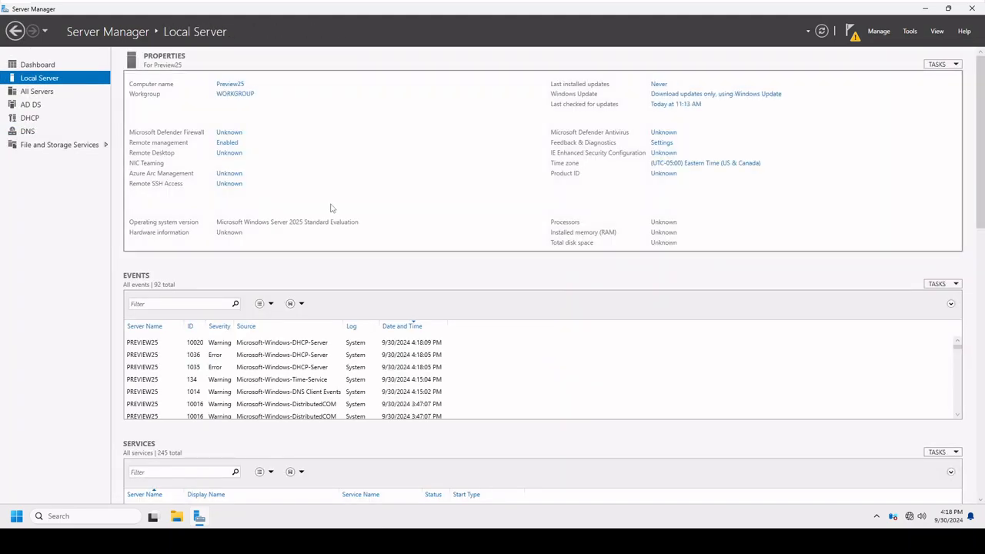
left_click(34, 66)
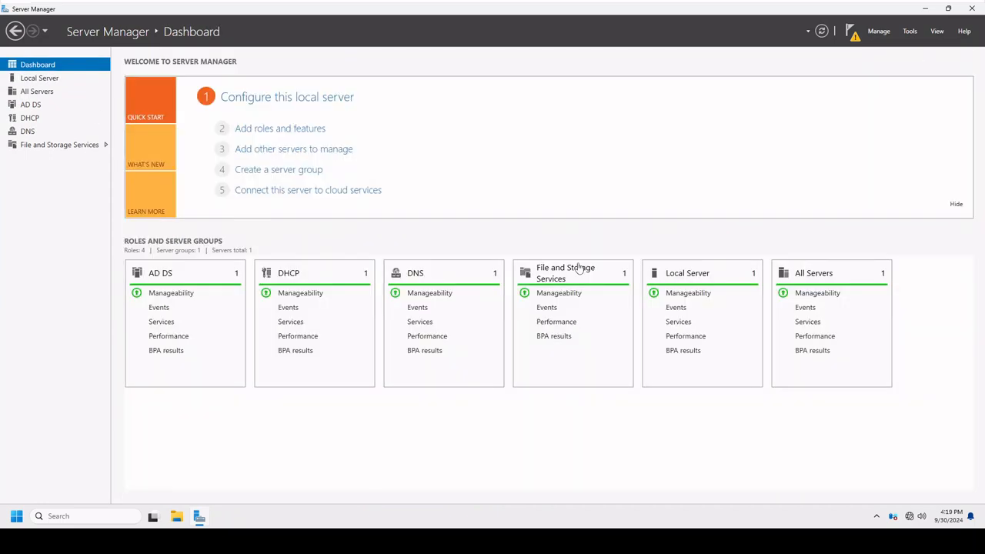
Start promoting the server to a domain controller in a new forest with root domain name GenericSupport25.beta.
left_click(851, 32)
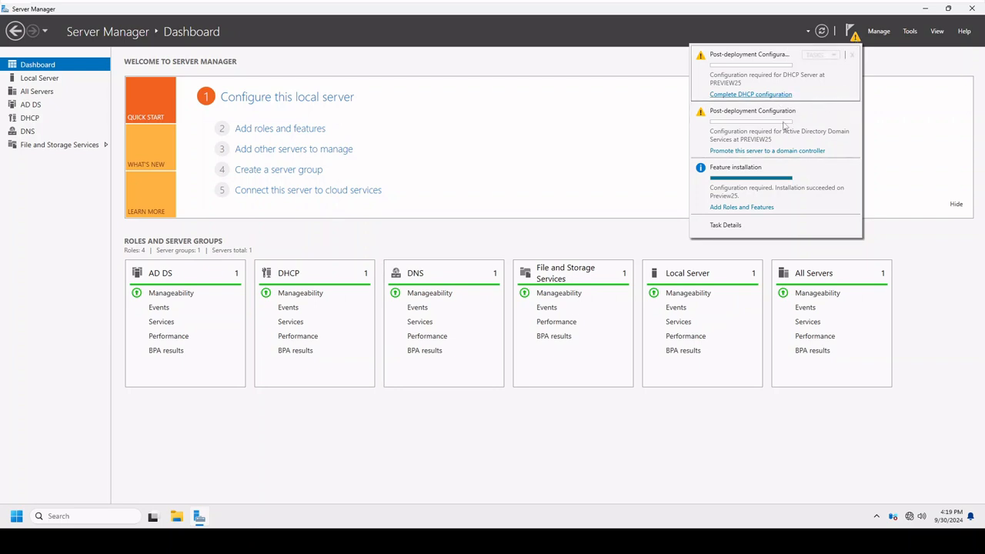
left_click(769, 150)
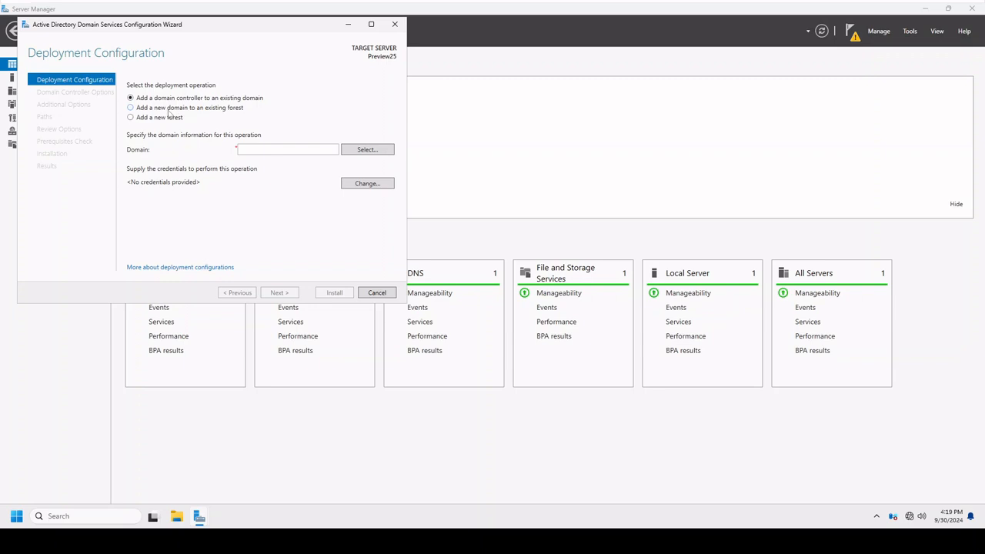
left_click(145, 120)
left_click(255, 150)
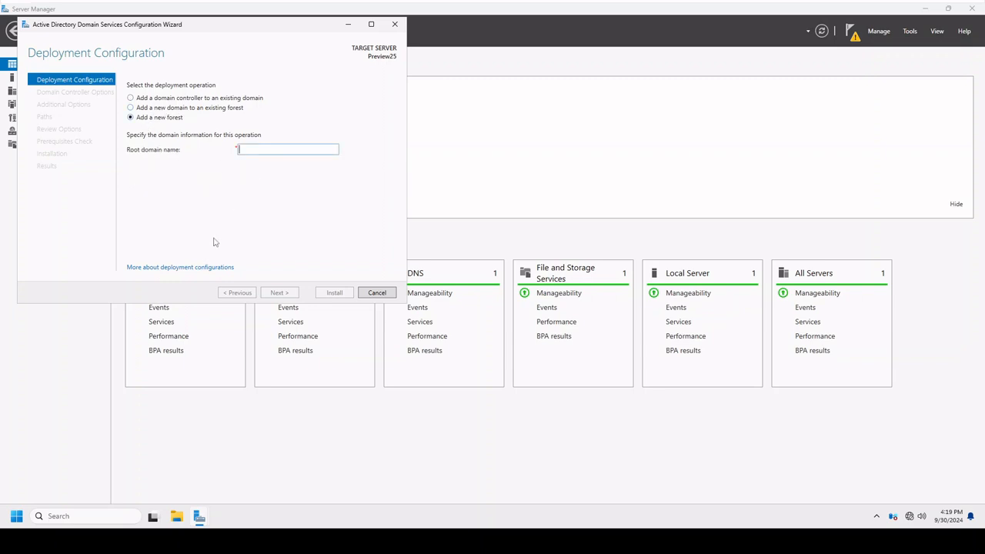
type("GenericSupport25.beta")
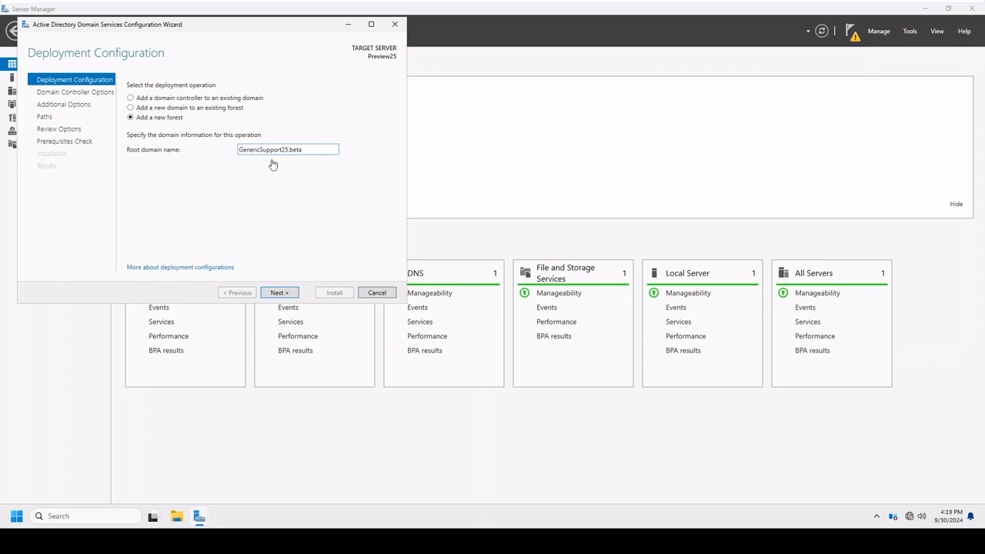
left_click(286, 292)
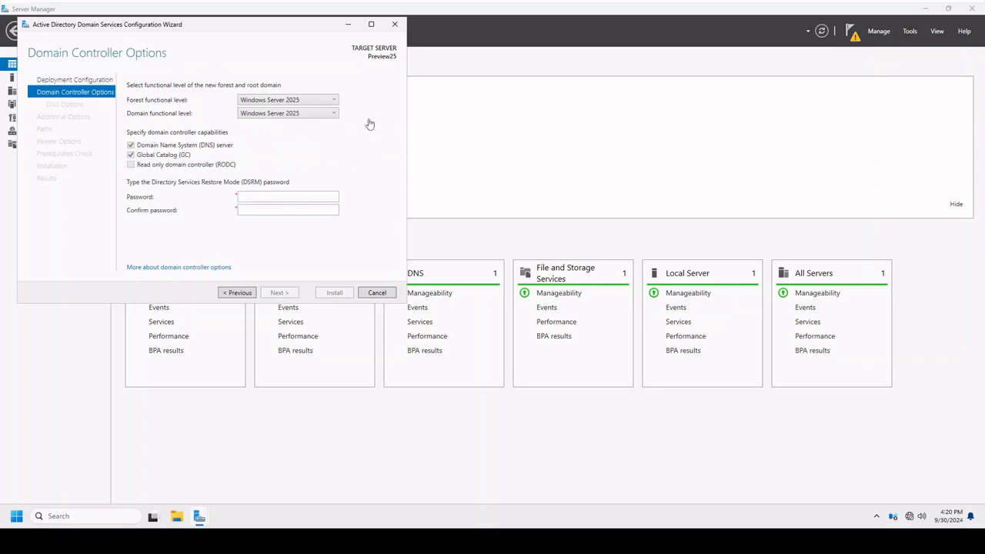
Review the forest and domain functional levels offered for the new forest without changing the selection.
left_click(323, 100)
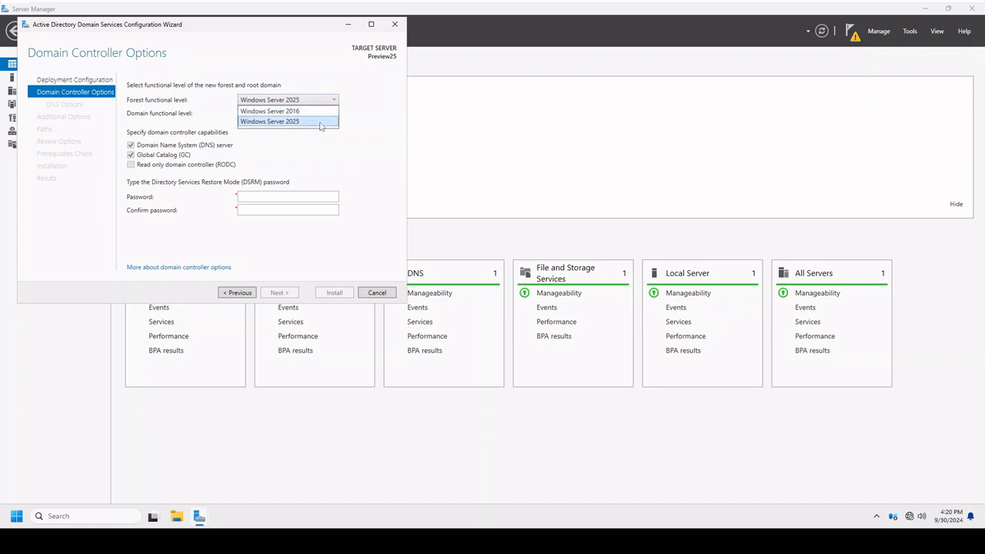
left_click(363, 93)
left_click(336, 113)
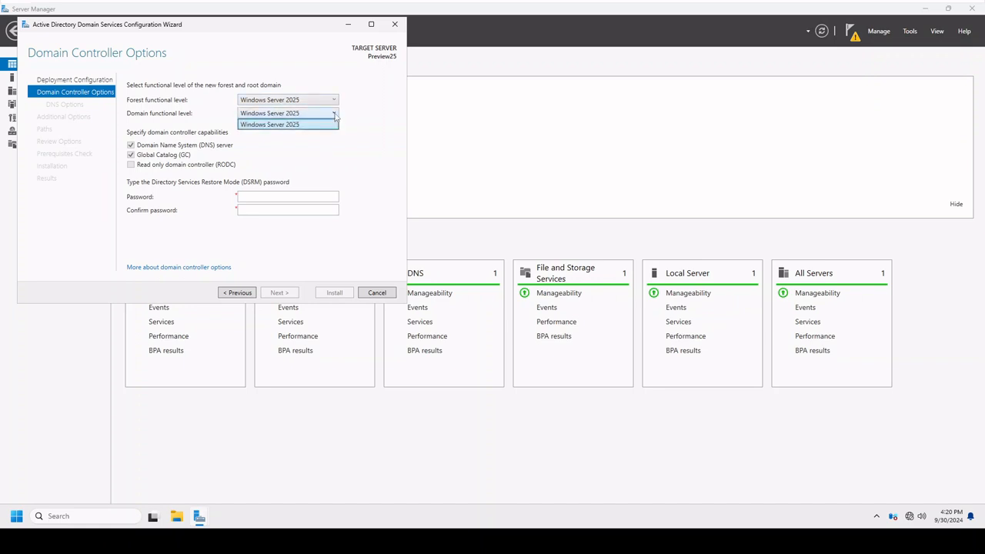
left_click(327, 123)
left_click(323, 101)
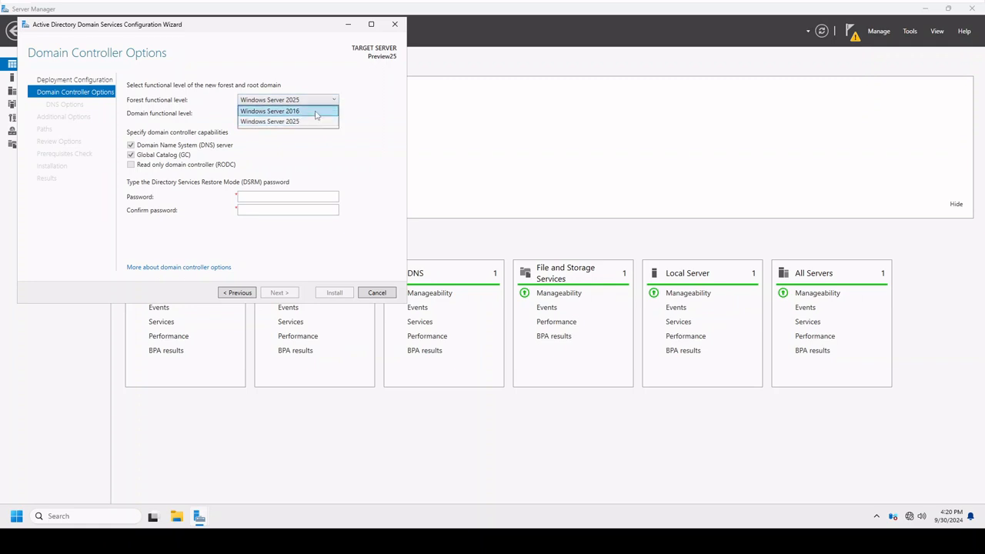
left_click(355, 93)
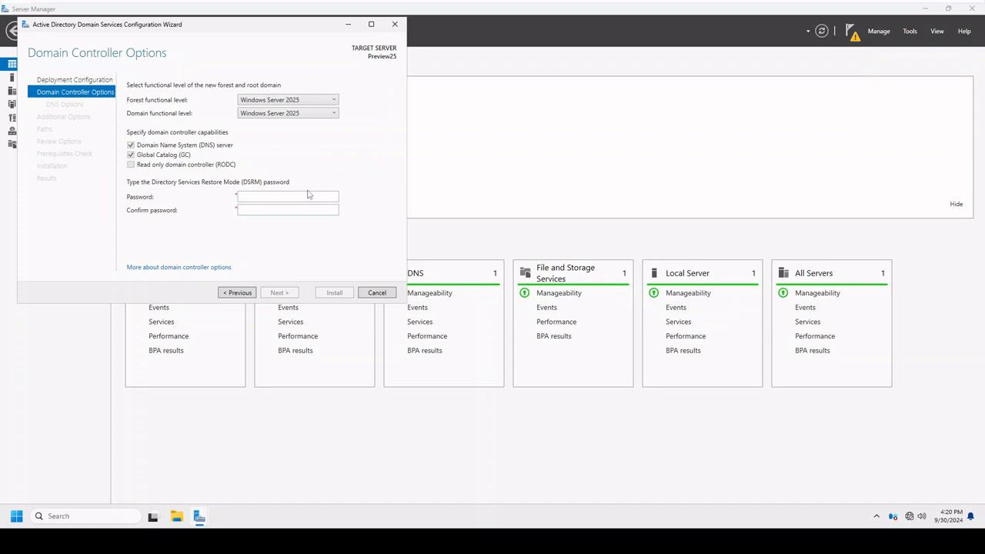
Set both the forest and domain functional levels to Windows Server 2016.
left_click(287, 102)
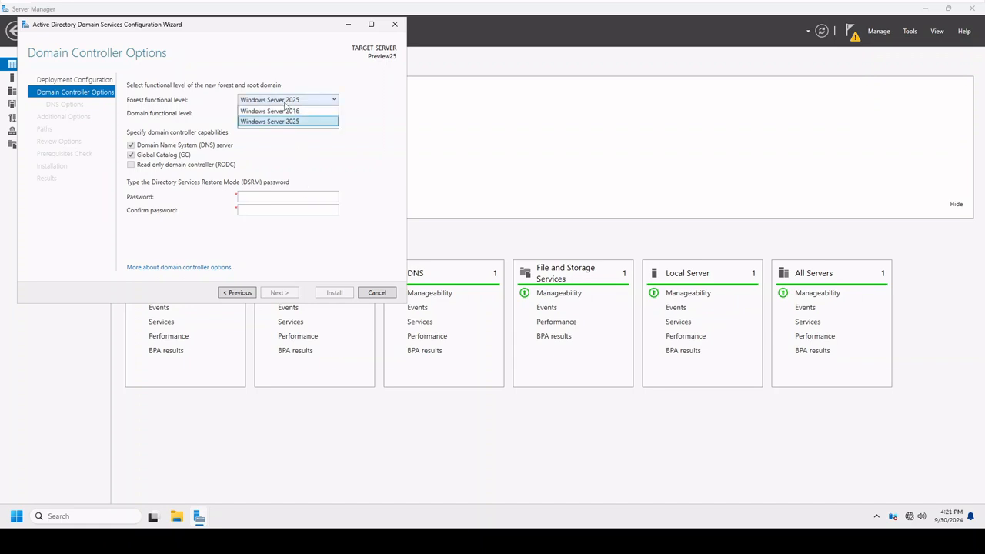
left_click(289, 114)
left_click(288, 116)
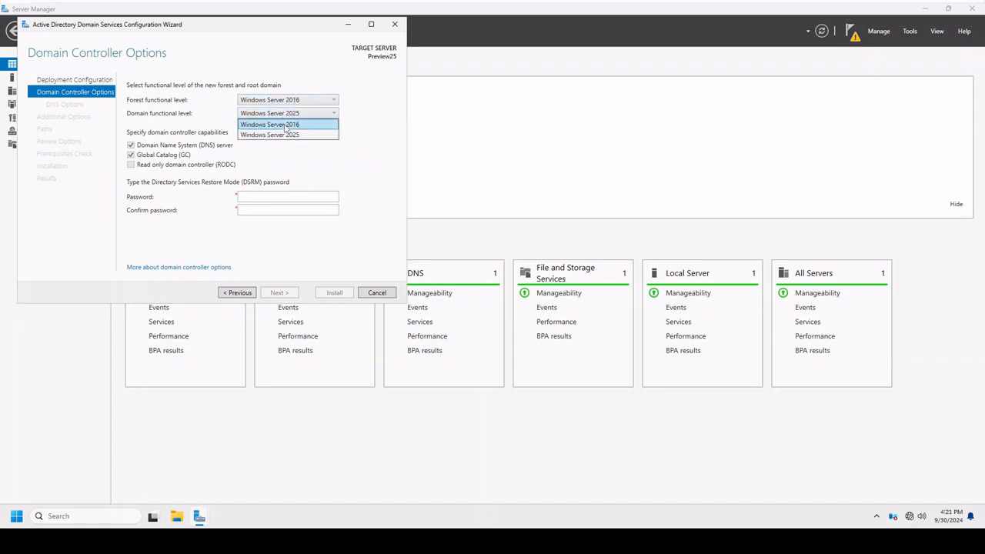
left_click(286, 123)
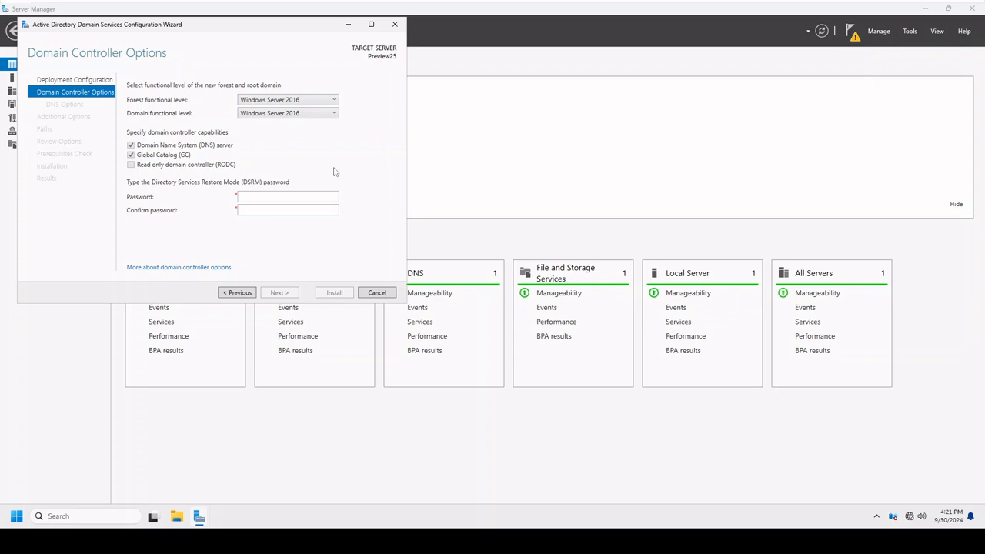
Set both the forest and domain functional levels to Windows Server 2025.
left_click(297, 106)
left_click(293, 127)
left_click(291, 117)
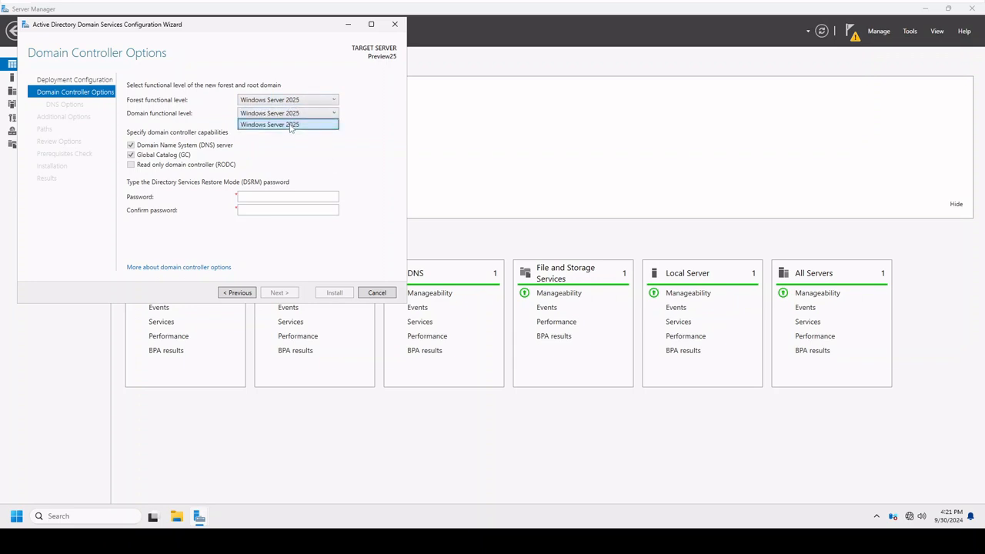
left_click(290, 126)
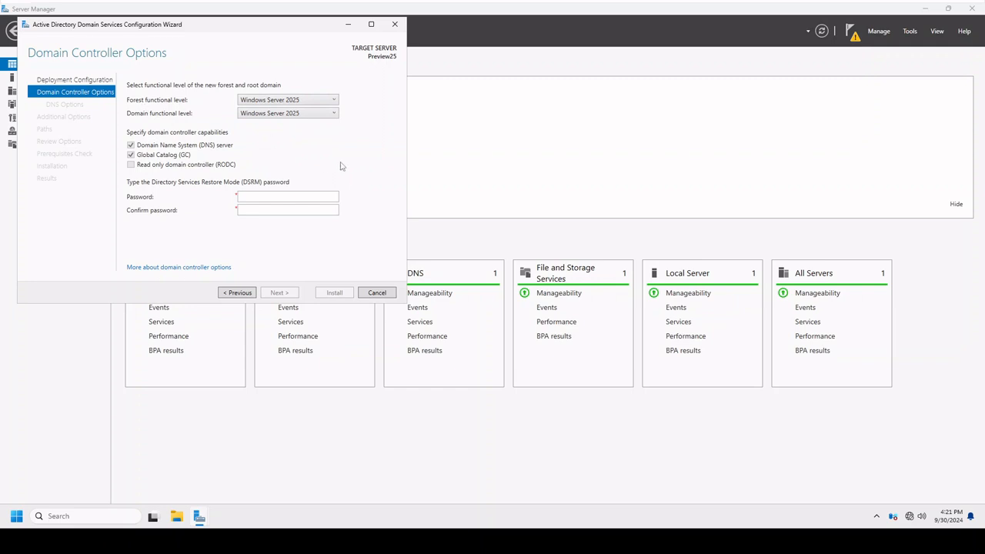
Enter and confirm the Directory Services Restore Mode password, and continue past the DNS options without creating a DNS delegation.
left_click(311, 197)
type("•••")
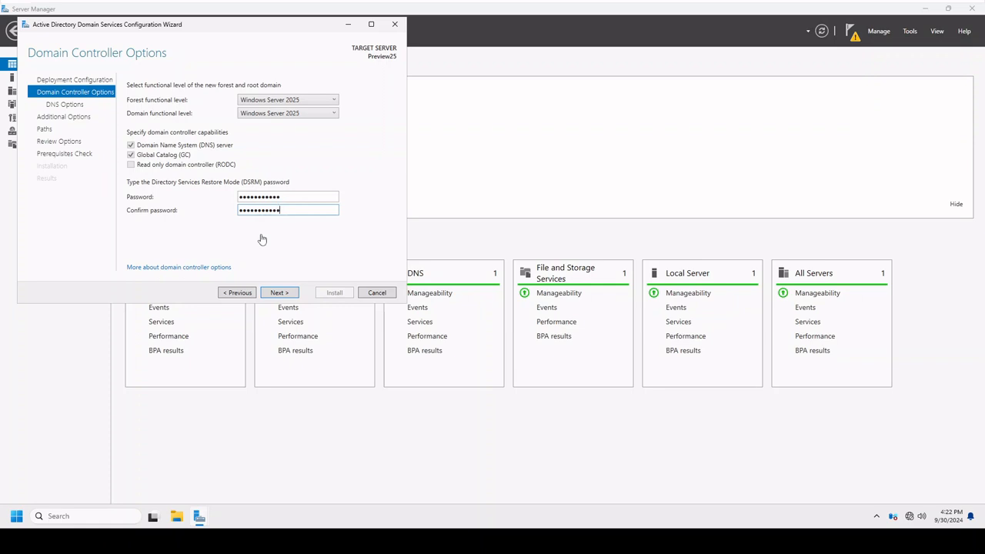
left_click(282, 293)
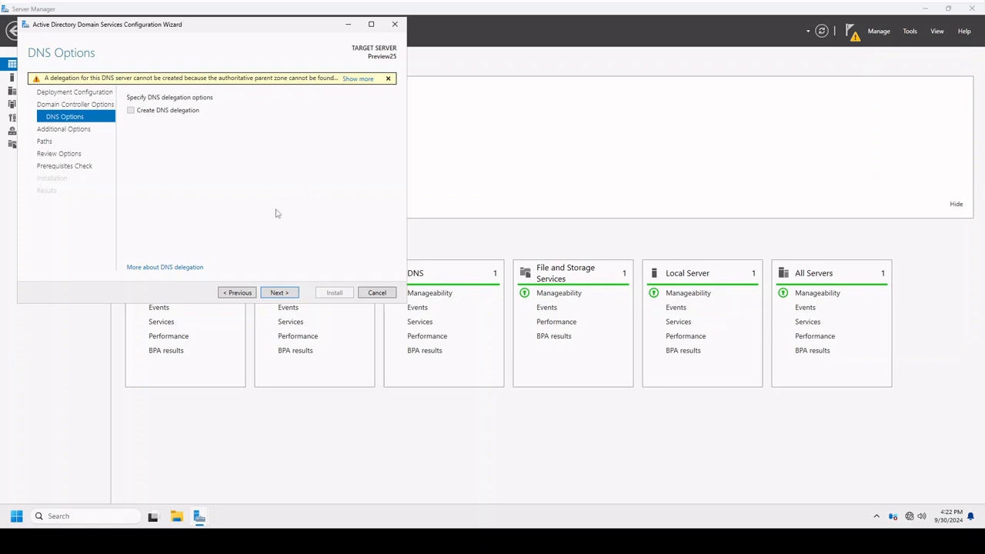
left_click(278, 294)
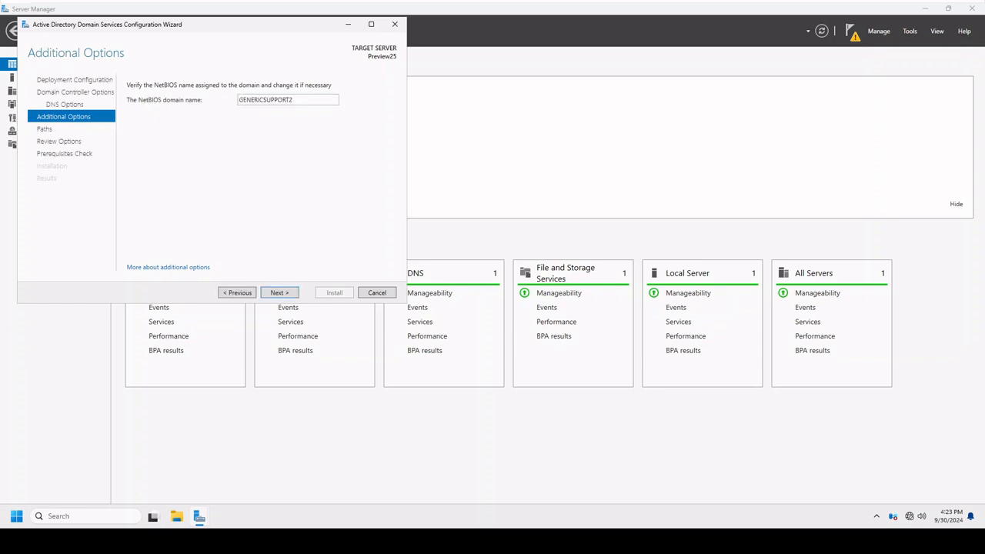
Set the NetBIOS domain name to GS2 and continue to the paths page.
left_click_drag(295, 100, 238, 100)
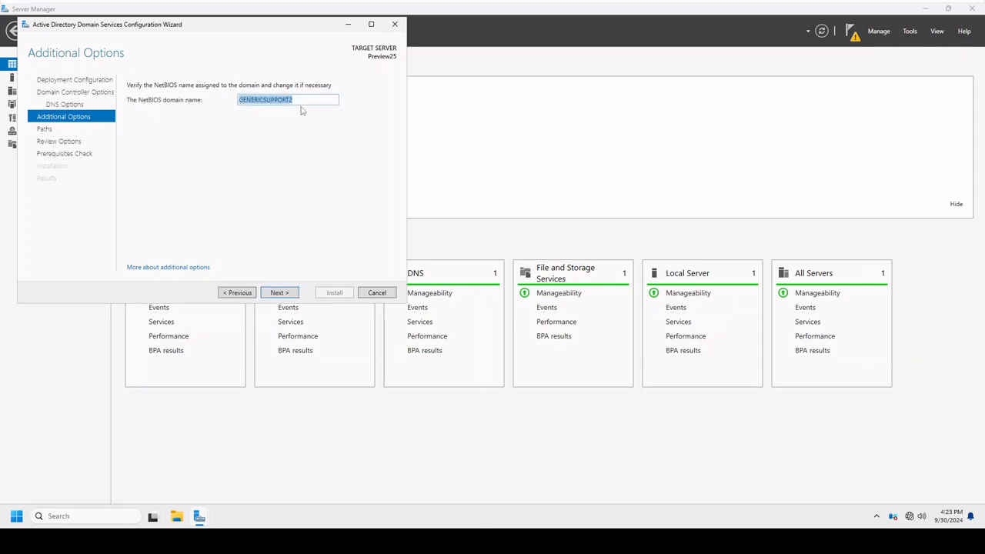
left_click_drag(301, 104, 237, 101)
type("GS2")
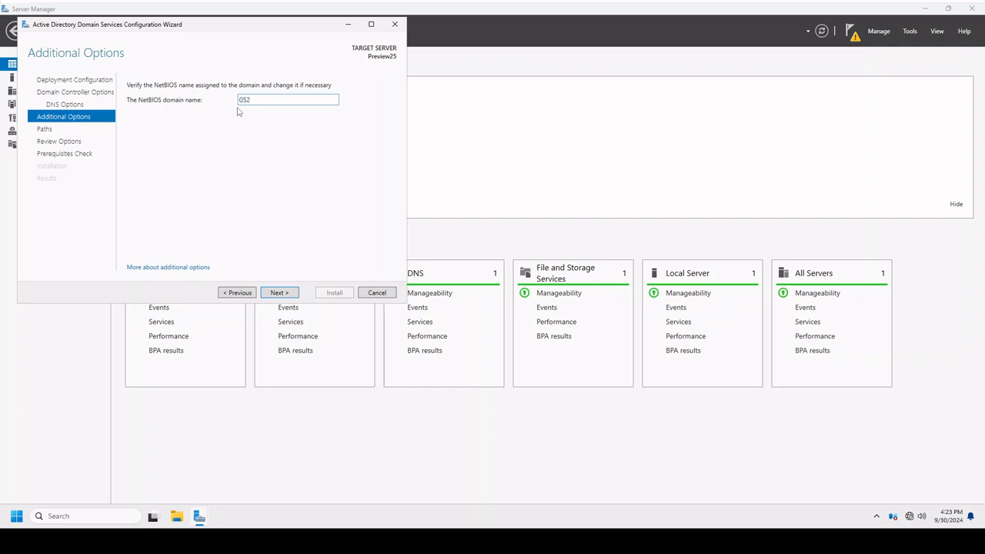
left_click(289, 293)
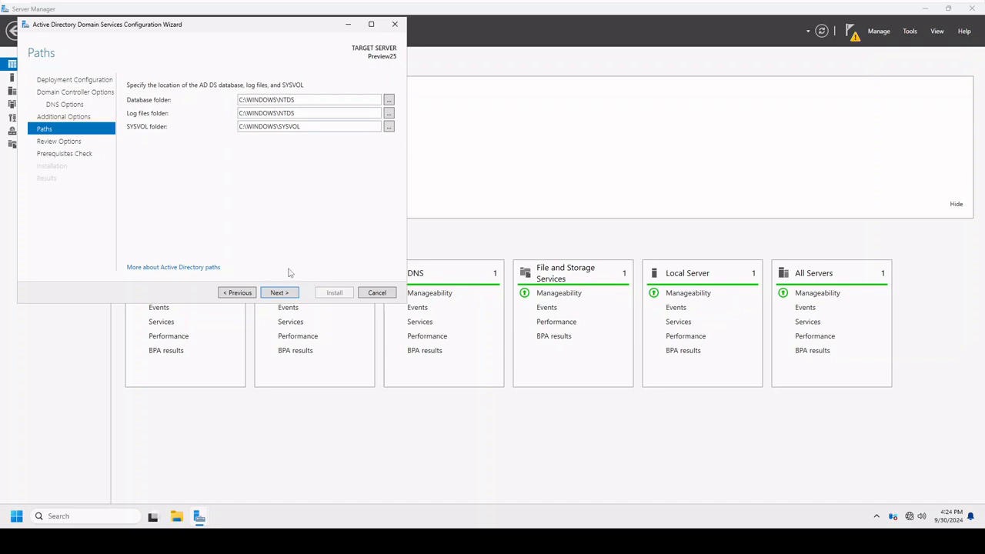
Accept the default AD DS folder paths, review the selections, and install the domain controller configuration after the prerequisites check.
left_click(291, 296)
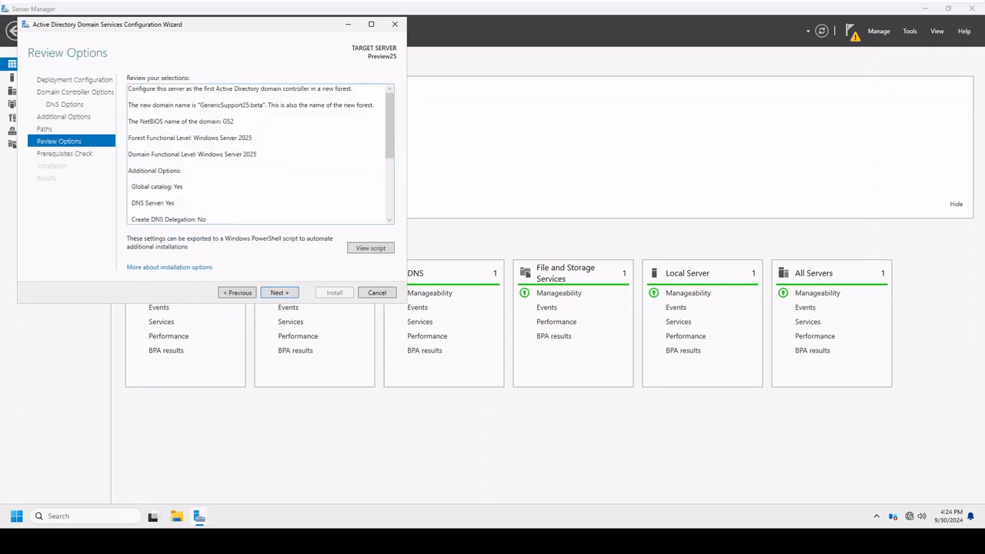
scroll(260, 154, "down", 5)
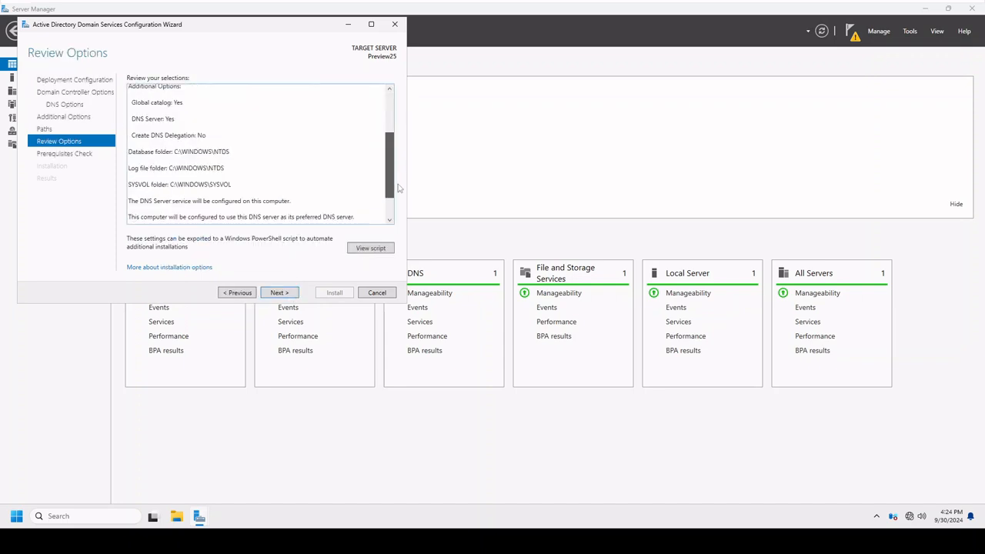
left_click(279, 293)
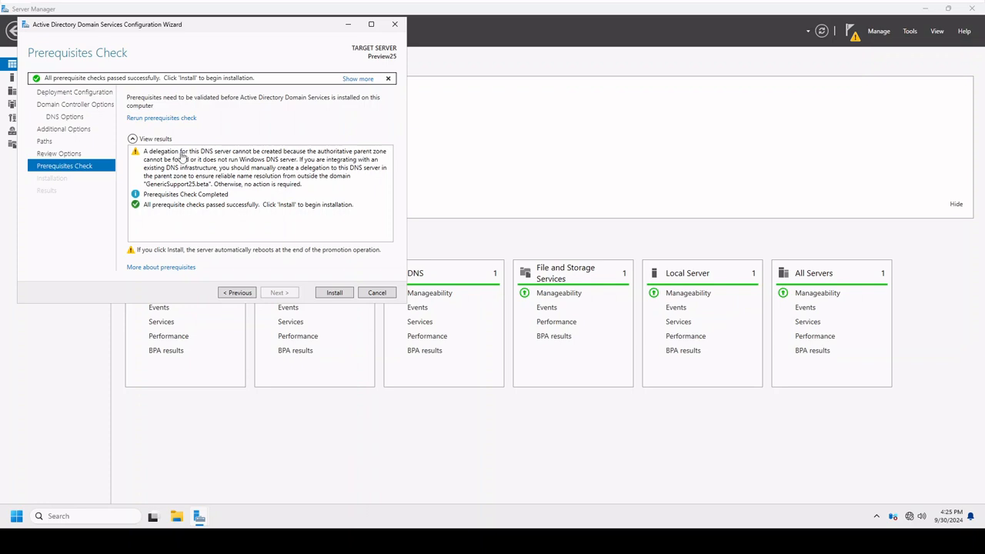
left_click(335, 296)
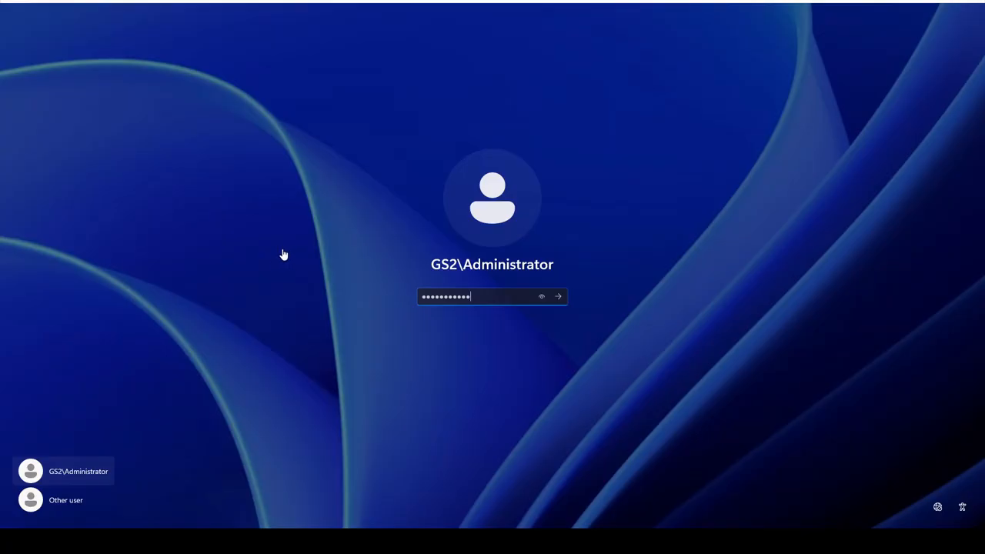
Sign in to the GS2 domain as Administrator with the account password.
left_click(559, 298)
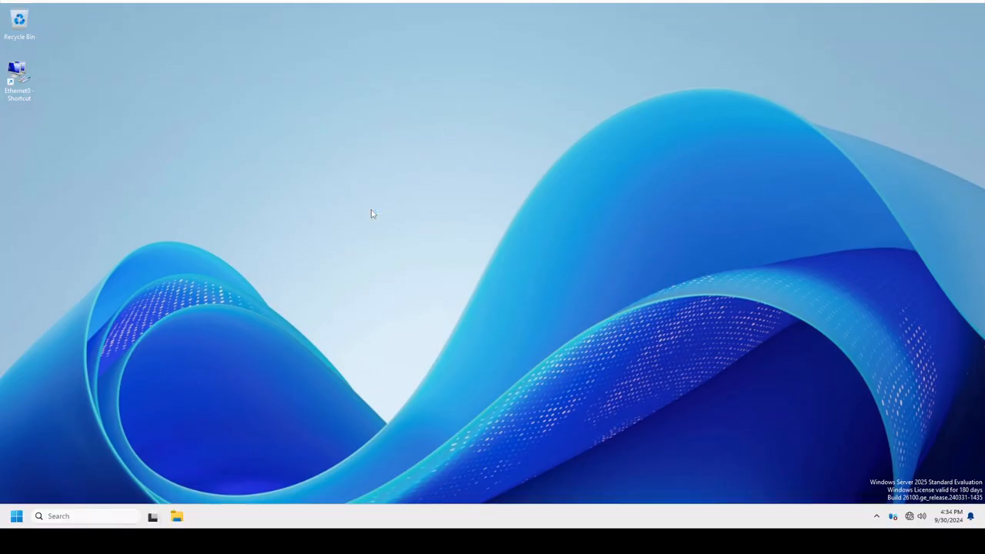
Examine the server's memory performance in Task Manager and close it.
right_click(498, 510)
left_click(530, 474)
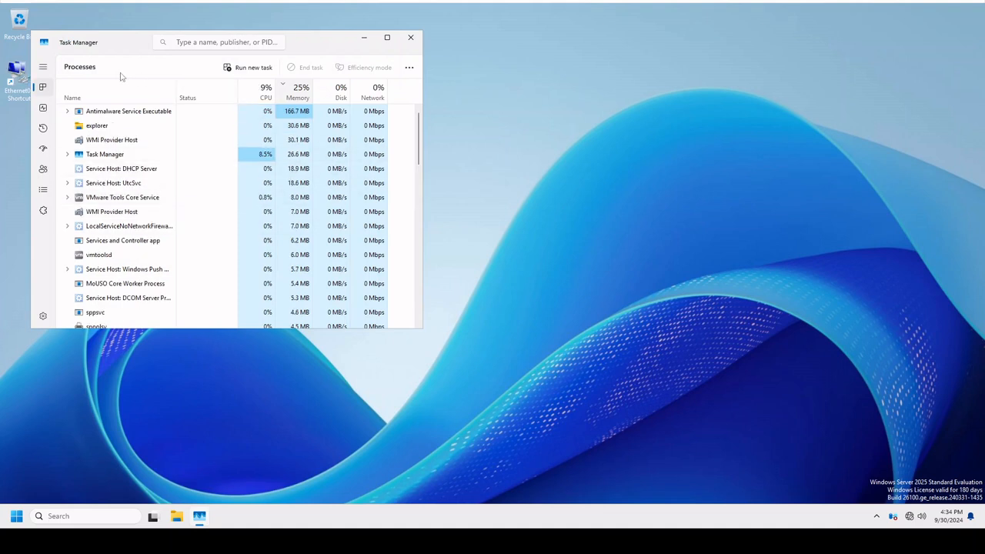
left_click(43, 108)
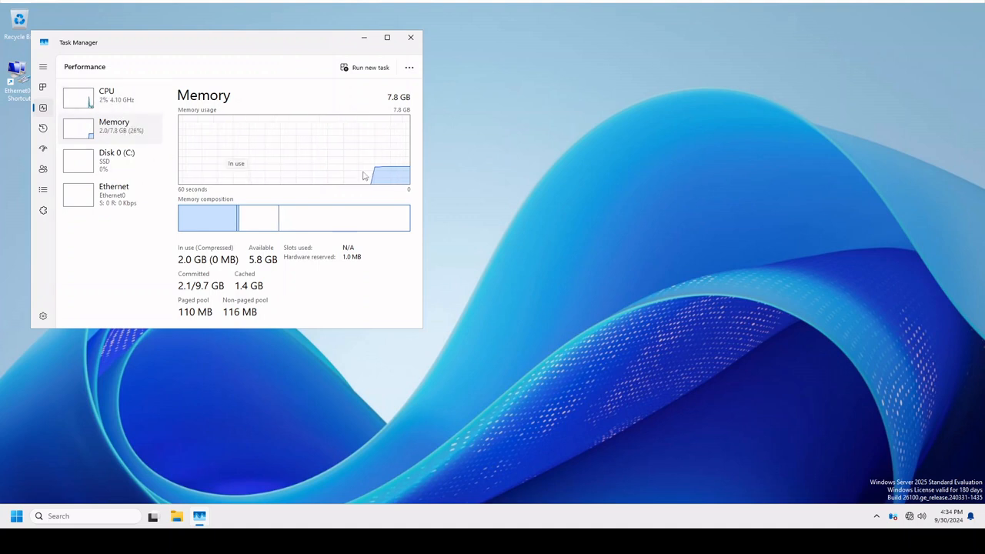
left_click(411, 38)
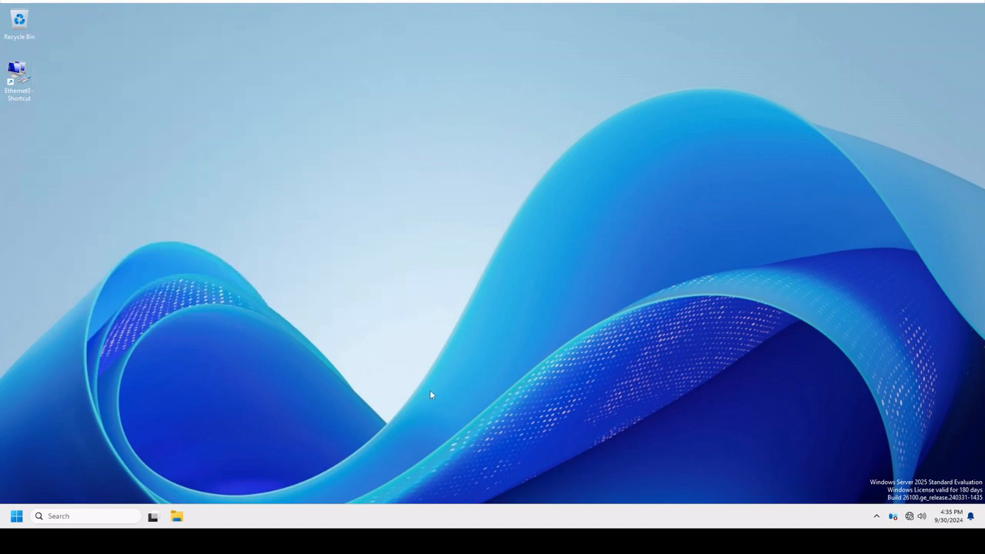
Open Windows Tools from the list of all installed apps.
left_click(16, 515)
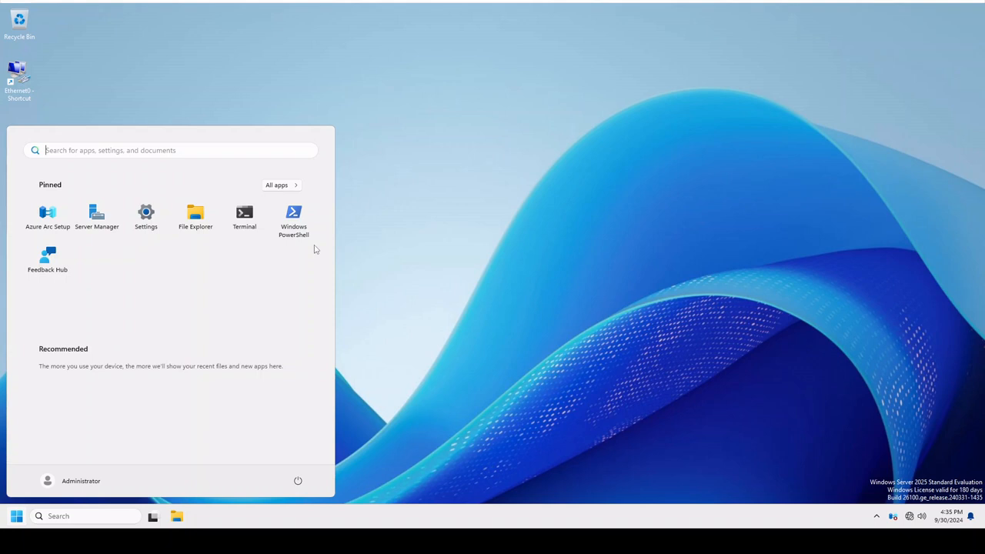
left_click(282, 182)
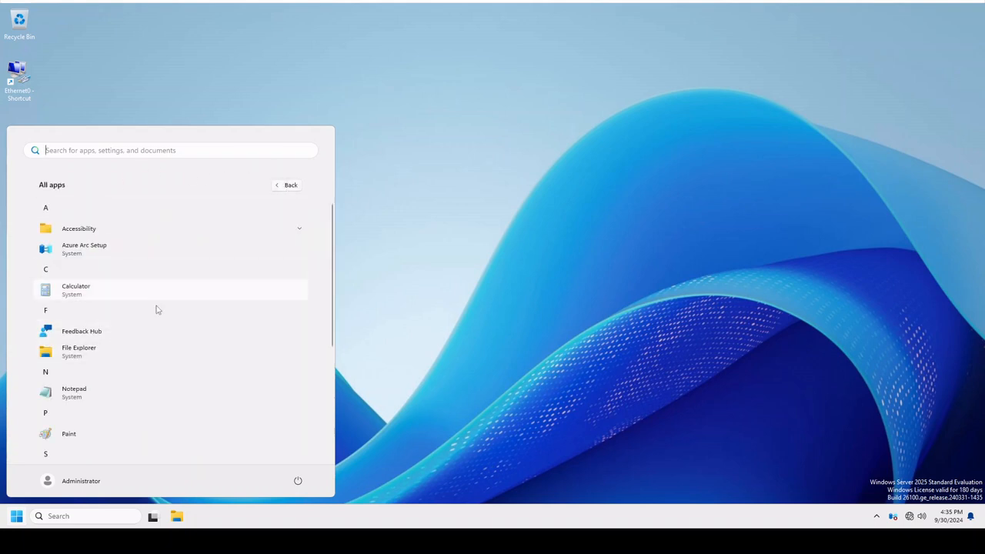
scroll(145, 342, "down", 2)
scroll(145, 343, "down", 4)
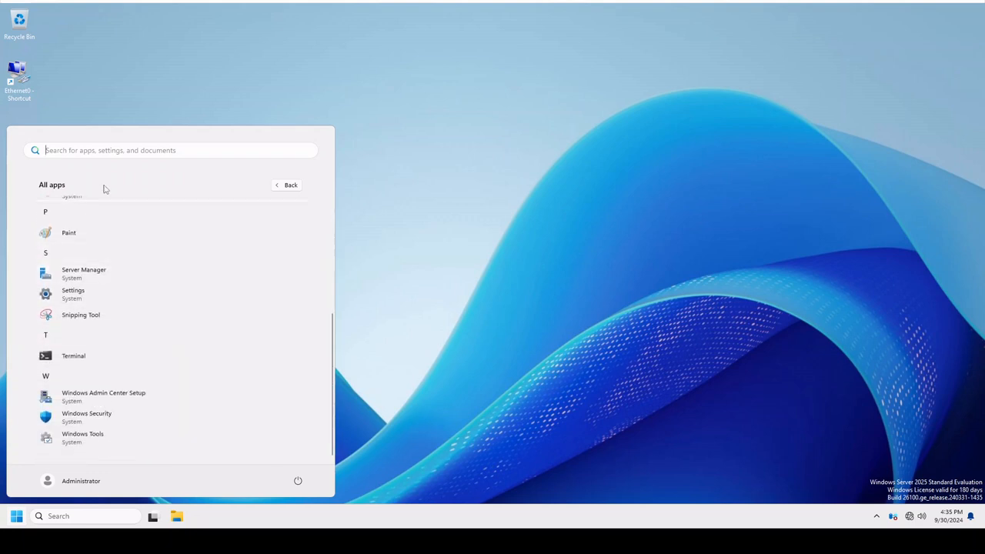
scroll(193, 409, "up", 6)
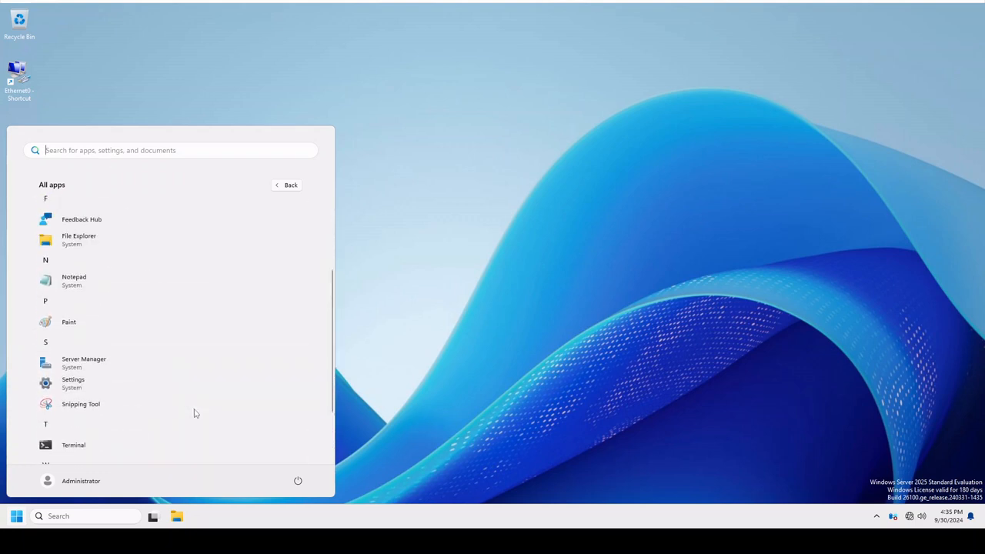
scroll(145, 363, "down", 6)
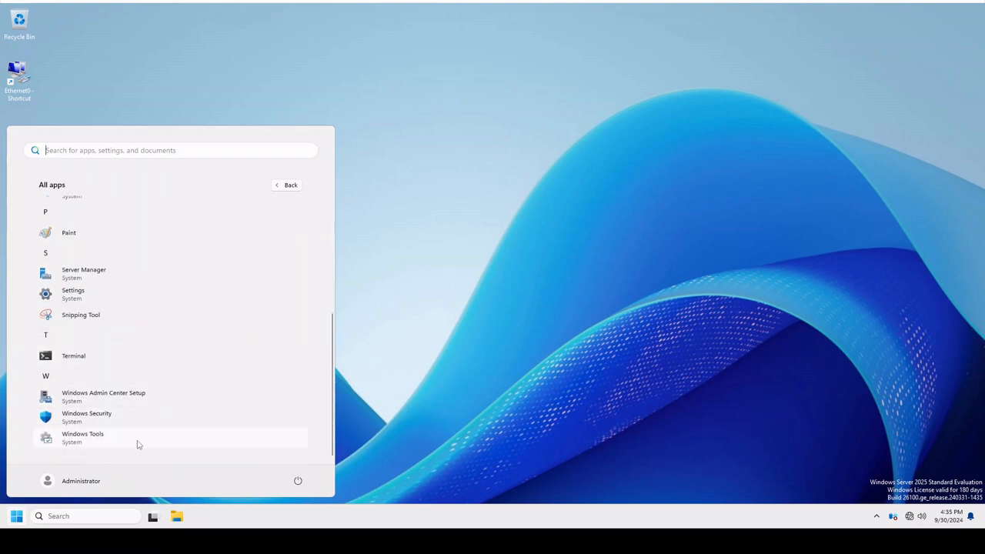
left_click(82, 435)
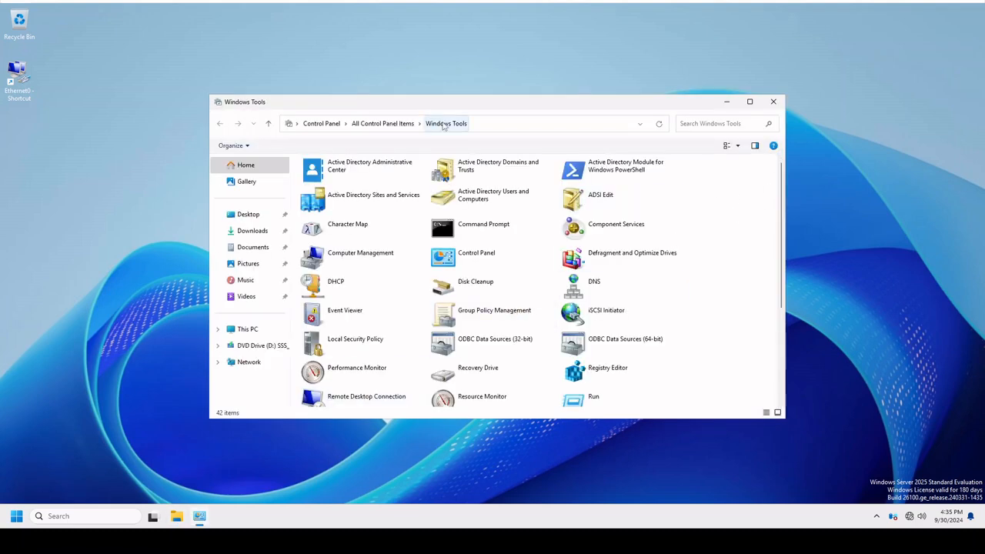
Pin Active Directory Users and Computers, Active Directory Domains and Trusts, and ADSI Edit to Start.
right_click(474, 197)
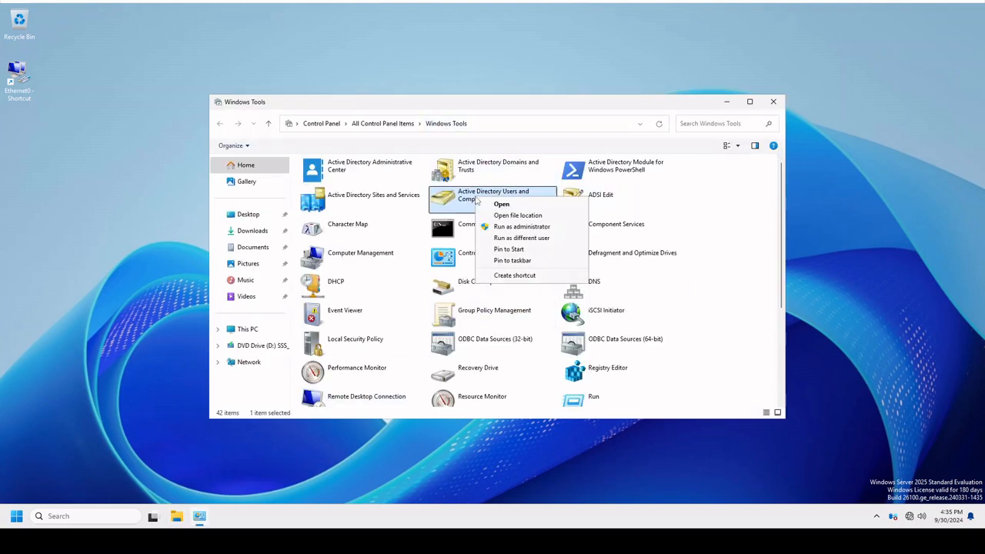
left_click(557, 251)
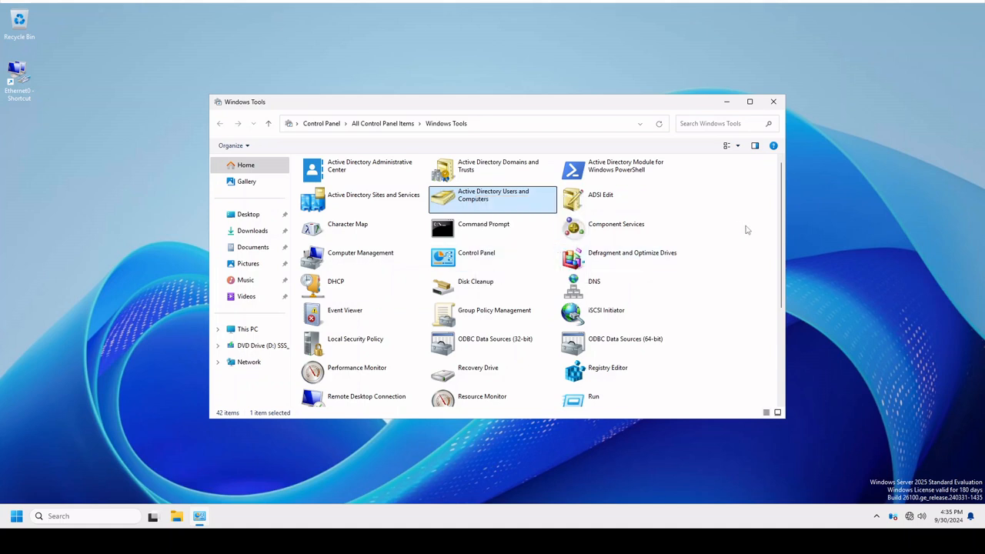
right_click(529, 174)
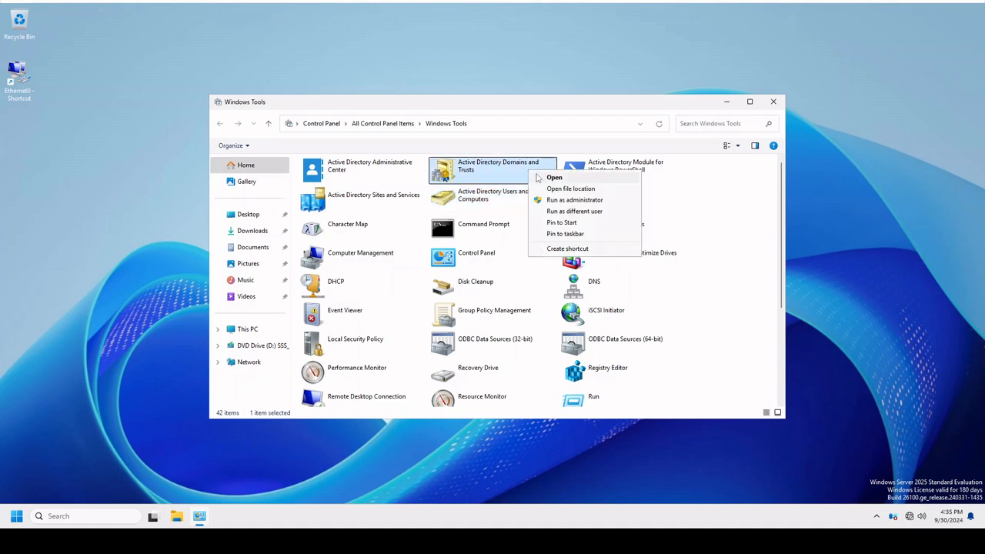
left_click(563, 224)
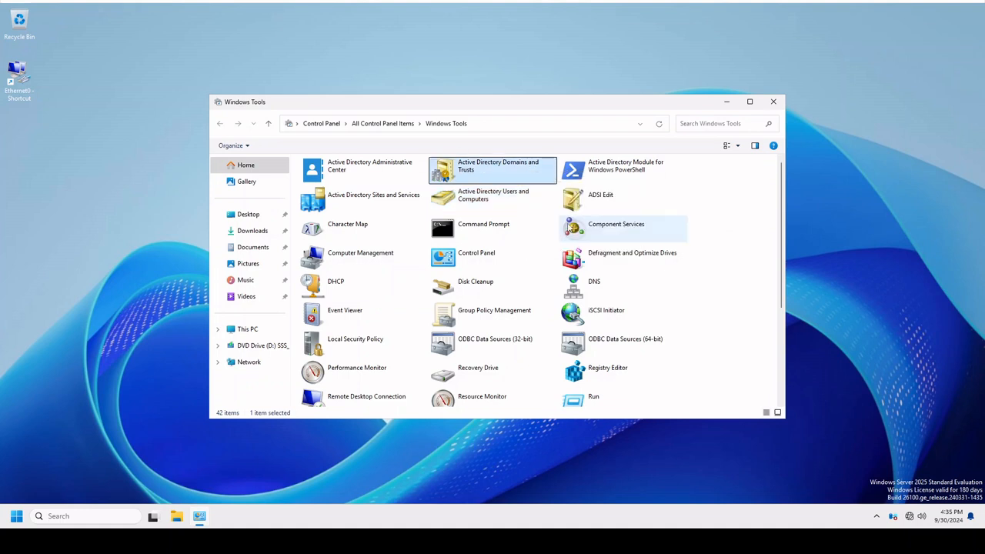
right_click(608, 195)
left_click(651, 251)
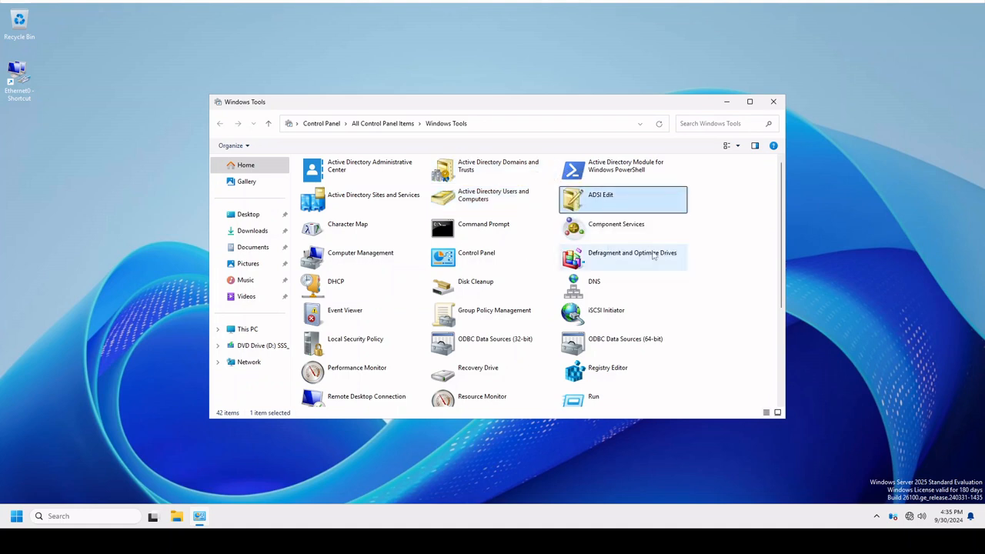
Pin the DHCP tool to Start.
left_click(337, 287)
right_click(336, 287)
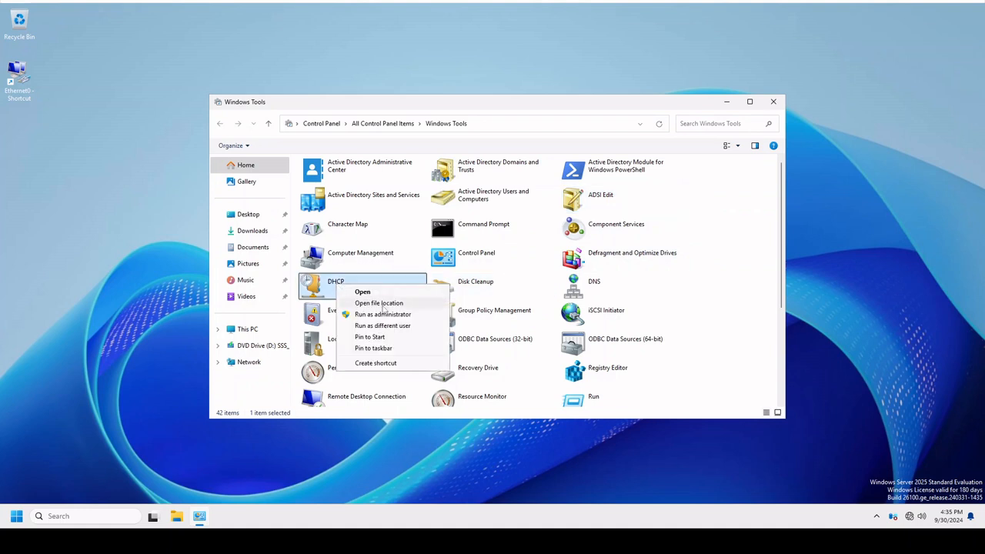
left_click(393, 339)
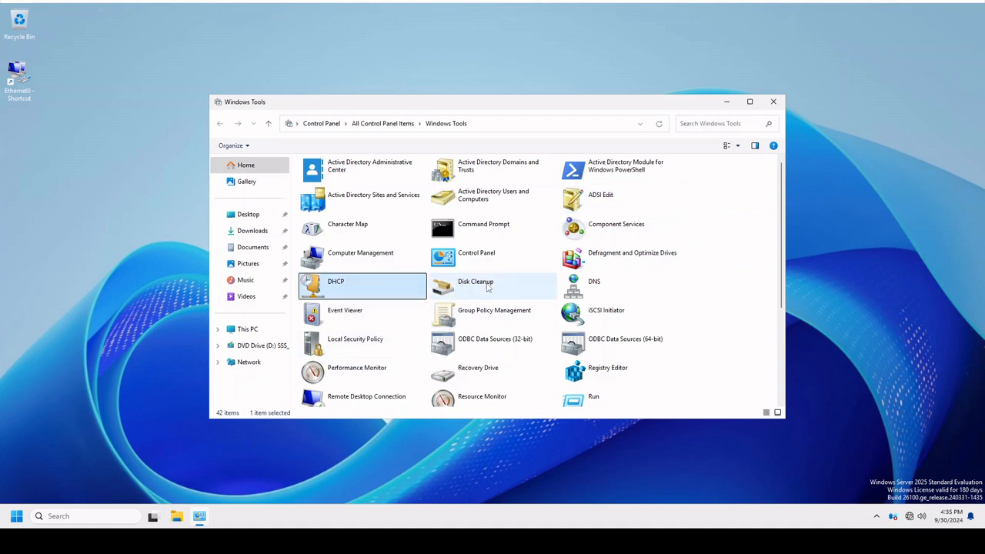
Pin Group Policy Management to the taskbar.
left_click(462, 312)
right_click(462, 312)
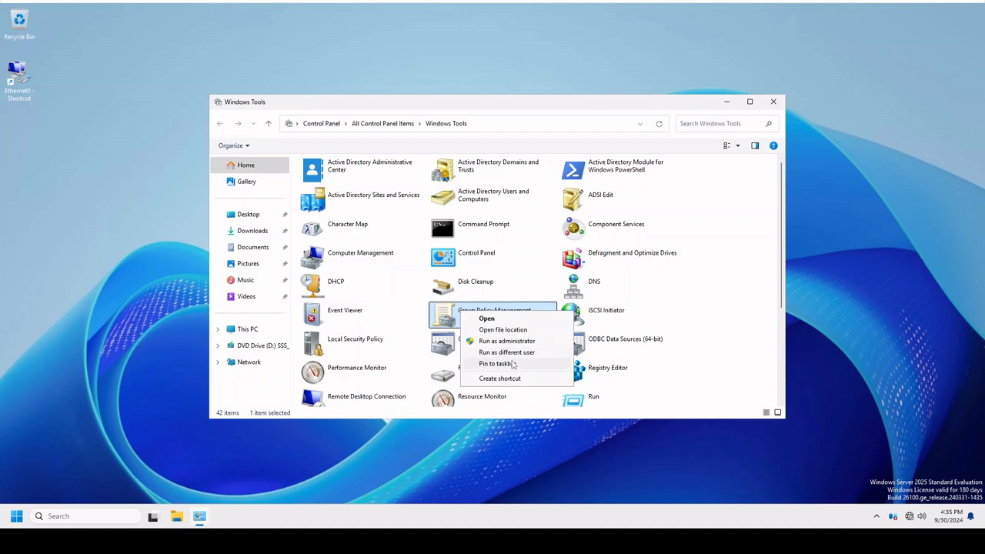
left_click(512, 364)
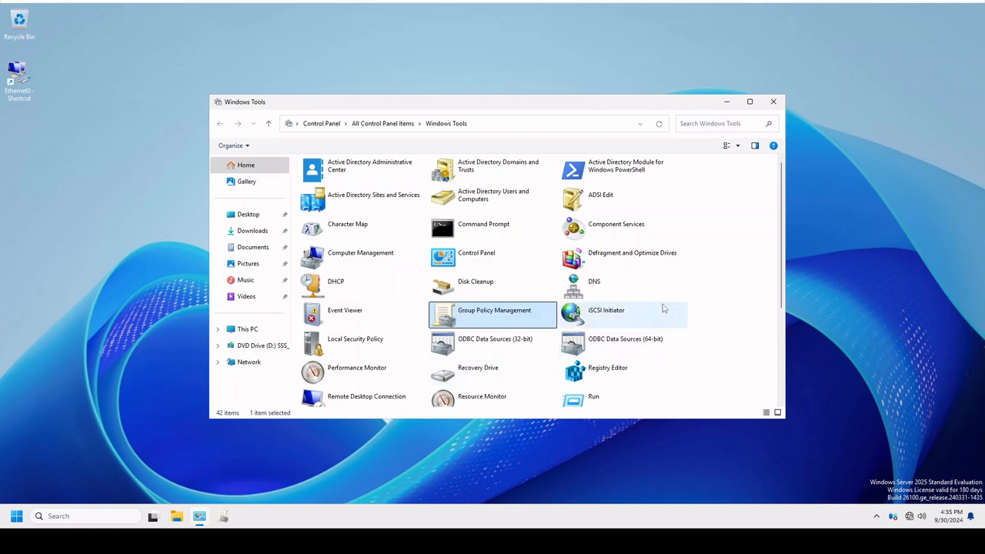
Pin the DNS tool to the taskbar.
right_click(585, 294)
left_click(621, 345)
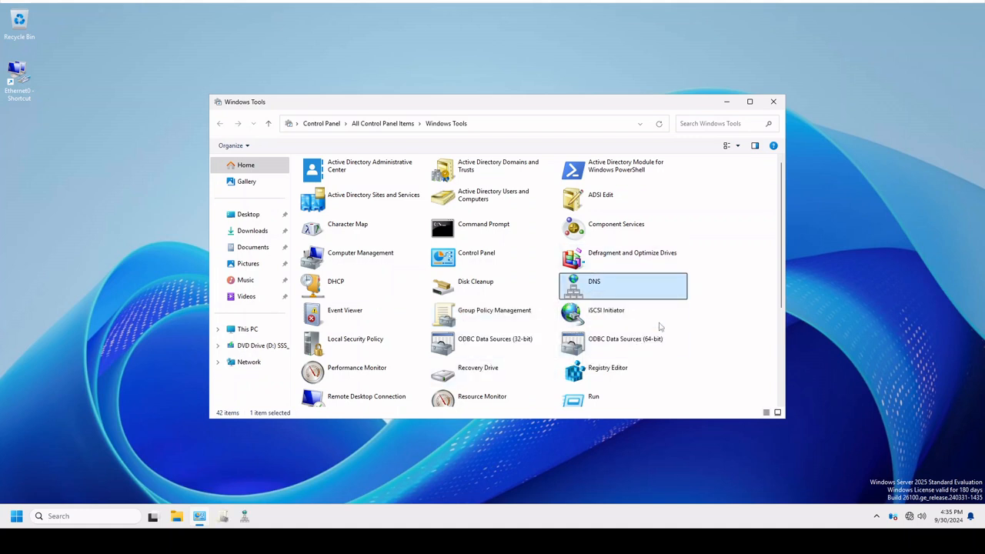
Unpin the DNS tool from the taskbar and pin it there again.
right_click(587, 284)
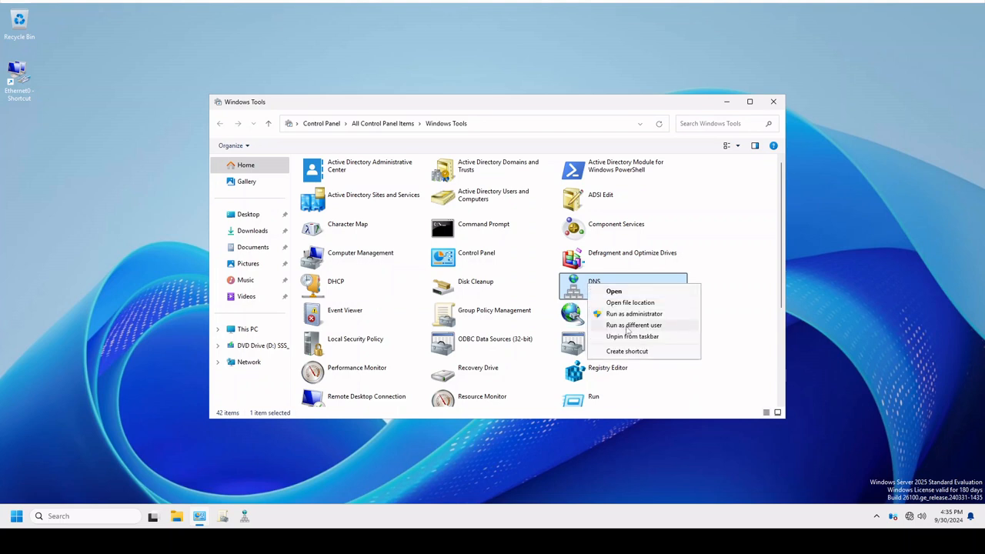
left_click(685, 341)
right_click(604, 287)
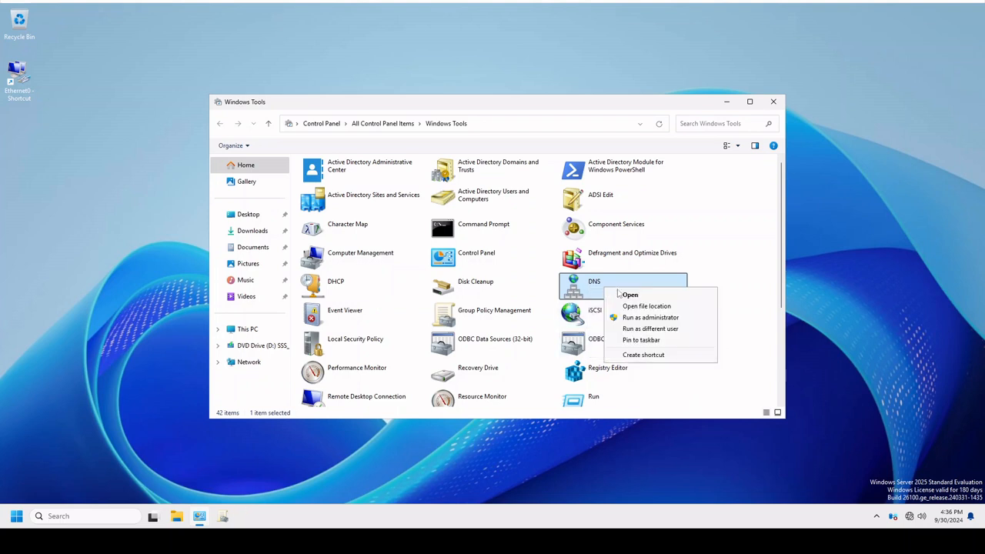
left_click(668, 341)
Unpin Group Policy Management from the taskbar.
left_click(481, 308)
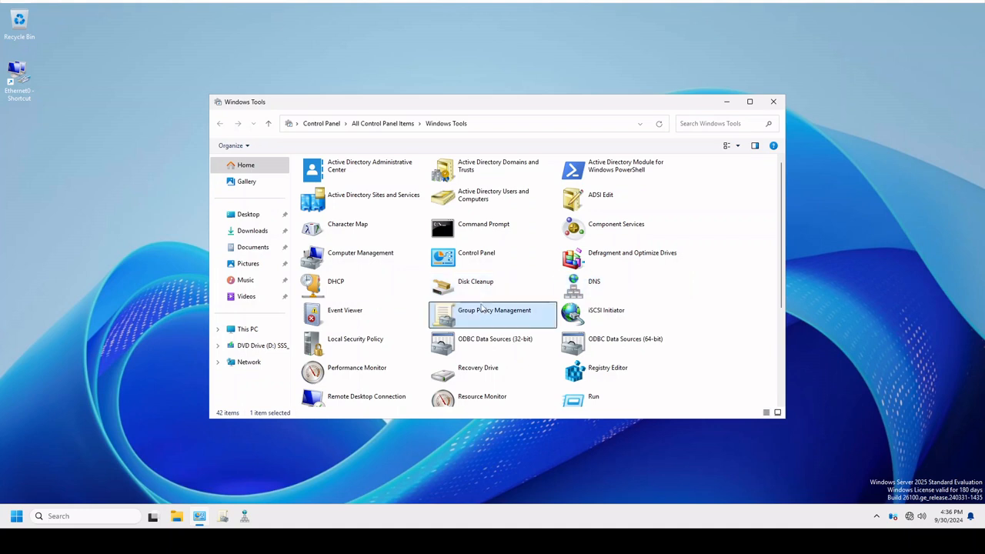
right_click(481, 308)
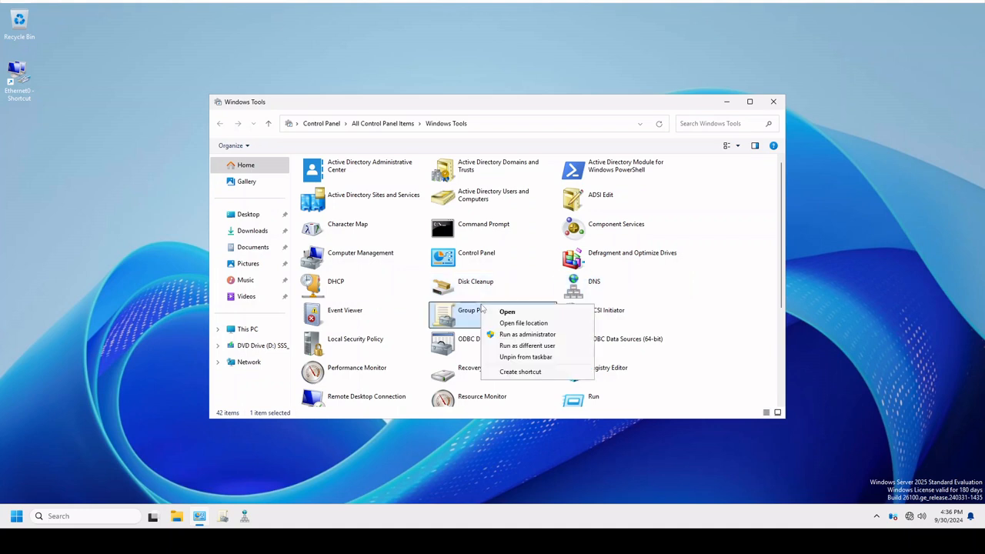
left_click(526, 357)
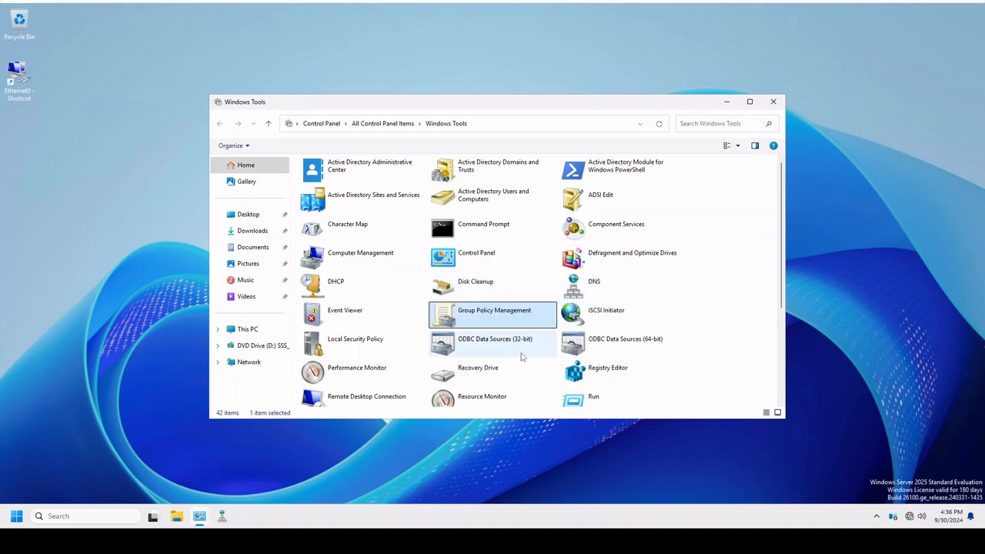
Check the pinning options of Group Policy Management, Local Security Policy and ODBC Data Sources (64-bit), and look through the remaining Windows Tools.
right_click(472, 320)
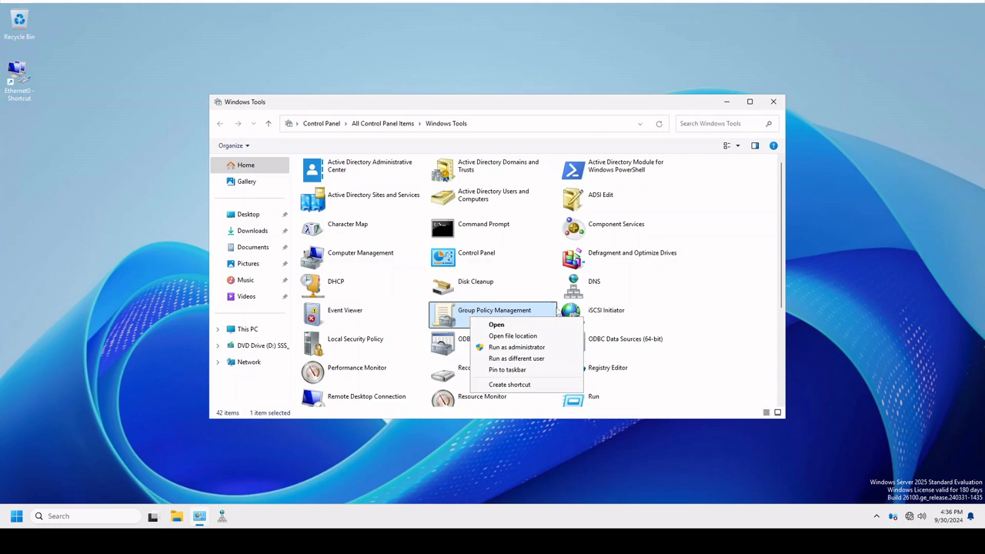
left_click(699, 319)
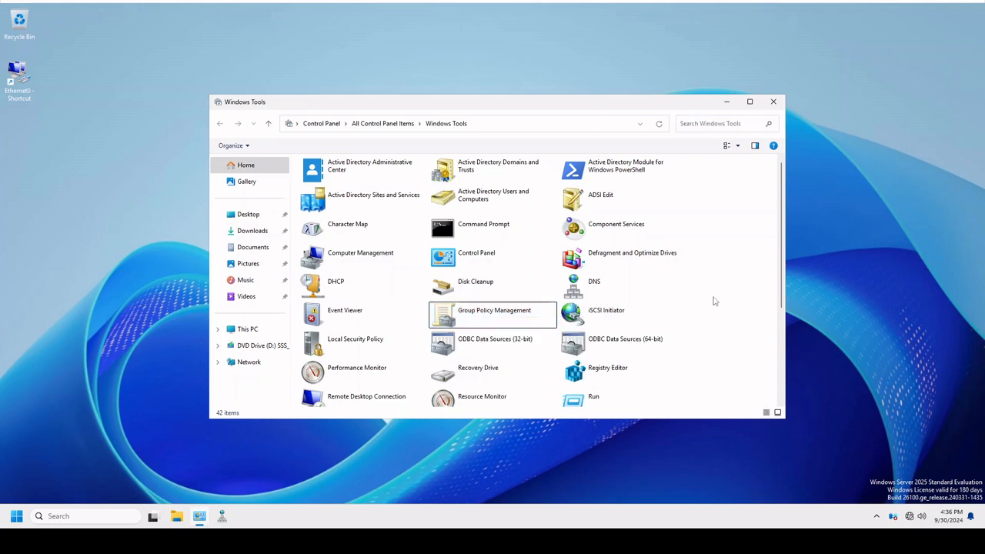
right_click(379, 347)
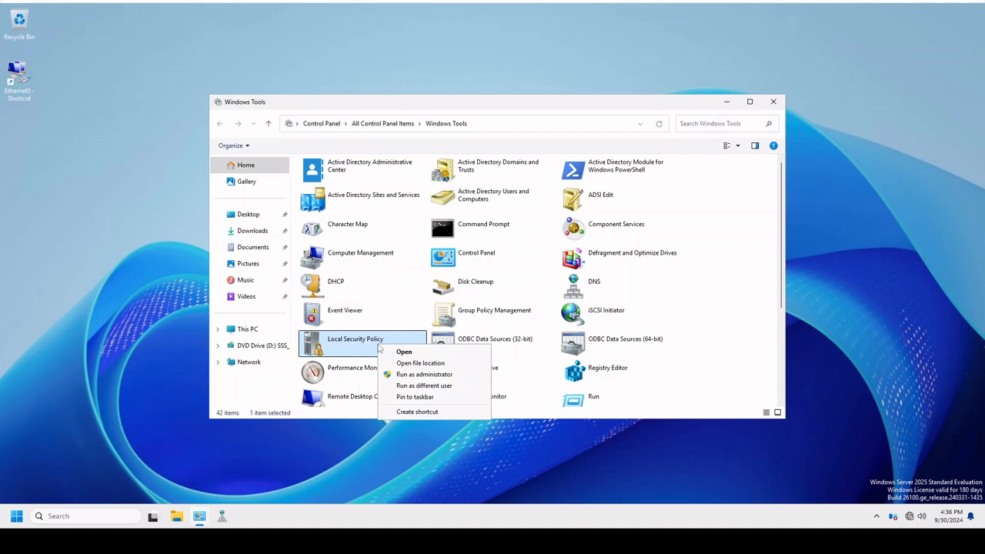
right_click(618, 353)
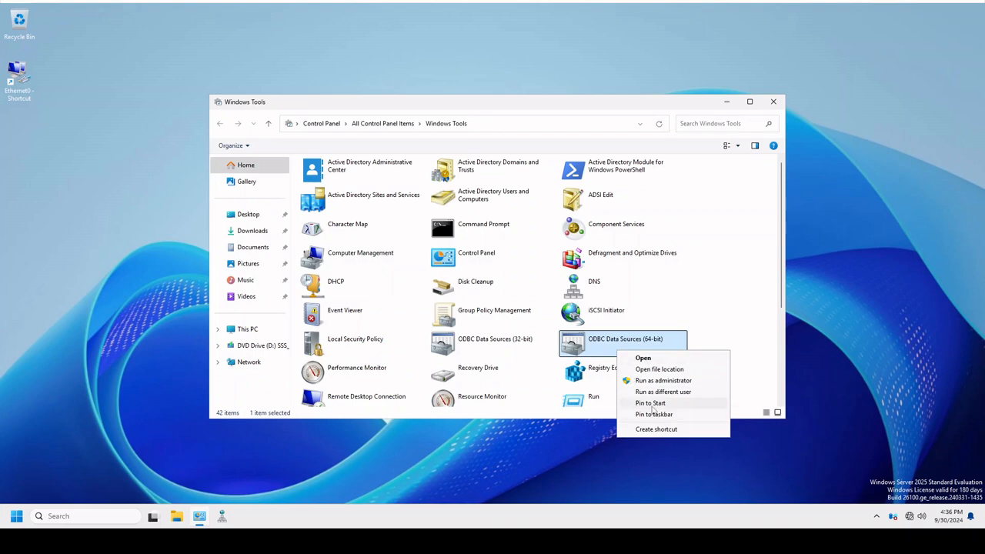
left_click(739, 259)
scroll(754, 299, "down", 3)
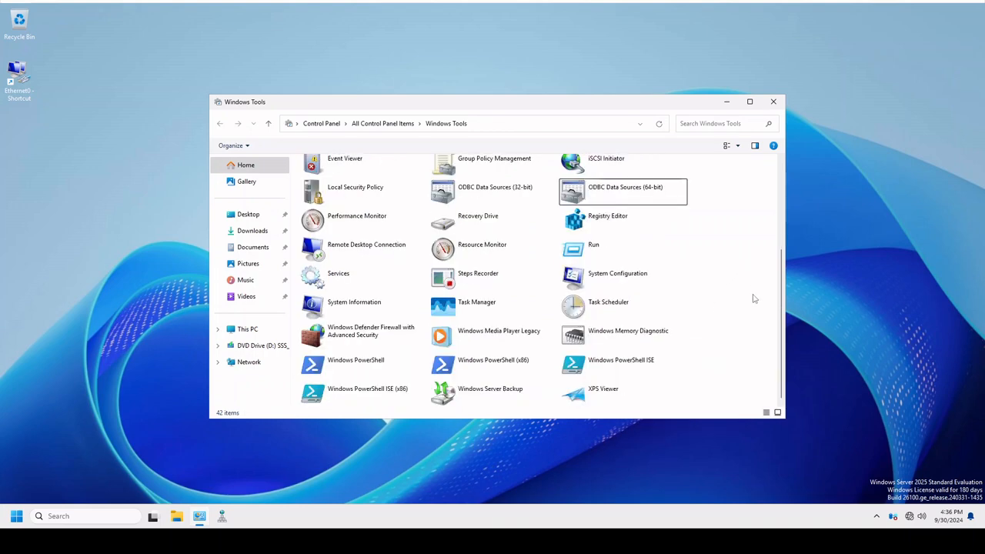
scroll(754, 298, "up", 3)
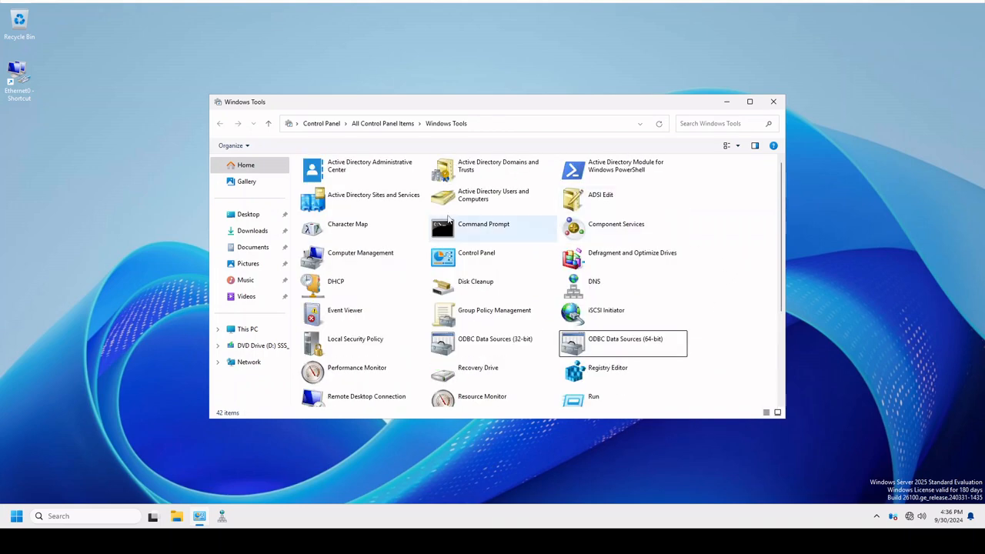
Pin Active Directory Sites and Services to Start and close Windows Tools.
left_click(377, 204)
right_click(377, 205)
left_click(412, 253)
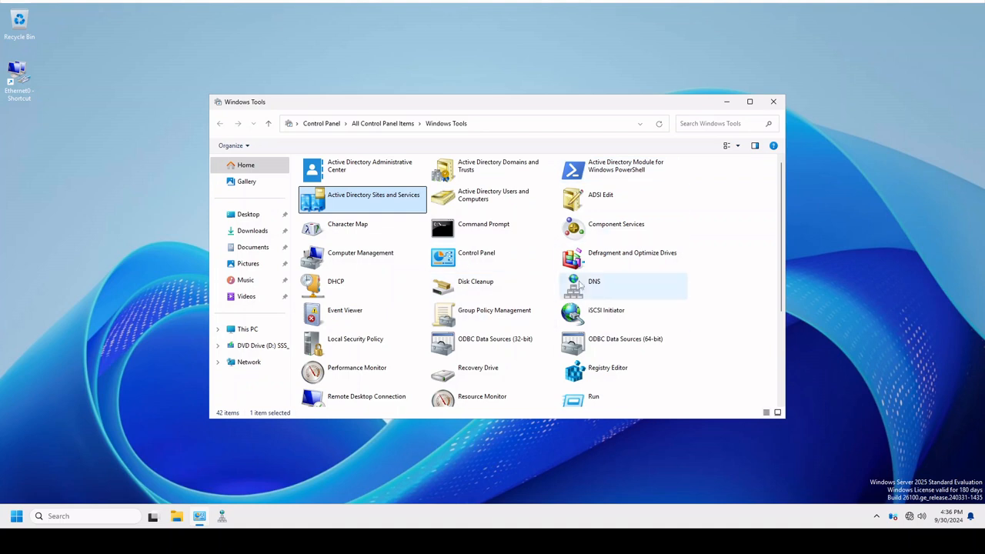
left_click(774, 101)
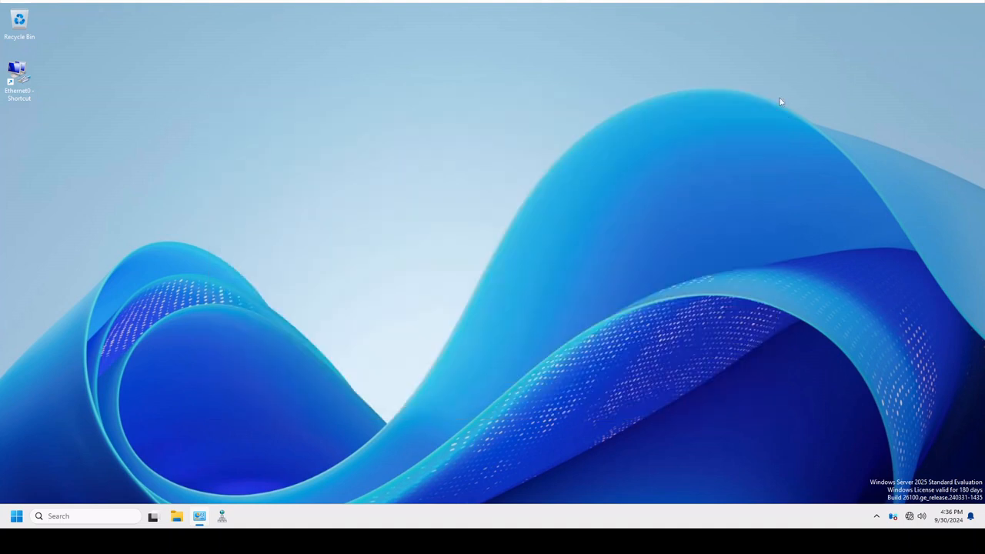
Pin DNS to Start from its taskbar shortcut, and remove that shortcut from the taskbar.
left_click(16, 517)
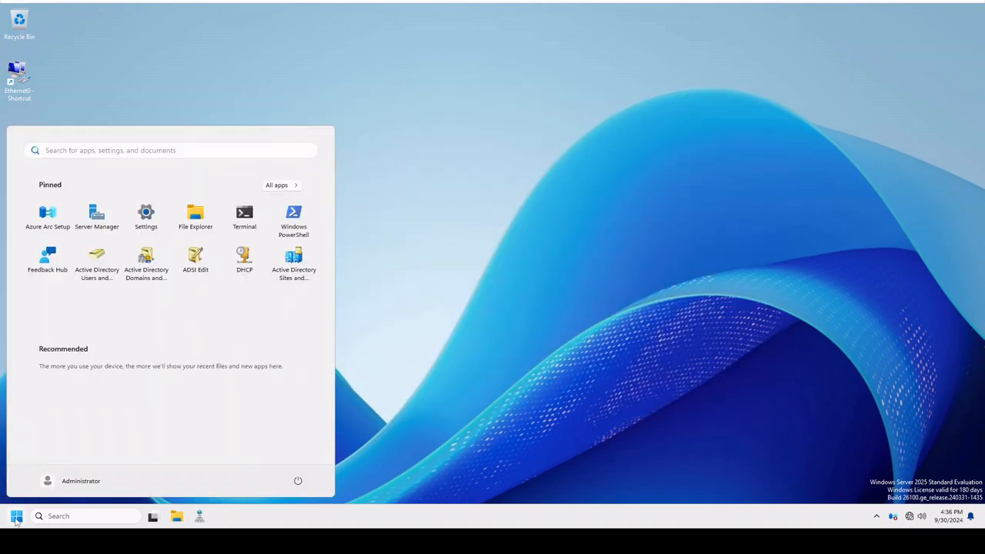
right_click(200, 516)
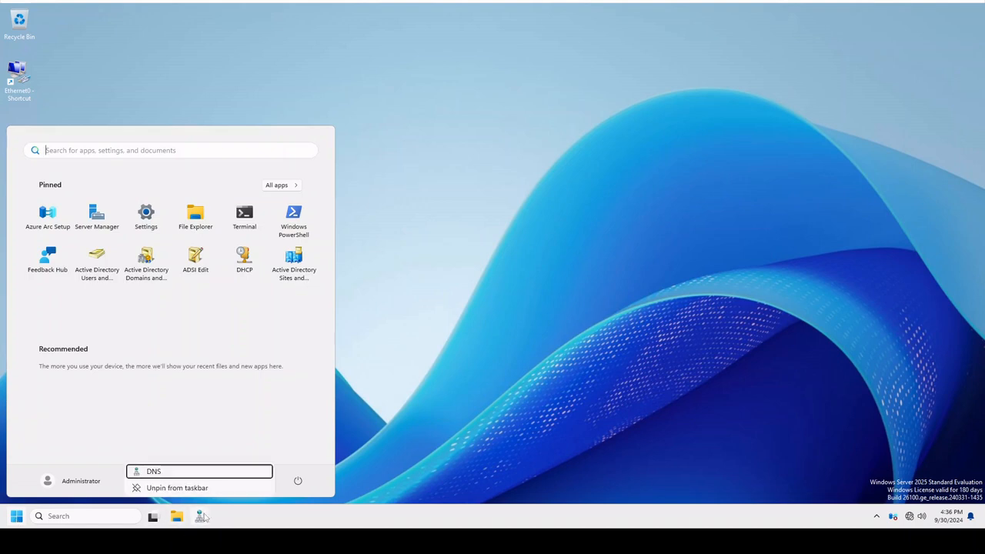
right_click(170, 472)
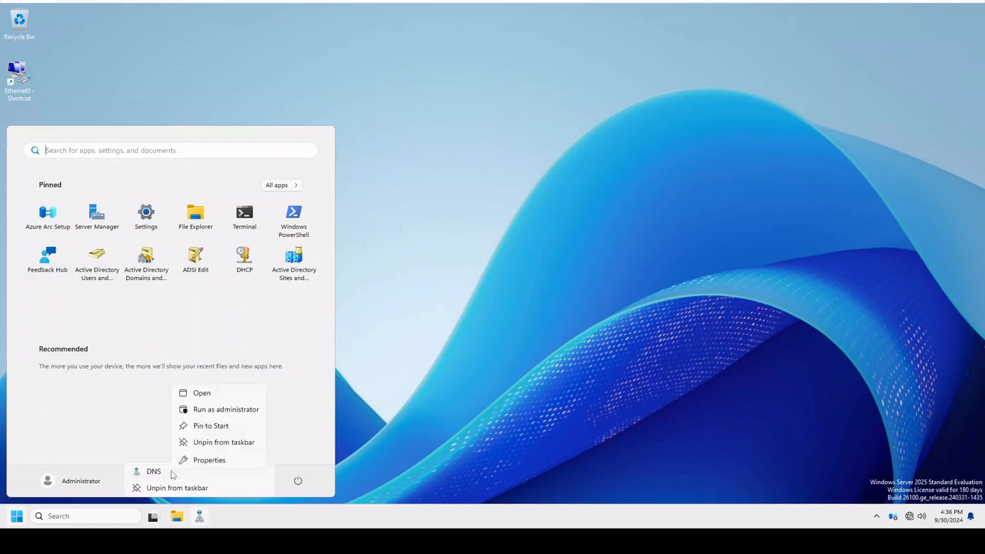
left_click(218, 427)
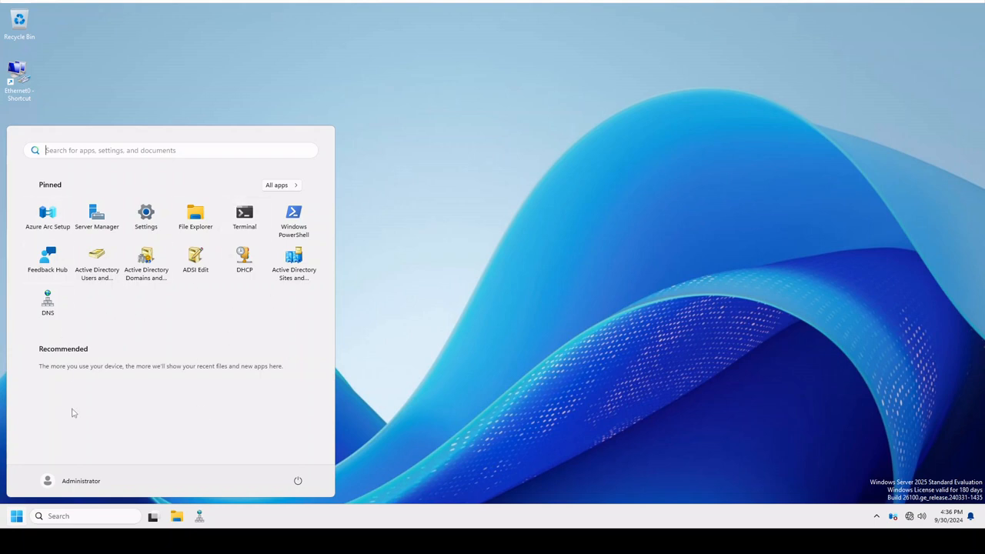
right_click(204, 517)
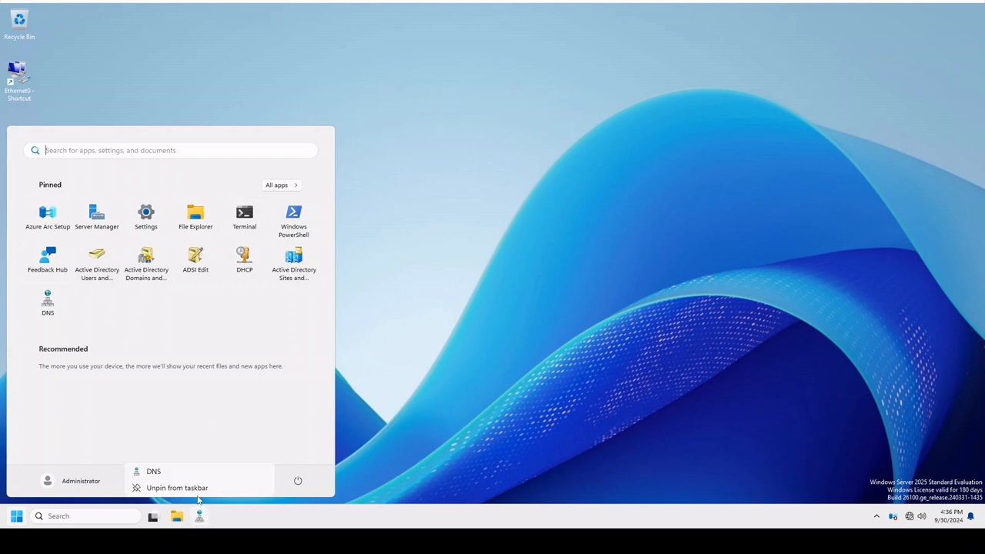
left_click(194, 490)
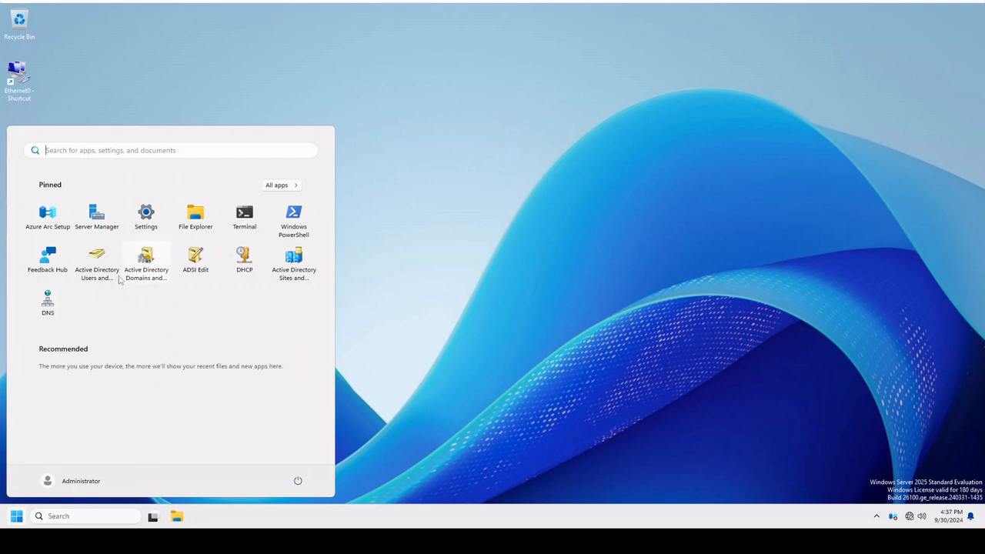
Open Active Directory Users and Computers maximized and display the Domain Controllers unit of the GenericSupport25.beta domain.
left_click(97, 262)
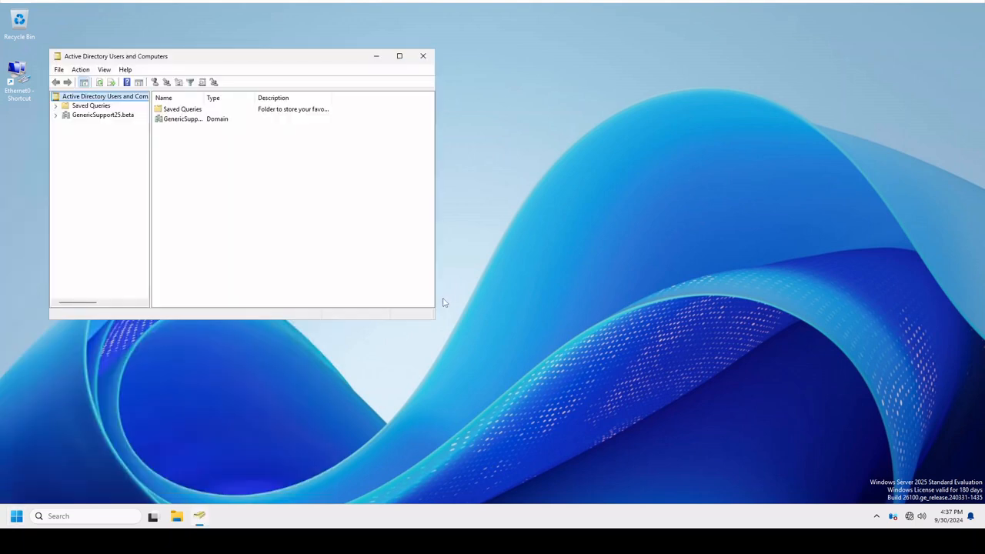
left_click(400, 56)
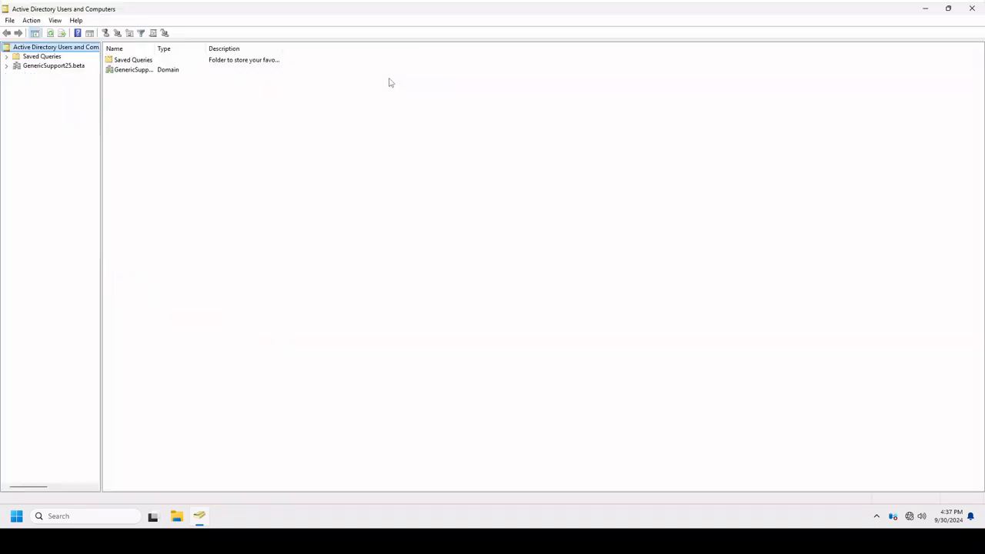
left_click(31, 66)
left_click(6, 66)
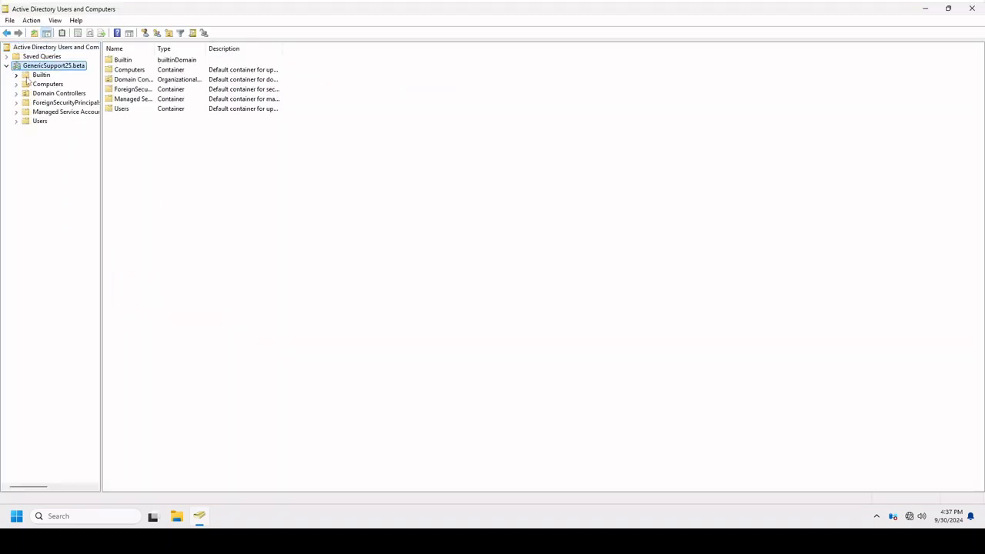
left_click(15, 121)
left_click(42, 84)
left_click(48, 94)
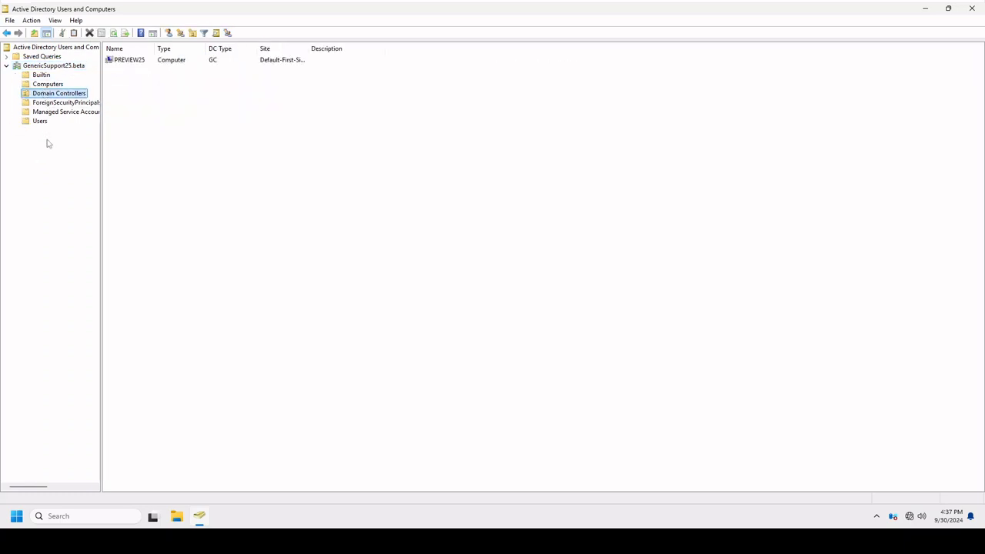
Examine the PREVIEW25 domain controller's properties, including its general details, operating system, group membership, delegation, LAPS and location, and dismiss them without changes.
right_click(118, 62)
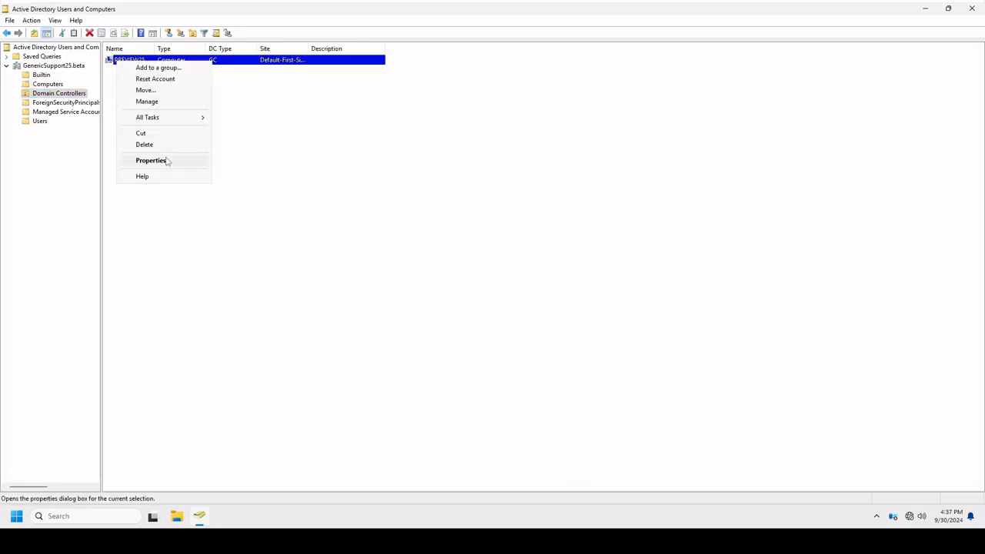
left_click(163, 162)
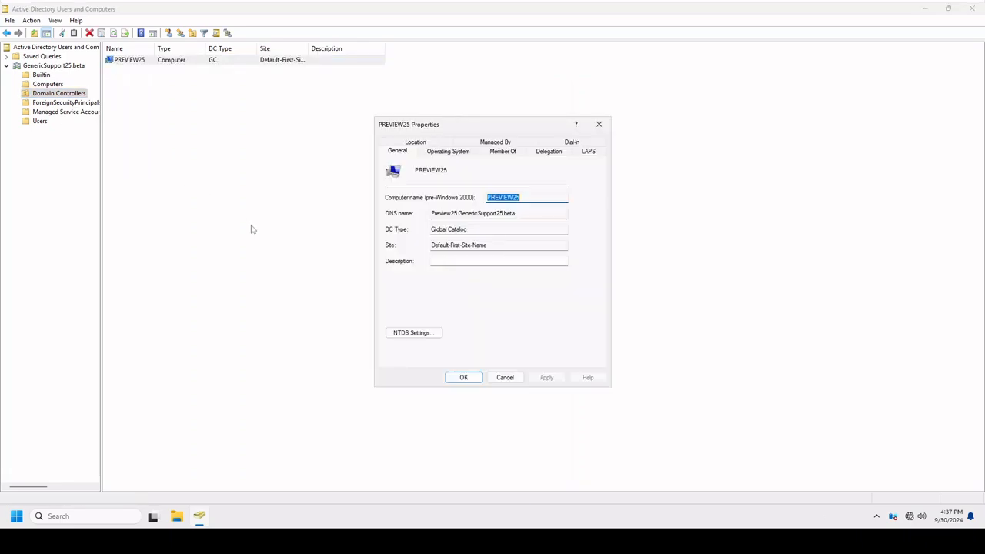
left_click(453, 156)
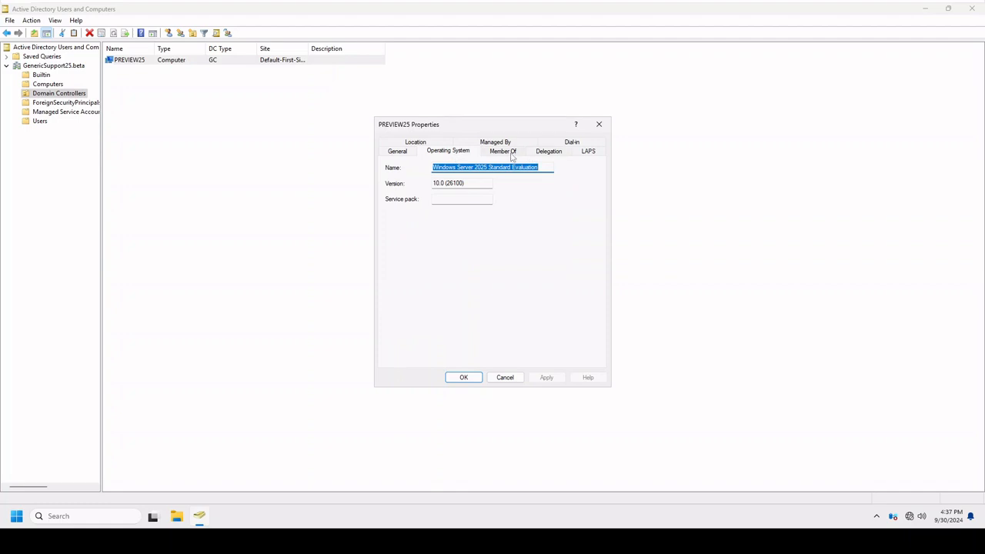
left_click(512, 156)
left_click(547, 157)
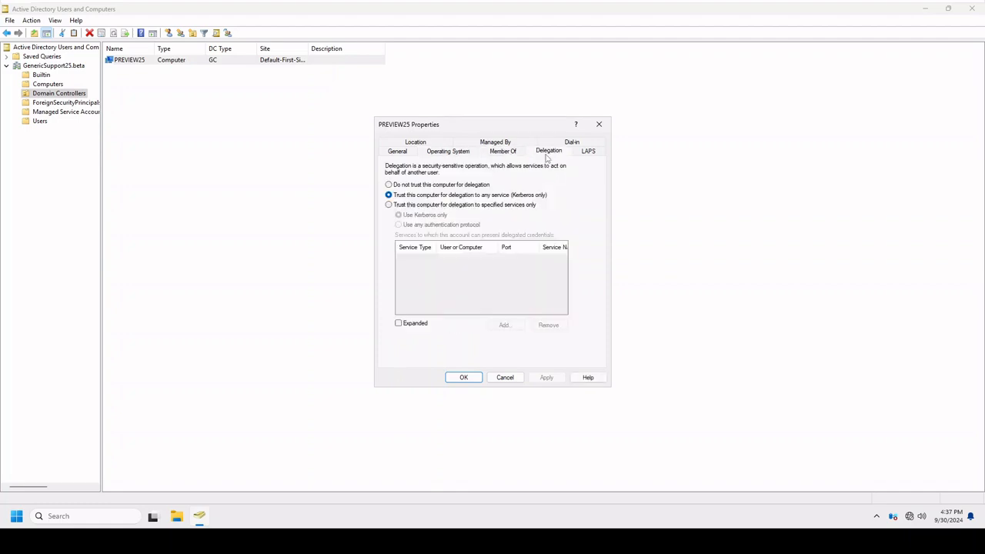
left_click(590, 157)
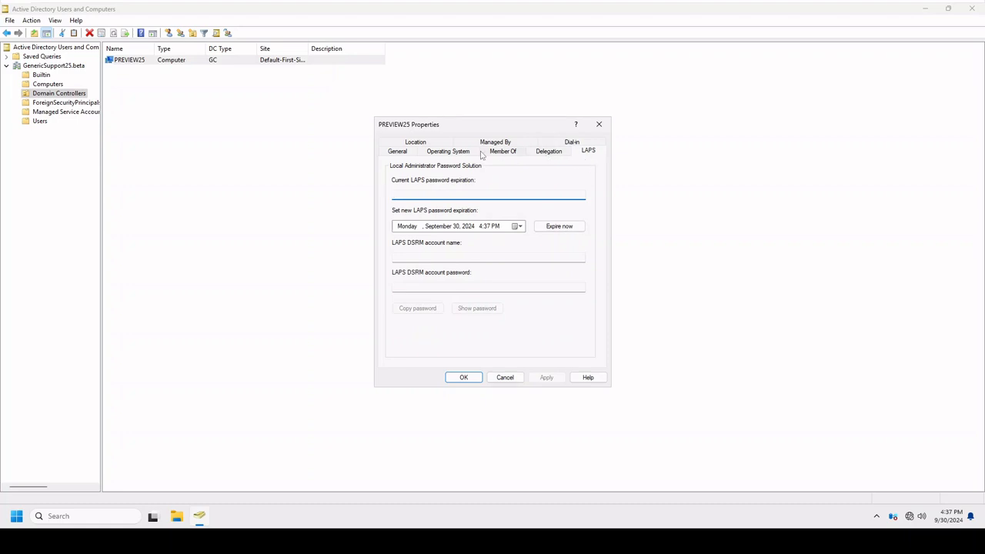
left_click(551, 157)
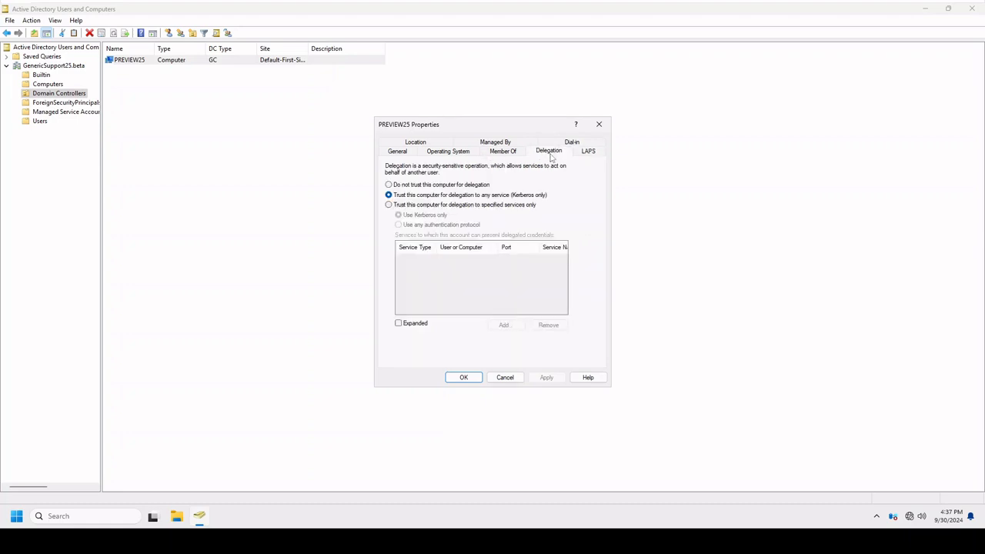
left_click(505, 153)
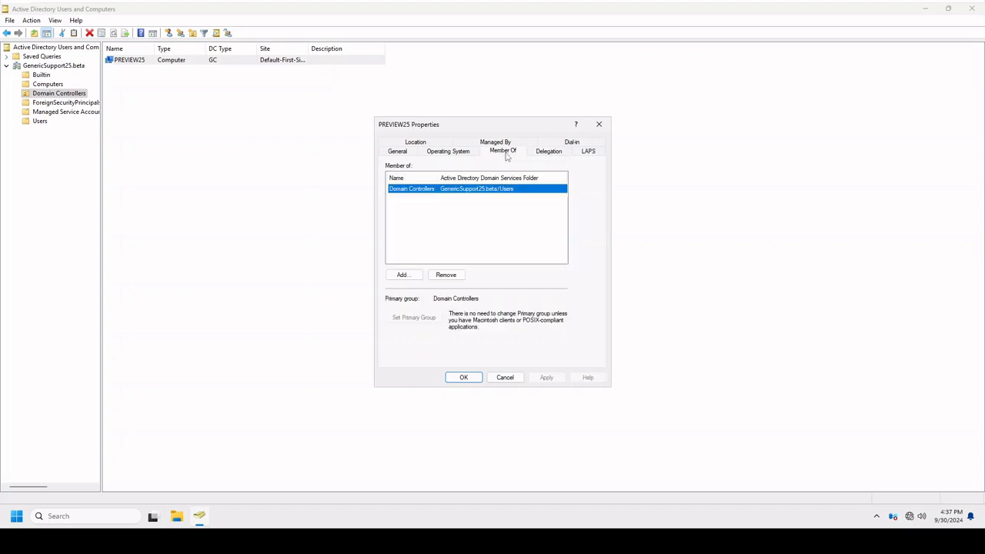
left_click(449, 152)
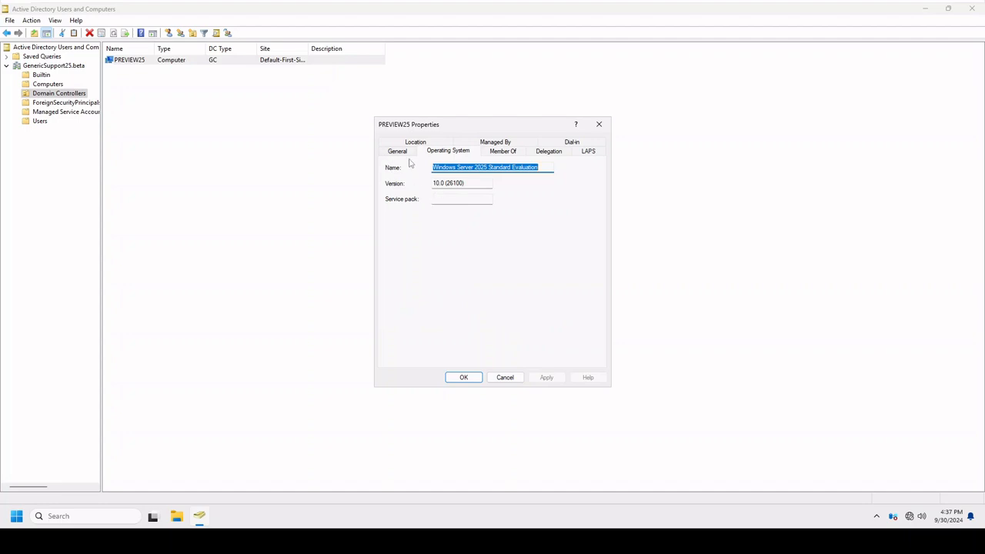
left_click(404, 151)
left_click(439, 152)
left_click(438, 143)
left_click(504, 378)
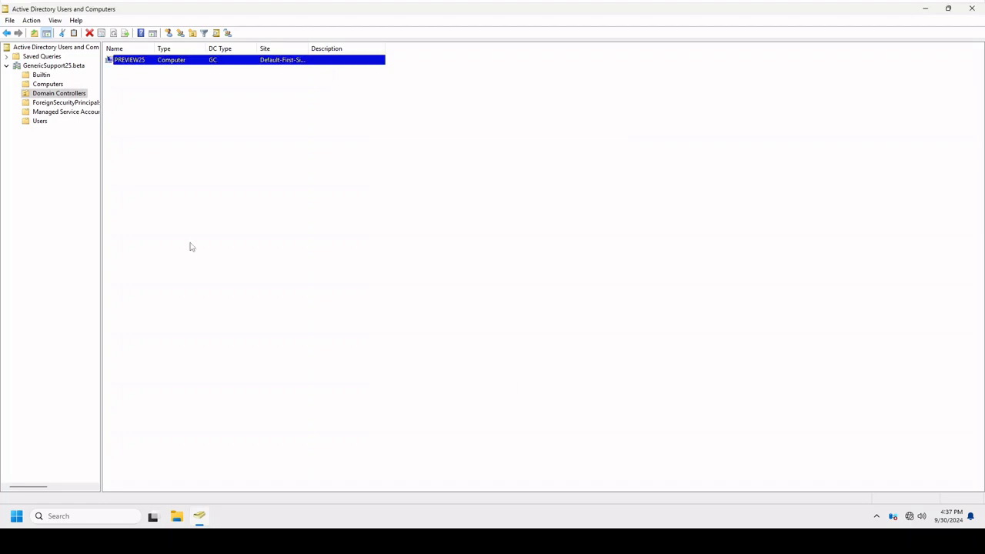
Display the contents of the Users container and widen the Name column so that the account and group names are readable.
left_click(46, 103)
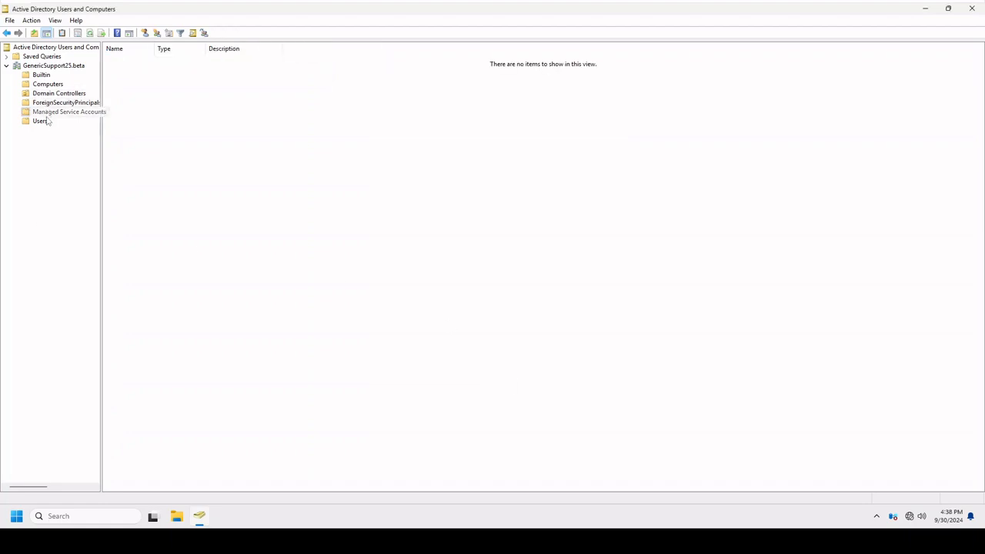
left_click(45, 120)
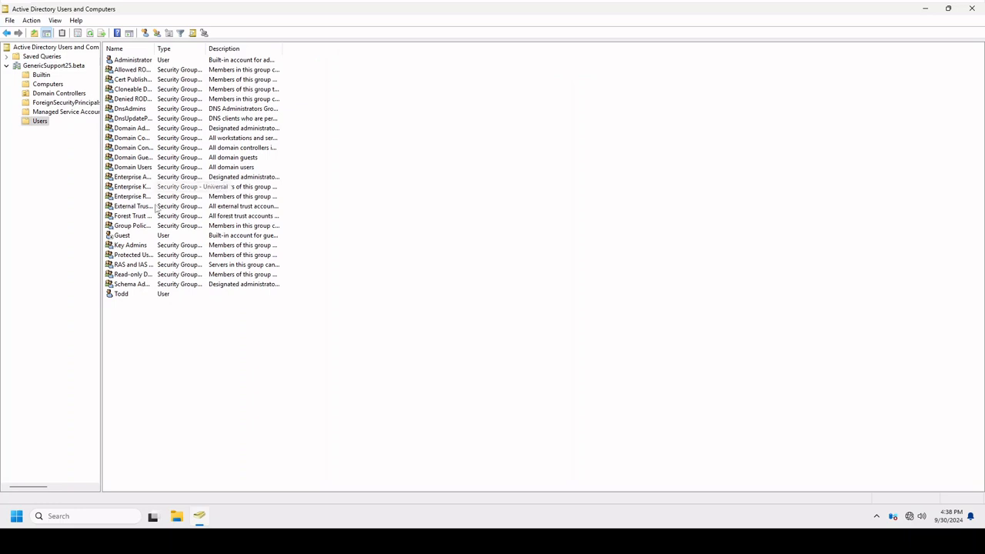
left_click(123, 296)
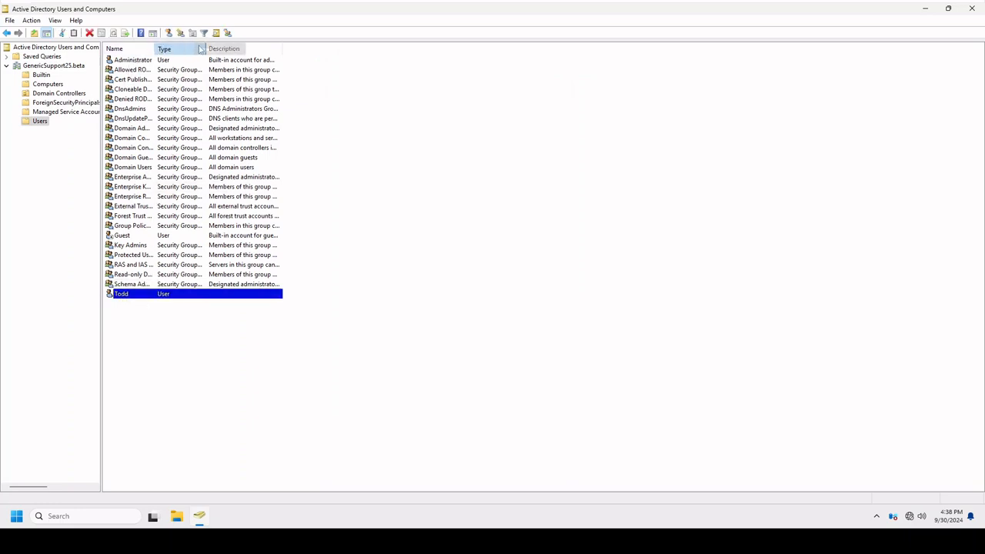
left_click_drag(204, 47, 203, 49)
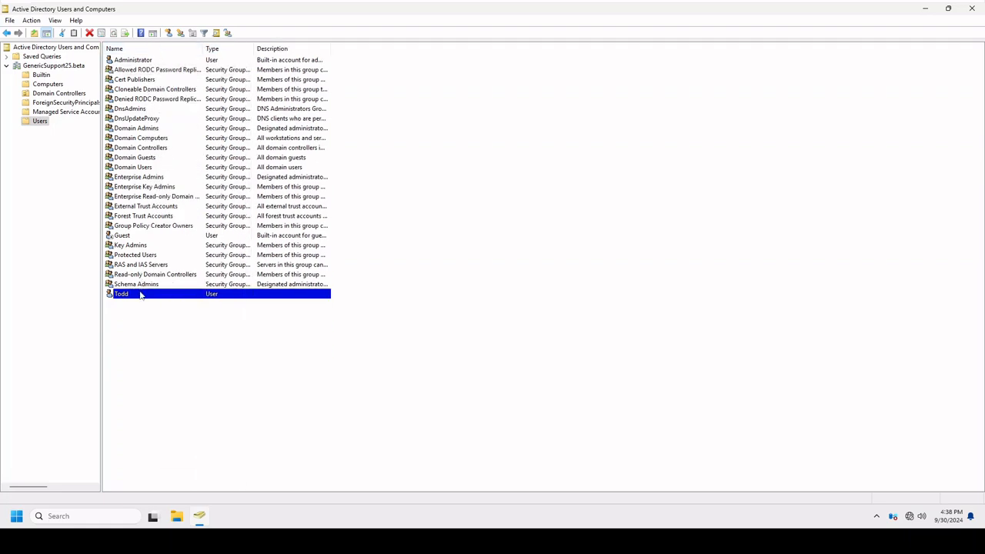
left_click(204, 529)
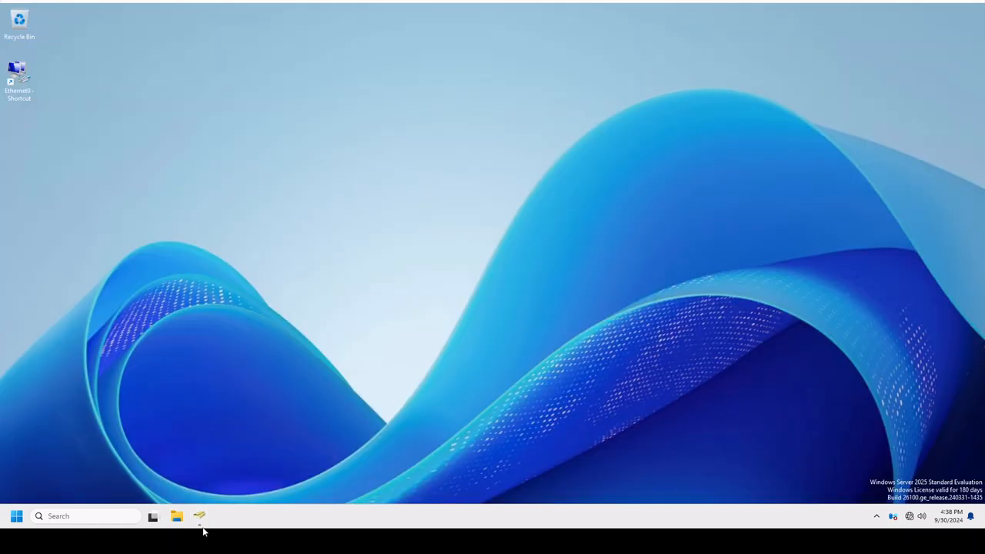
left_click(200, 516)
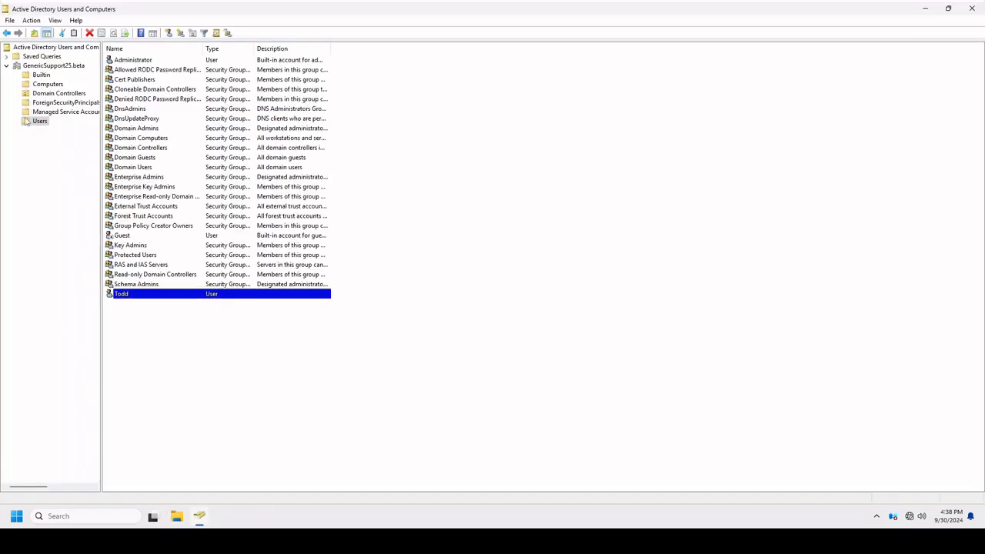
Examine the general and Managed By properties of the GenericSupport25.beta domain.
right_click(35, 66)
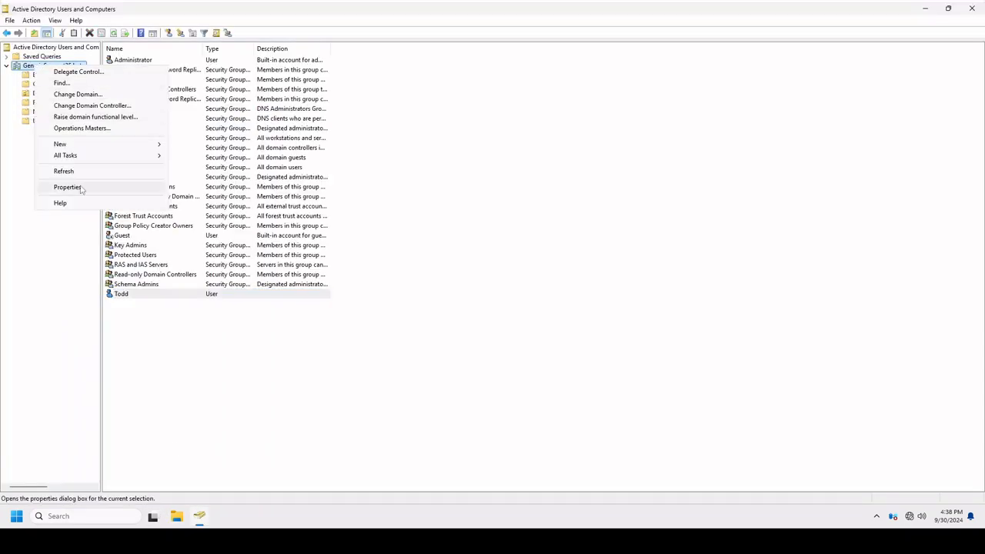
left_click(83, 187)
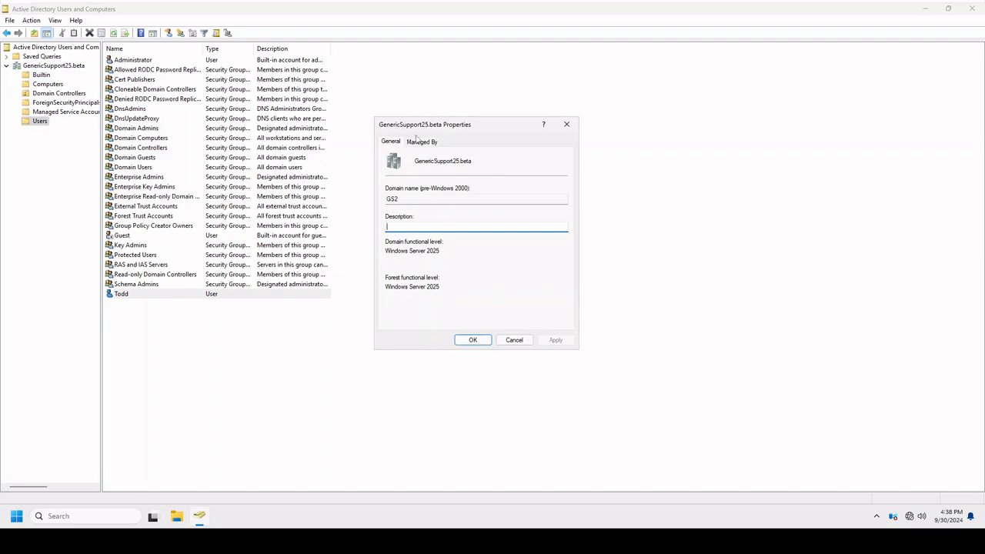
left_click(420, 141)
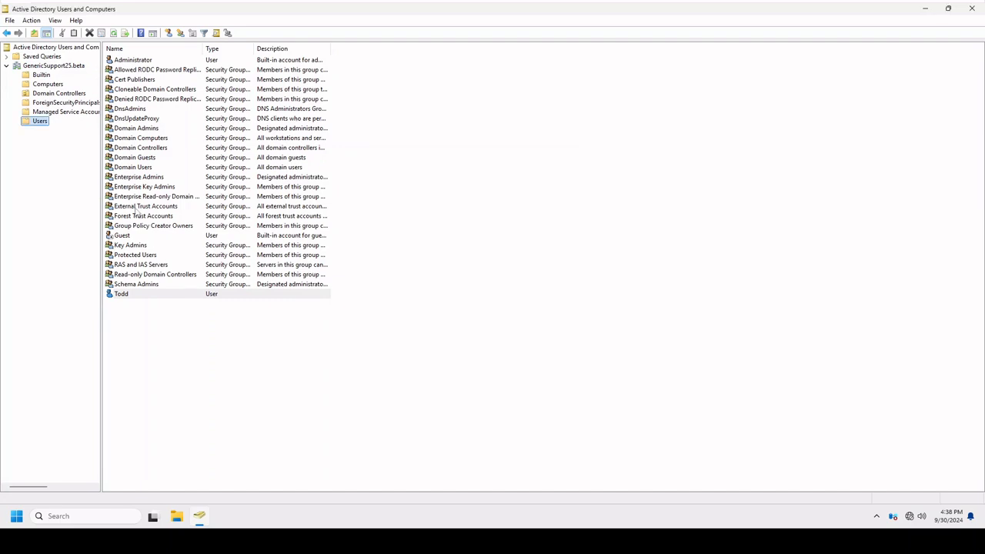
Check the domain's RID, PDC and Infrastructure operations masters, and close Active Directory Users and Computers.
right_click(43, 52)
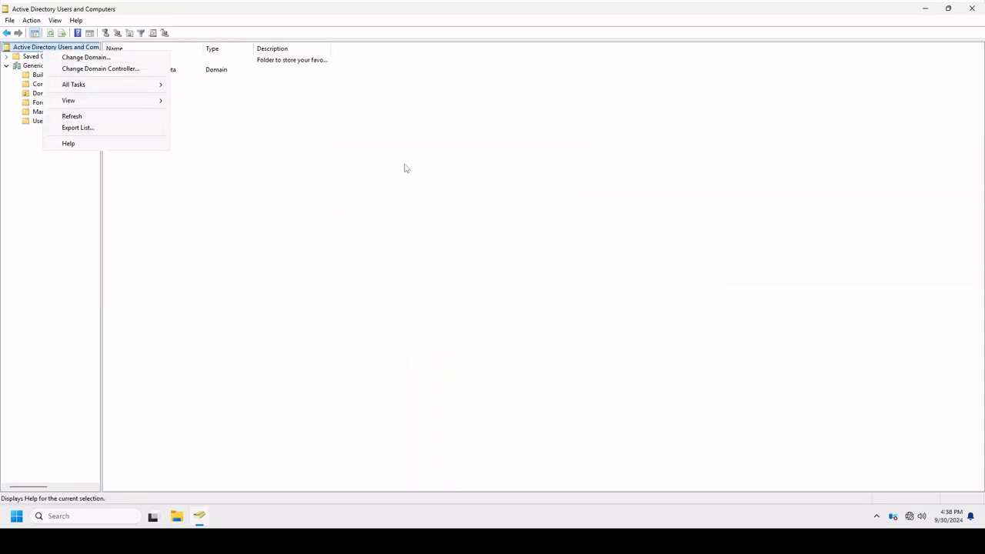
mouse_move(130, 93)
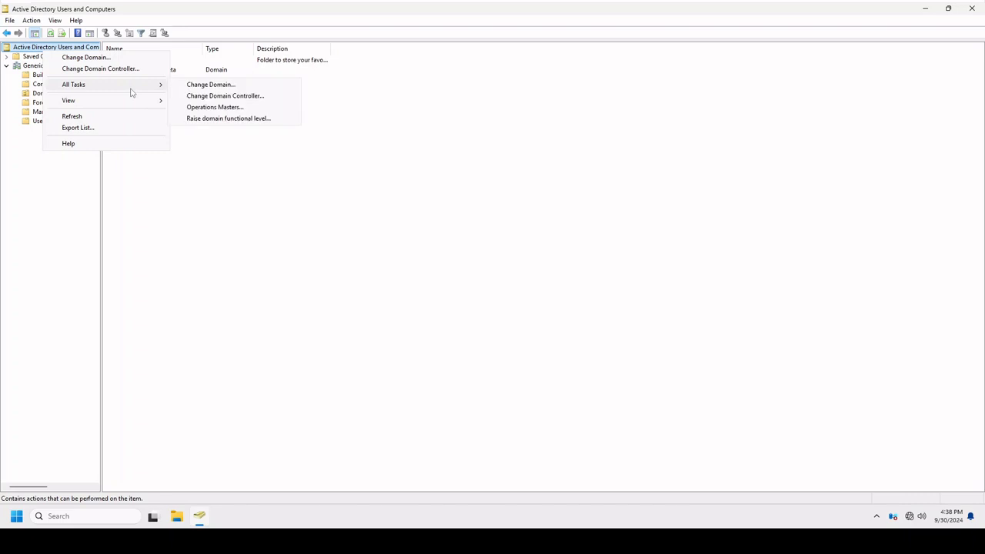
left_click(212, 107)
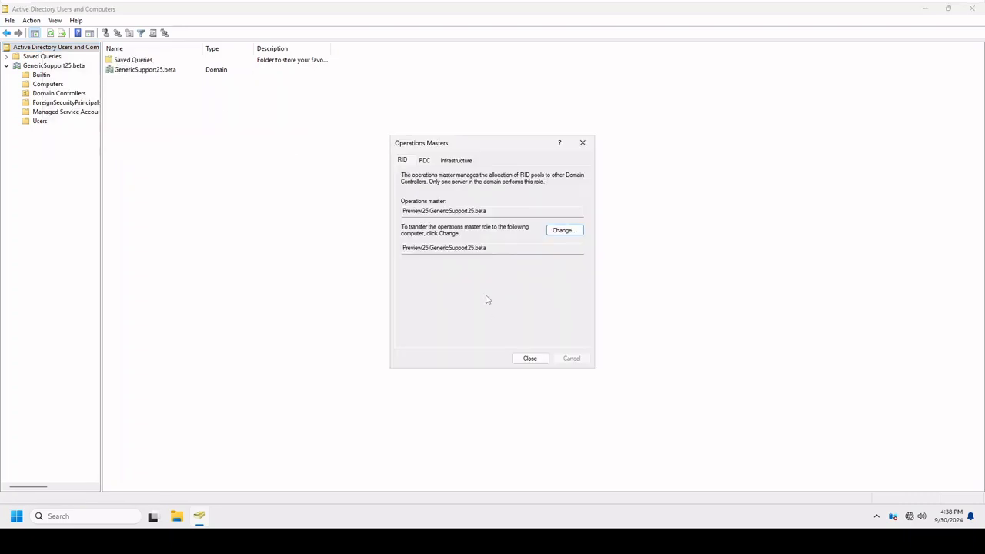
left_click(423, 163)
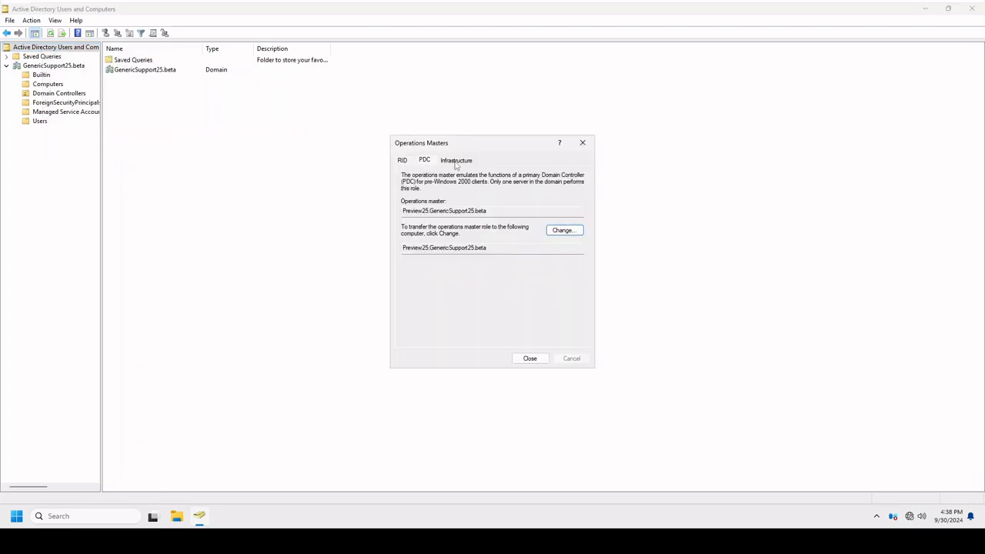
left_click(457, 162)
left_click(408, 162)
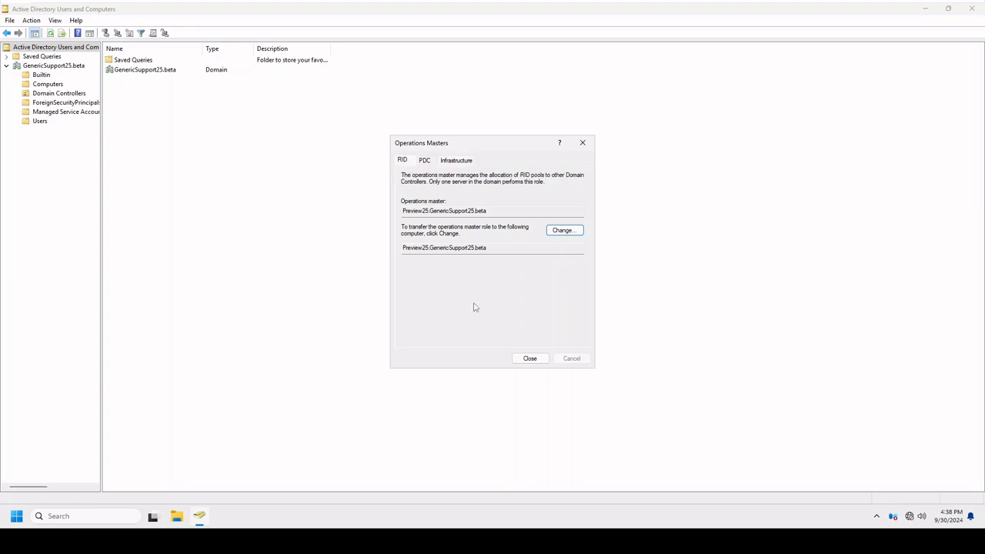
left_click(530, 359)
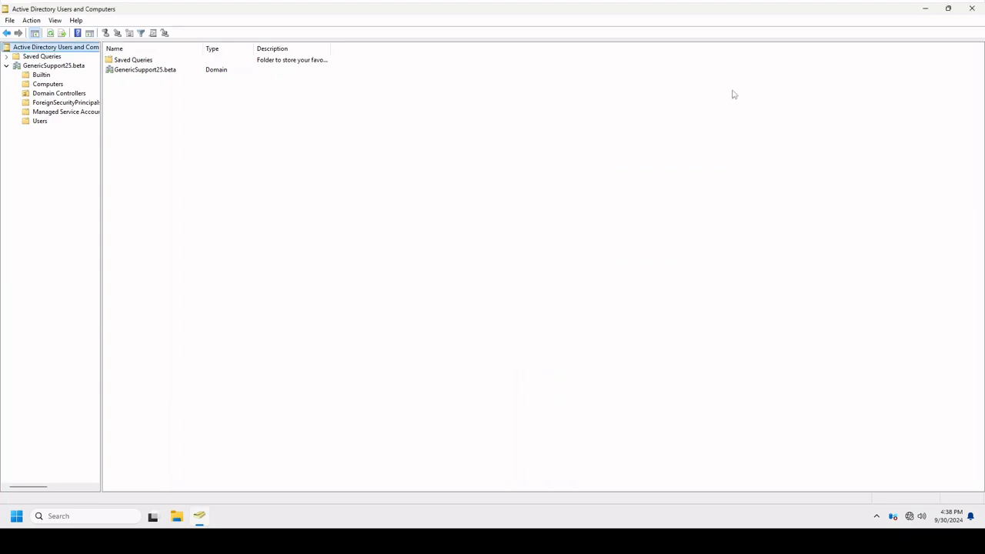
left_click(972, 9)
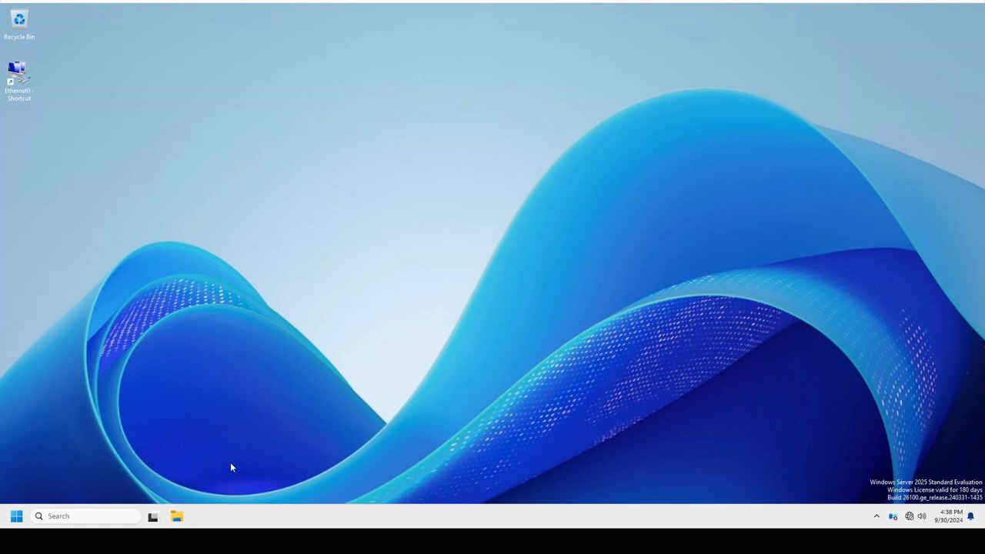
Open DNS Manager, display PREVIEW25's GenericSupport25.beta forward lookup zone, and enlarge the window to show all record columns.
left_click(22, 522)
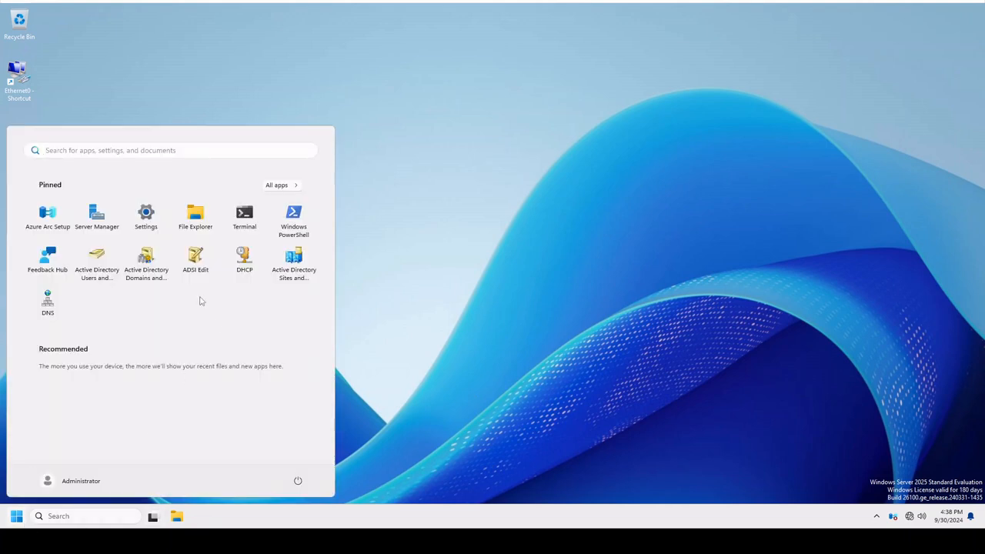
left_click(51, 305)
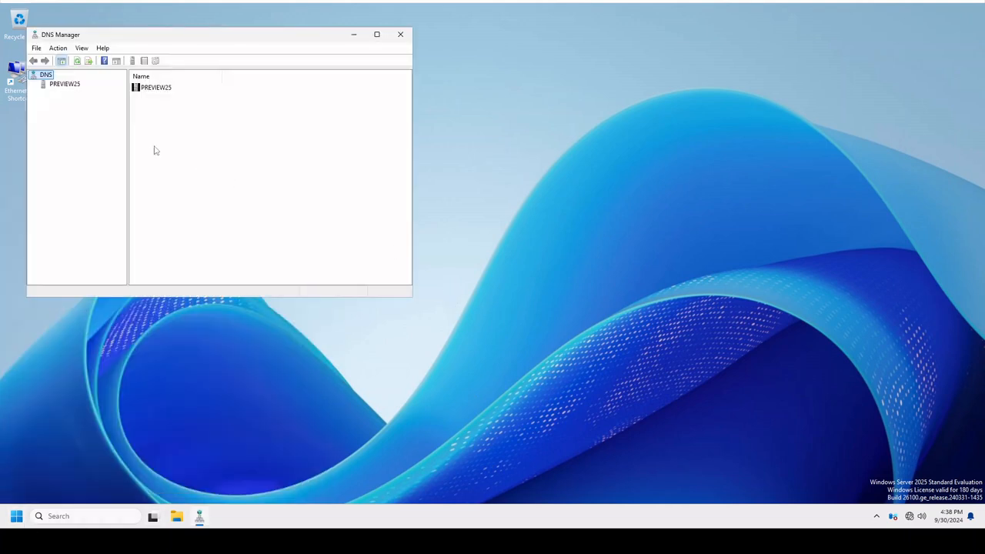
double_click(75, 85)
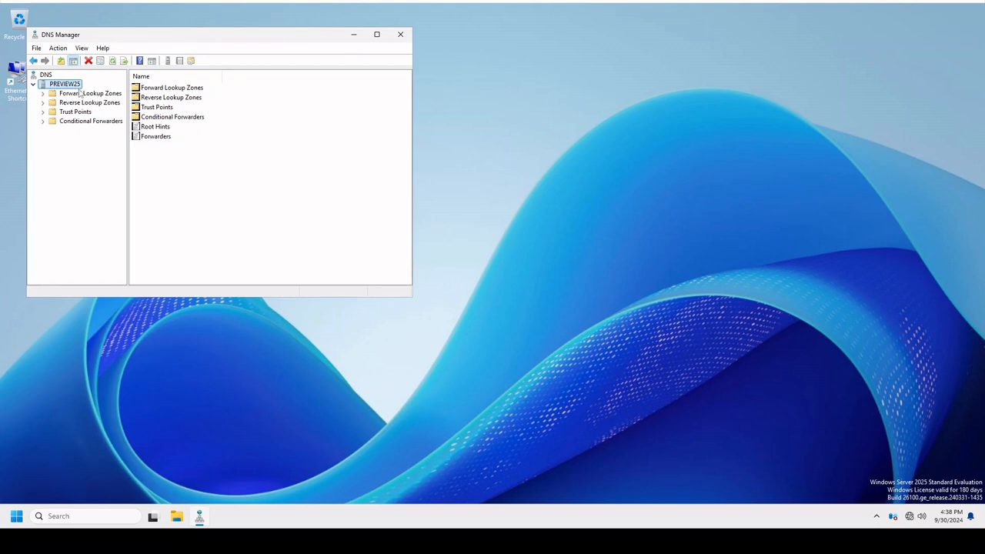
double_click(82, 93)
double_click(92, 111)
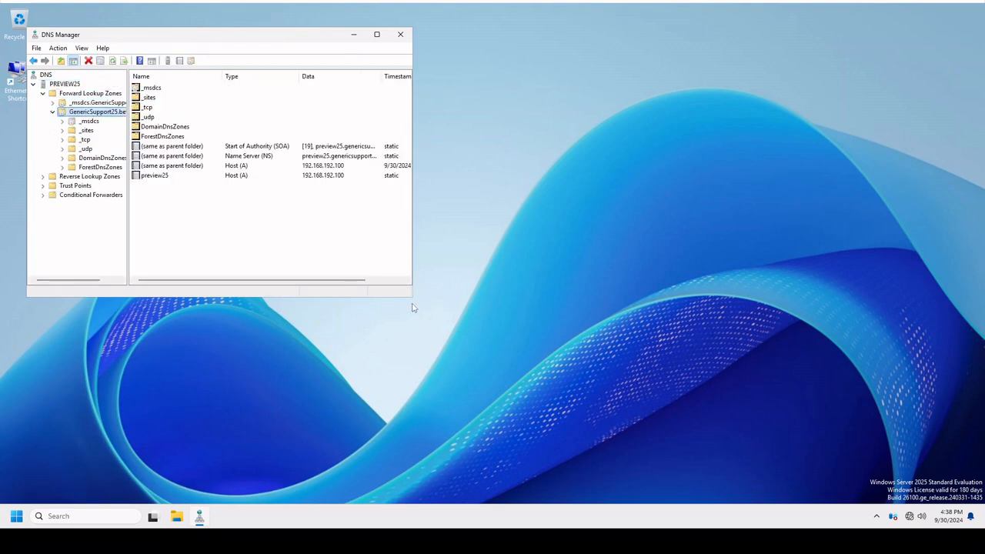
left_click_drag(411, 296, 742, 504)
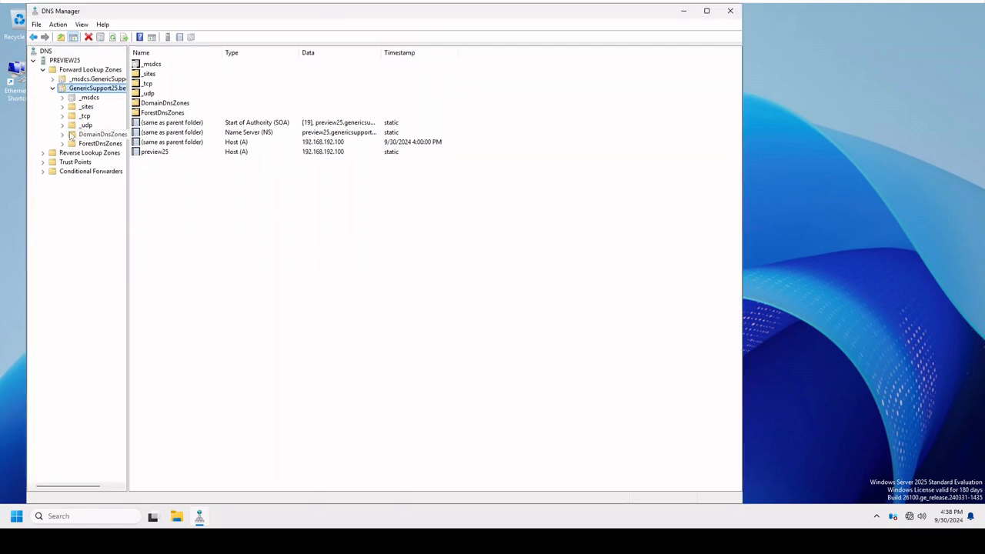
Look through the _msdcs, _sites, _tcp, _udp, DomainDnsZones and ForestDnsZones folders of the GenericSupport25.beta zone.
left_click(90, 98)
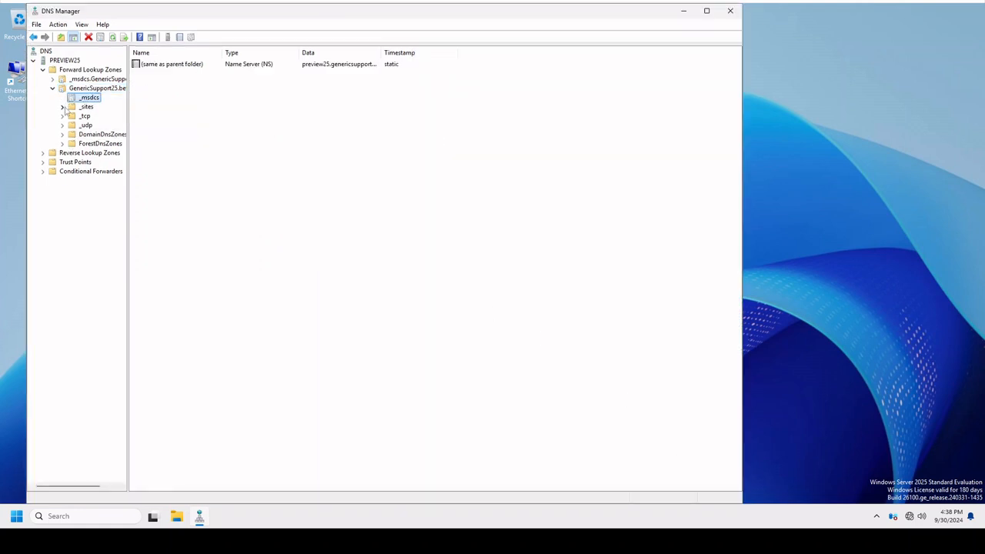
left_click(63, 107)
left_click(63, 124)
left_click(63, 134)
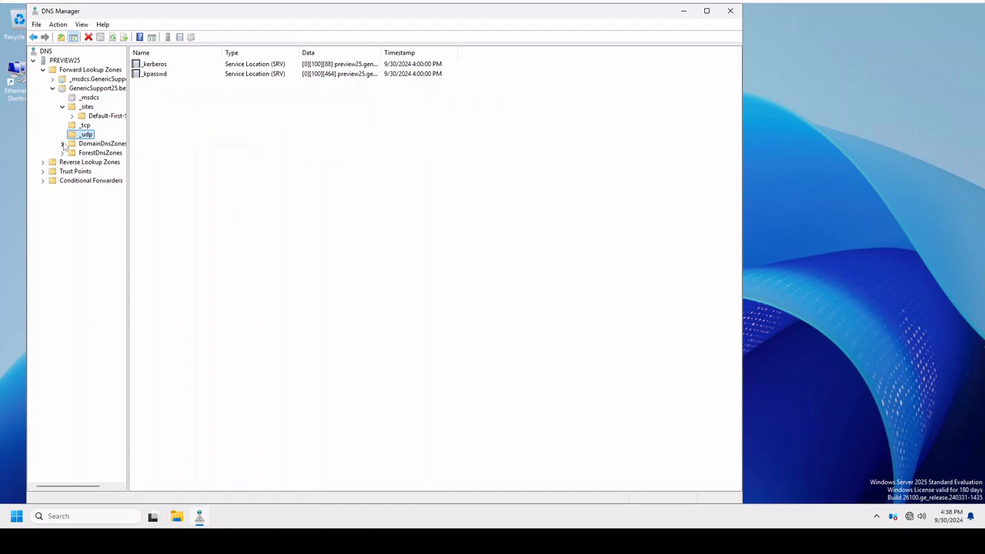
left_click(63, 143)
left_click(63, 171)
left_click(74, 162)
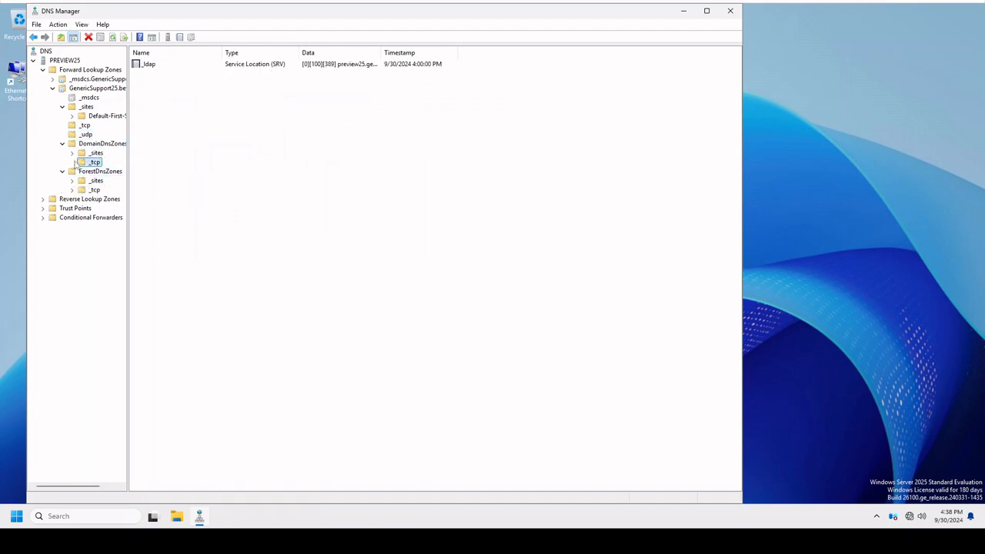
left_click(72, 153)
left_click(77, 199)
left_click(75, 191)
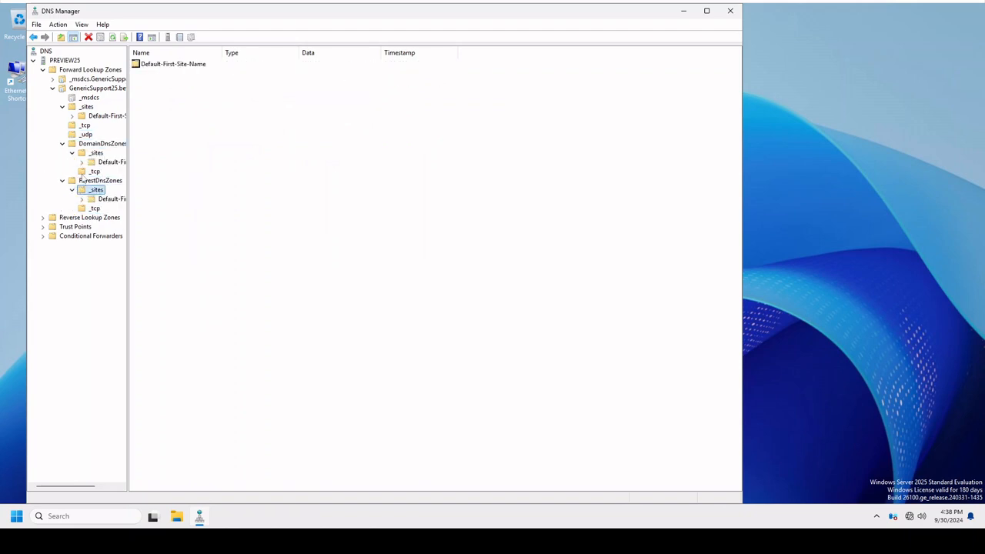
left_click(82, 163)
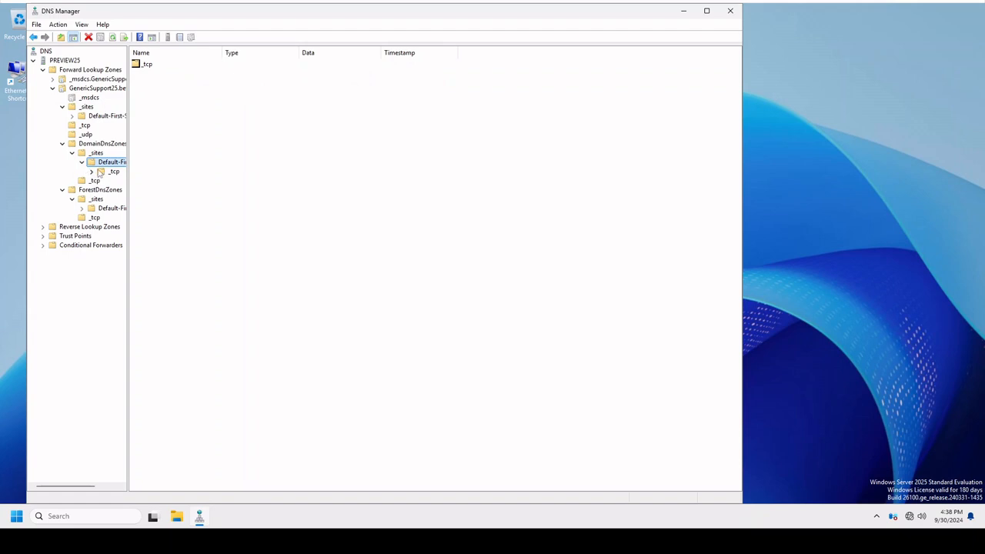
Review the GenericSupport25.beta zone's records, the Conditional Forwarders and the Trust Points.
left_click(51, 89)
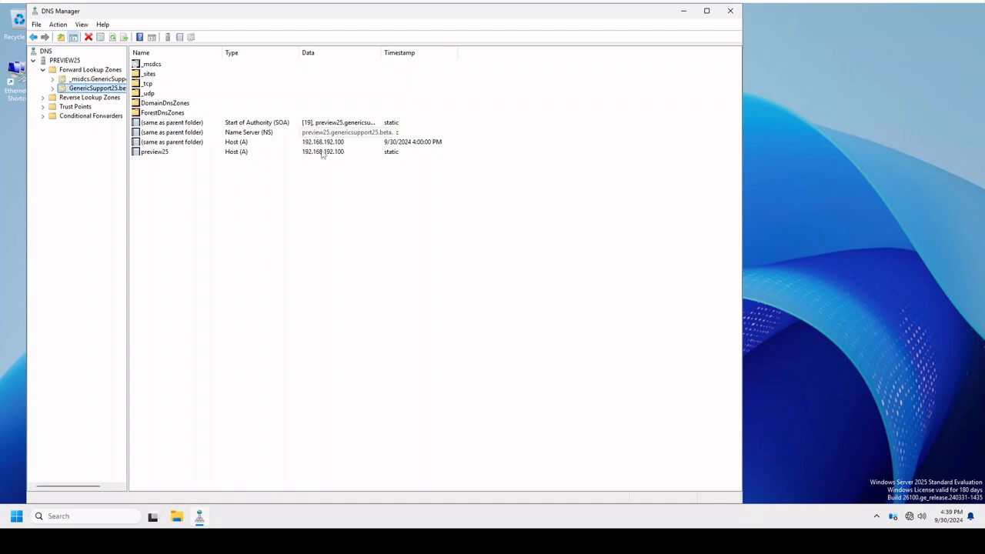
left_click(70, 116)
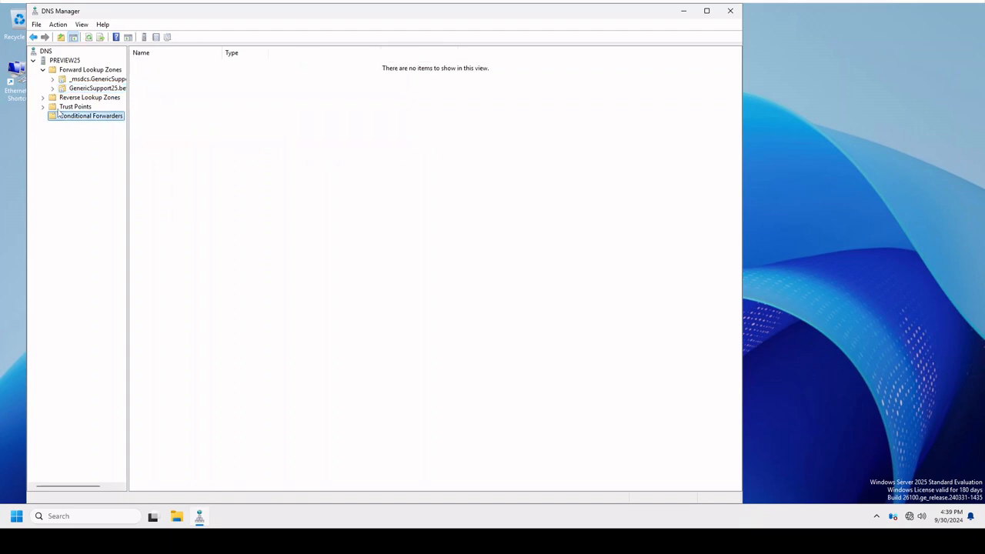
left_click(58, 110)
Examine PREVIEW25's DNS server properties from interfaces, forwarders and root hints to logging, monitoring and security, and close DNS Manager.
right_click(62, 60)
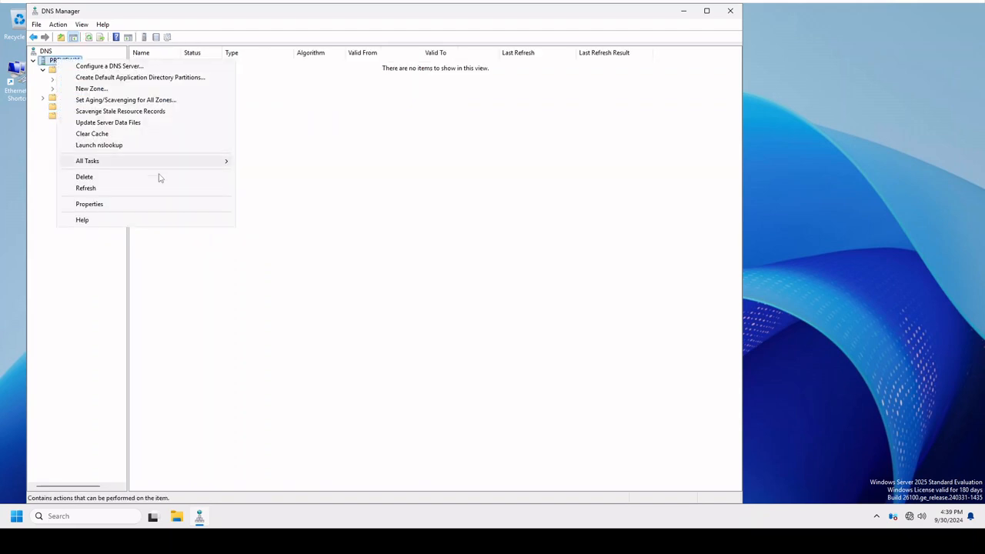
left_click(89, 204)
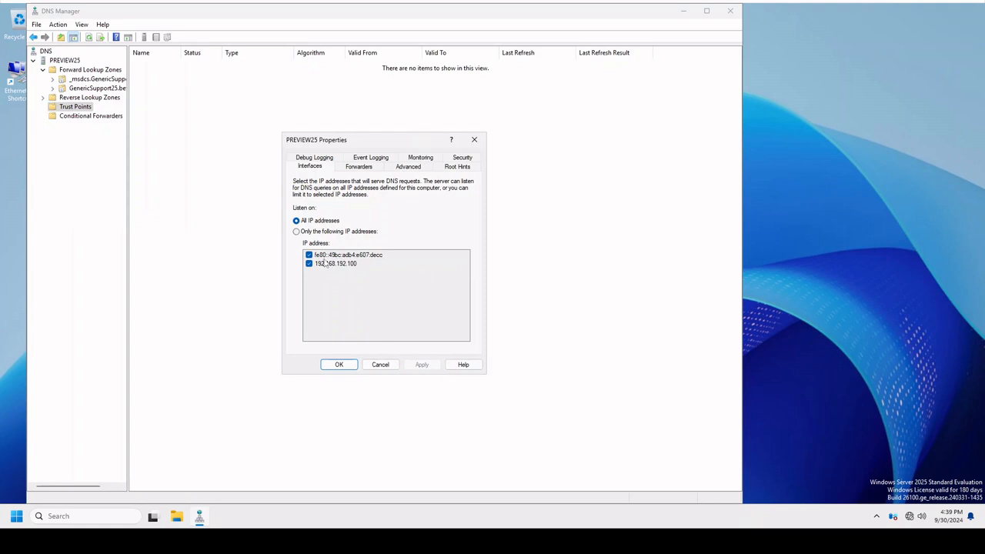
left_click(362, 167)
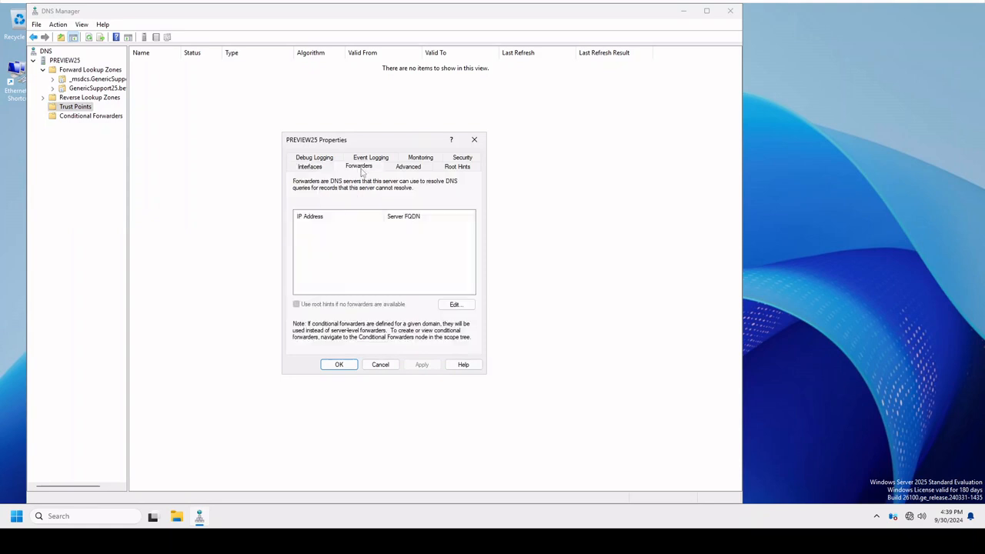
left_click(408, 169)
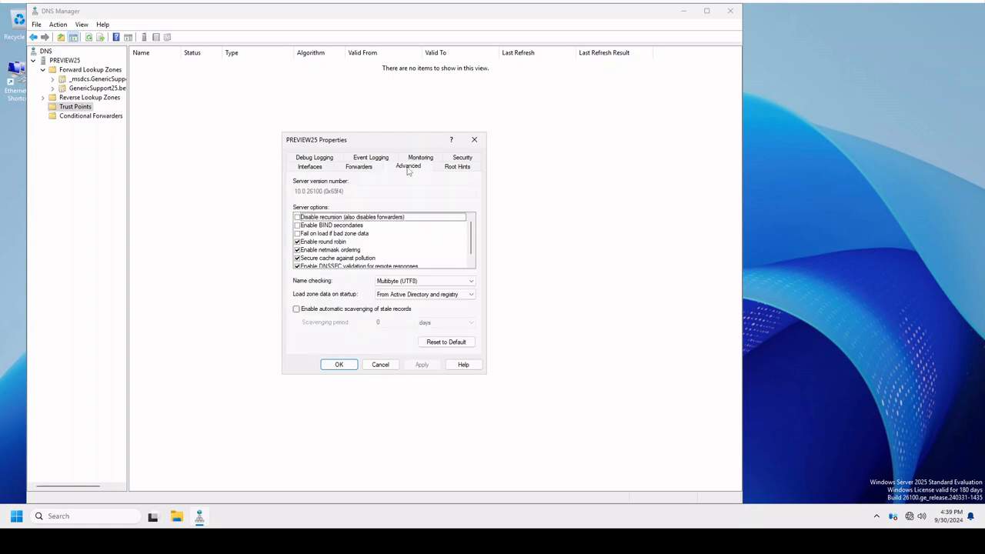
left_click(467, 169)
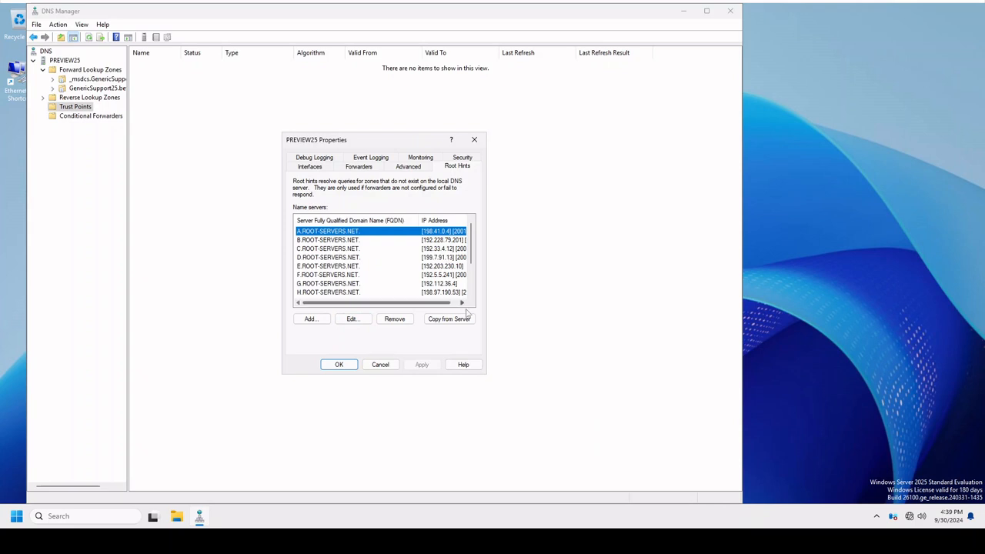
left_click(323, 159)
left_click(356, 168)
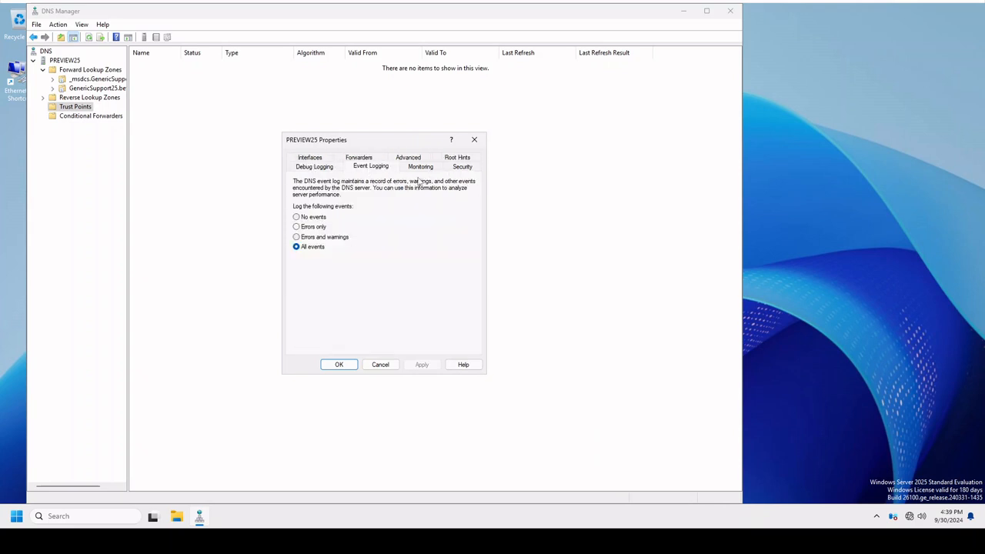
left_click(428, 168)
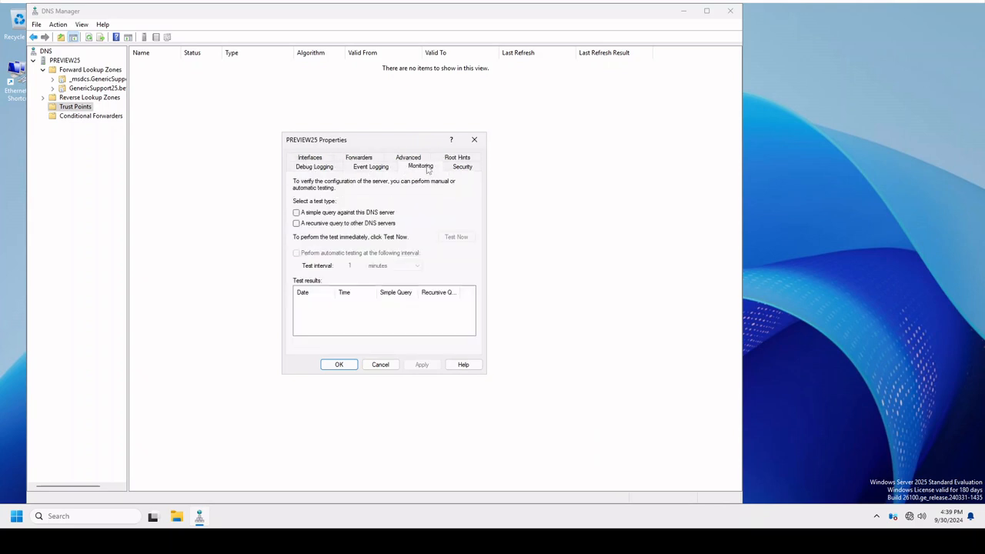
left_click(460, 167)
left_click(379, 364)
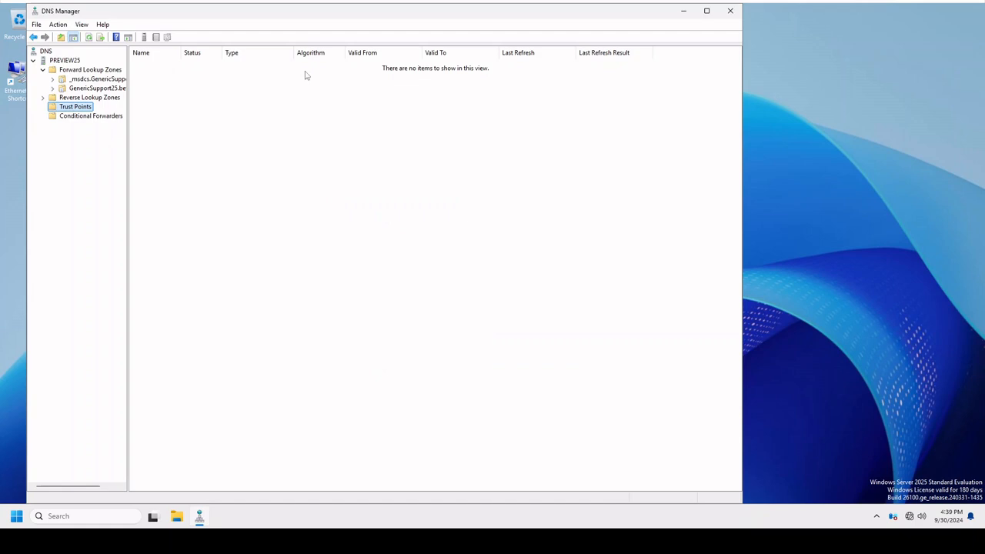
left_click(730, 11)
Open the DHCP console maximized, widen the tree to fit the server name, and expand preview25.genericsupport25.beta down to the IPv4 entries.
left_click(16, 516)
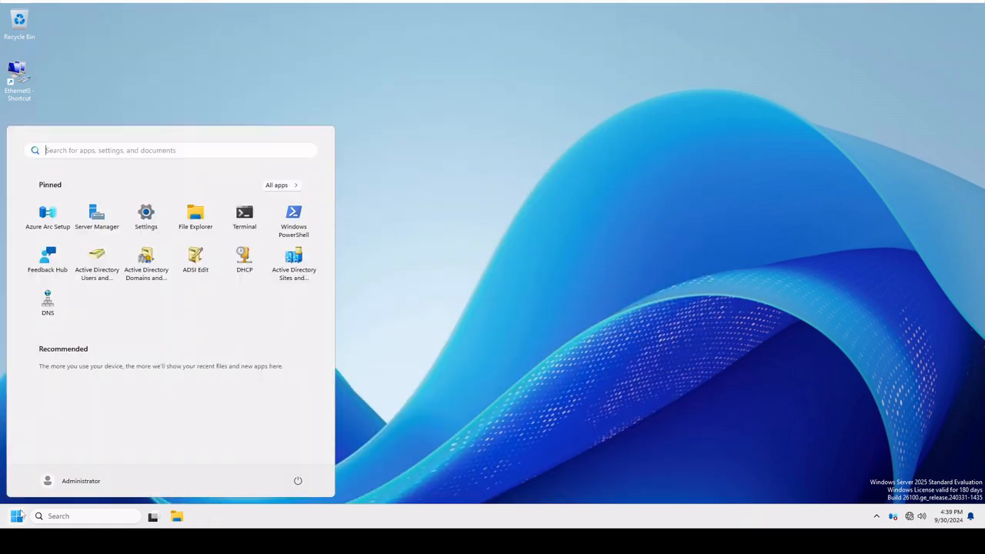
left_click(244, 259)
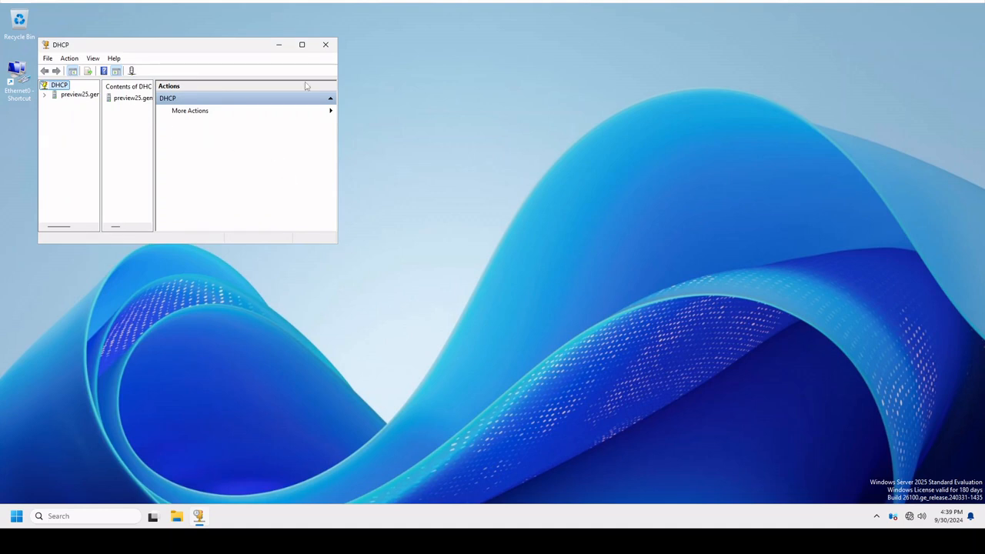
left_click(301, 44)
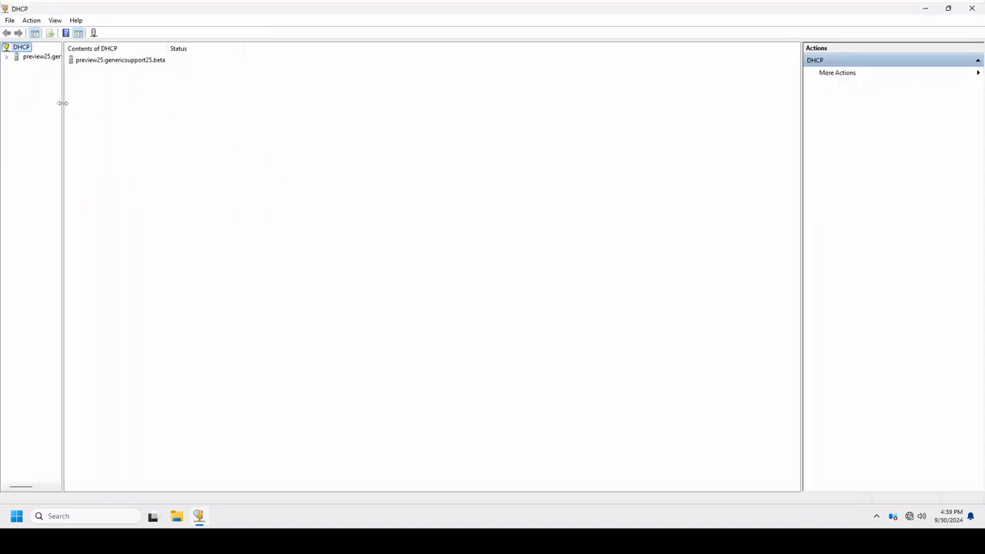
left_click_drag(63, 101, 226, 101)
left_click(6, 57)
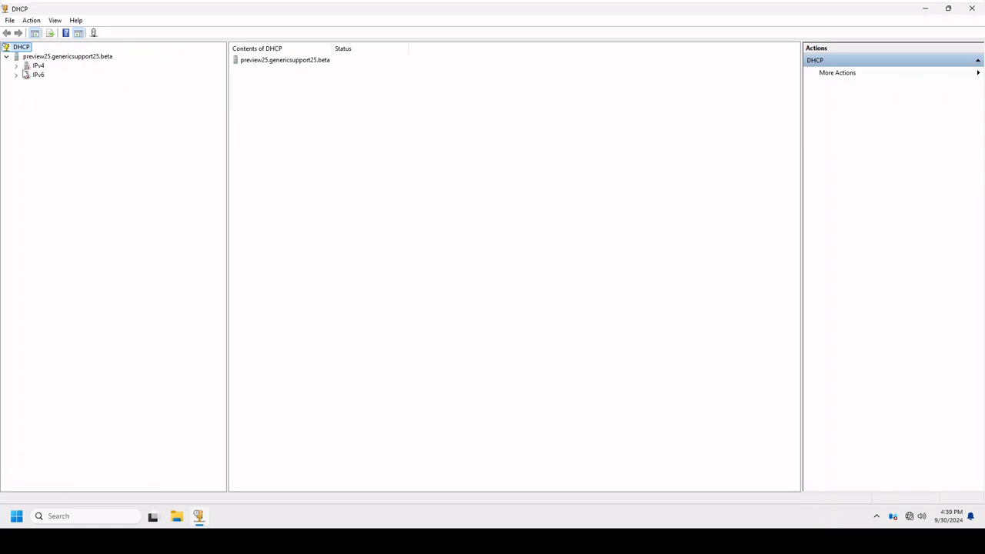
left_click(17, 66)
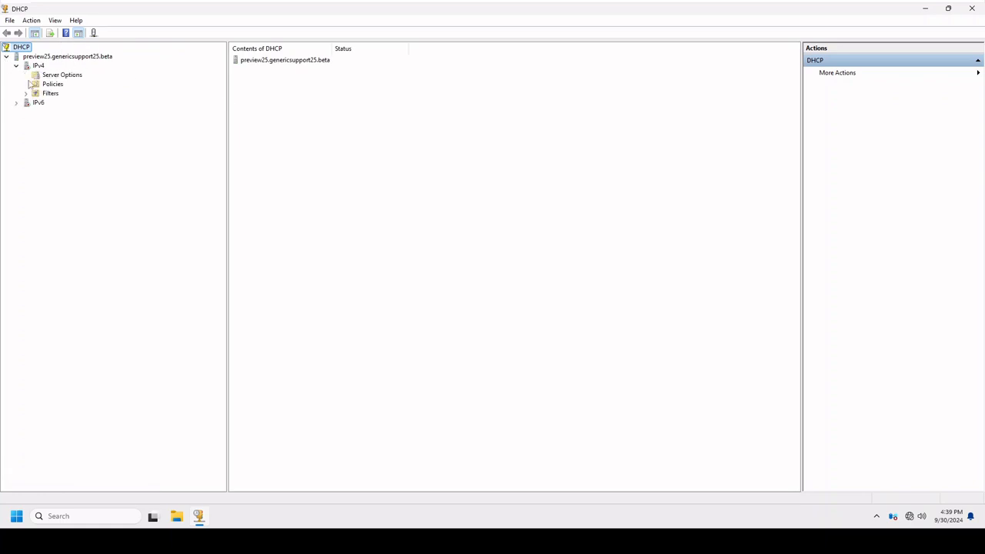
Configure the IPv4 server options with 003 Router enabled and 192.168.192.1 as the router address.
left_click(51, 75)
right_click(50, 78)
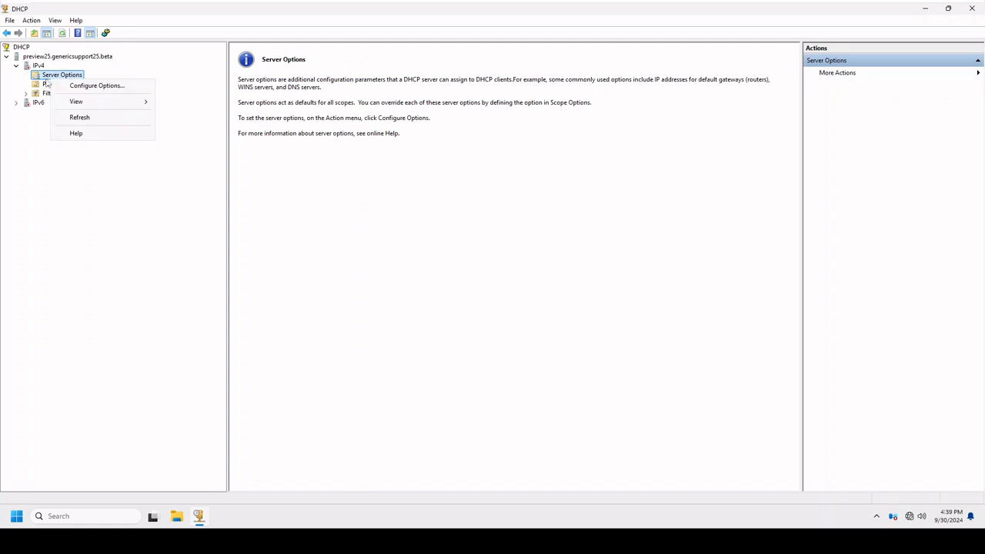
left_click(46, 85)
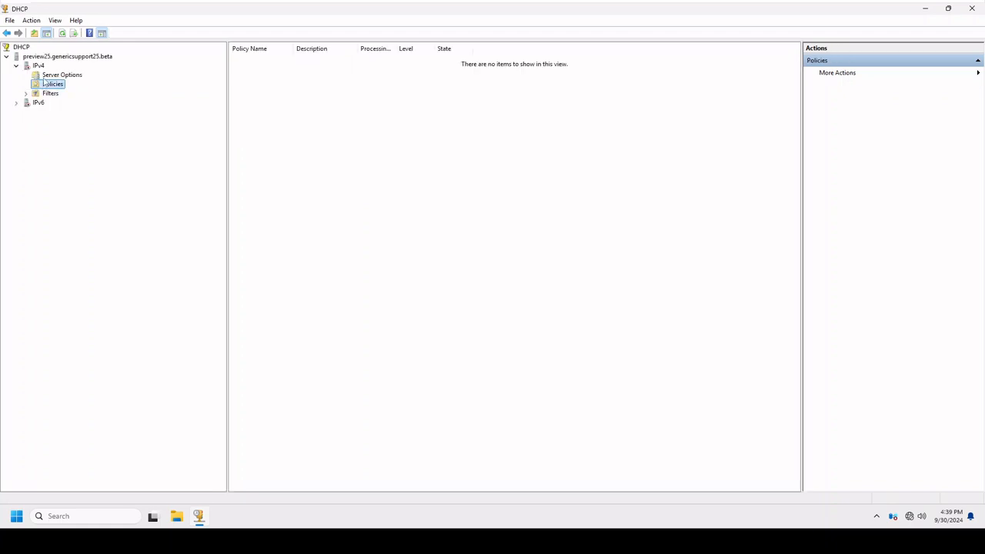
left_click(48, 75)
right_click(55, 75)
left_click(90, 80)
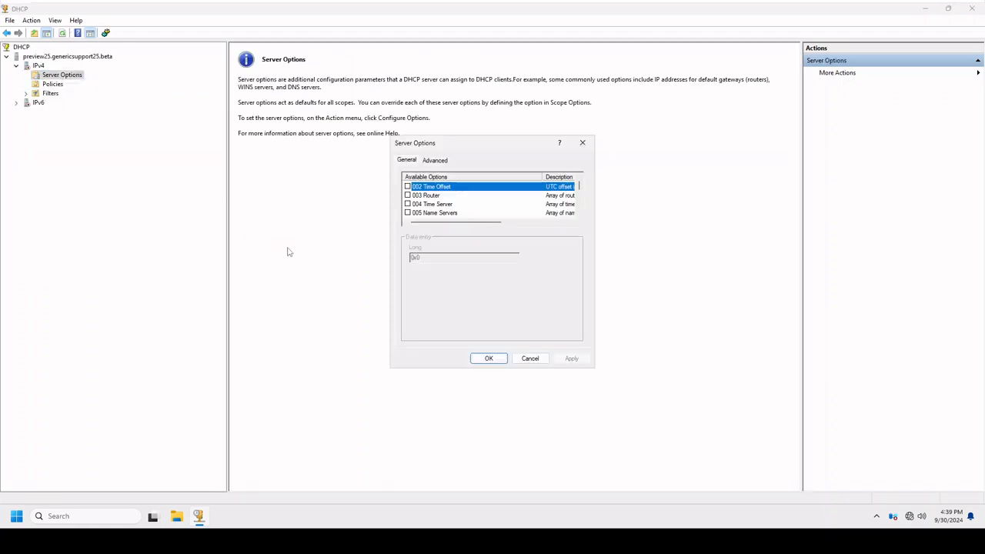
left_click(408, 195)
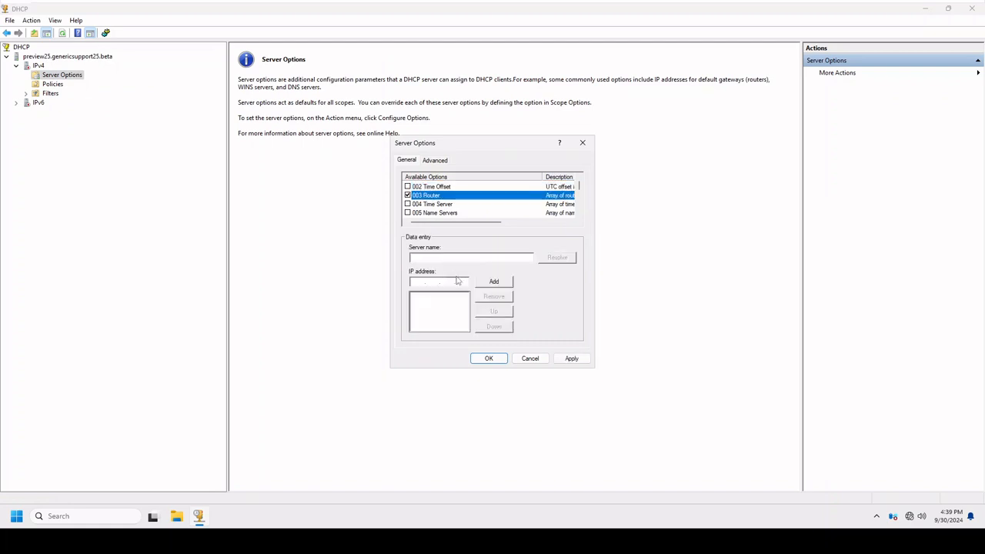
left_click(418, 282)
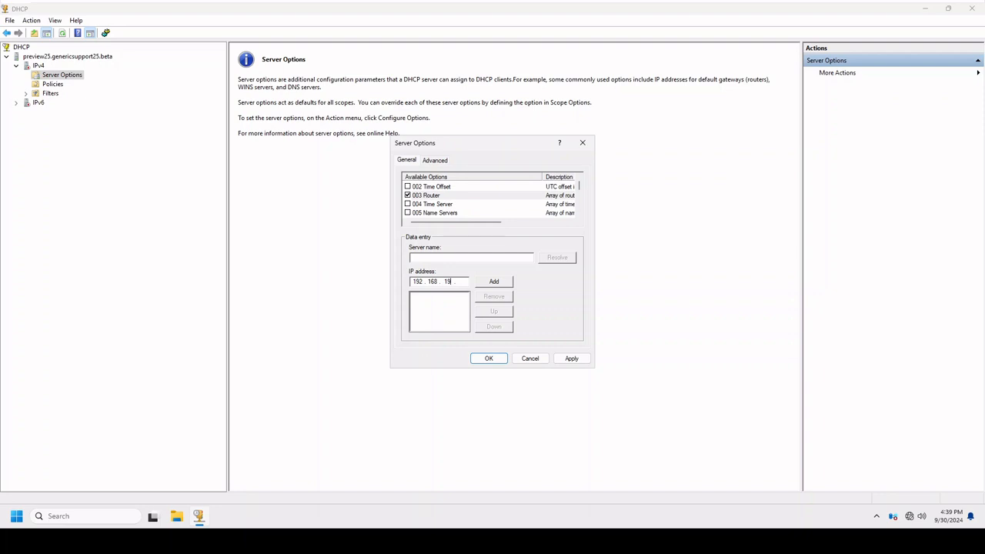
left_click(493, 282)
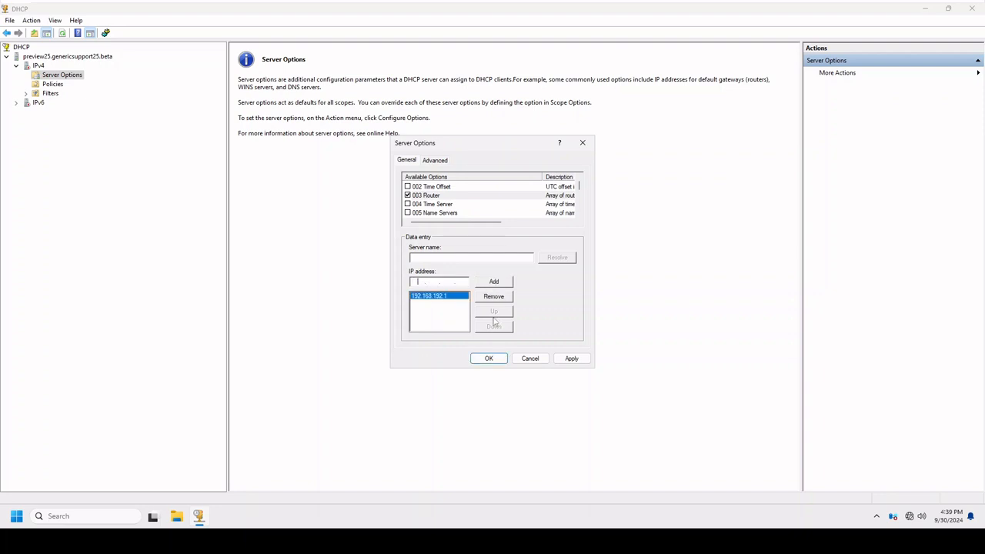
left_click(490, 358)
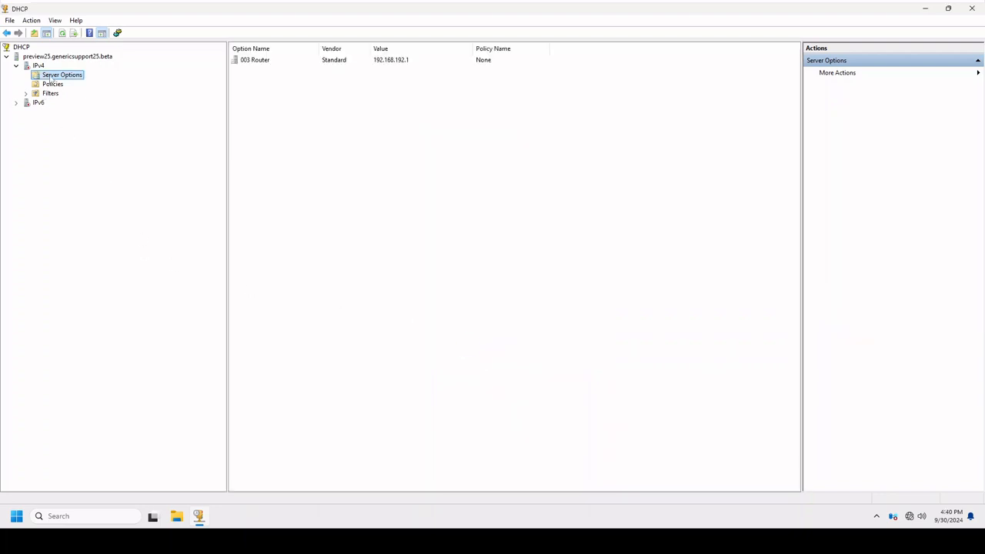
Enable the 015 DNS Domain Name server option with the value genericsupport25.beta and apply it.
right_click(60, 75)
left_click(83, 82)
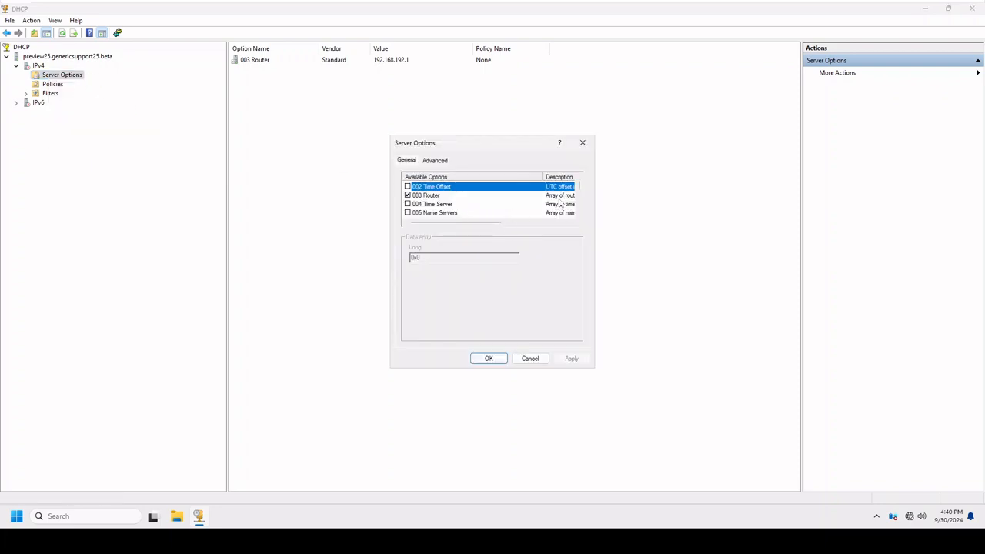
scroll(559, 204, "down", 1)
scroll(559, 203, "down", 2)
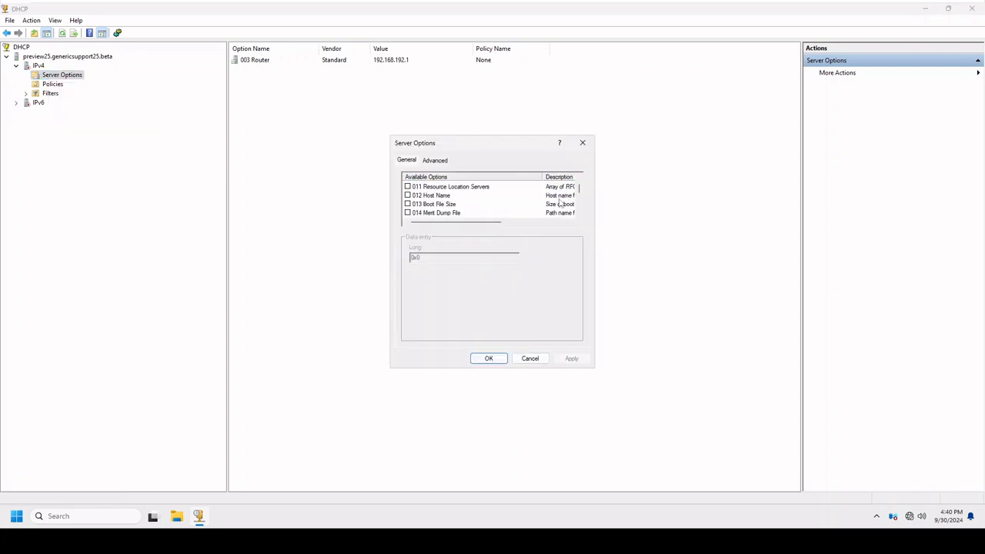
scroll(559, 204, "down", 1)
left_click(463, 196)
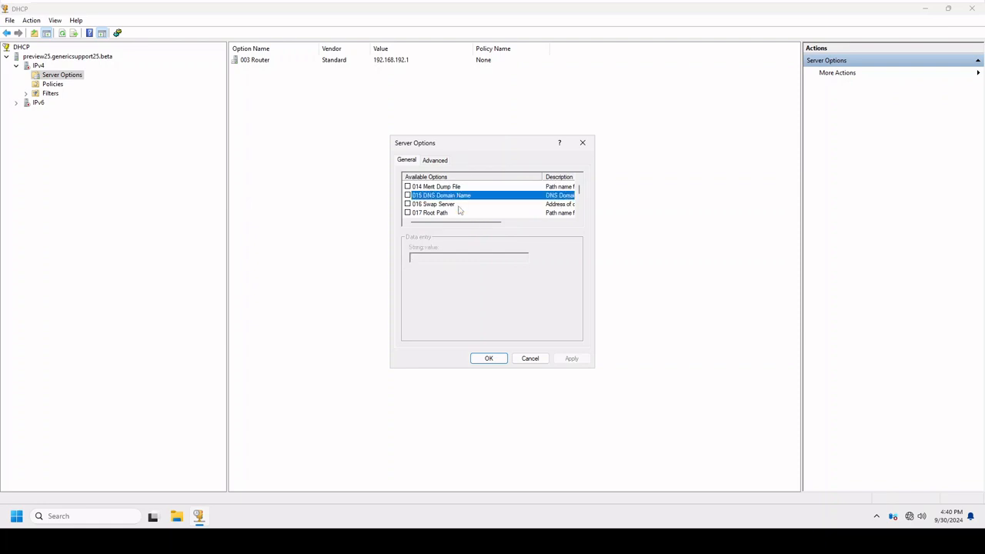
left_click(409, 195)
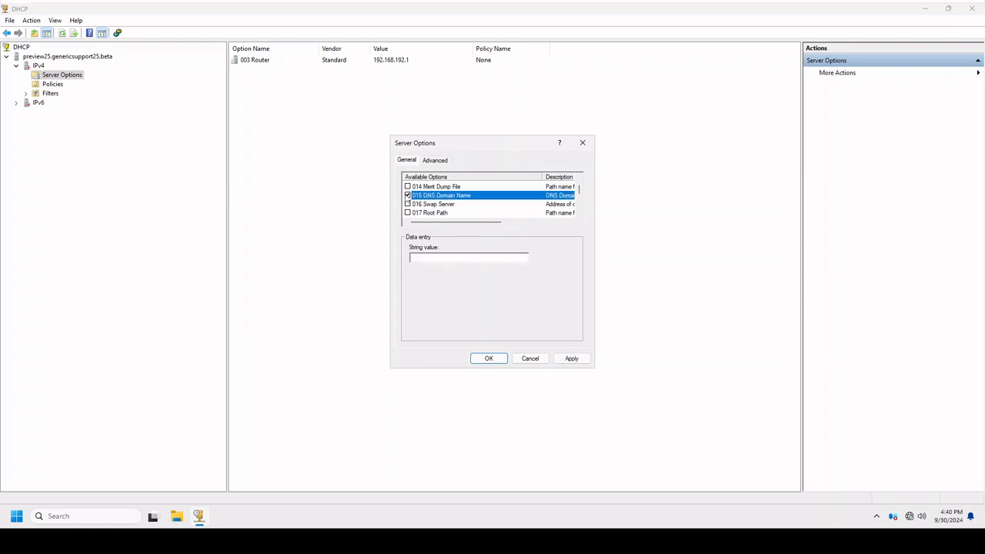
left_click(428, 258)
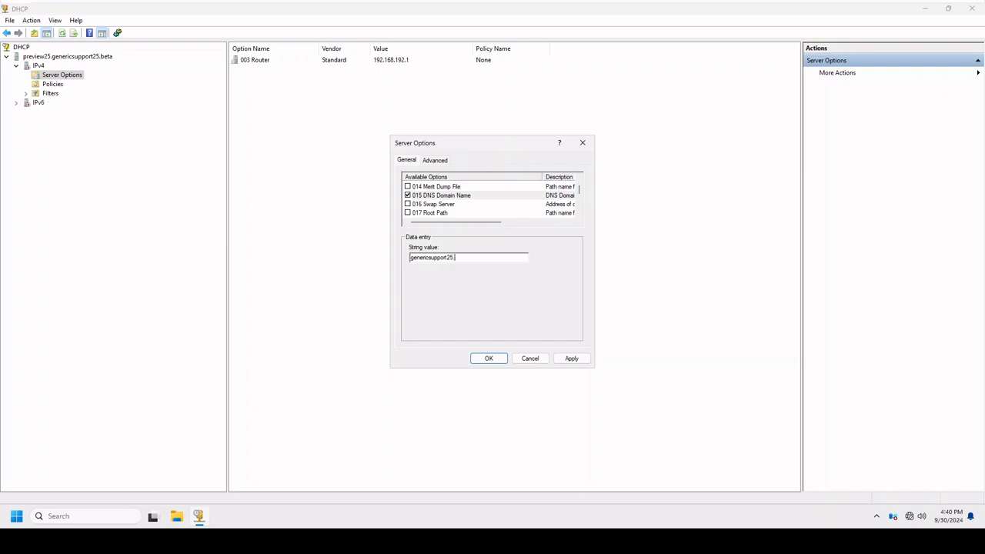
left_click(571, 359)
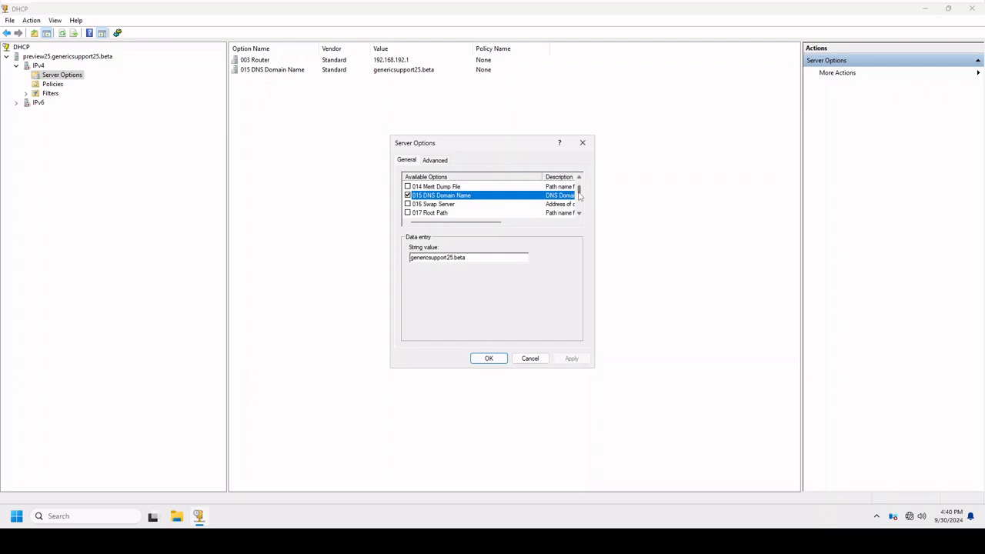
Enable the 042 NTP Servers option in the IPv4 server options.
scroll(575, 204, "down", 1)
scroll(574, 203, "down", 2)
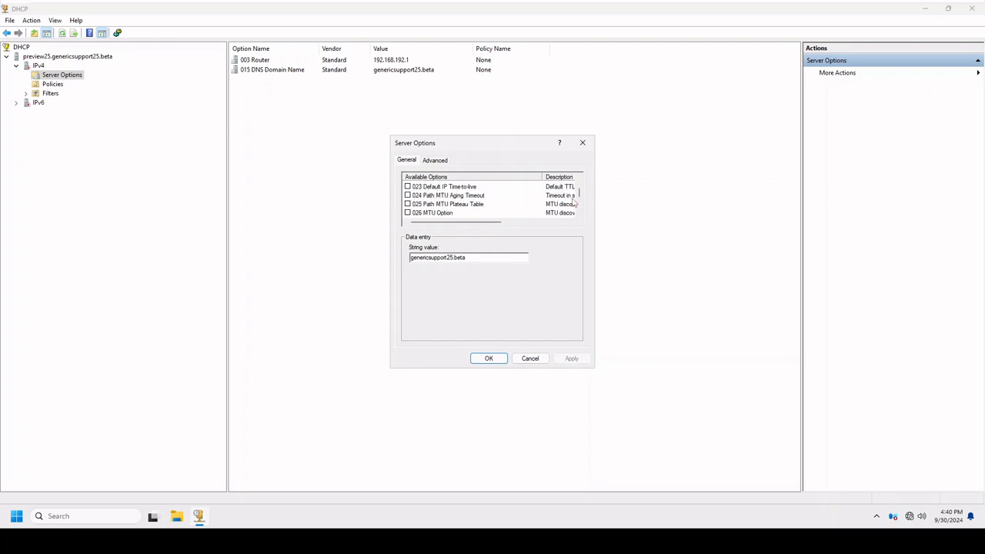
scroll(574, 203, "down", 2)
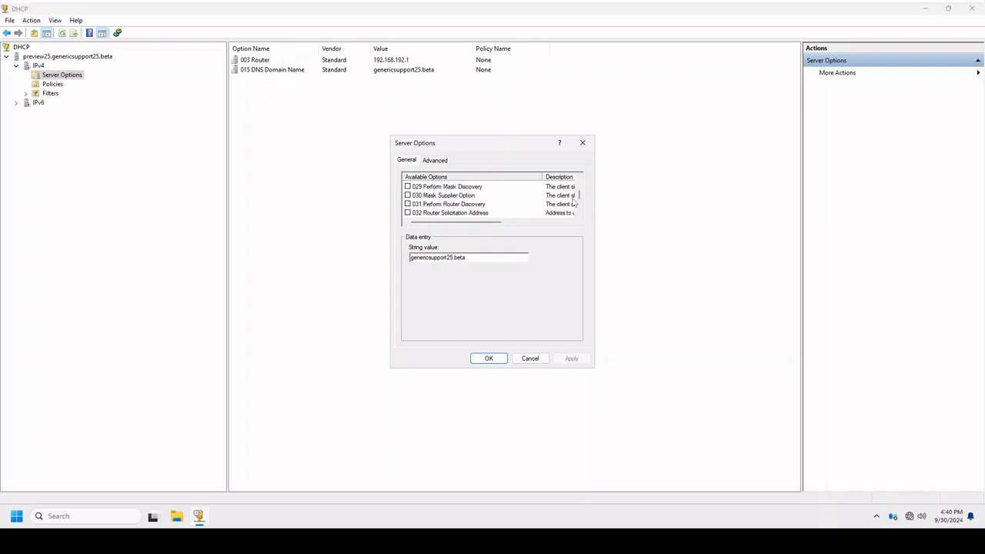
scroll(575, 203, "down", 3)
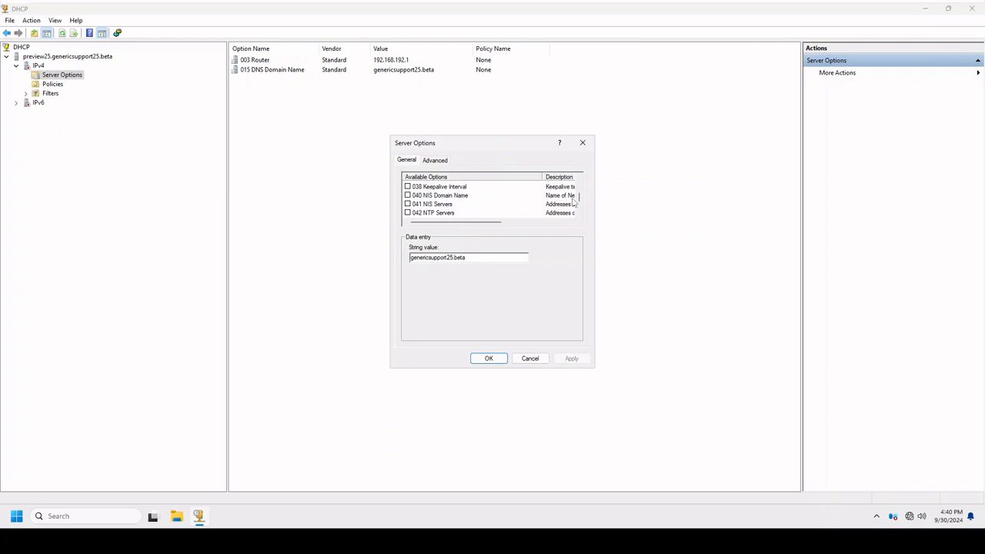
left_click(438, 214)
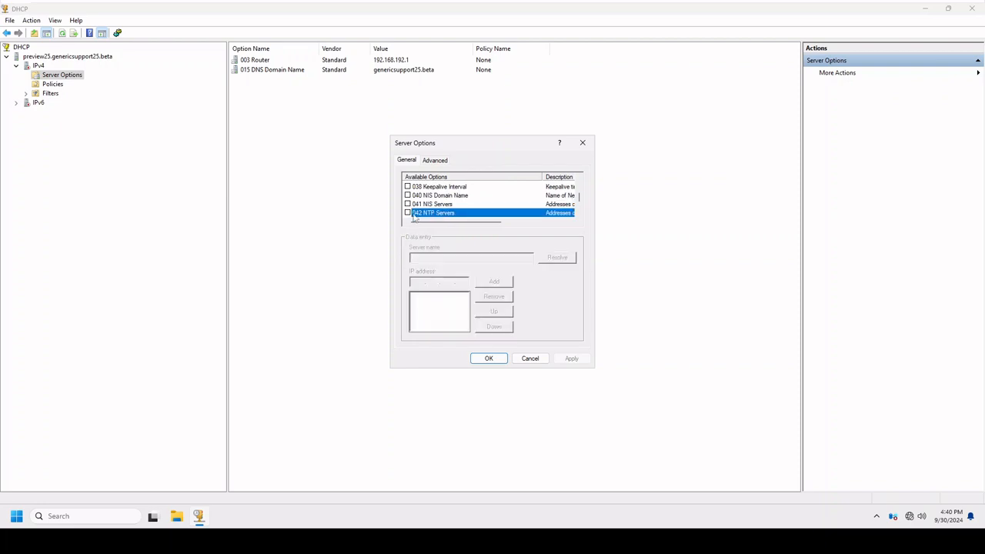
left_click(408, 213)
Add 192.168.192.100 as the only address for the 042 NTP Servers option and apply it.
left_click(416, 281)
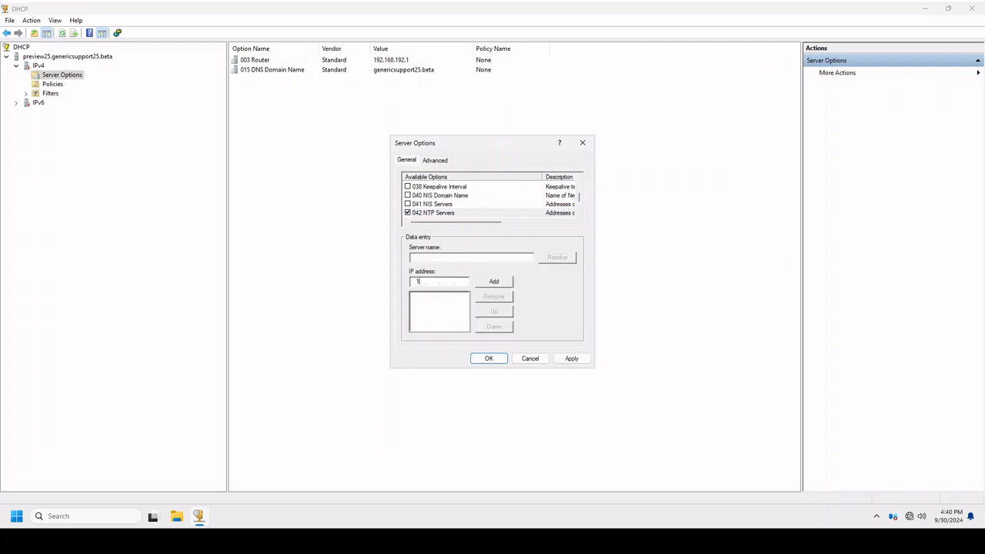
type("192 . 168 . 192 . 1")
left_click(499, 283)
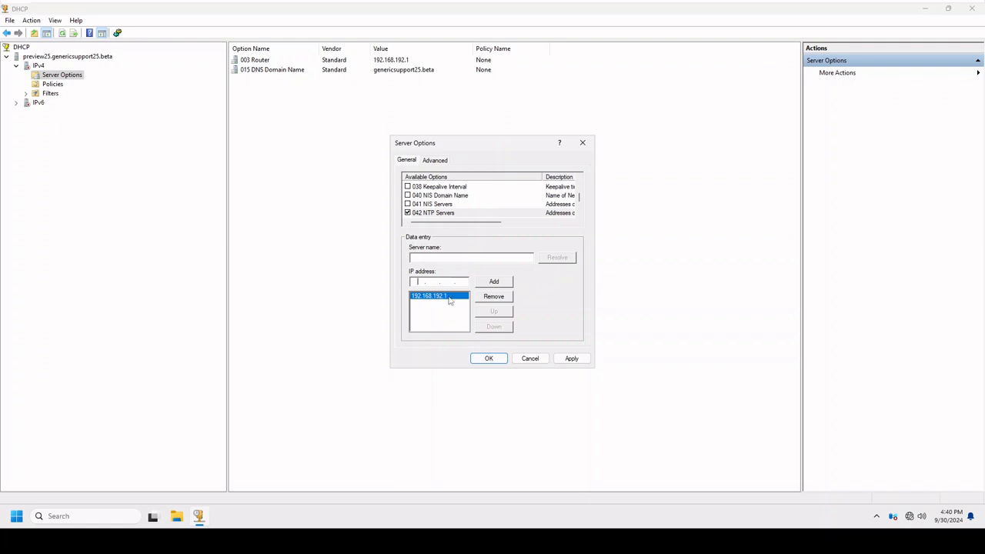
left_click(493, 296)
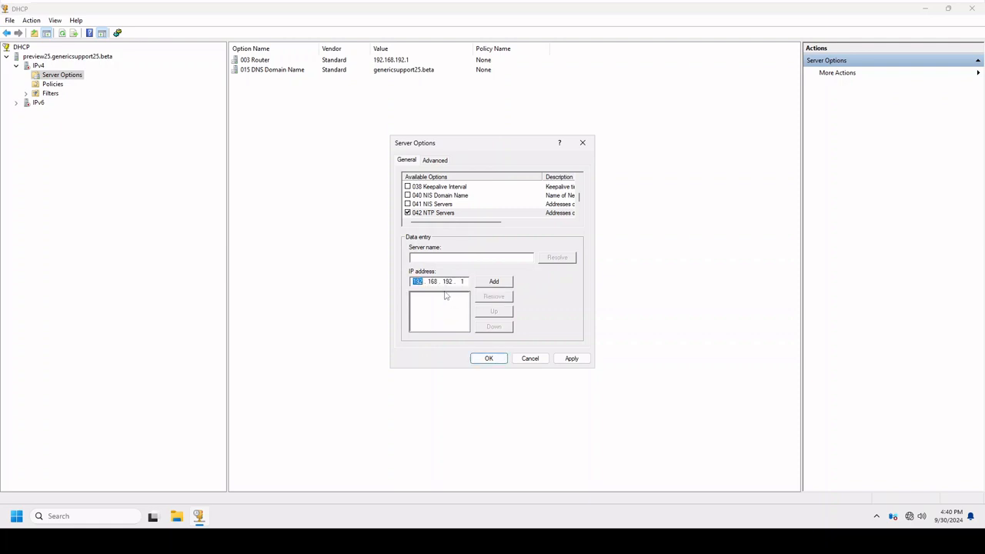
type("00")
left_click(494, 282)
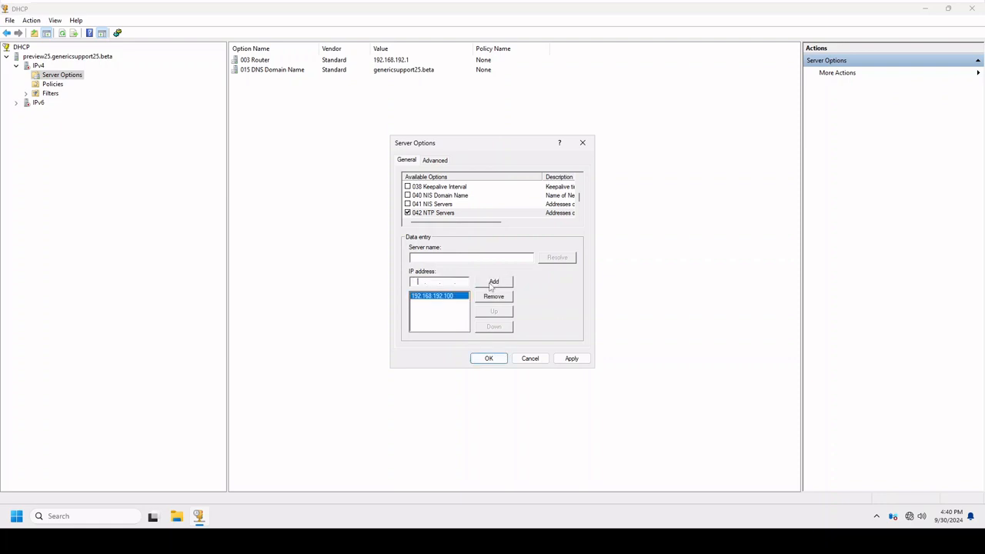
left_click(572, 359)
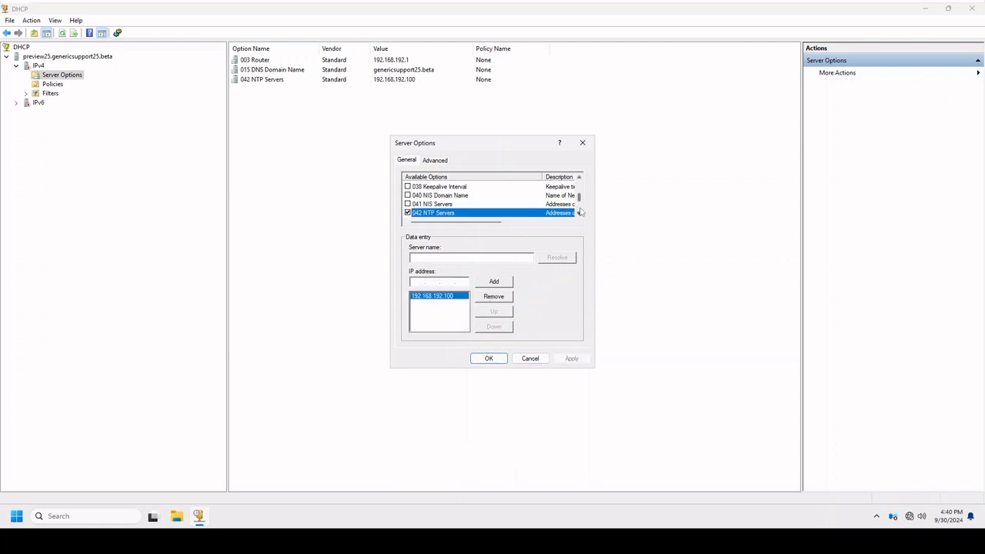
Look through the list of available server options for other options worth configuring.
scroll(581, 199, "down", 1)
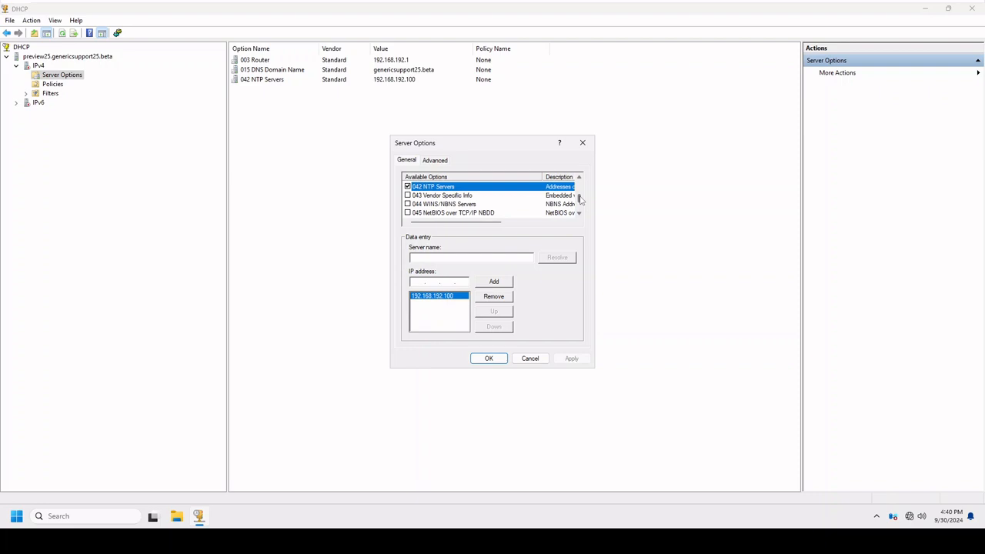
scroll(581, 206, "down", 1)
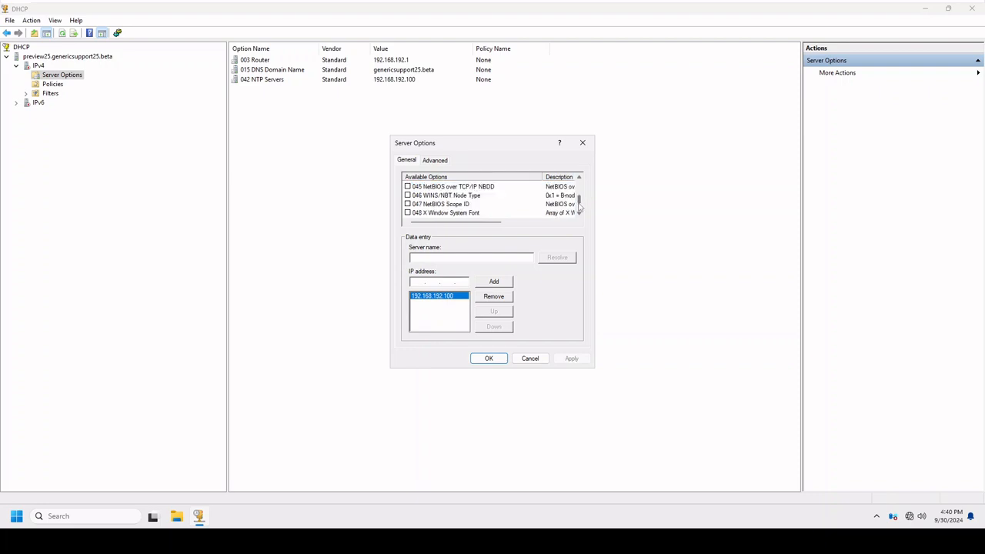
scroll(581, 206, "down", 1)
scroll(581, 206, "down", 3)
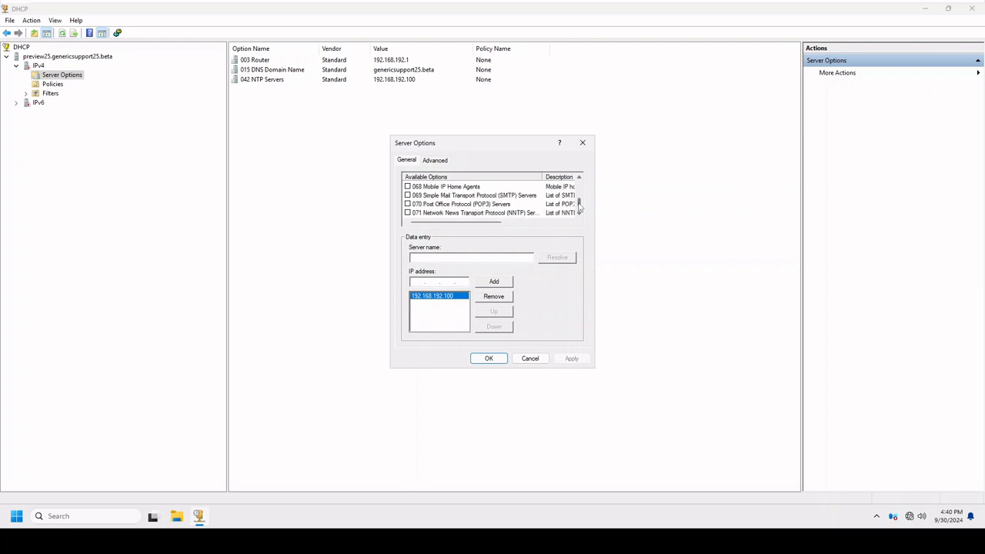
scroll(582, 206, "down", 1)
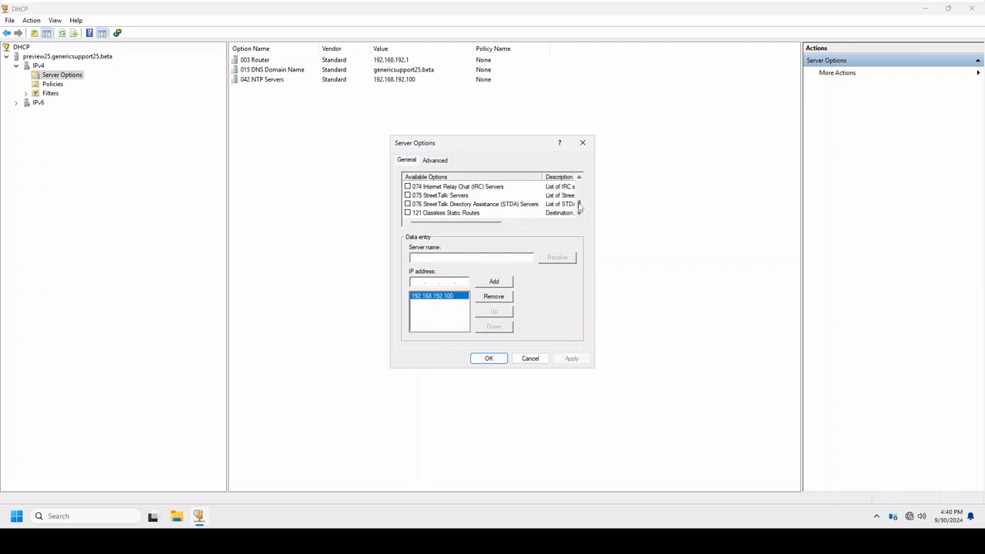
scroll(579, 206, "up", 10)
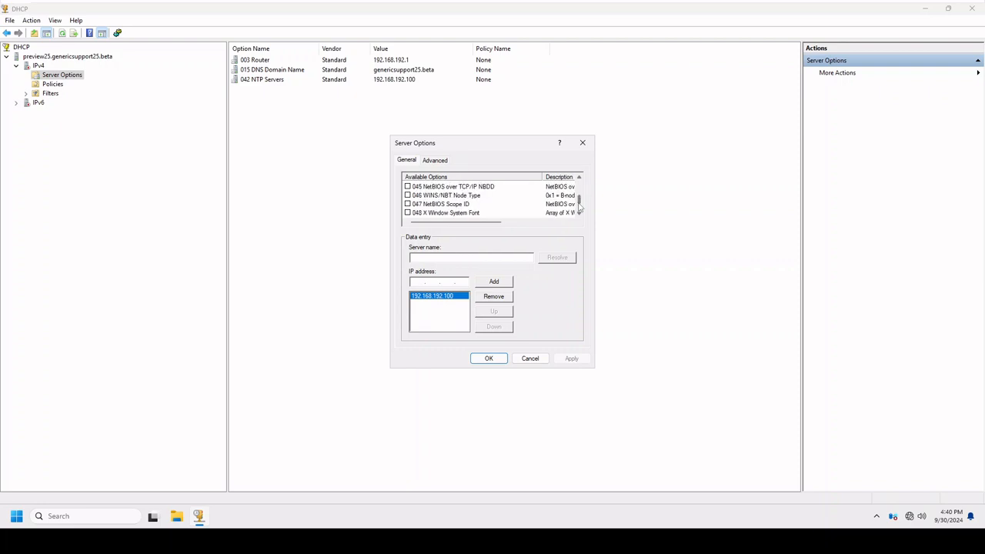
scroll(578, 206, "up", 4)
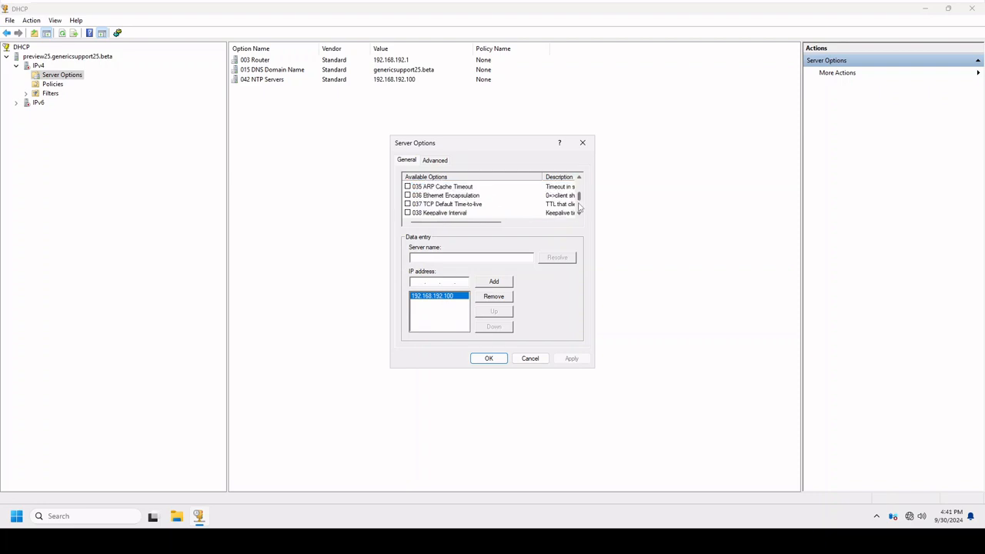
scroll(581, 206, "up", 1)
scroll(579, 206, "up", 3)
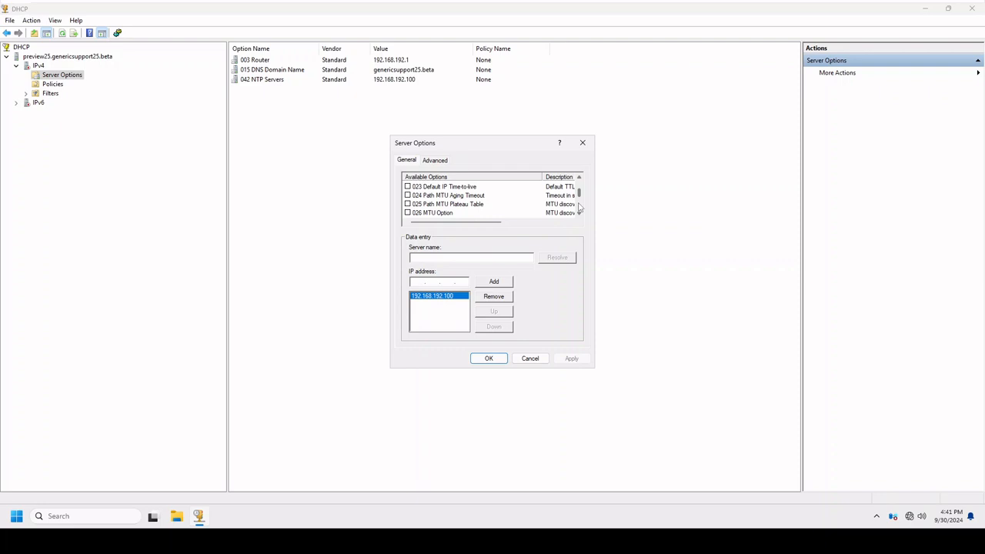
scroll(580, 206, "up", 1)
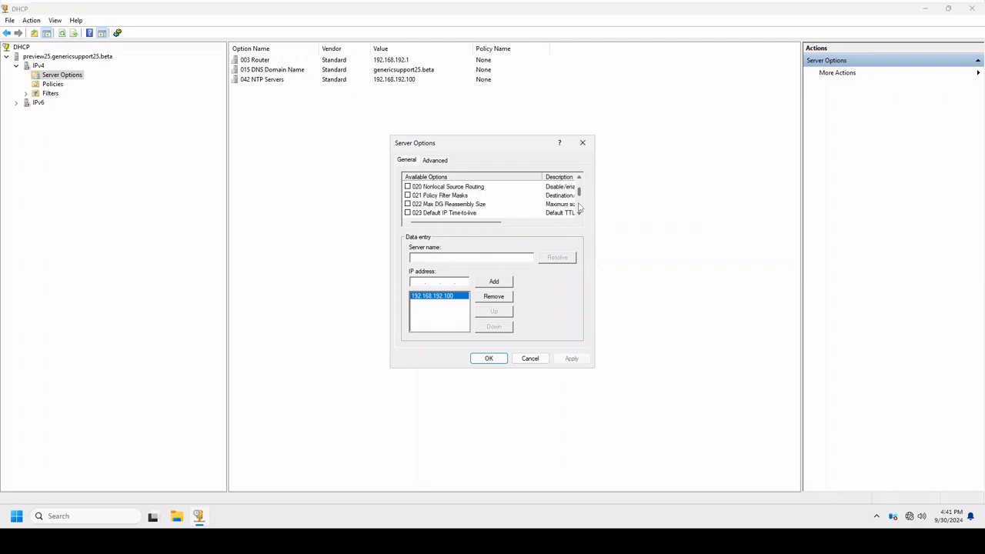
scroll(580, 206, "up", 5)
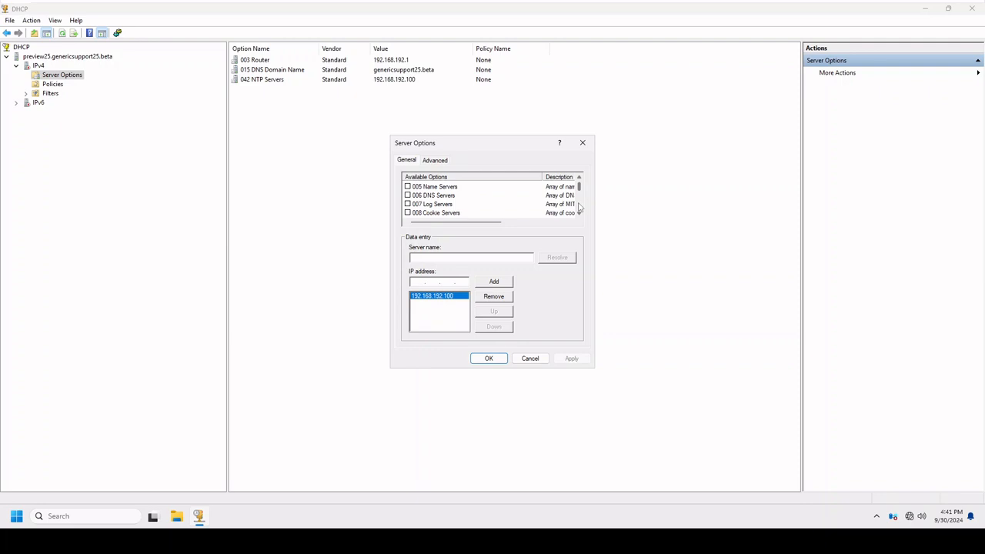
Enable the 006 DNS Servers option with address 192.168.192.100, apply it and close the server options.
left_click(444, 197)
scroll(573, 202, "up", 1)
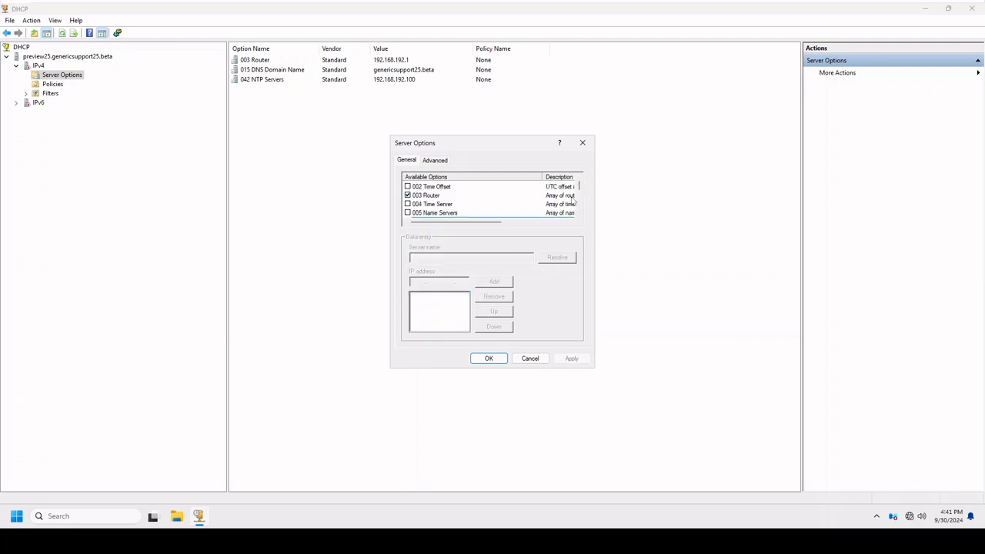
scroll(576, 201, "down", 1)
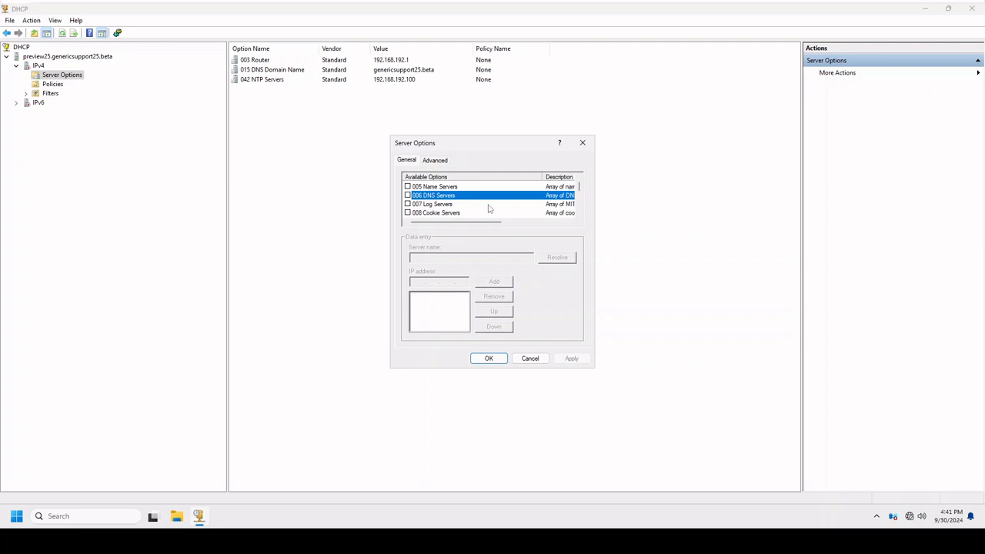
left_click(408, 195)
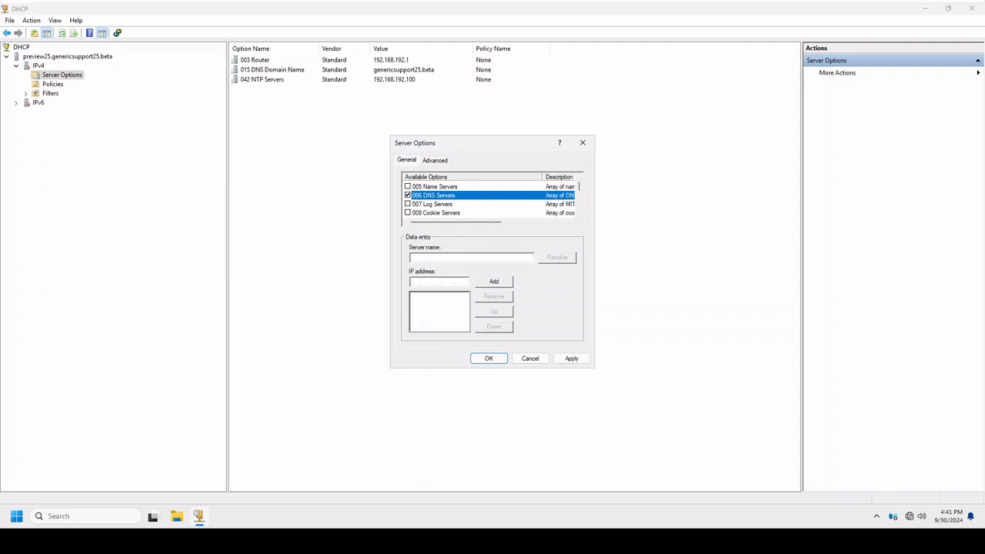
left_click(418, 281)
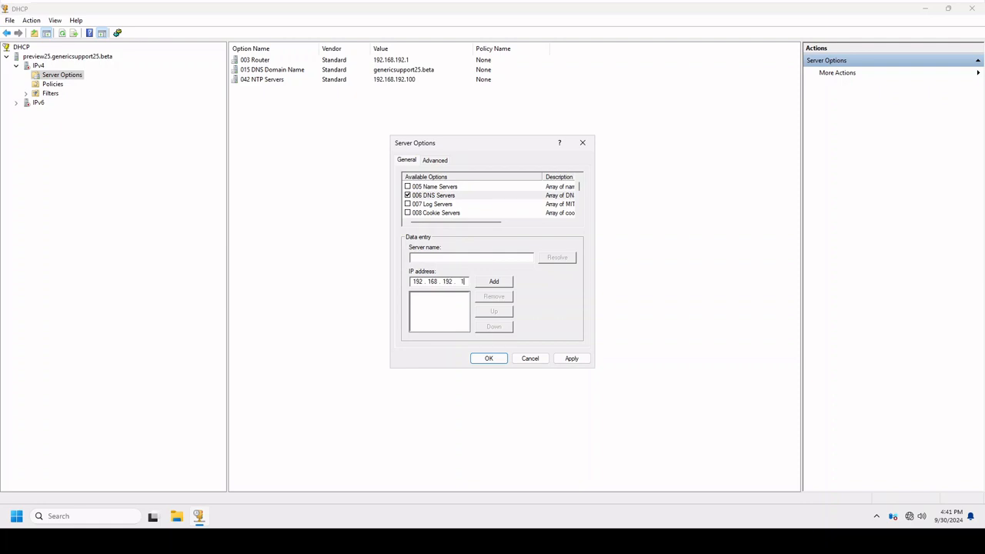
left_click(494, 282)
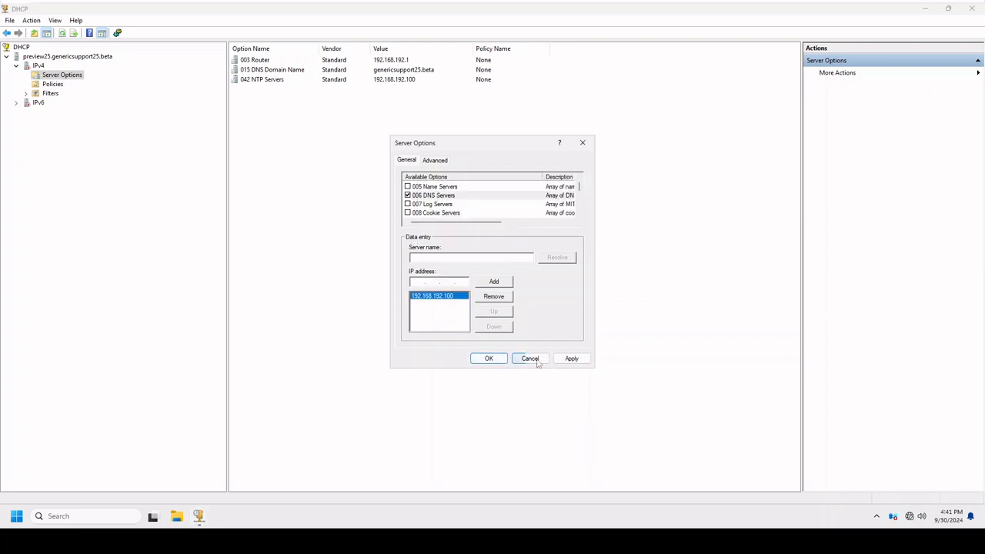
left_click(565, 358)
left_click(493, 360)
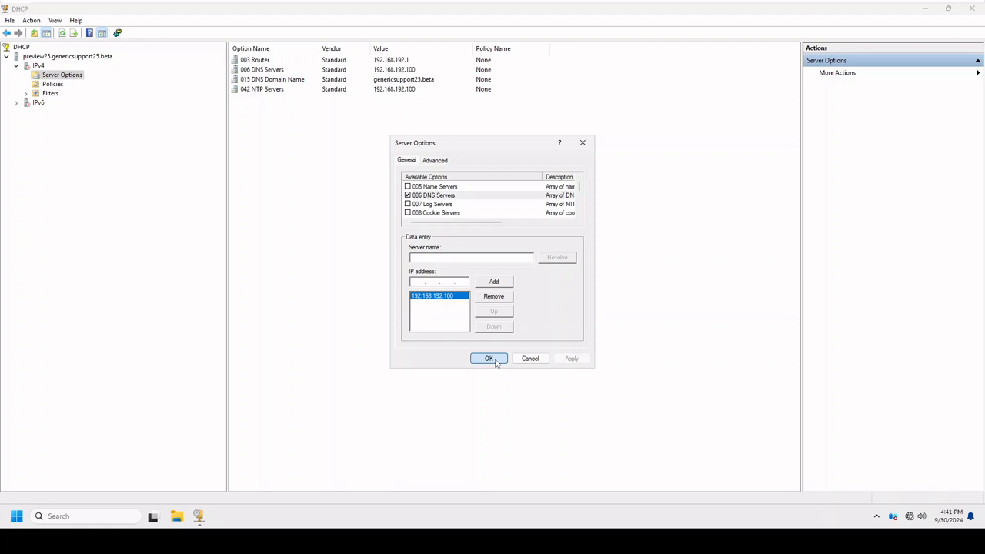
left_click(495, 359)
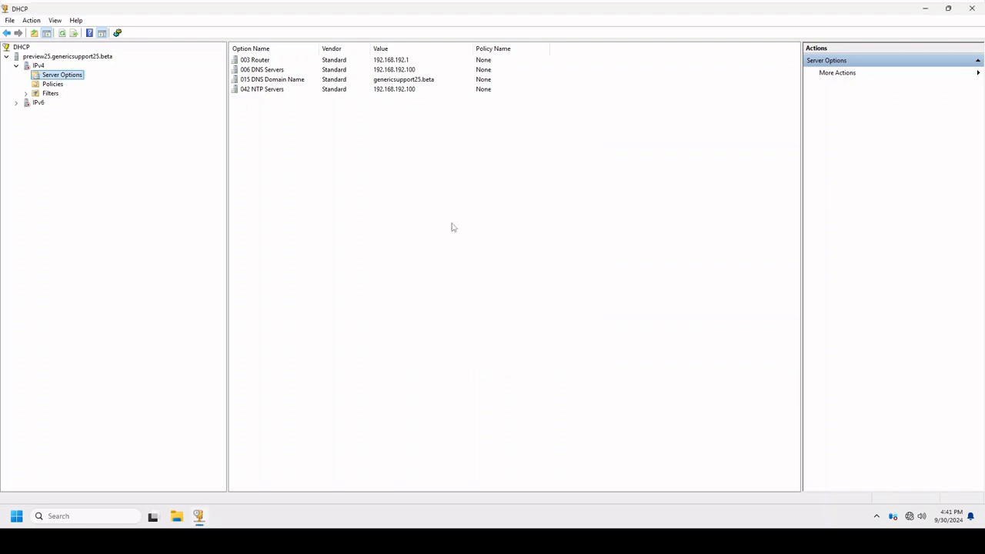
Review the configured DNS Servers, NTP Servers, DNS Domain Name and Router entries in the server options list.
left_click(251, 70)
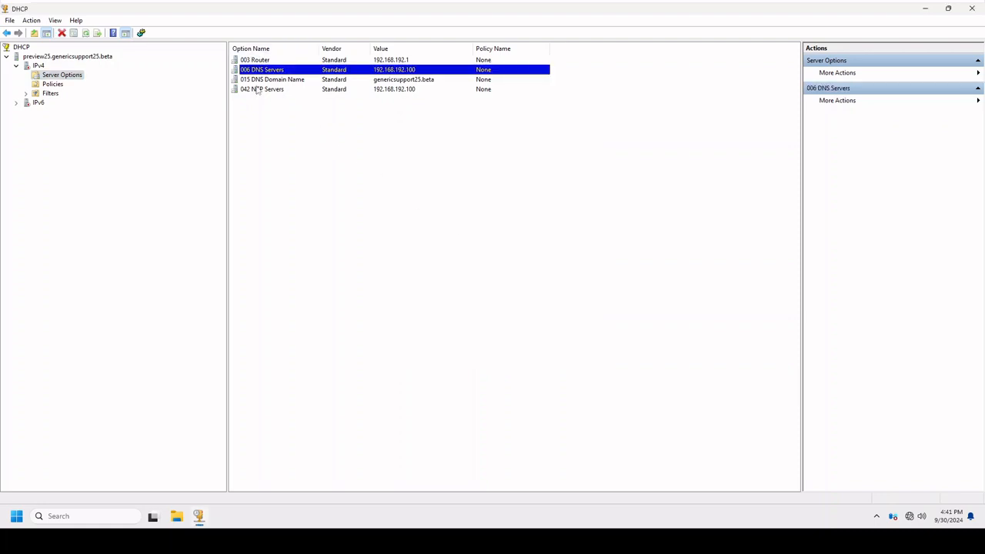
left_click(260, 89)
left_click(269, 82)
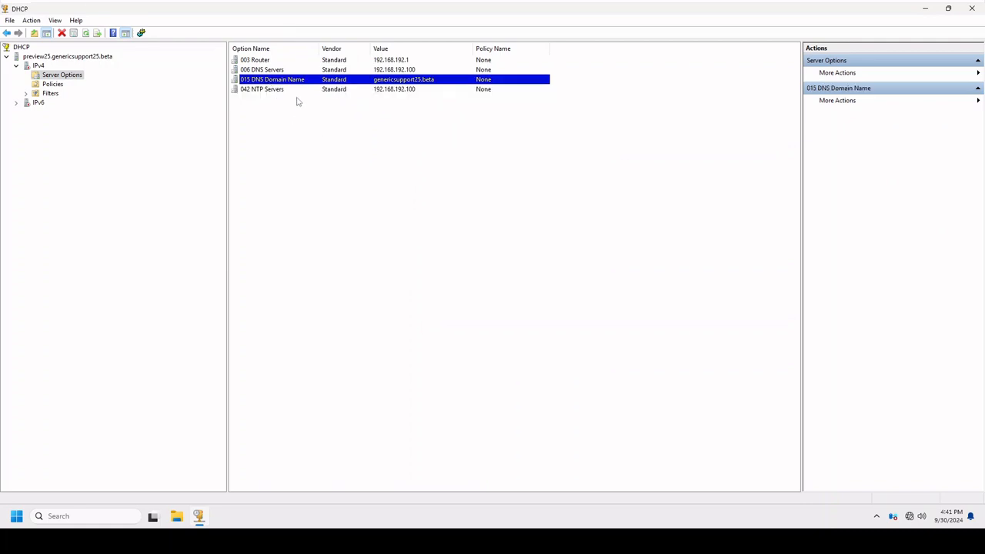
left_click(262, 70)
left_click(259, 61)
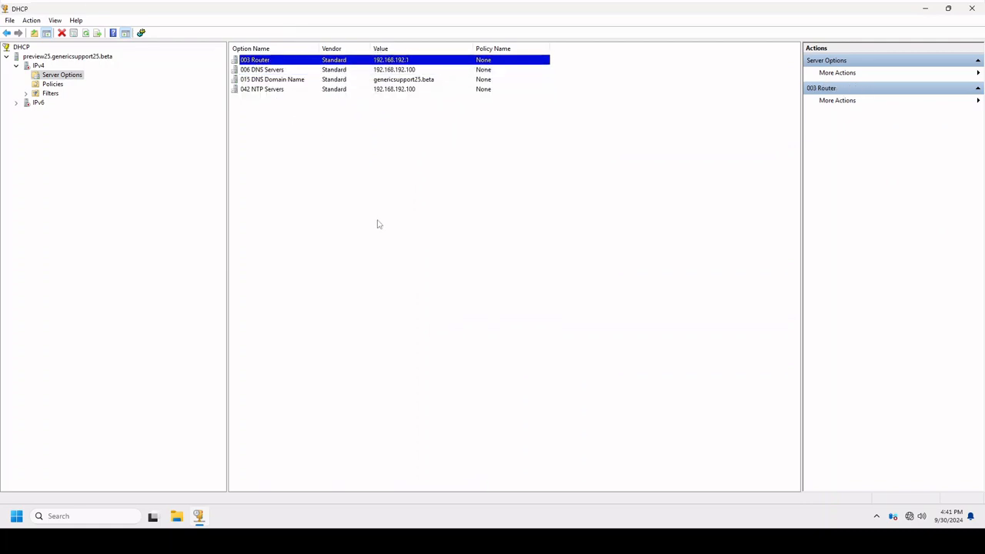
Start a new scope under IPv4 and name it Preview25.
left_click(33, 67)
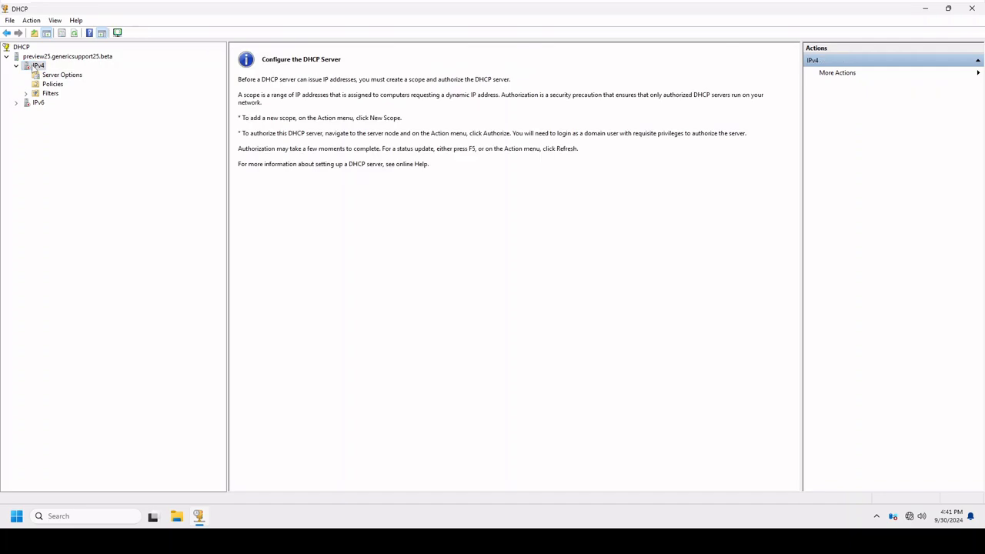
right_click(34, 67)
left_click(90, 87)
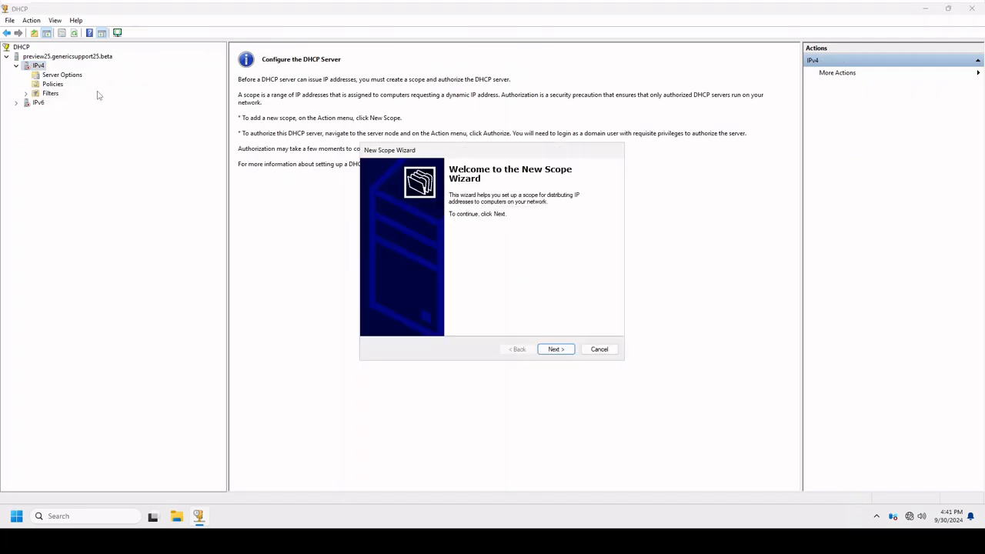
left_click(555, 350)
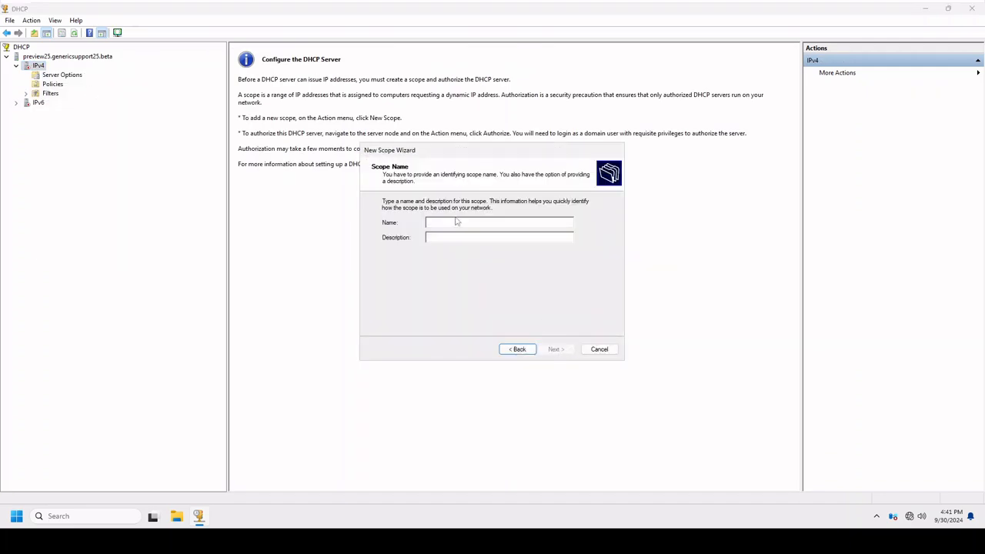
type("Preview25")
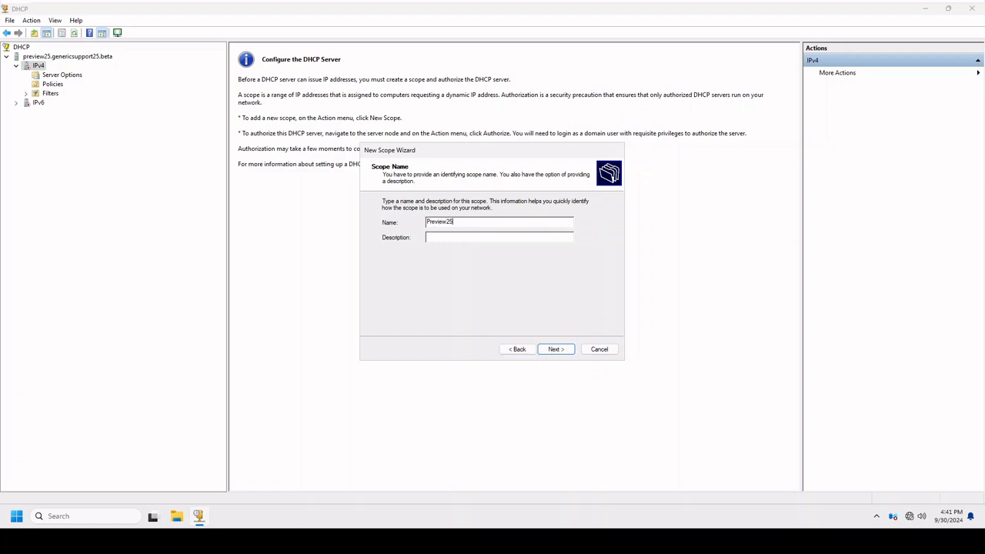
left_click(556, 348)
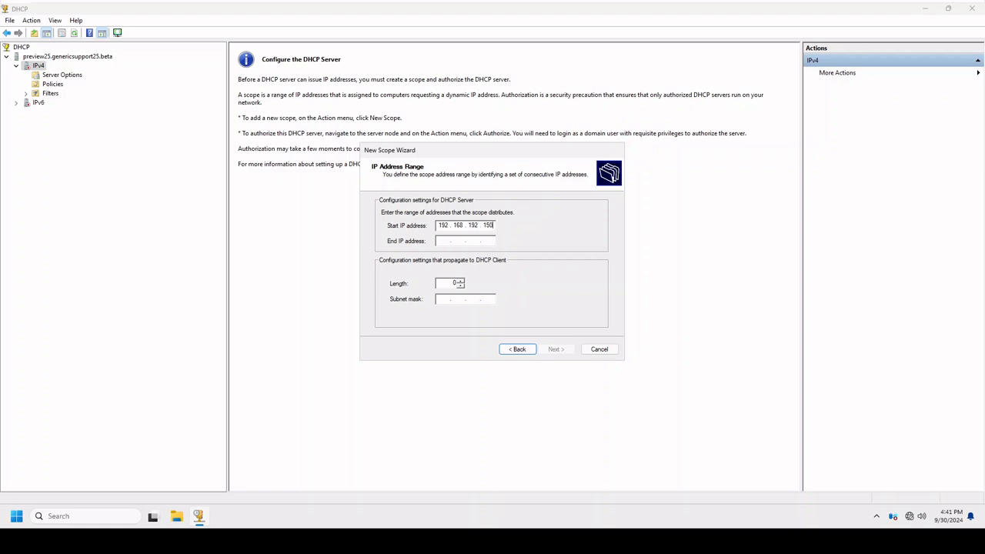
Set the scope's address range from 192.168.192.150 to 192.168.192.199 with a 24-bit subnet mask.
left_click(463, 243)
type("192 . 168 . 192 . 199")
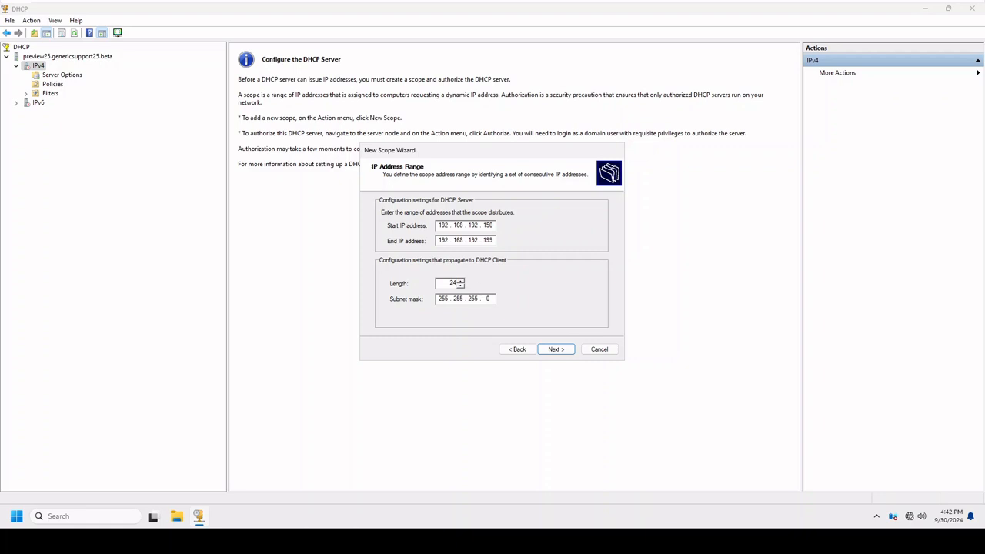
left_click(556, 349)
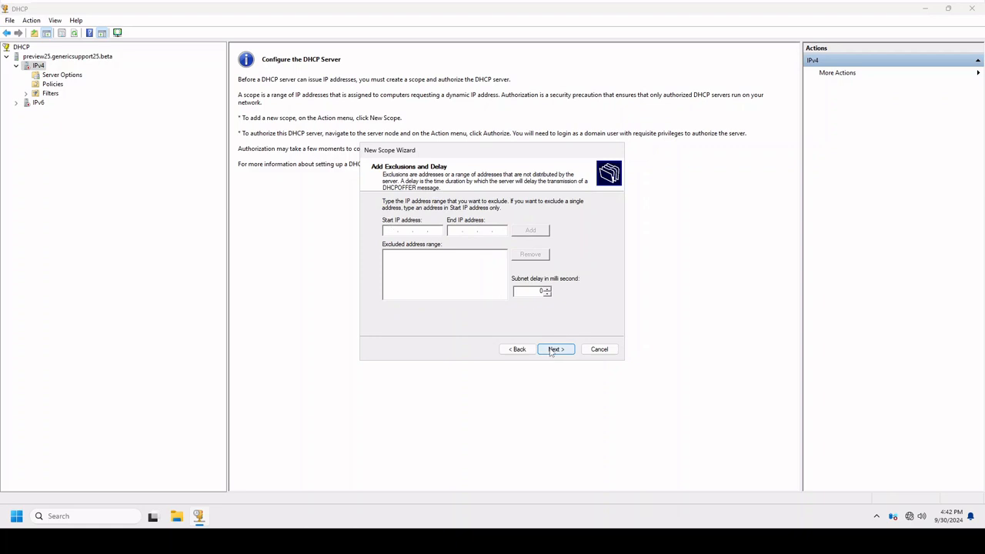
Set the scope's subnet delay to 5 milliseconds without exclusions and accept the default lease duration.
double_click(540, 290)
type("5")
left_click(556, 350)
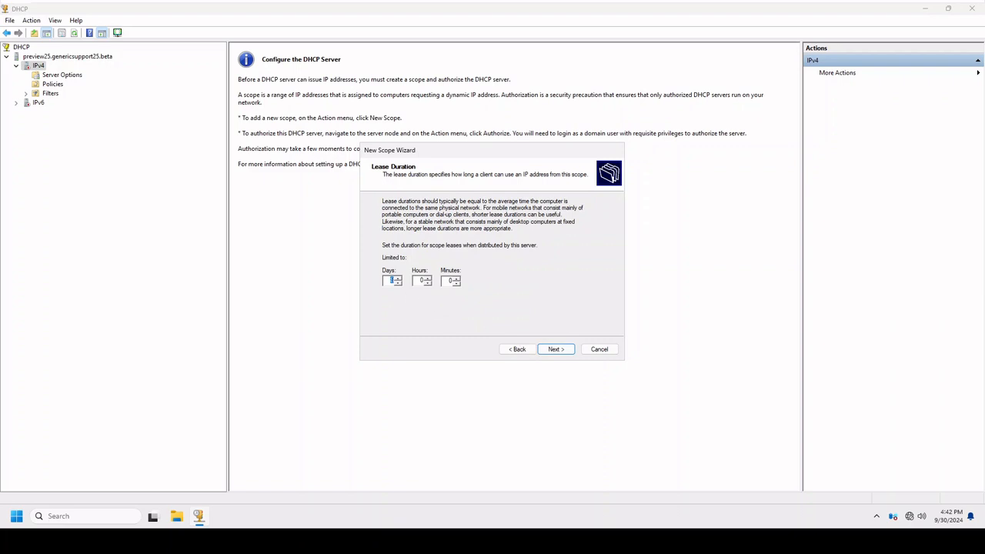
left_click(550, 354)
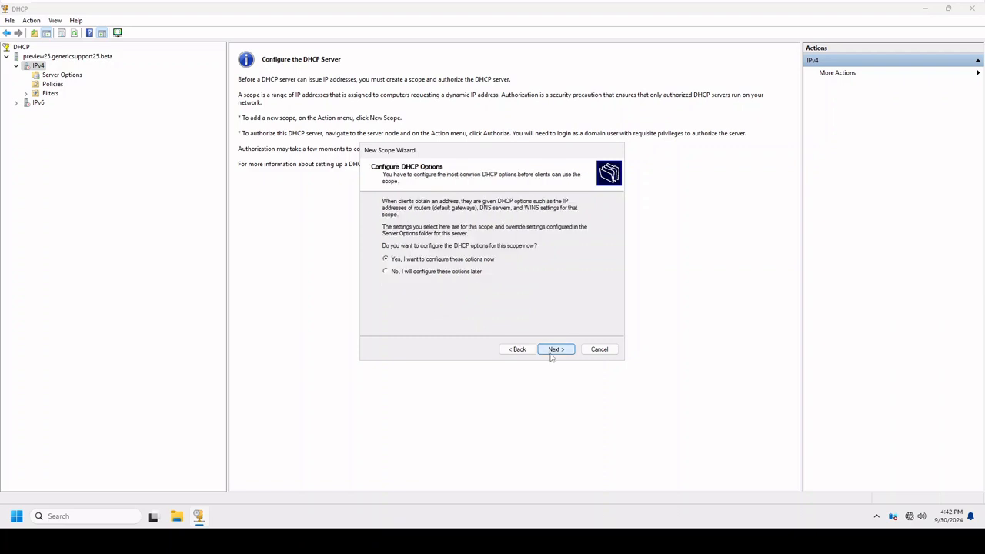
Decline configuring DHCP options for the scope now, finish the wizard and display the IPv4 server options.
left_click(439, 273)
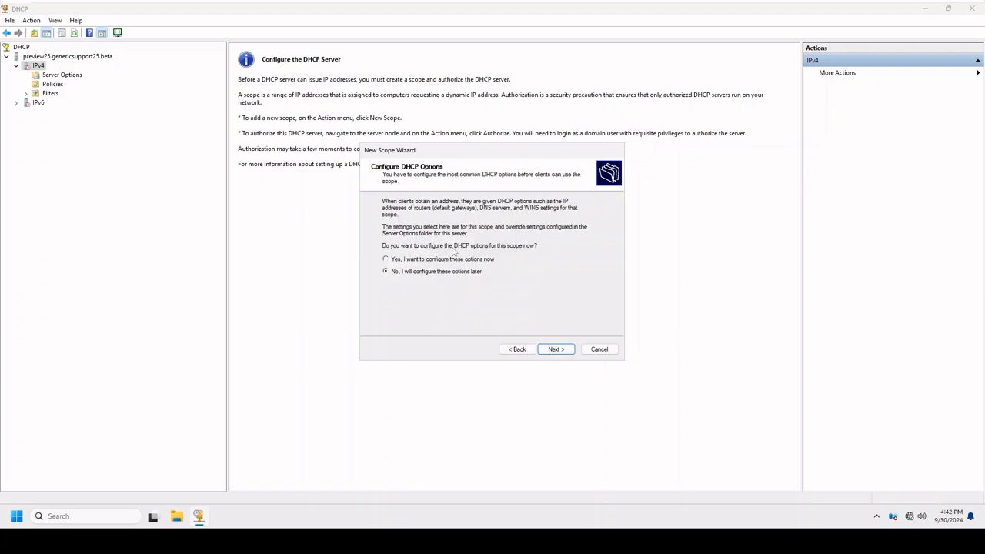
left_click(562, 351)
left_click(556, 350)
left_click(562, 351)
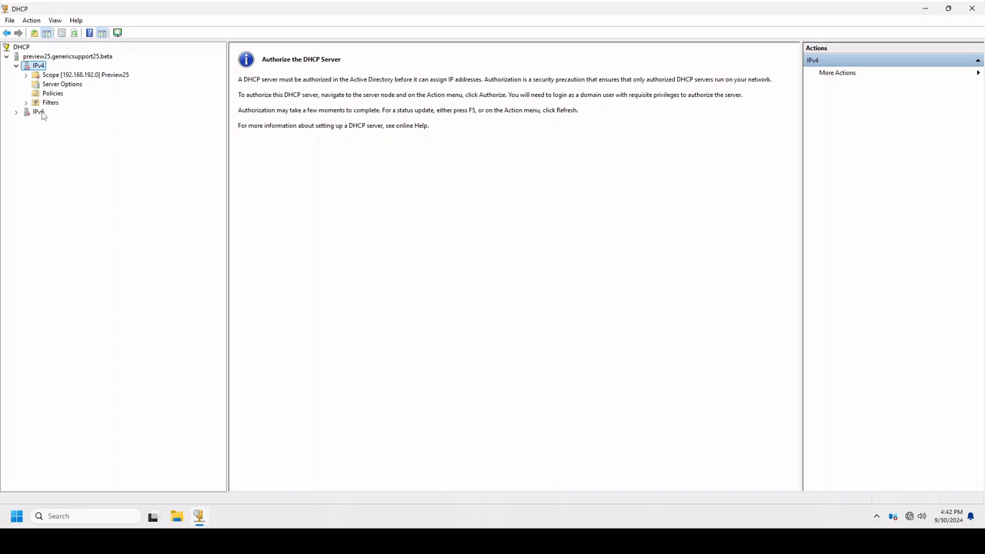
left_click(46, 86)
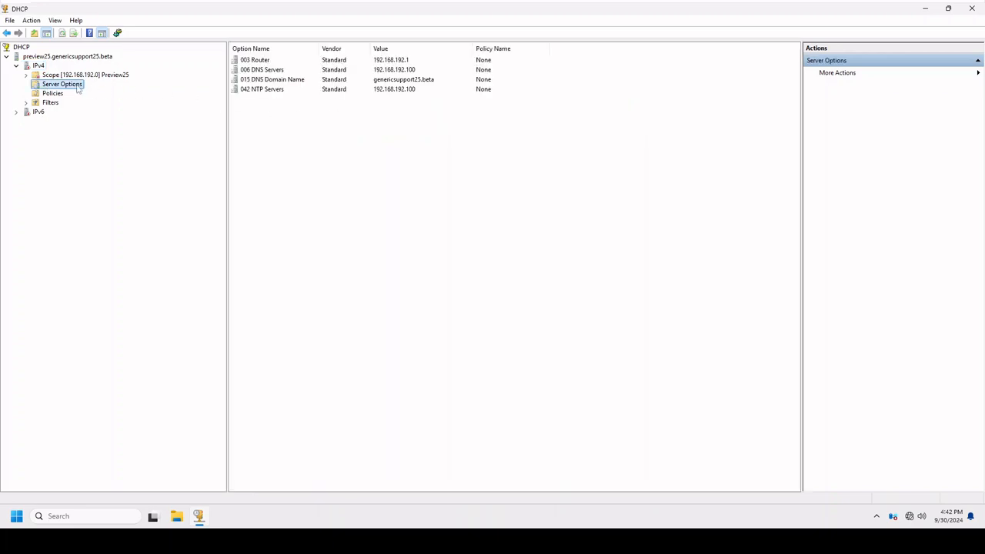
Check the options applied to the Preview25 scope and activate the scope.
double_click(70, 76)
left_click(71, 111)
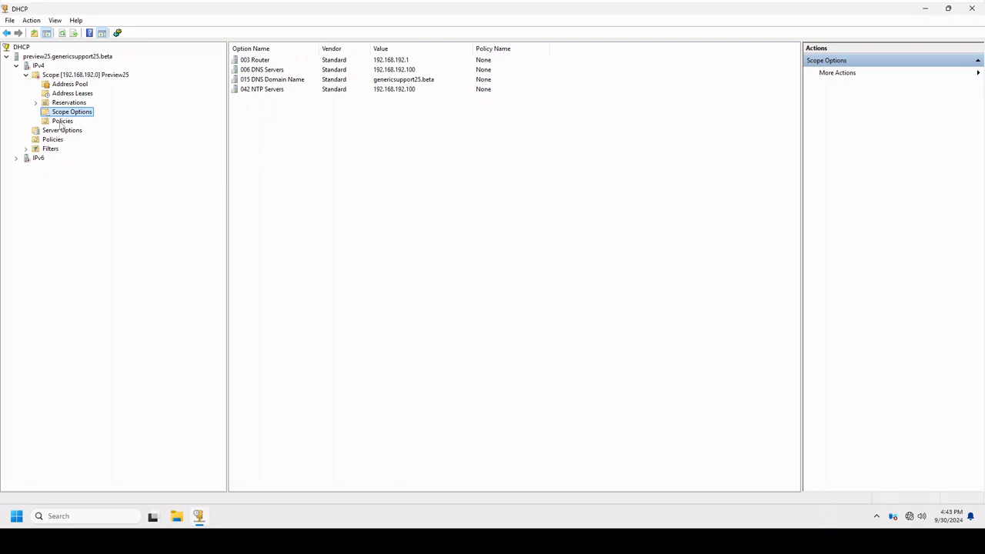
left_click(61, 76)
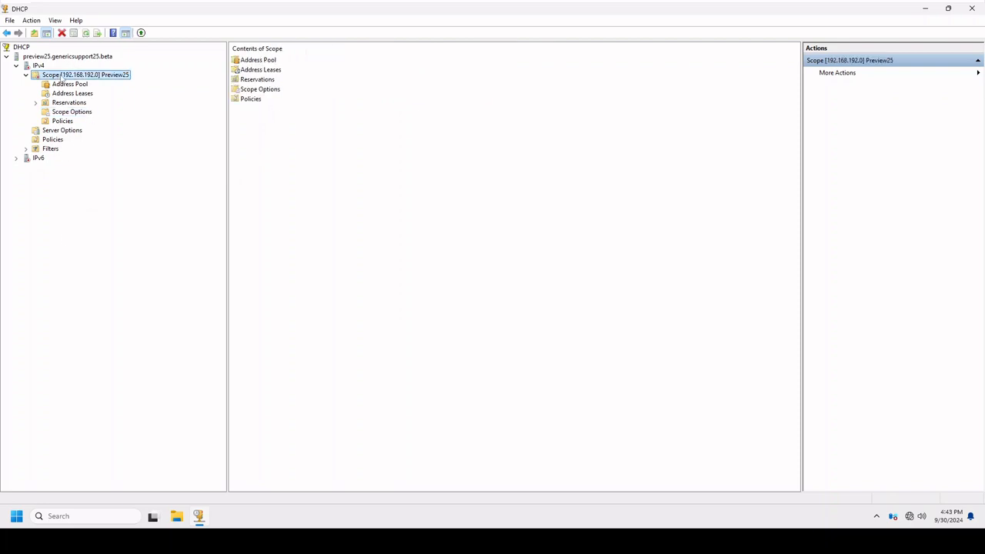
right_click(62, 77)
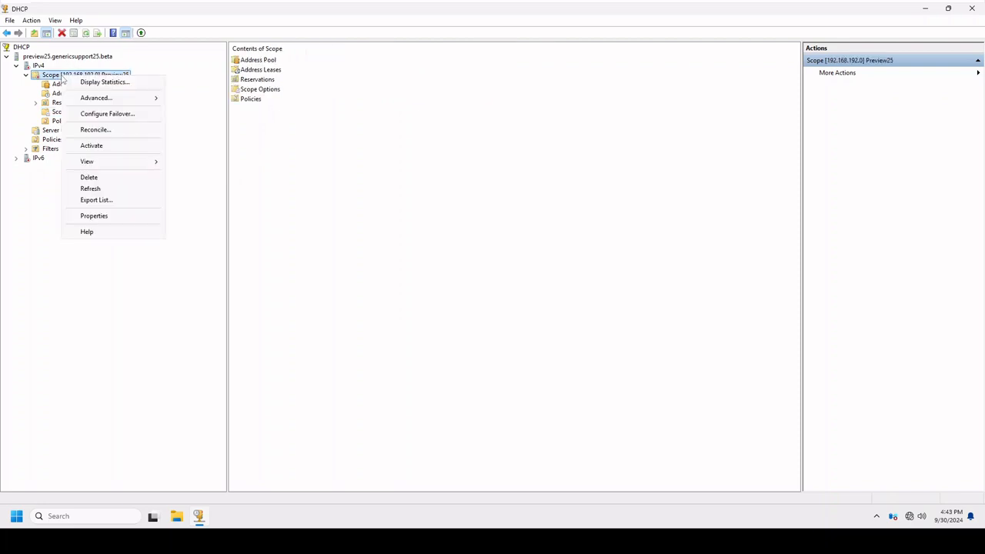
left_click(113, 151)
Enable DNS Name Protection in the IPv4 server properties and apply the change.
right_click(43, 67)
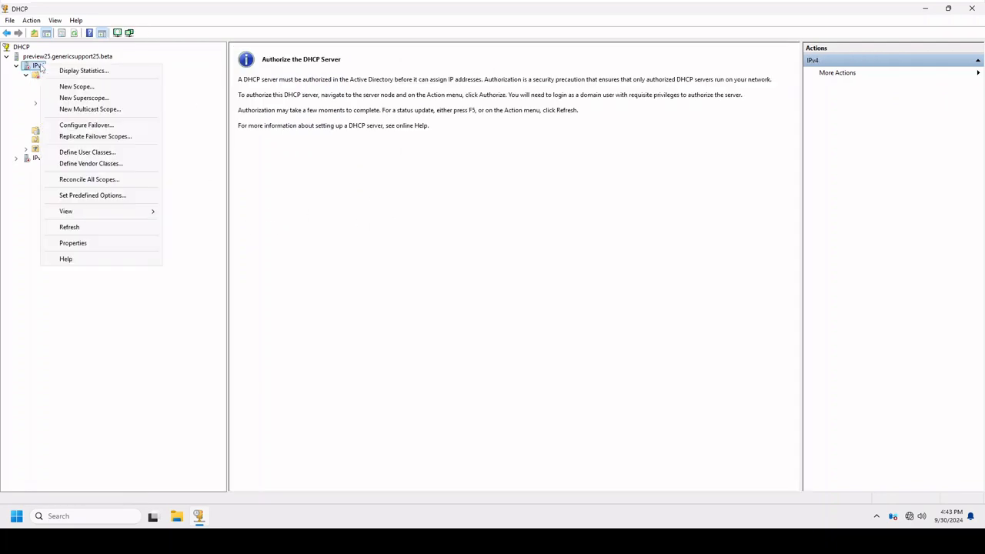
left_click(77, 243)
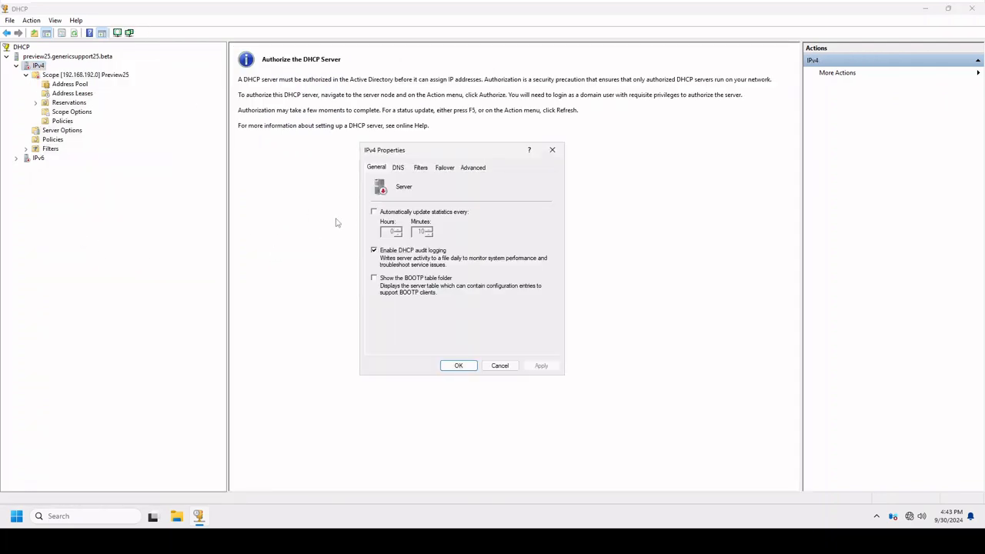
left_click(399, 170)
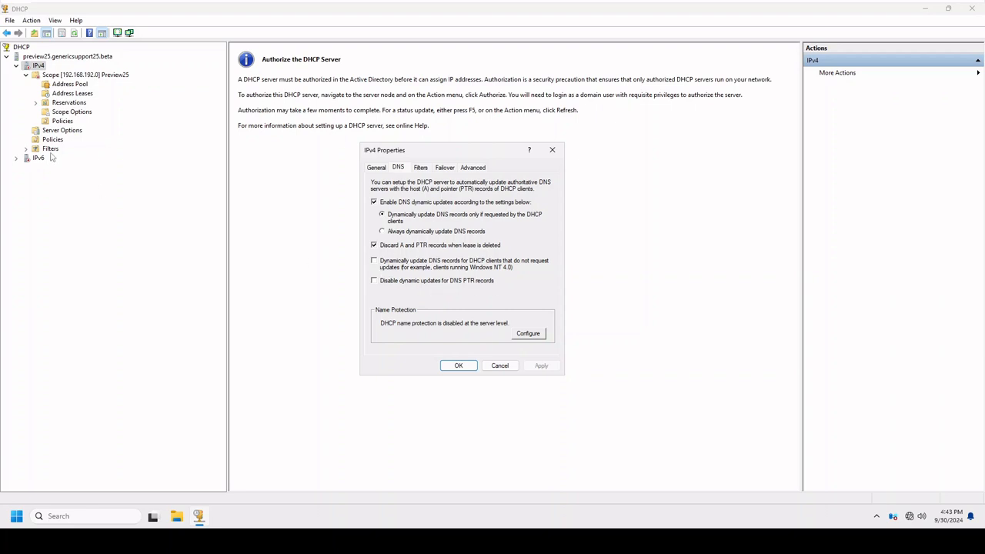
left_click(539, 339)
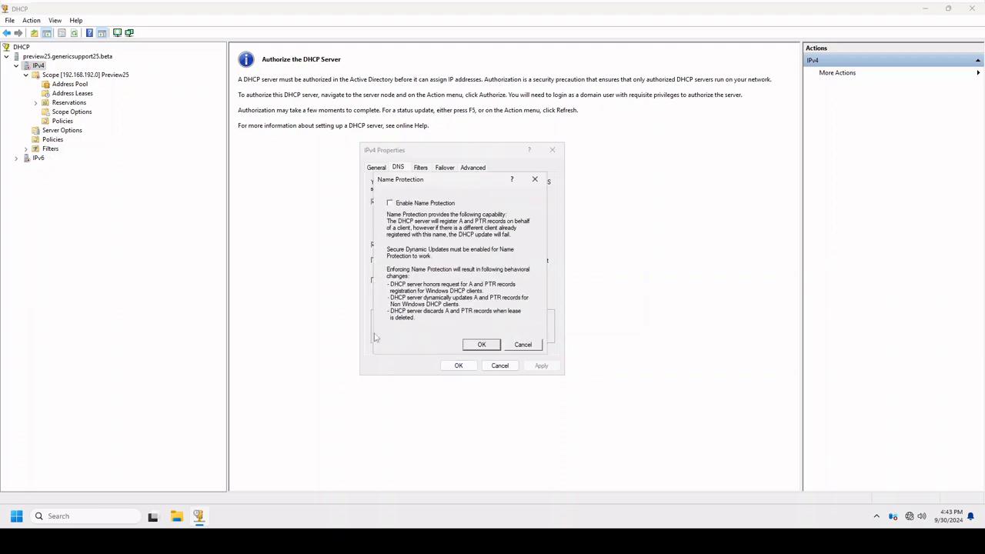
left_click(399, 204)
left_click(480, 345)
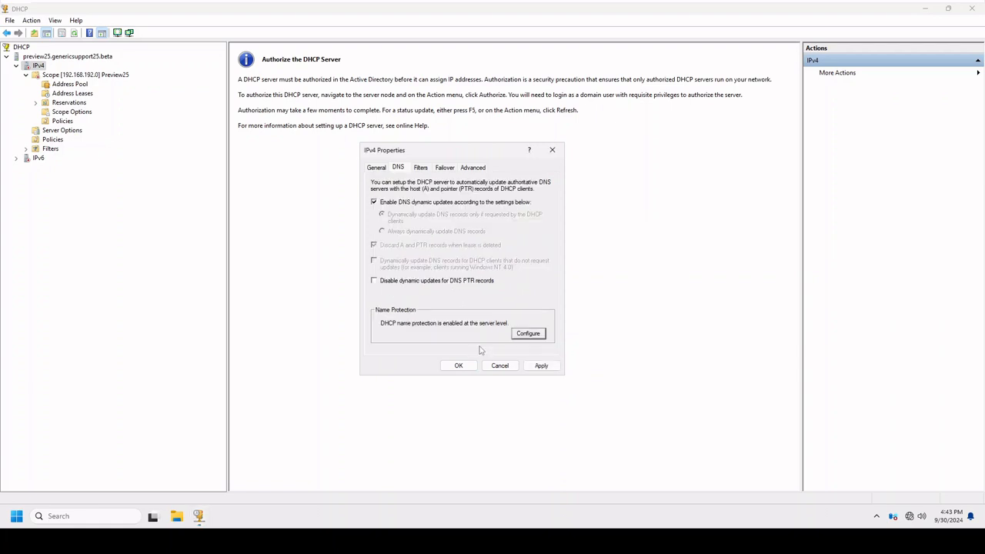
left_click(541, 365)
left_click(459, 365)
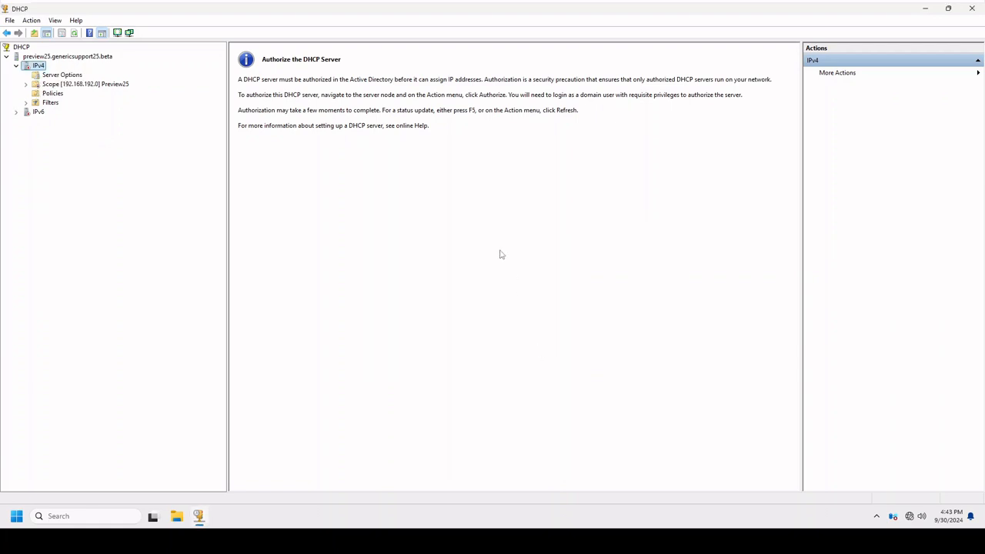
Set the IPv4 server's conflict detection attempts to 2, apply it, and put the DHCP console out of the way.
right_click(38, 65)
left_click(92, 243)
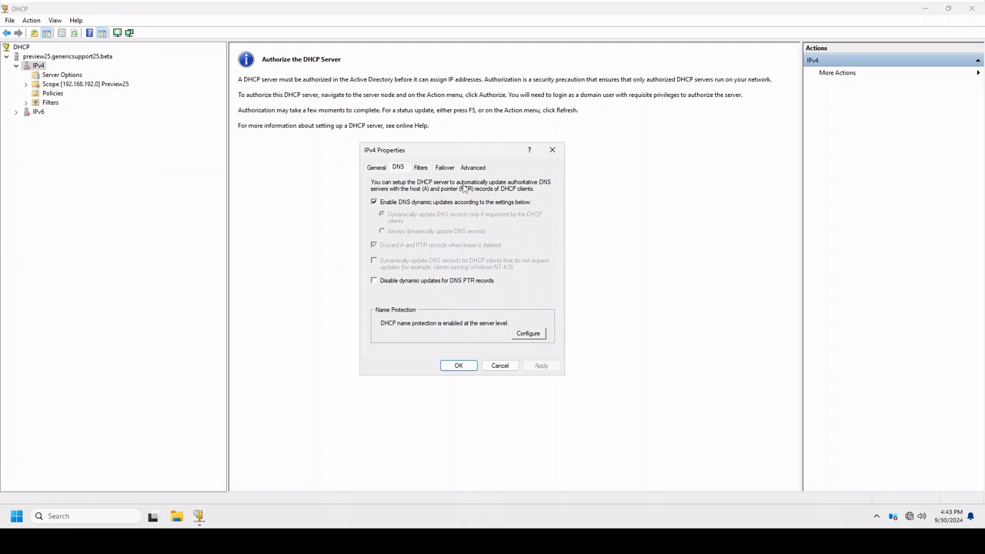
left_click(445, 168)
left_click(472, 169)
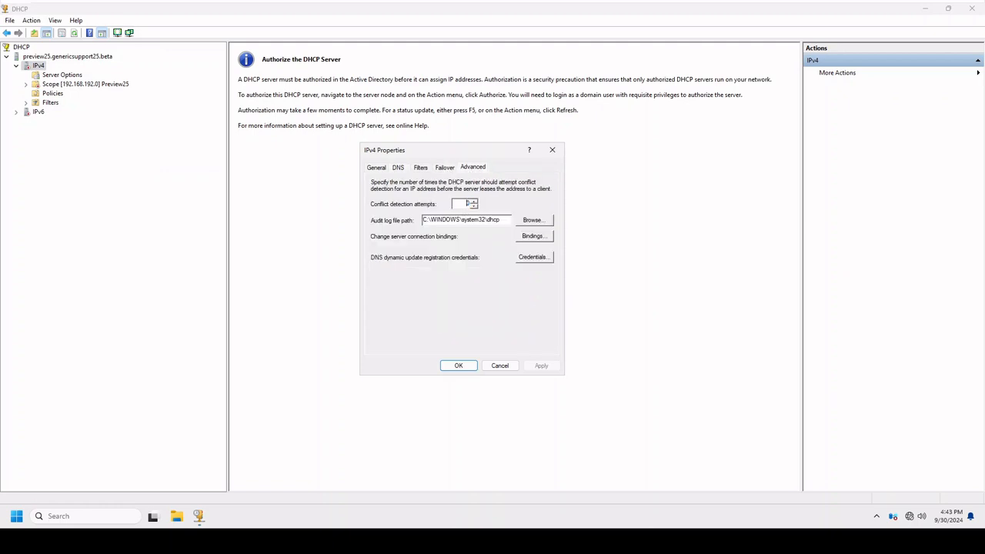
type("2")
left_click(543, 368)
key("Return")
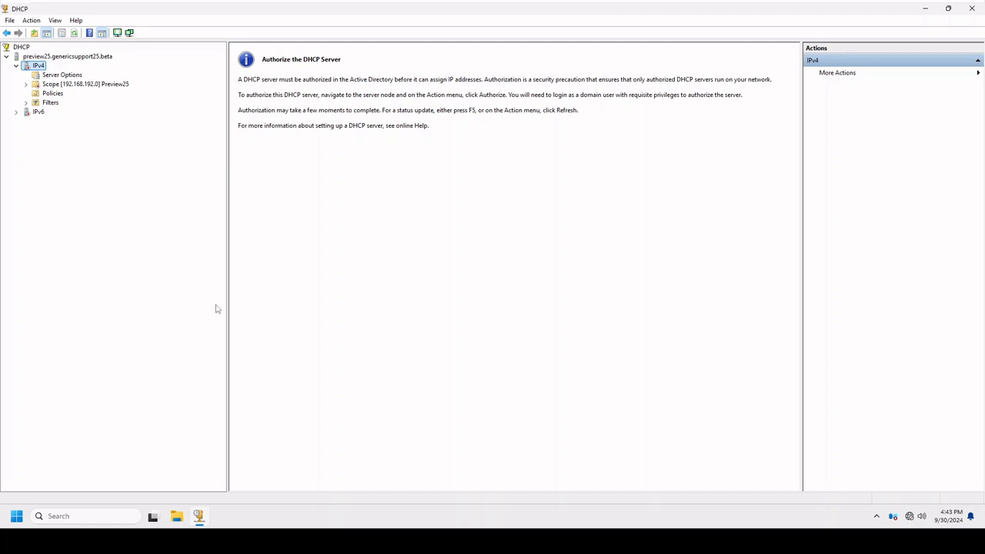
left_click(201, 520)
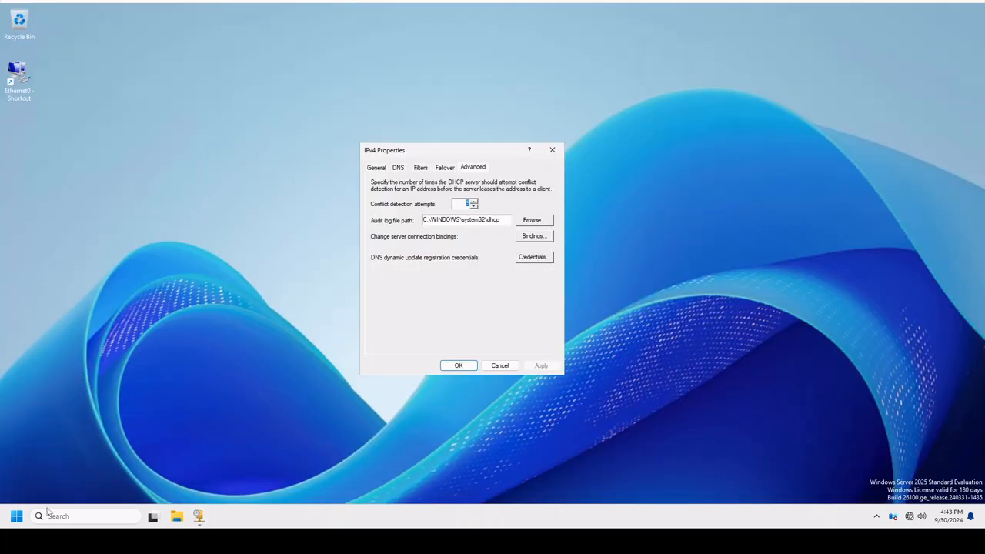
left_click(500, 366)
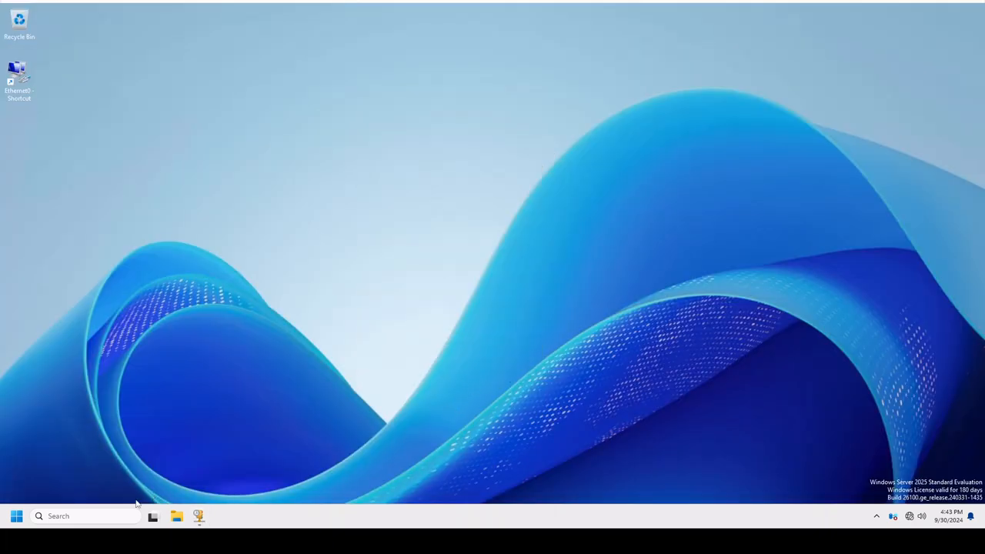
In DNS Manager, start a primary IPv4 reverse lookup zone stored in Active Directory and replicated to all DNS servers in the domain.
left_click(16, 516)
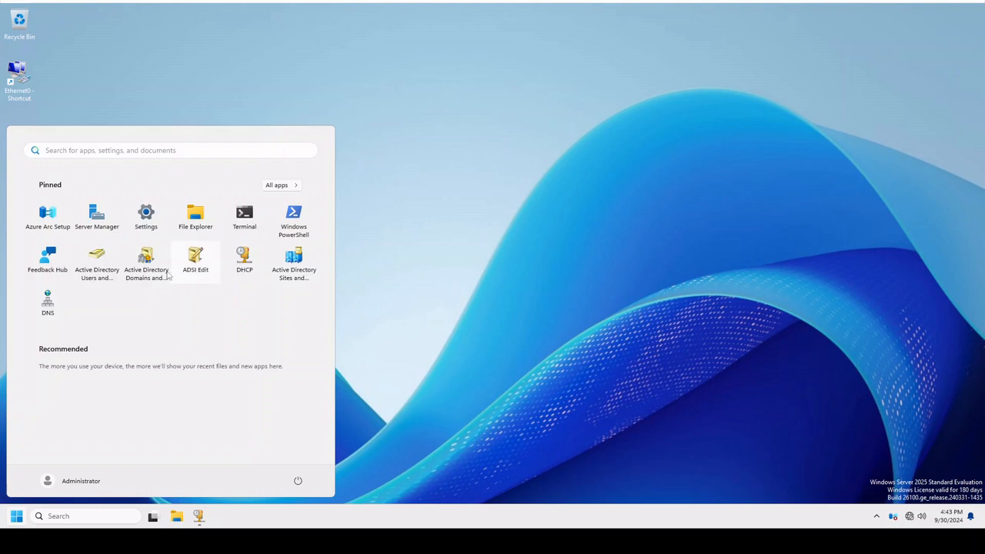
left_click(48, 304)
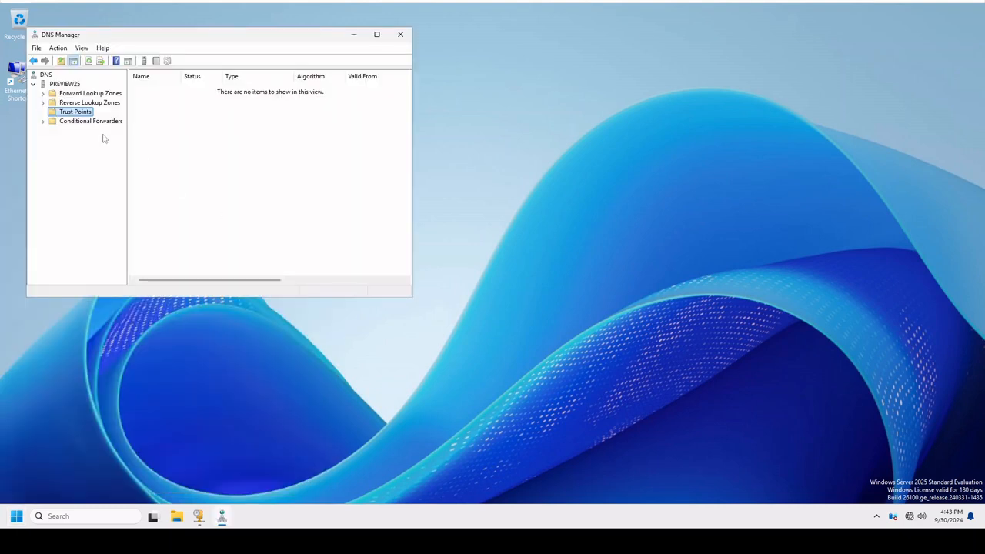
left_click(72, 104)
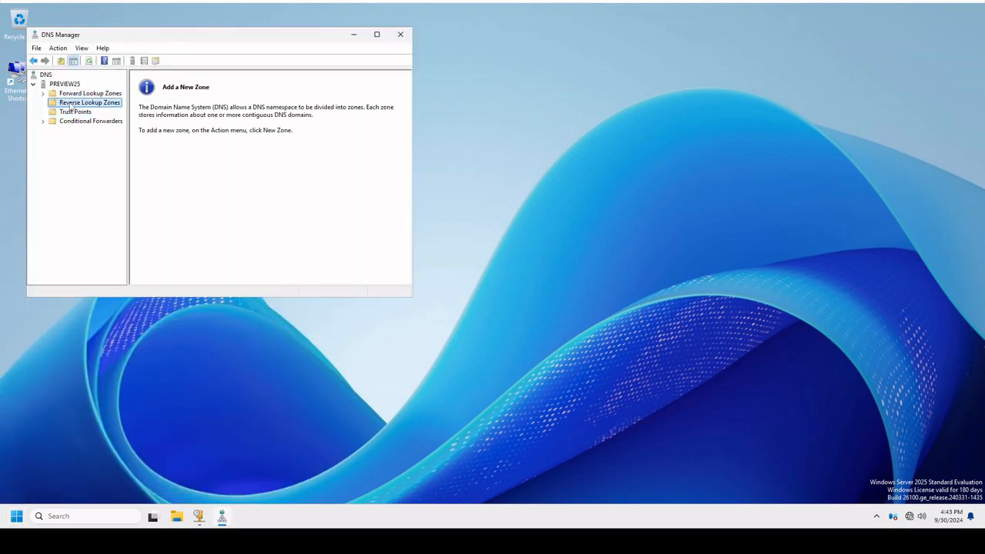
right_click(71, 103)
left_click(91, 110)
left_click(228, 230)
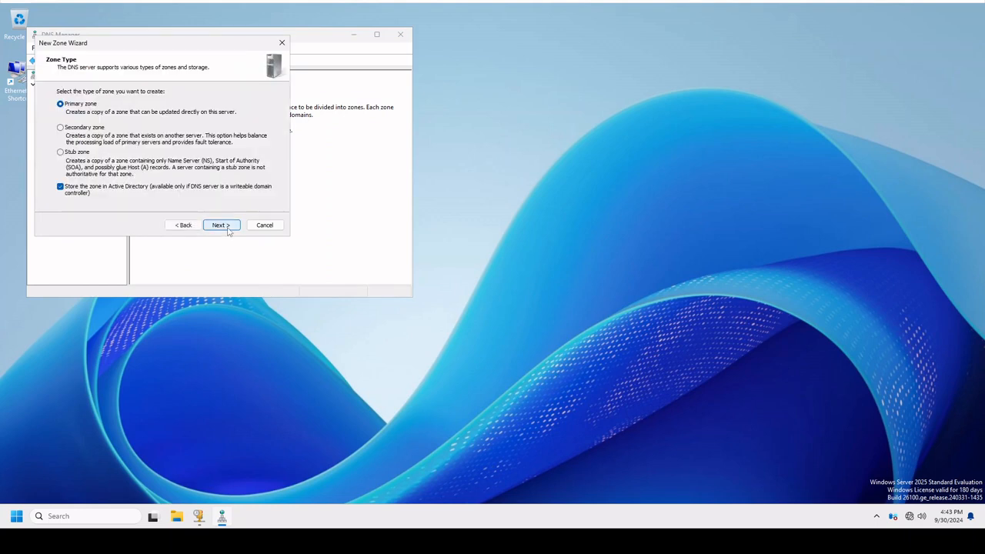
left_click(220, 226)
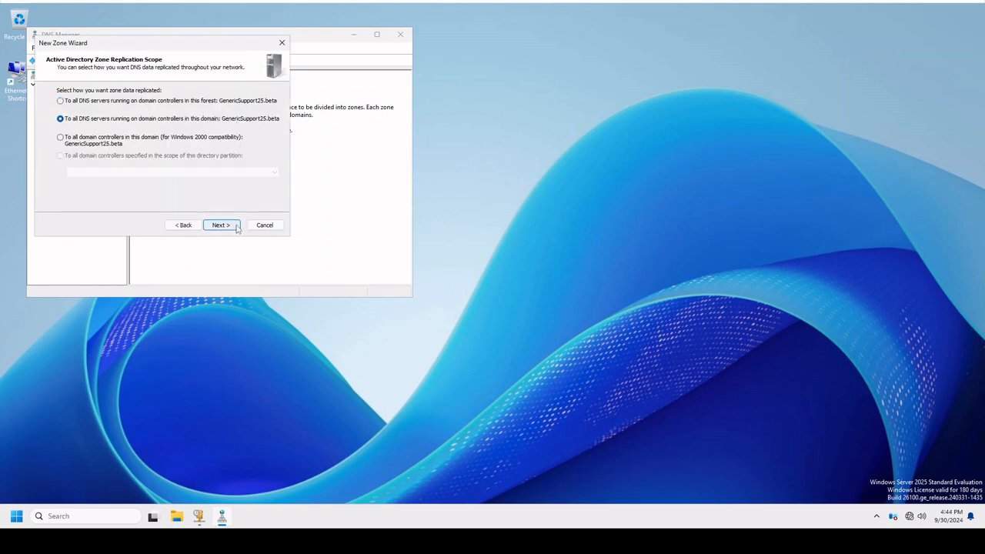
left_click(237, 227)
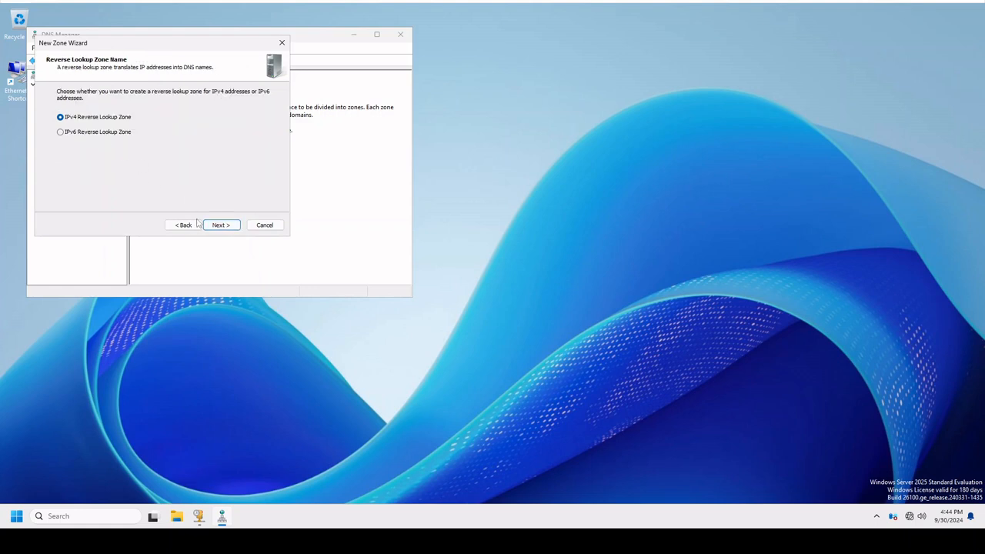
left_click(220, 227)
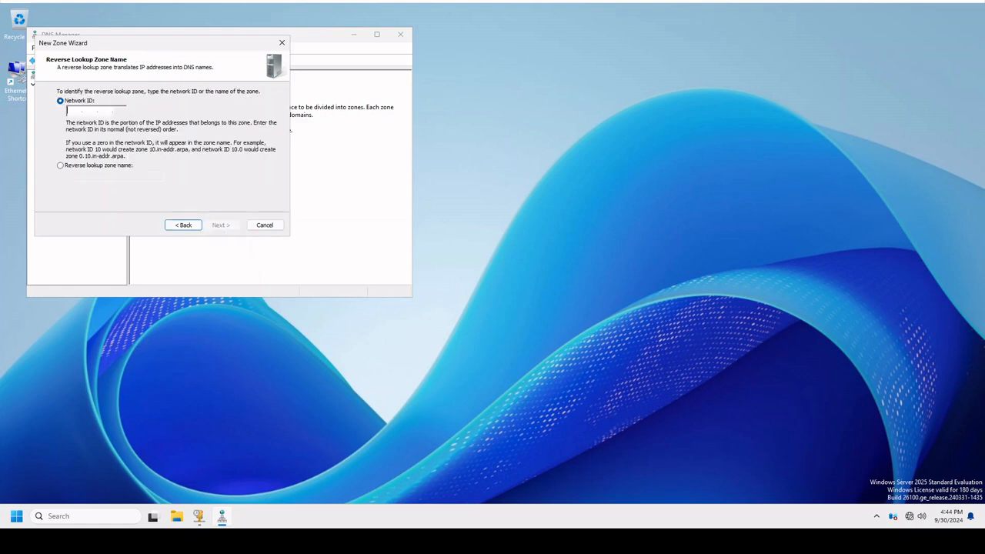
Give the reverse zone the network ID 192.168.192, allow both nonsecure and secure dynamic updates, and create the zone.
type("192.168.19")
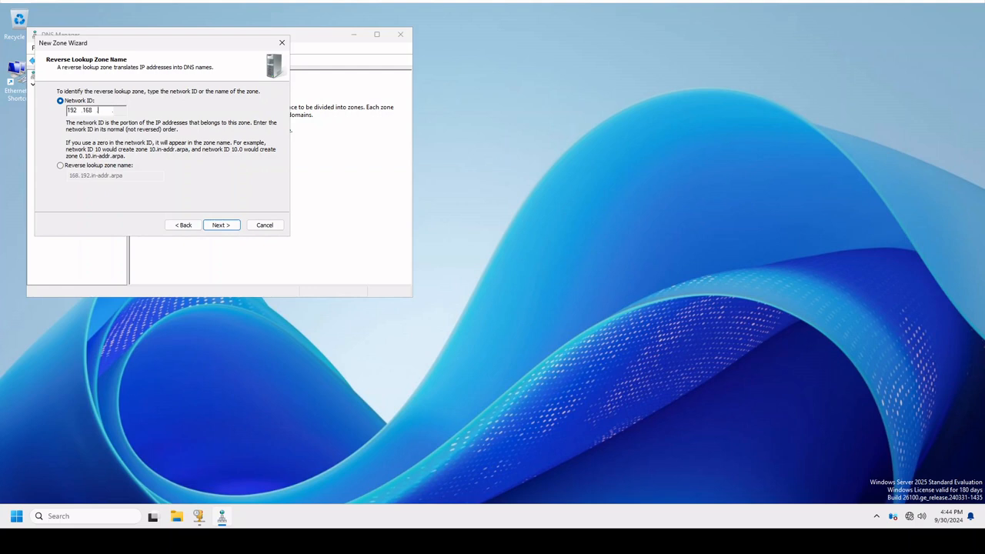
type("2")
left_click(220, 225)
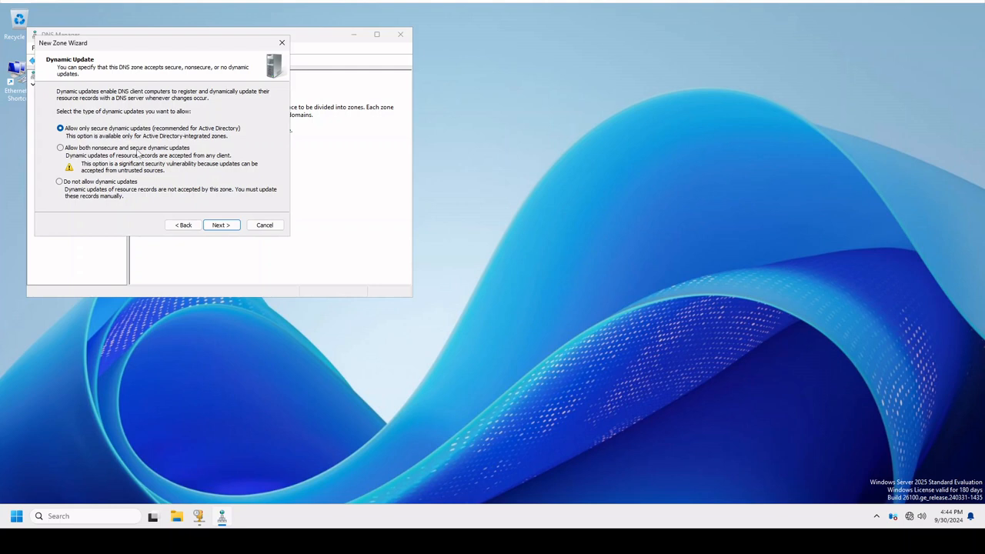
left_click(75, 149)
left_click(220, 225)
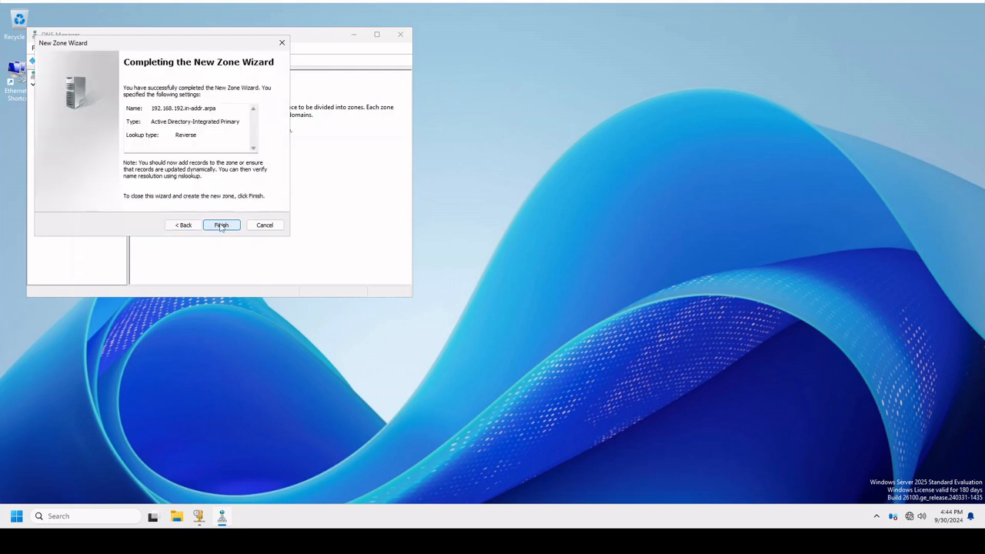
left_click(220, 225)
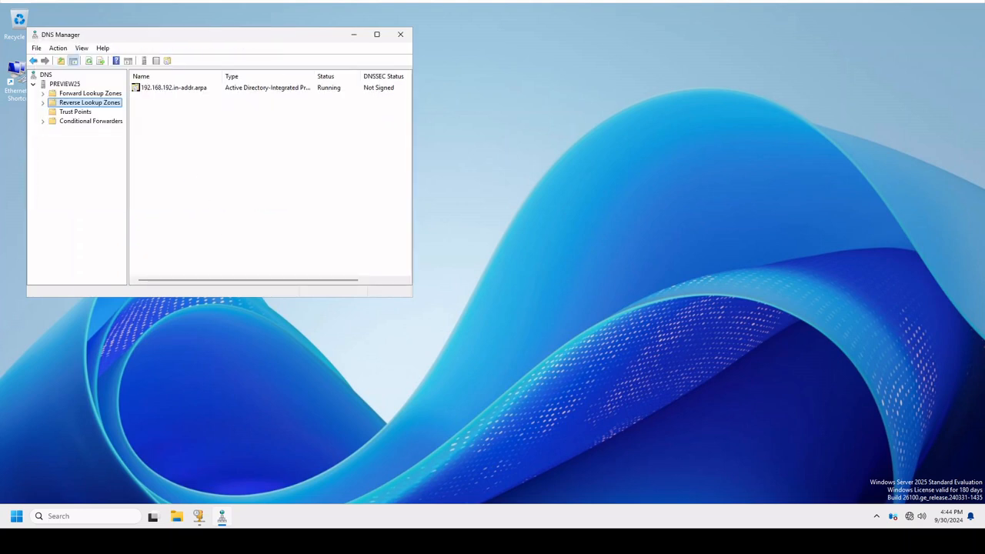
Switch to an administrator Terminal beside DNS Manager and list the full IP configuration with ipconfig /all.
right_click(20, 517)
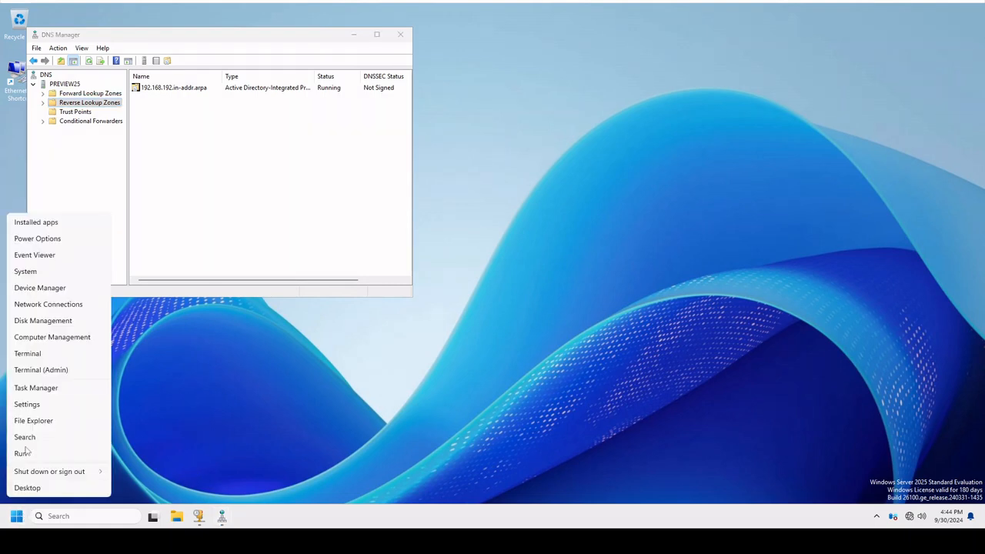
left_click(48, 371)
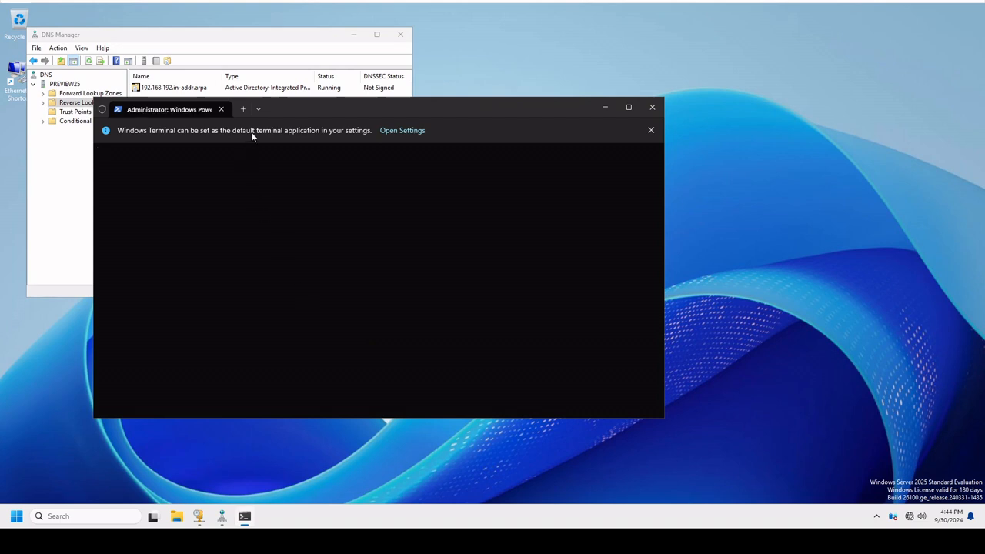
left_click_drag(328, 111, 514, 85)
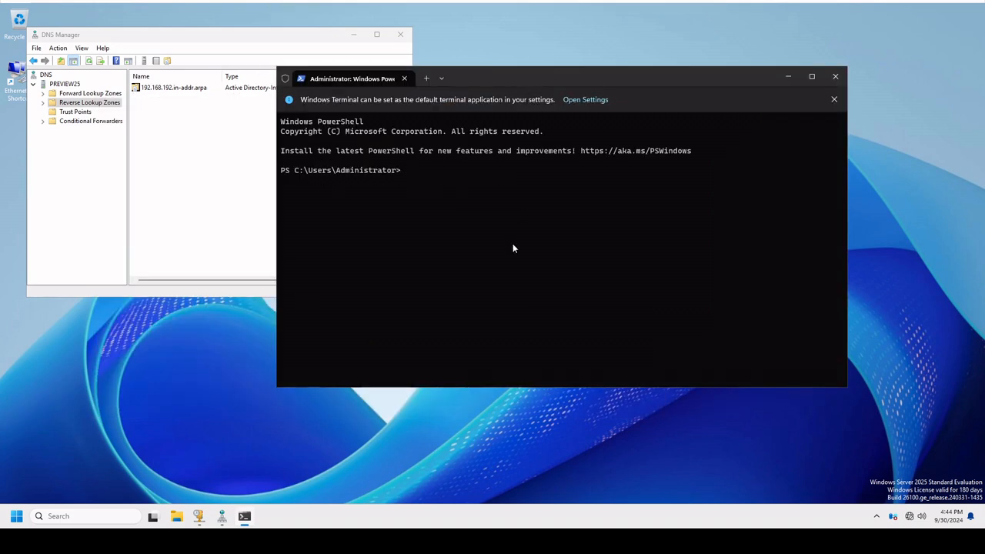
type("ipconfig /all")
key("Return")
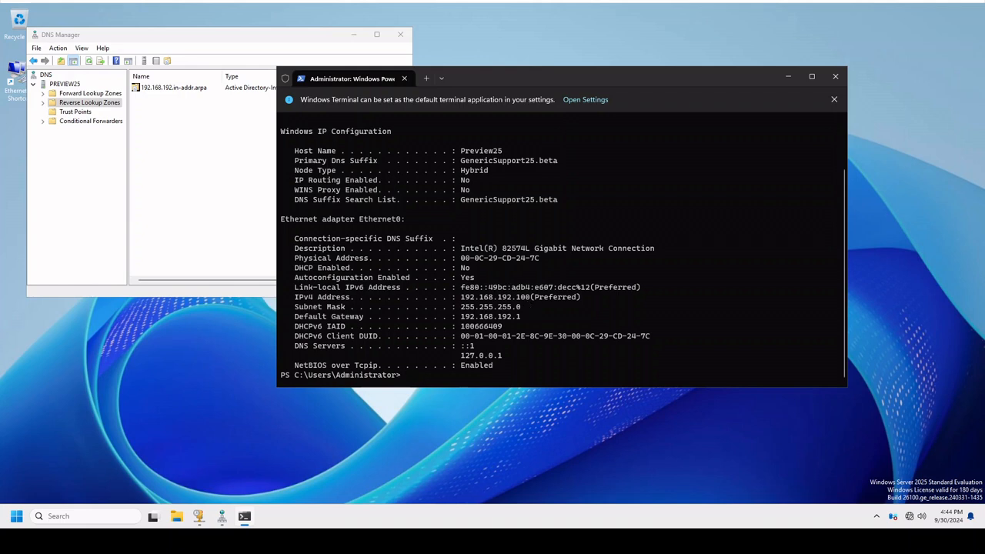
Test forward name resolution of genericsupport25.beta with nslookup.
type("nslookup genericsupport2")
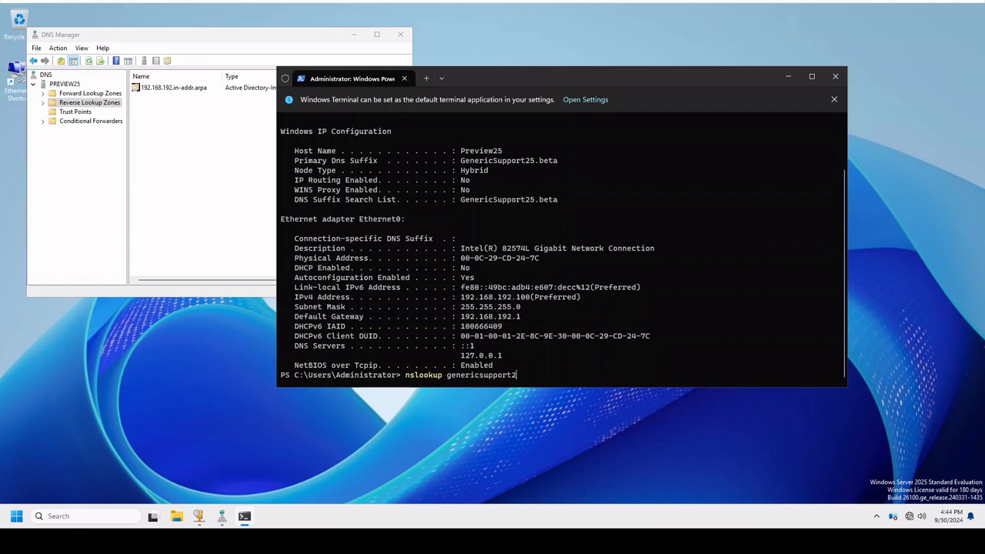
type("5.beta")
key("Return")
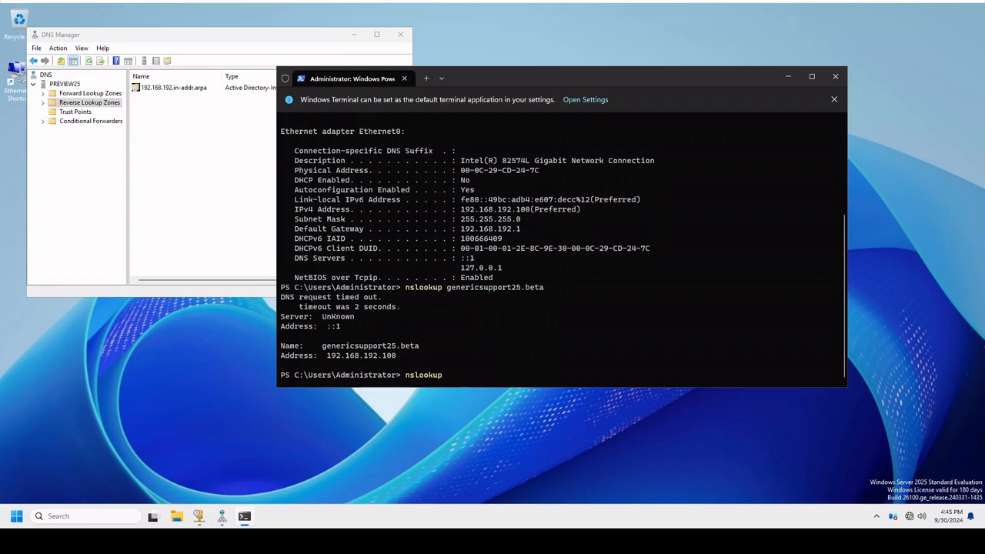
Test reverse name resolution of 192.168.192.100 with nslookup.
type("68.192.100")
key("Return")
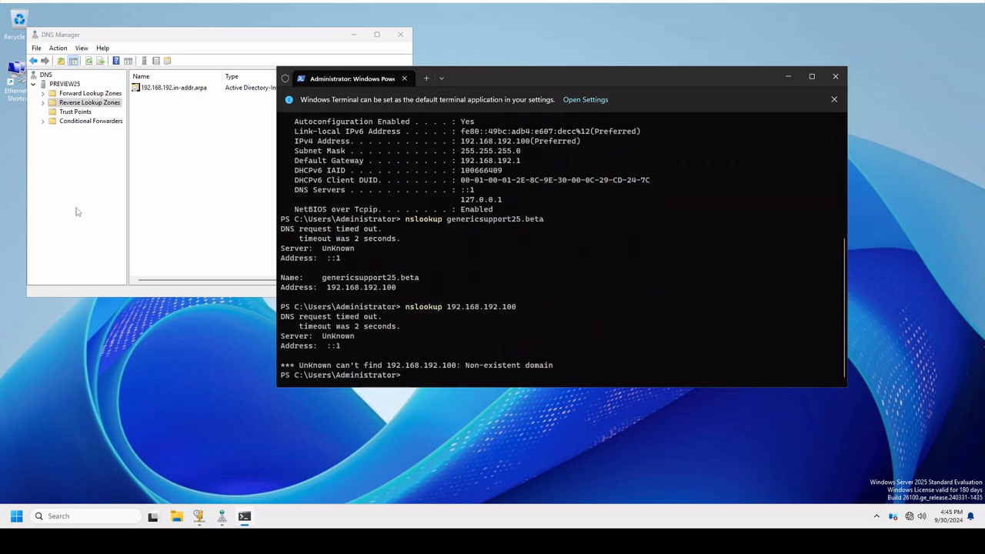
Enable updating the associated pointer (PTR) record for the preview25 host record in the GenericSupport25.beta forward zone.
double_click(68, 105)
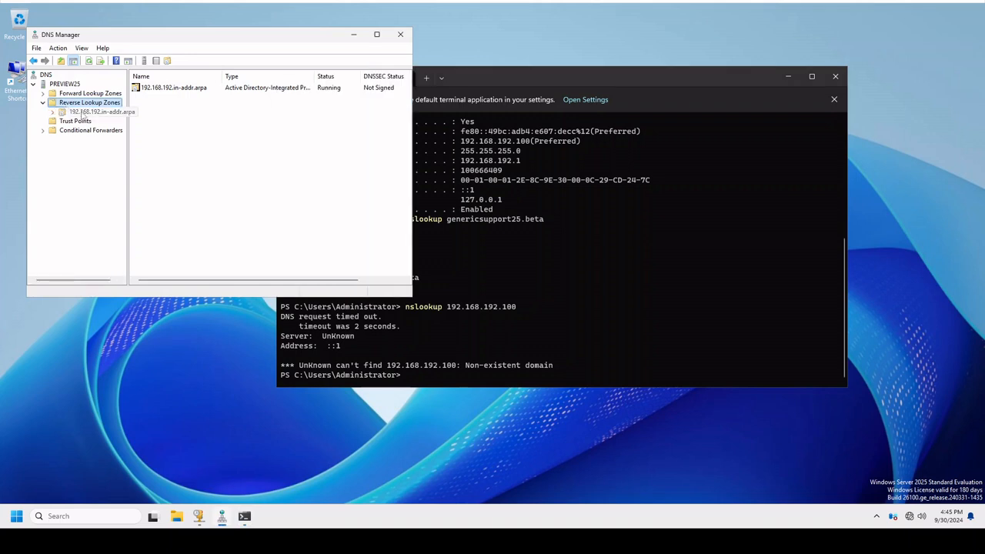
left_click(82, 113)
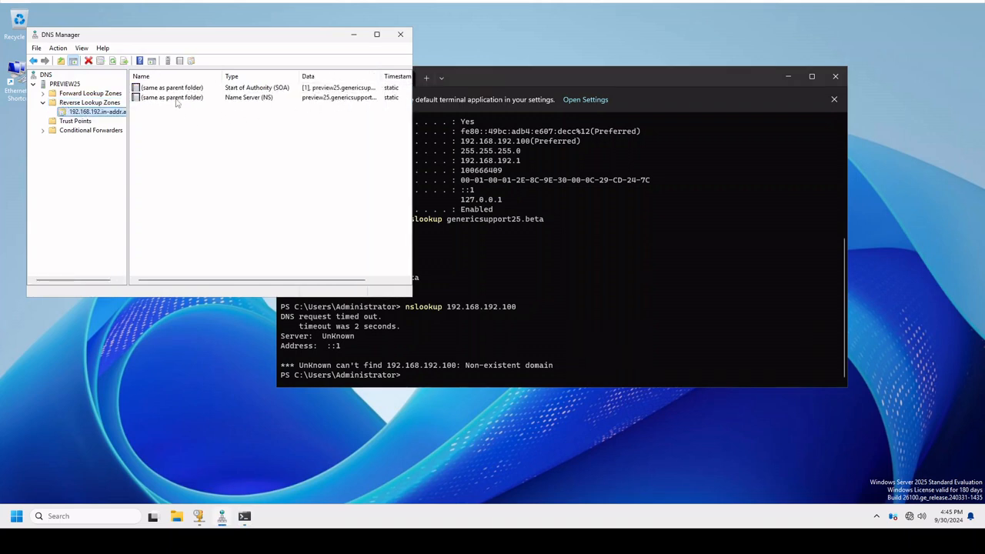
double_click(65, 93)
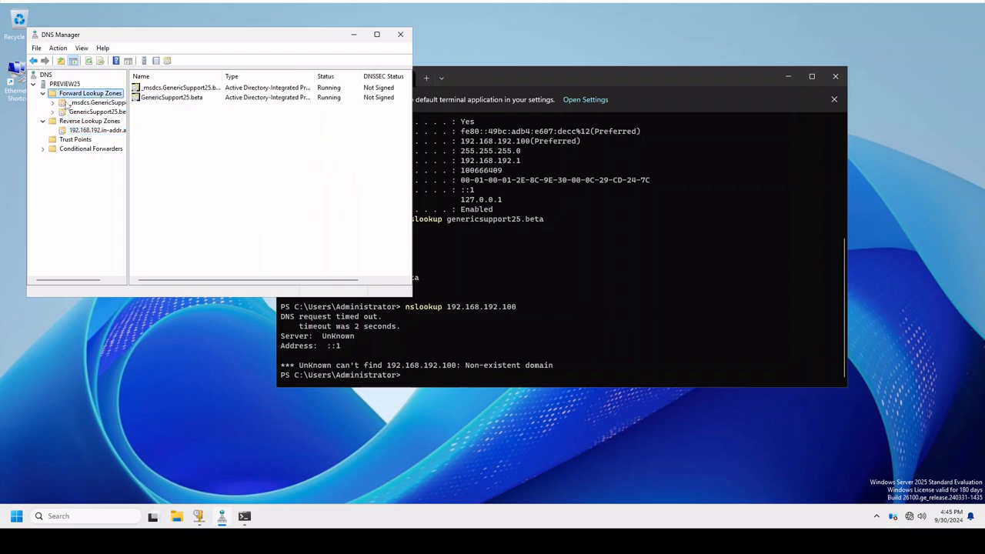
left_click(81, 113)
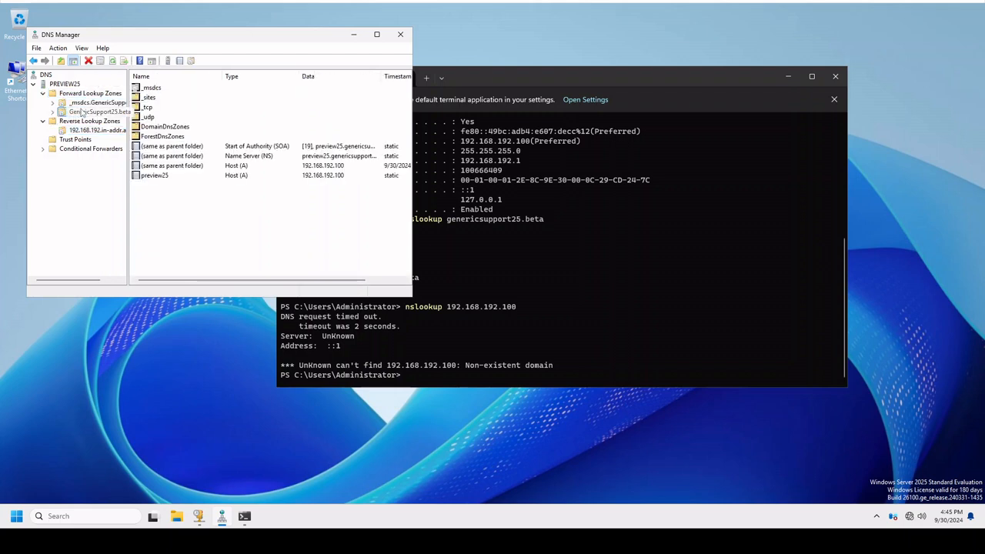
left_click(277, 176)
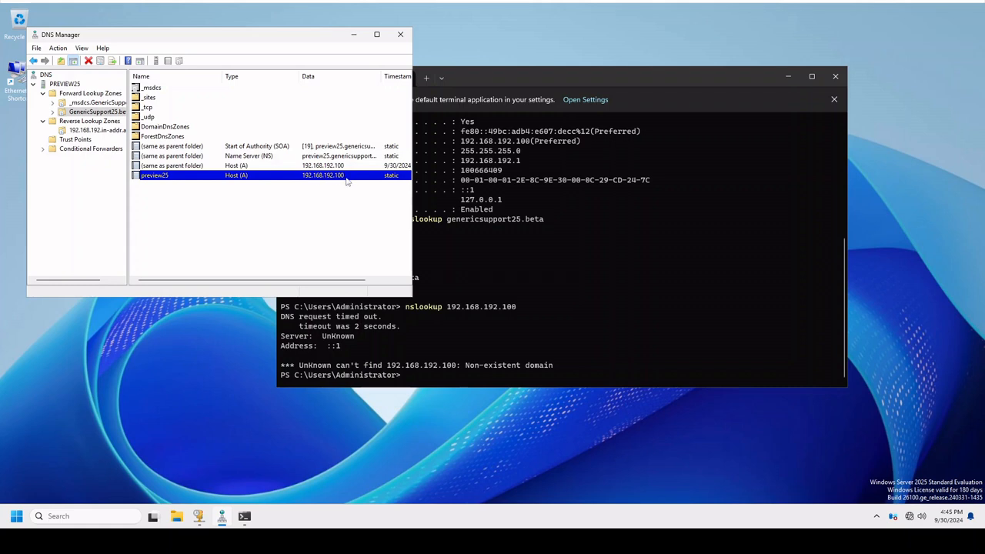
right_click(258, 175)
left_click(282, 193)
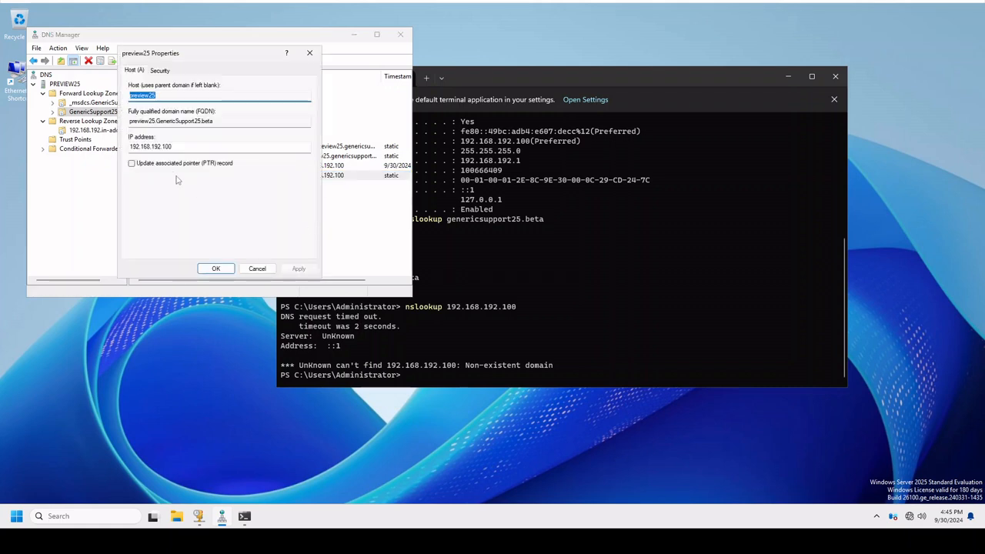
left_click(165, 165)
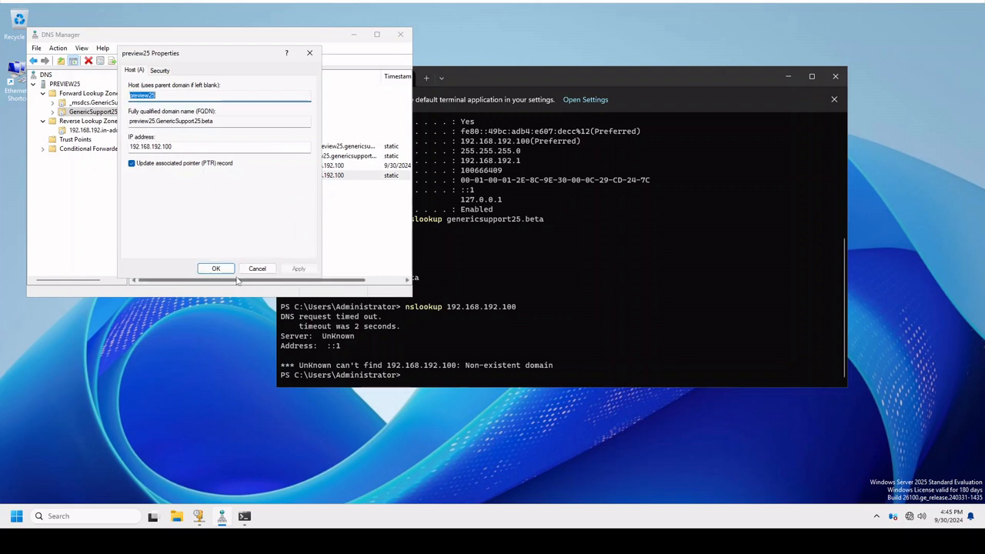
left_click(217, 269)
Turn PTR record updating off and back on for the parent-folder host (A) record of GenericSupport25.beta and apply it.
right_click(176, 167)
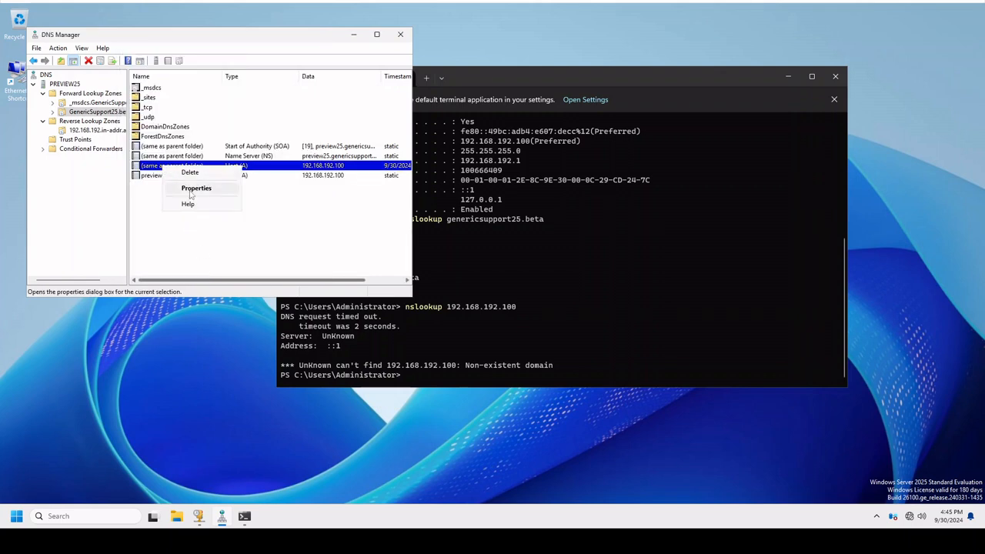
left_click(191, 191)
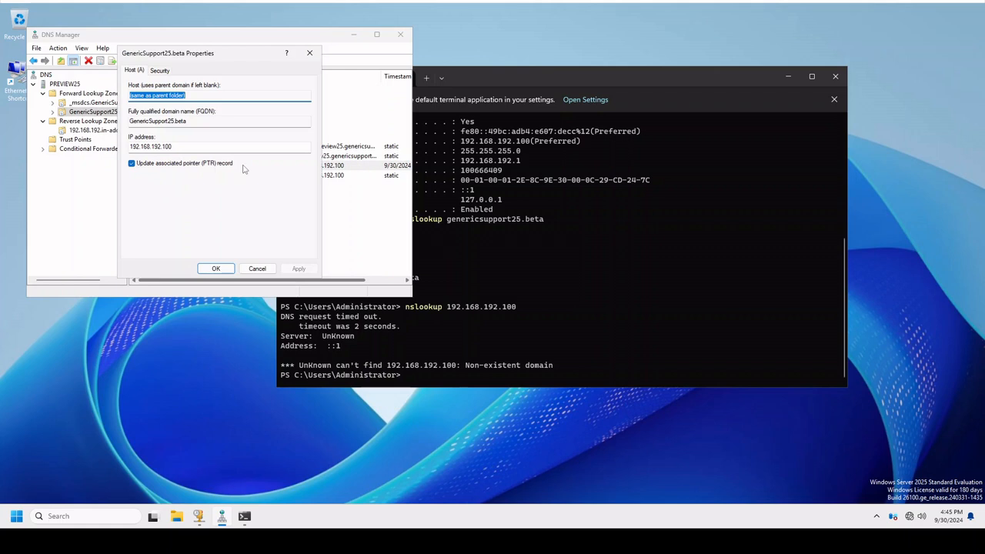
left_click(167, 166)
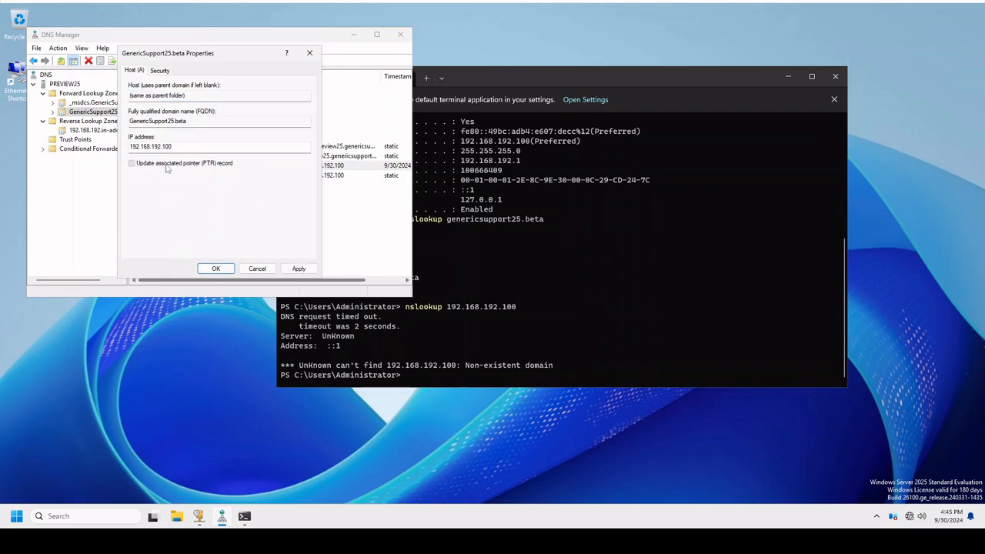
left_click(166, 165)
left_click(297, 269)
left_click(216, 268)
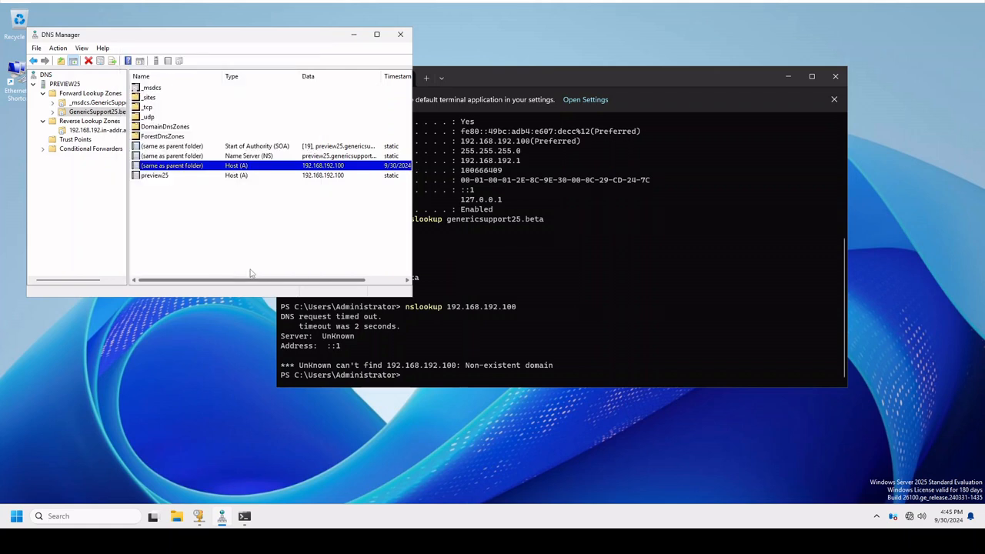
Refresh the 192.168.192 reverse lookup zone to load its pointer records.
left_click(83, 131)
right_click(82, 131)
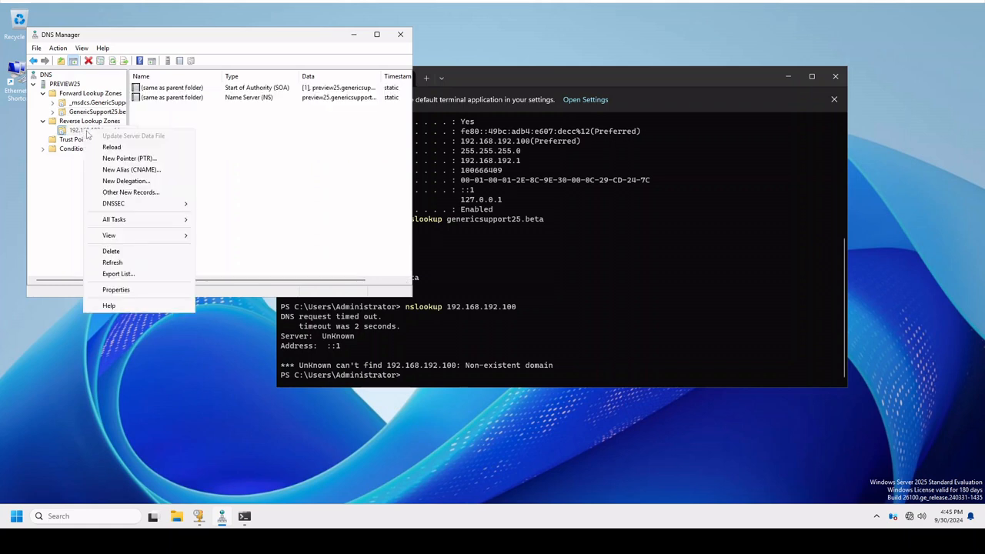
left_click(131, 263)
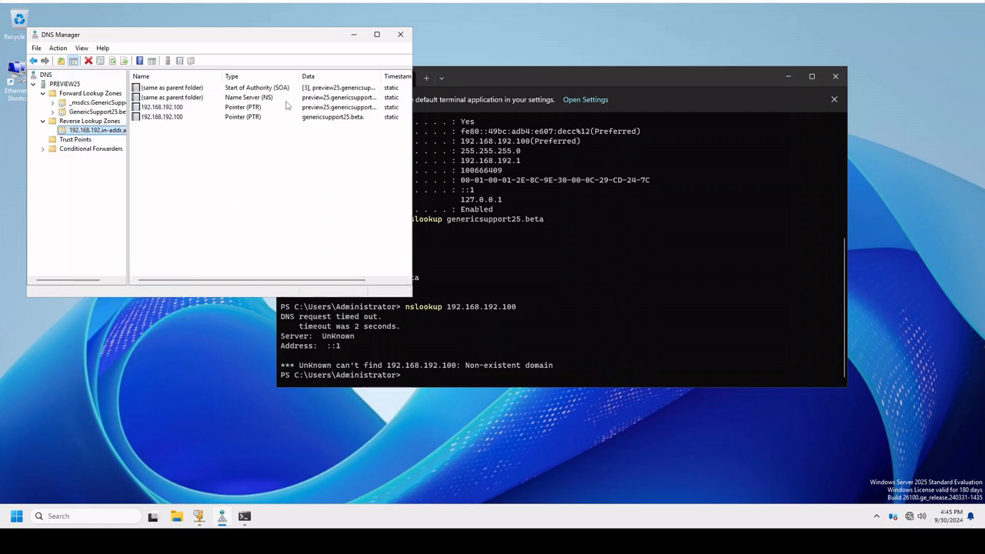
Repeat the reverse nslookup of 192.168.192.100 in the Terminal and compare the resolved name with the earlier forward lookup.
left_click(556, 300)
key("Up")
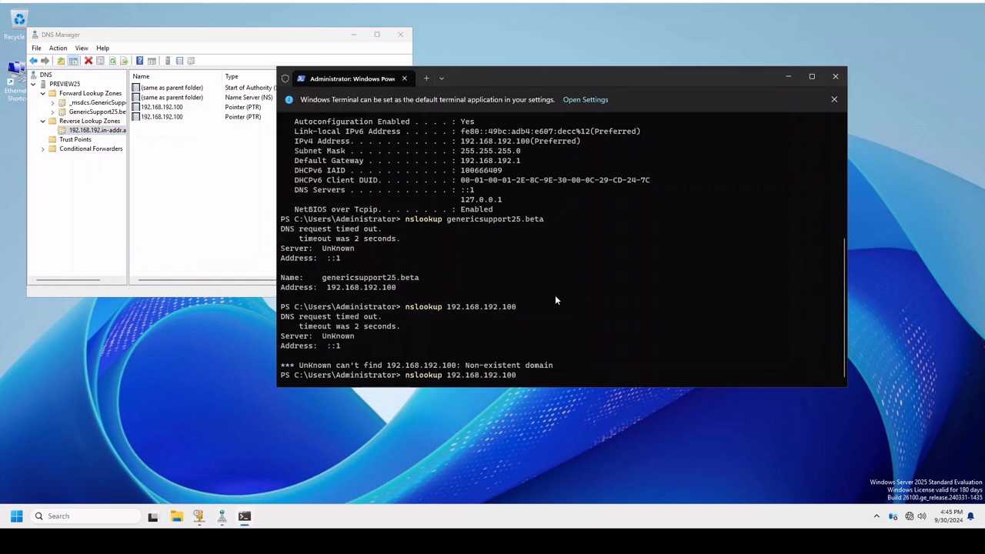
key("Return")
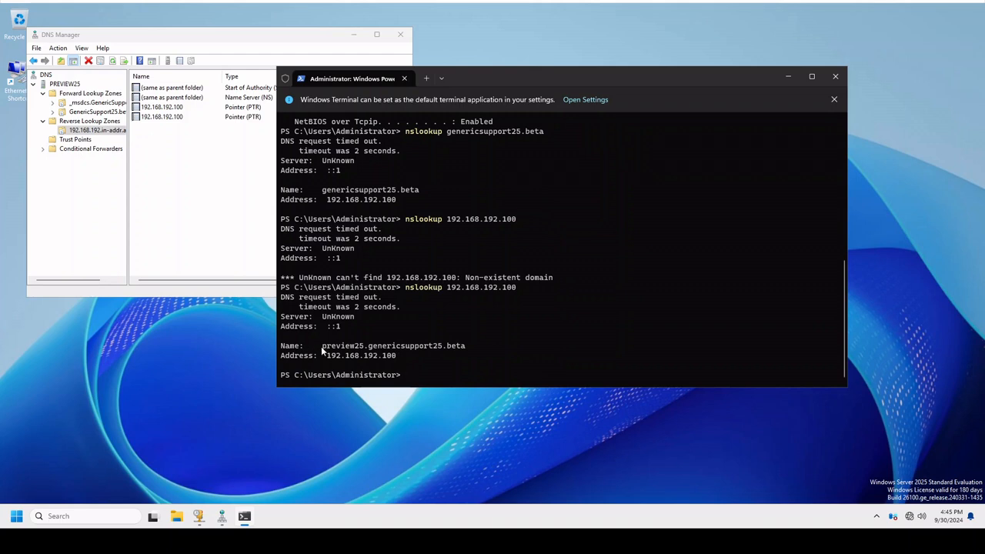
left_click_drag(322, 348, 394, 348)
left_click_drag(466, 347, 336, 355)
left_click(363, 358)
left_click_drag(337, 191, 428, 192)
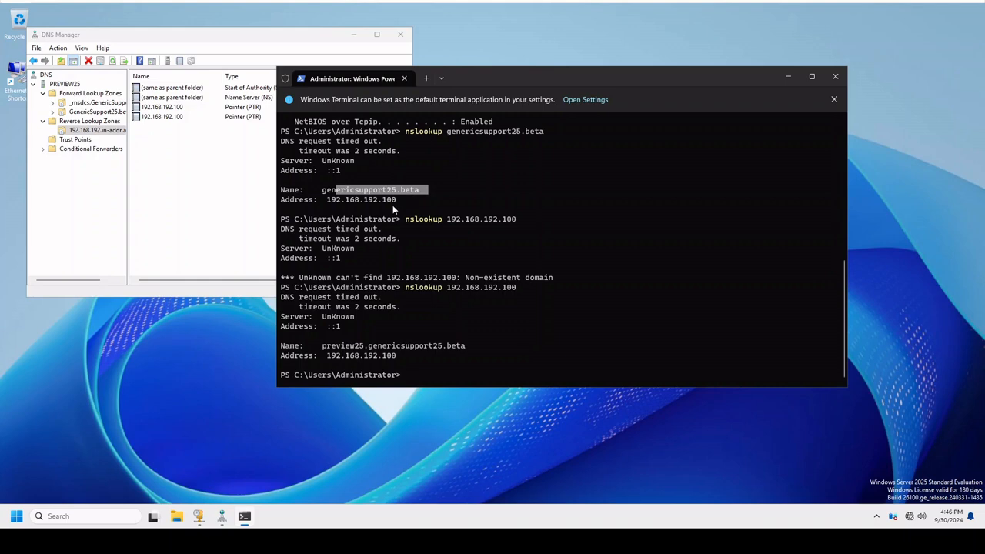
Close DNS Manager and the Terminal.
left_click_drag(158, 35, 281, 107)
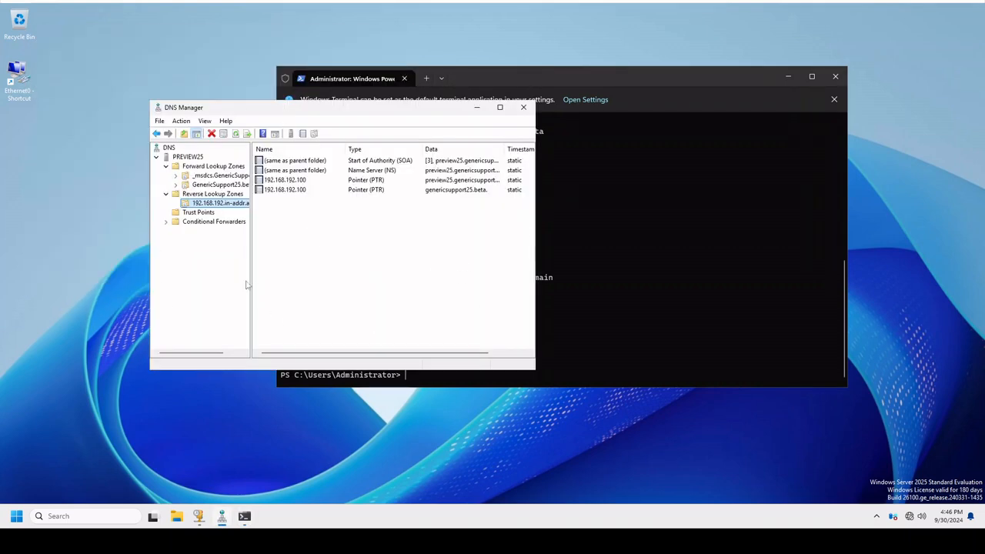
left_click(524, 107)
left_click(834, 76)
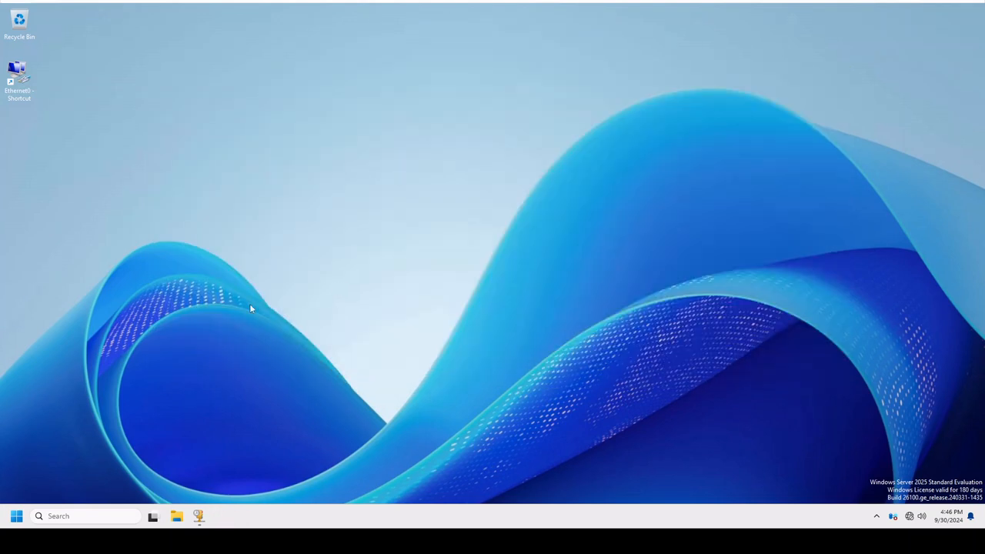
Switch to the DHCP console and view the contents of the Preview25 scope and the IPv4 server options.
left_click(199, 518)
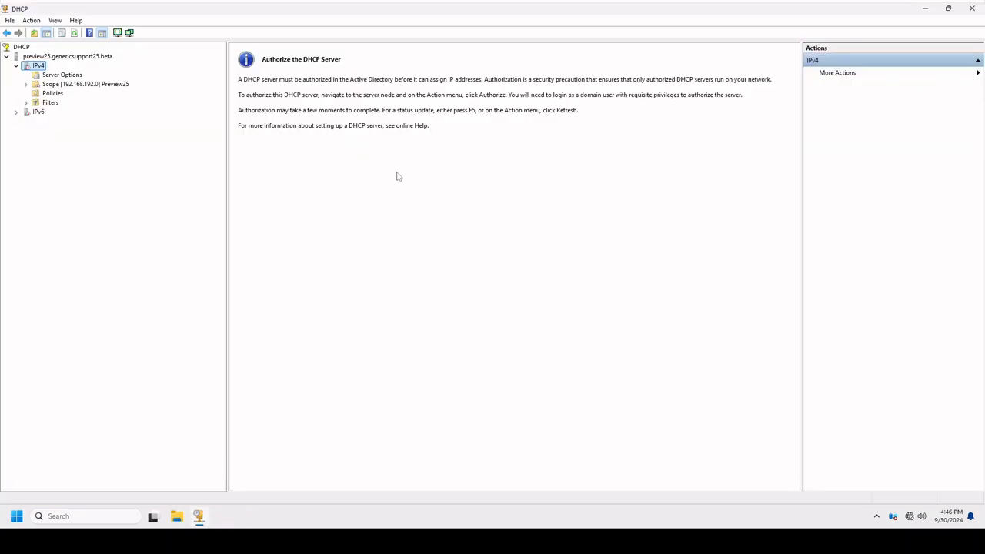
left_click(46, 84)
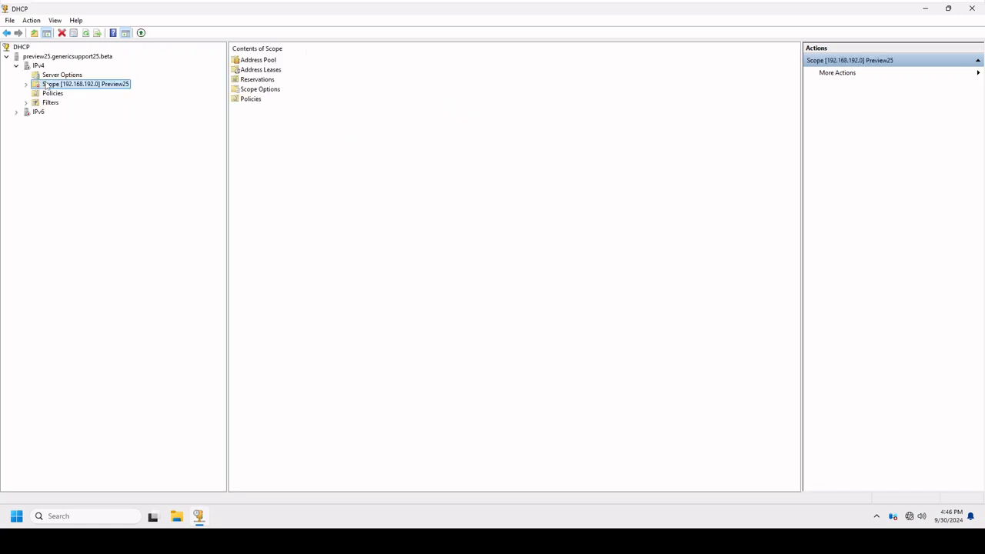
left_click(43, 76)
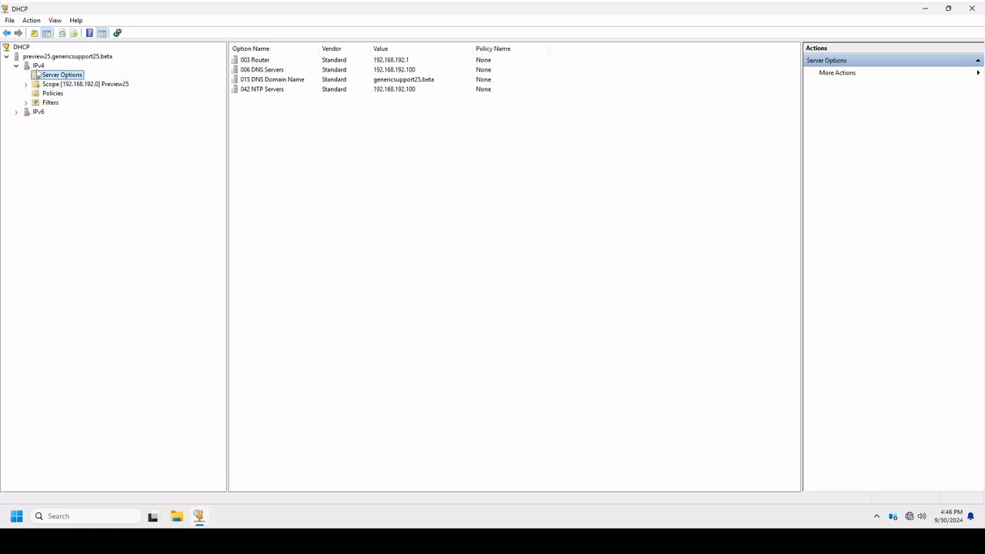
right_click(49, 57)
left_click(78, 161)
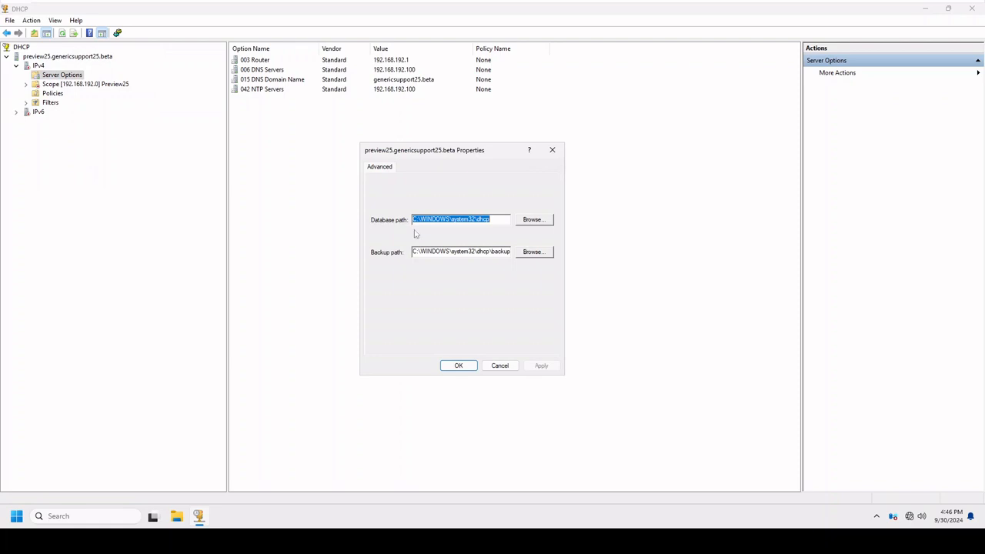
left_click(508, 367)
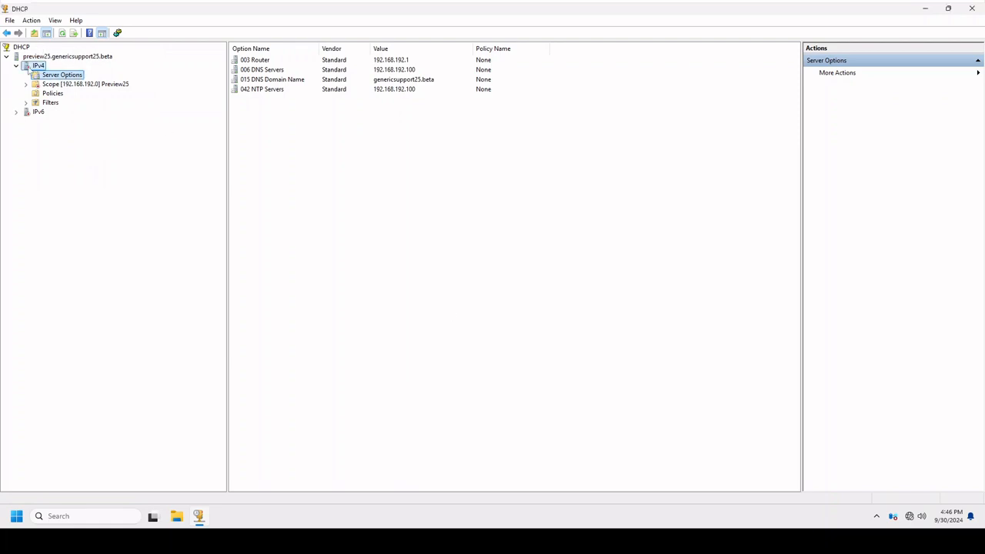
Open the DNS dynamic update settings in the properties of the DHCP server's IPv4 node.
right_click(29, 67)
left_click(62, 245)
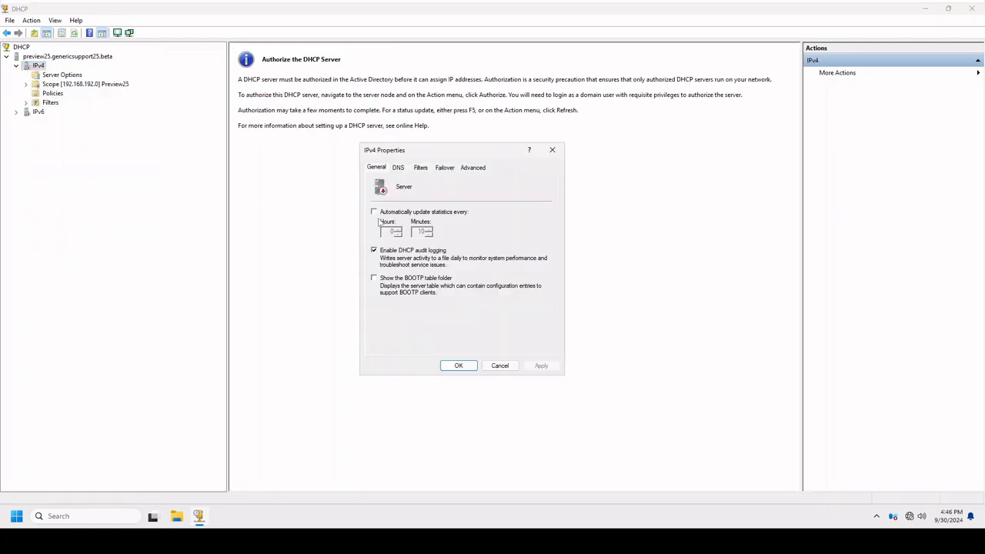
left_click(397, 168)
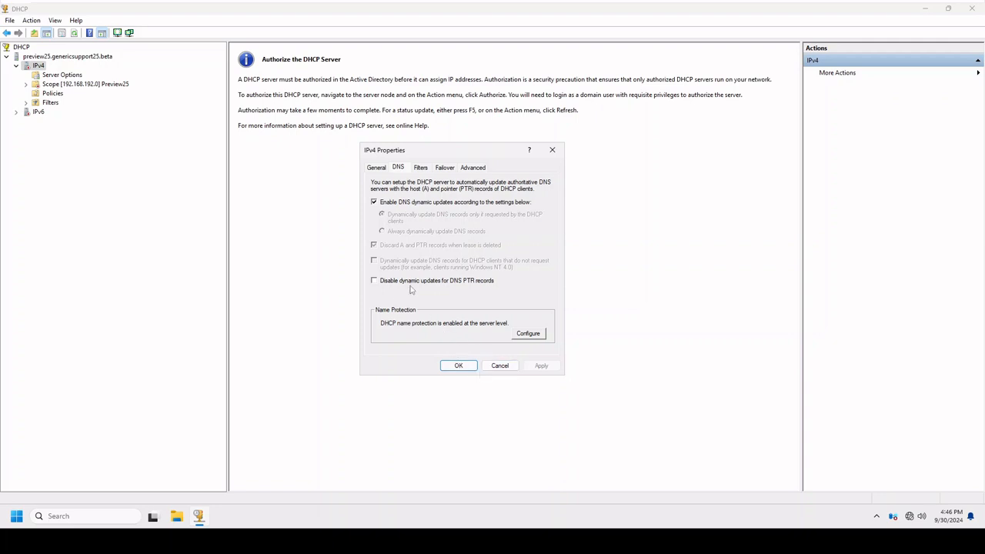
Enable the MAC address deny list in the IPv4 filter settings and apply the change.
left_click(421, 168)
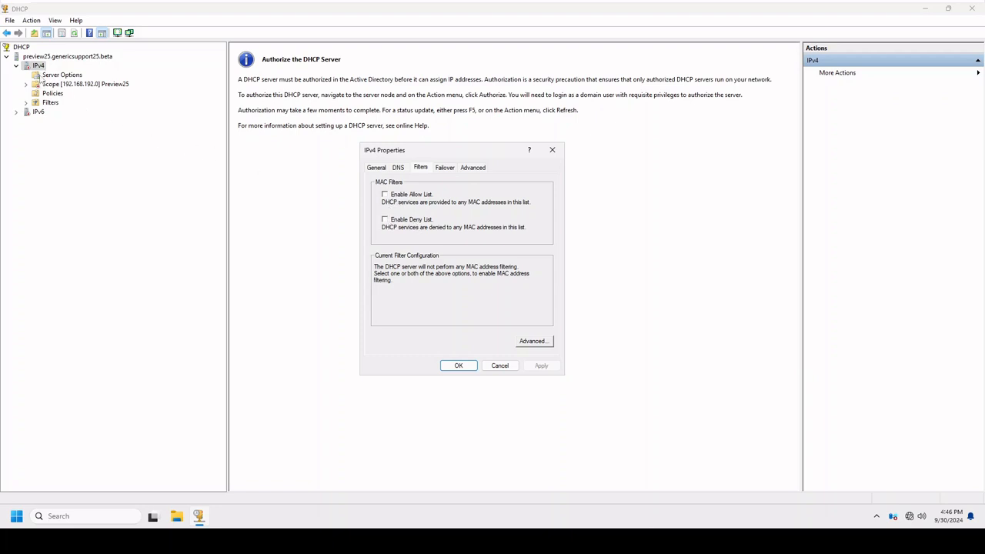
left_click(403, 223)
left_click(459, 365)
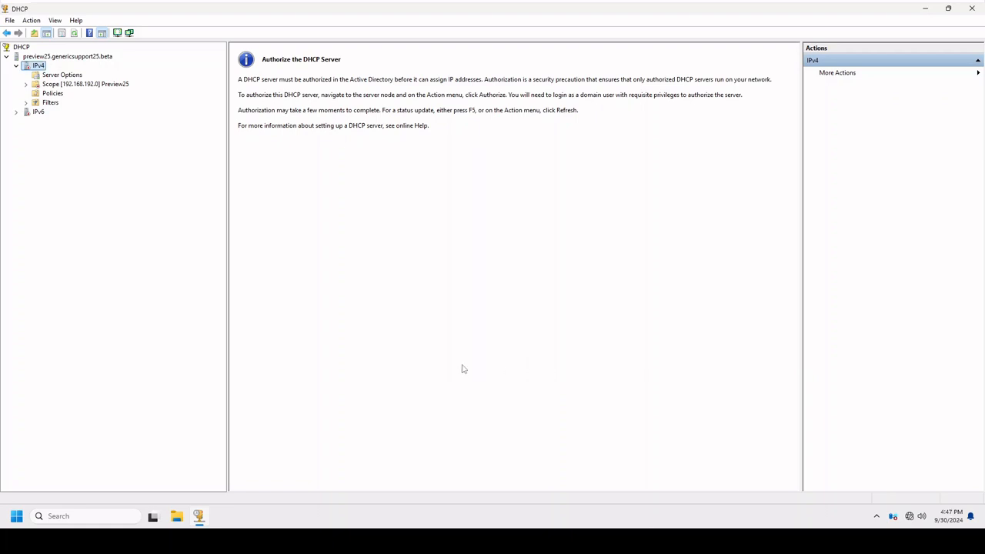
Expand the Preview25 scope, IPv6 and Filters nodes, and look at the new filter form for the deny list without adding an entry.
left_click(25, 84)
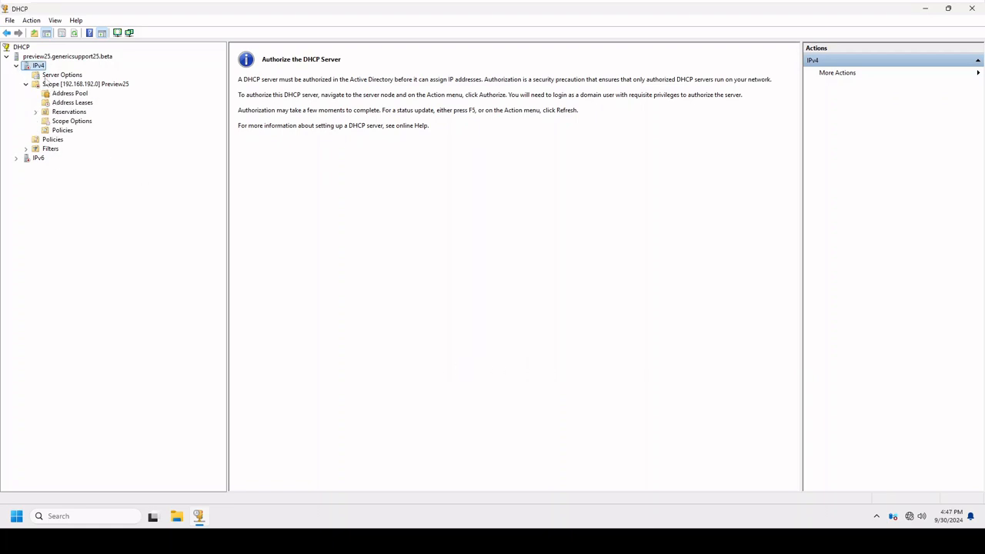
left_click(16, 157)
left_click(25, 149)
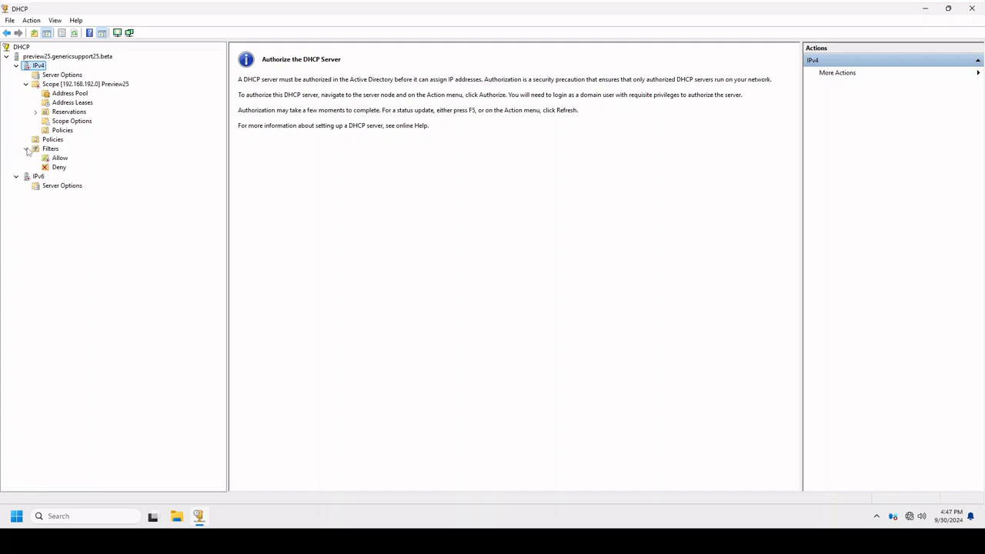
left_click(66, 171)
right_click(58, 171)
left_click(87, 176)
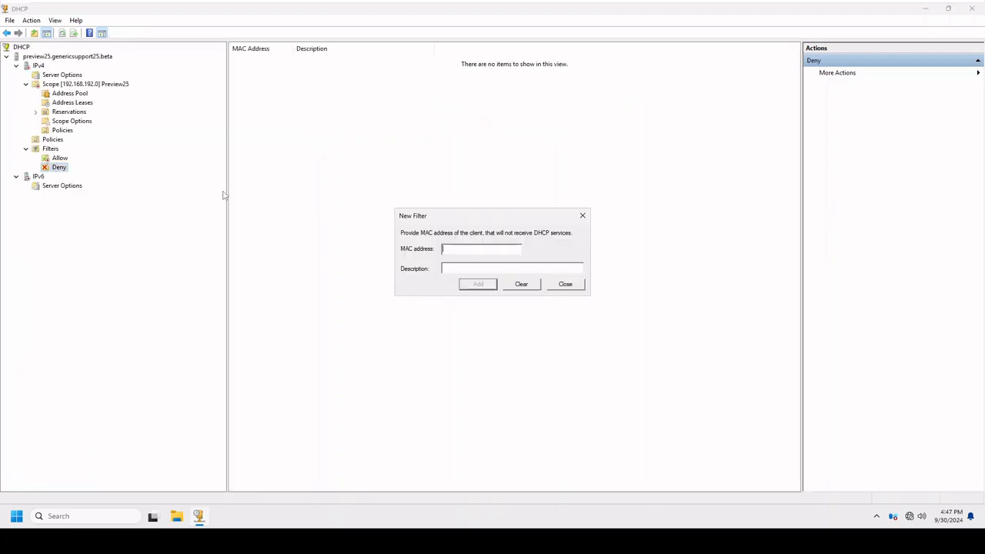
left_click(565, 284)
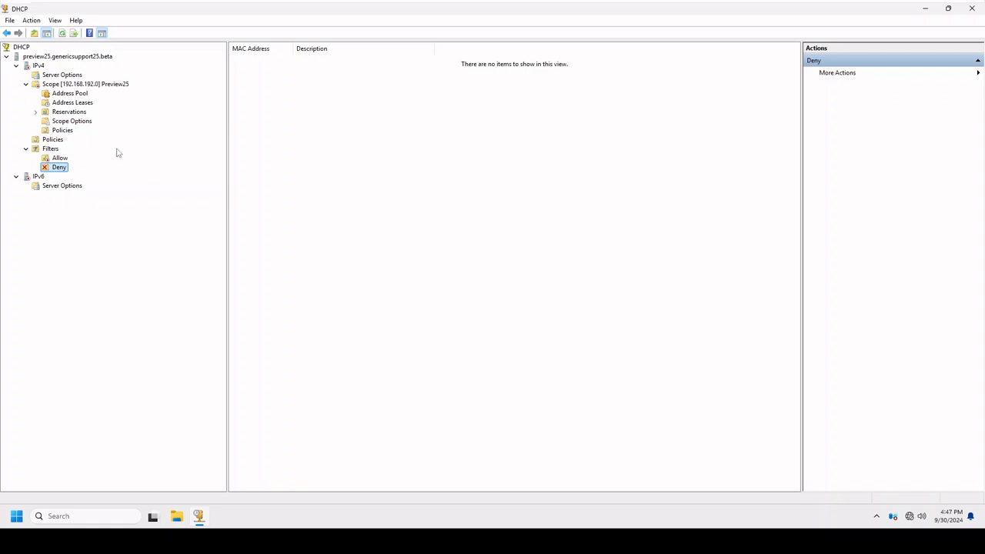
Disable the MAC address deny list again in the properties of the DHCP server's IPv4 node.
left_click(42, 67)
right_click(42, 67)
left_click(136, 250)
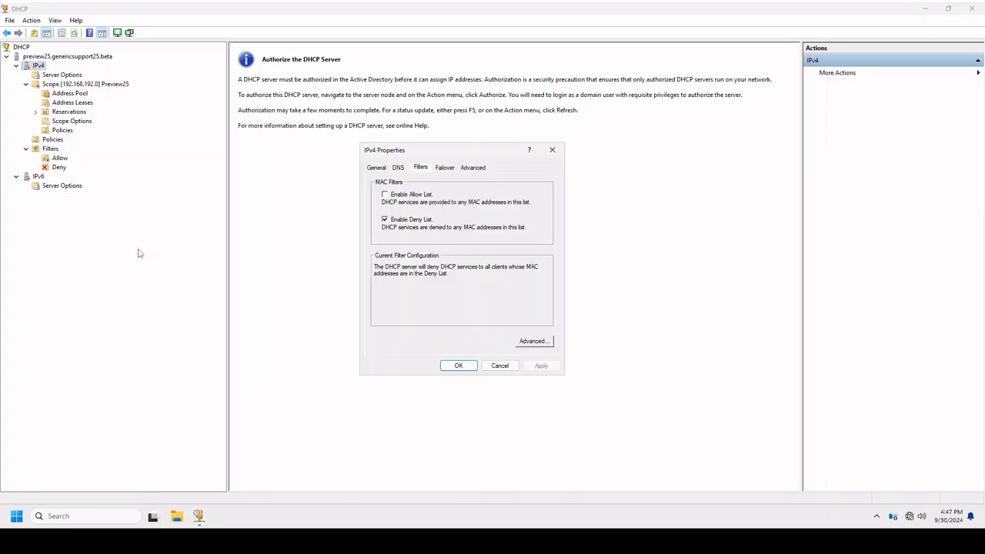
left_click(385, 219)
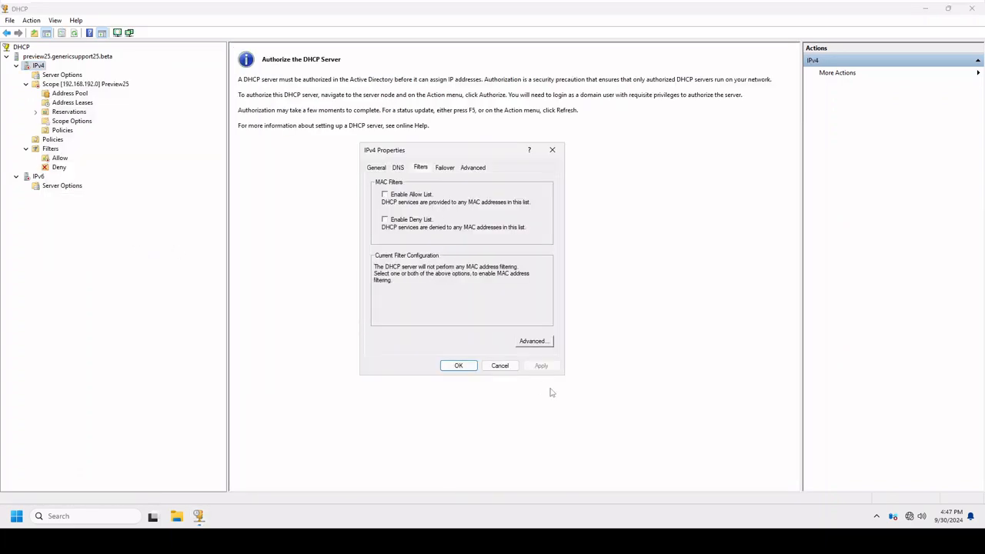
View the hardware types exempted from filtering and the IPv4 failover and advanced settings, then close the DHCP console.
left_click(531, 342)
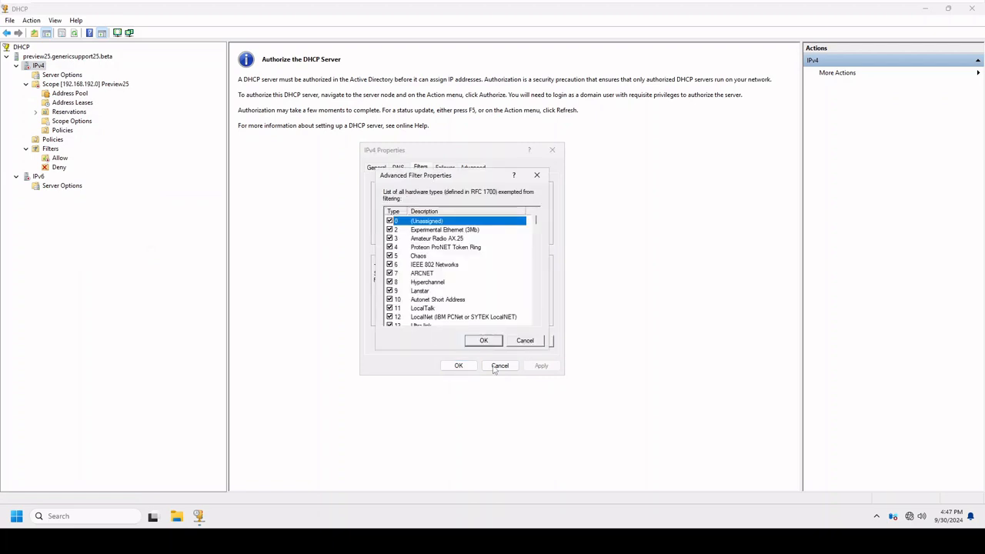
left_click(525, 341)
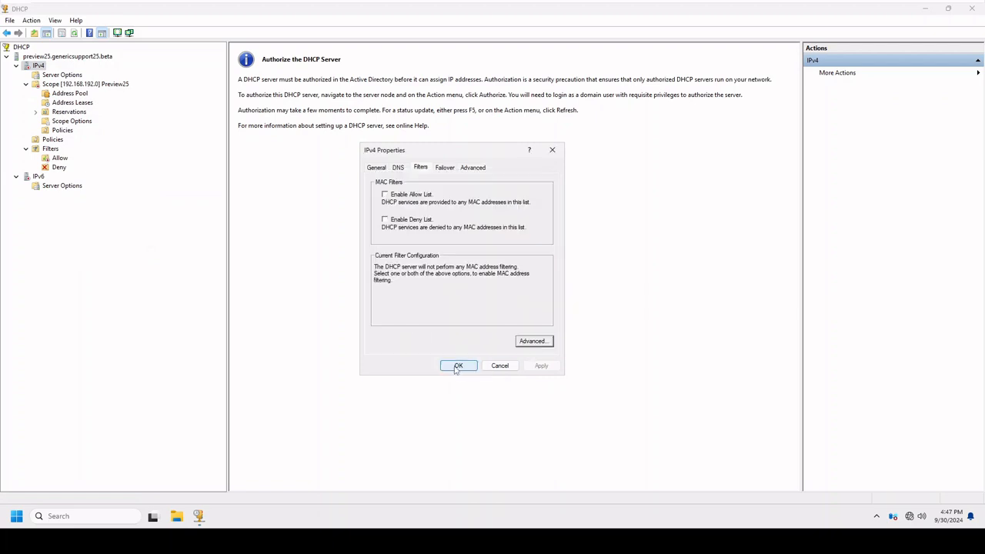
left_click(451, 170)
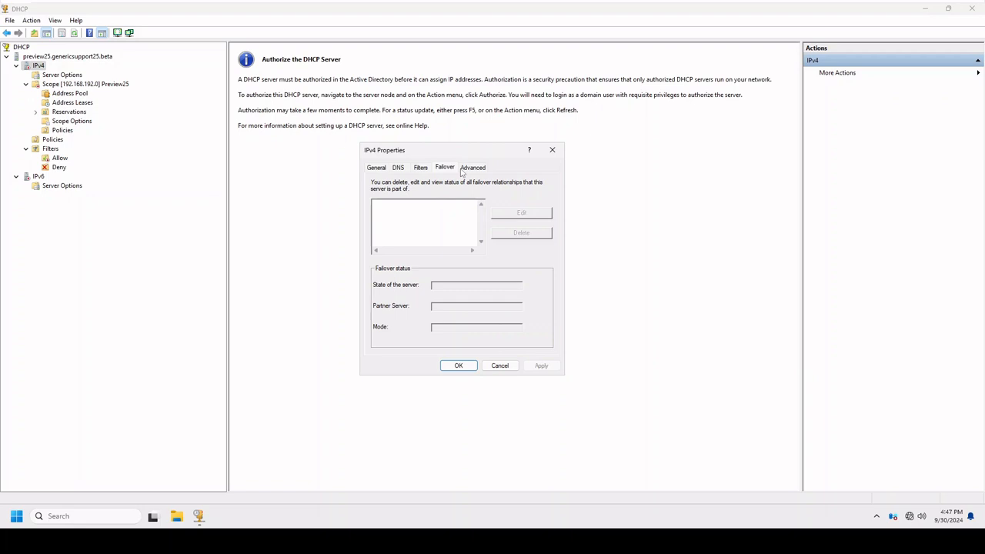
left_click(472, 169)
left_click(458, 365)
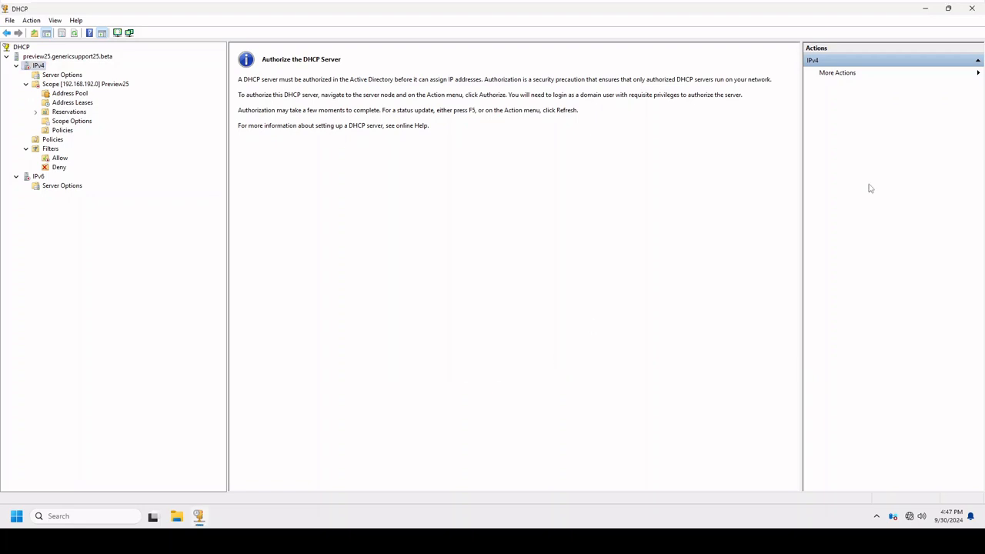
left_click(972, 7)
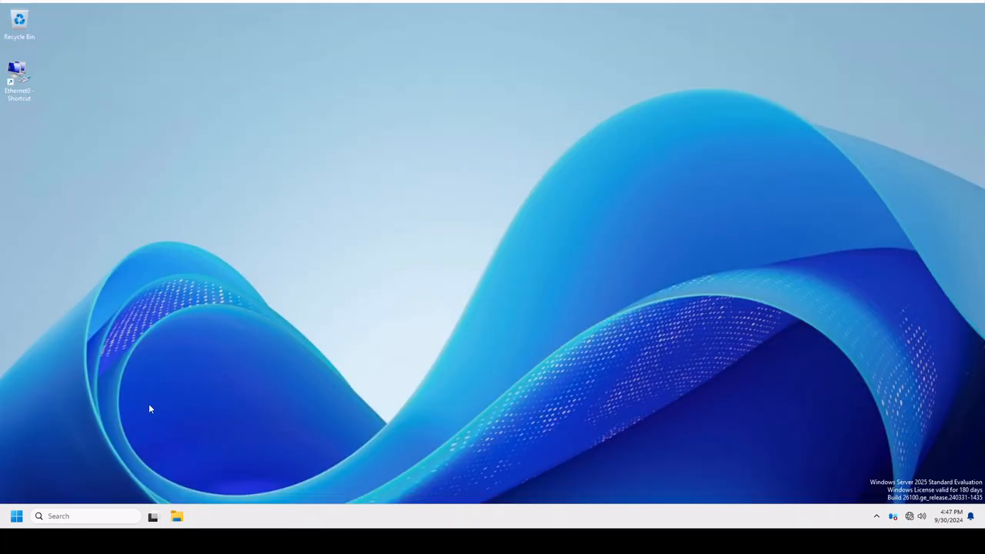
Open Windows Tools from the full app list and pin Group Policy Management to the taskbar.
left_click(16, 517)
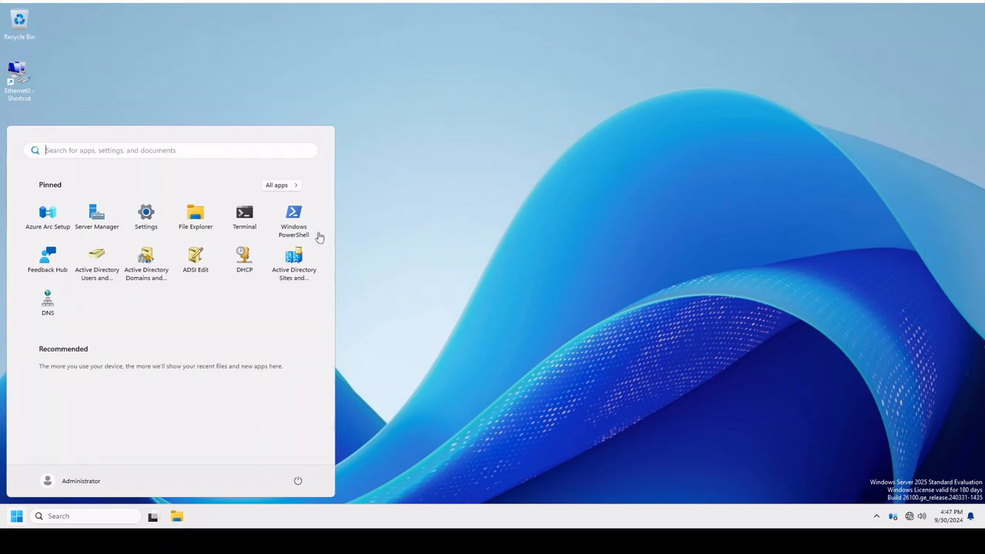
left_click(293, 185)
scroll(185, 403, "down", 5)
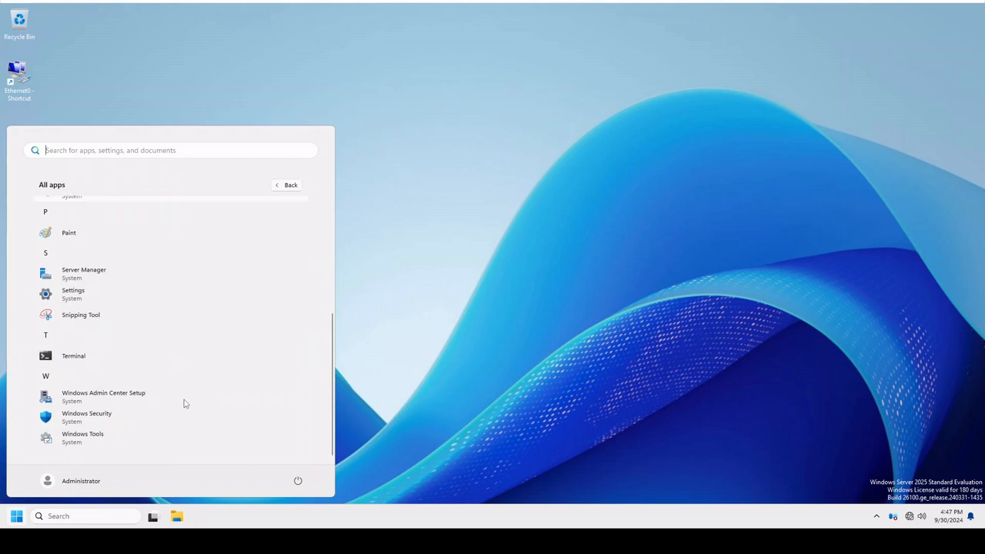
left_click(116, 437)
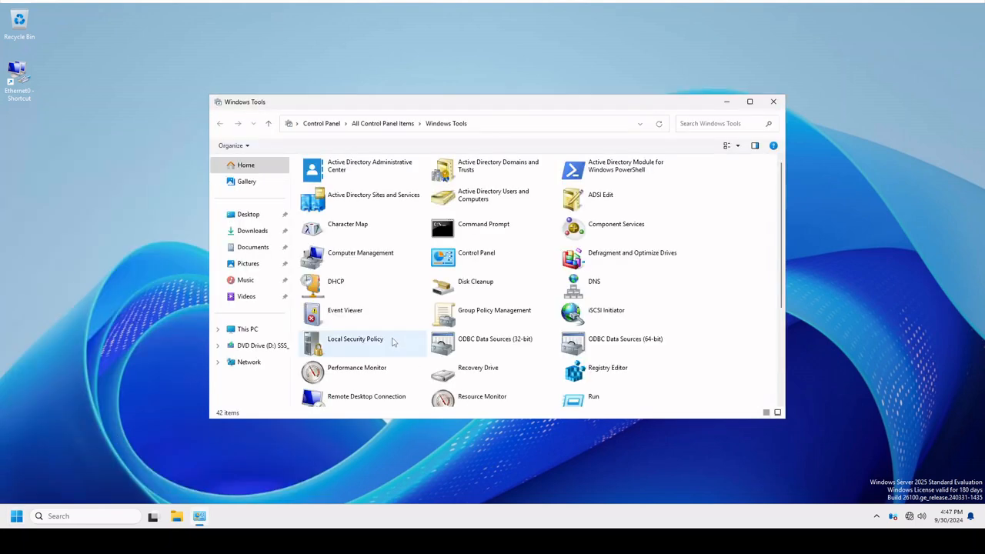
right_click(503, 322)
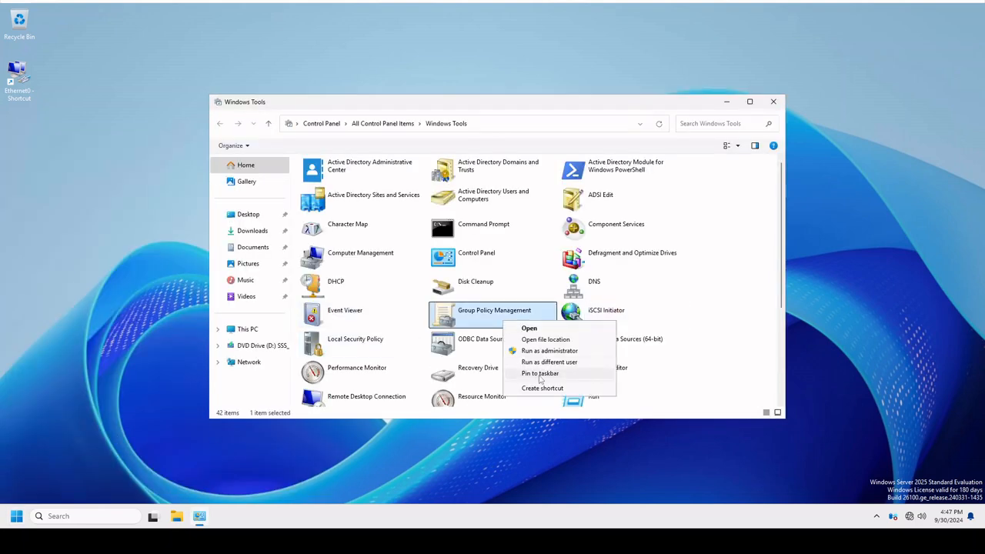
left_click(540, 374)
Pin Group Policy Management to Start, remove it from the taskbar and close Windows Tools.
right_click(223, 516)
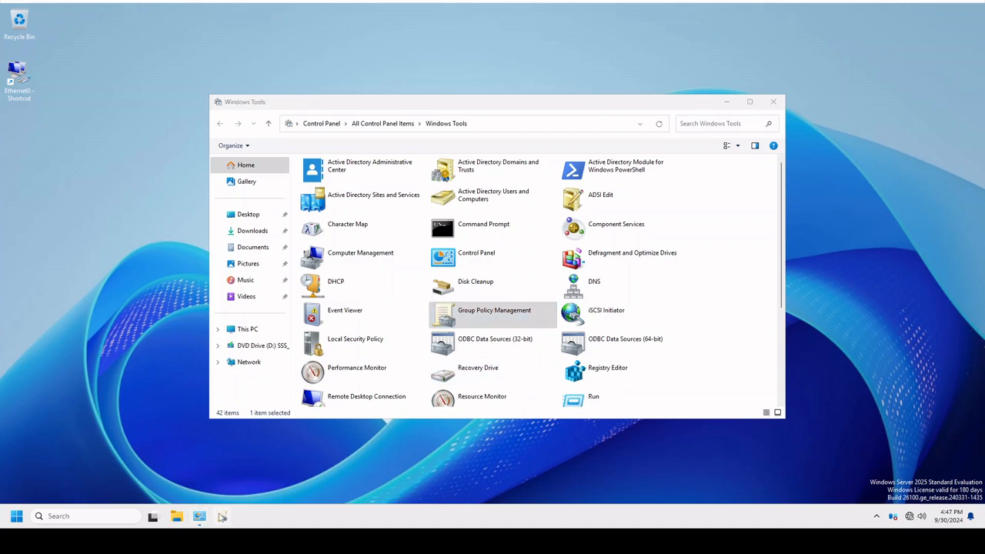
right_click(214, 471)
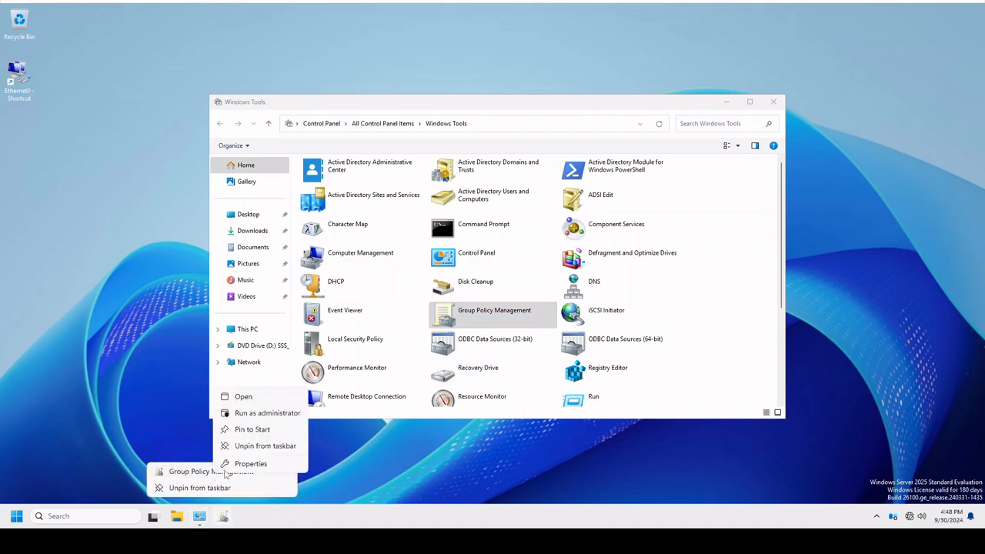
left_click(259, 433)
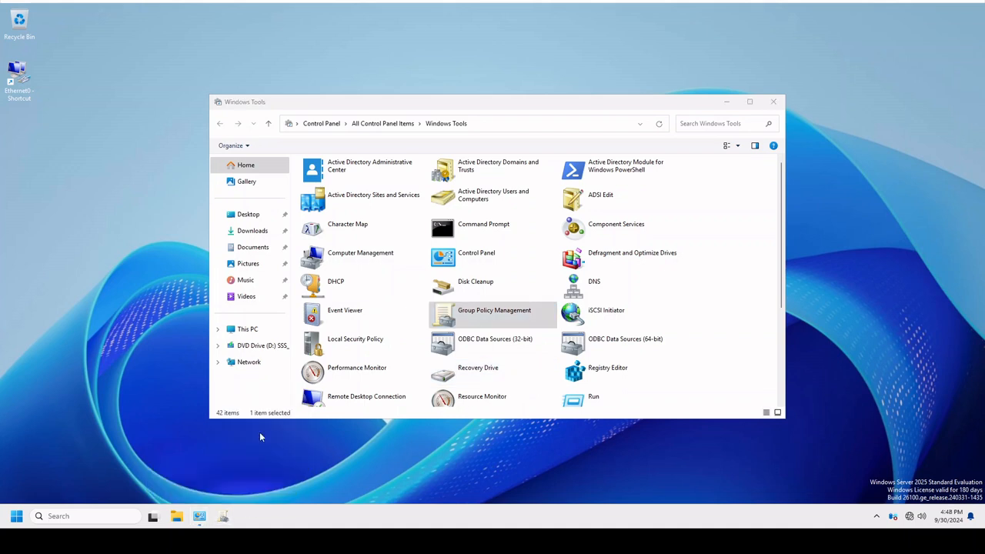
right_click(226, 517)
left_click(231, 490)
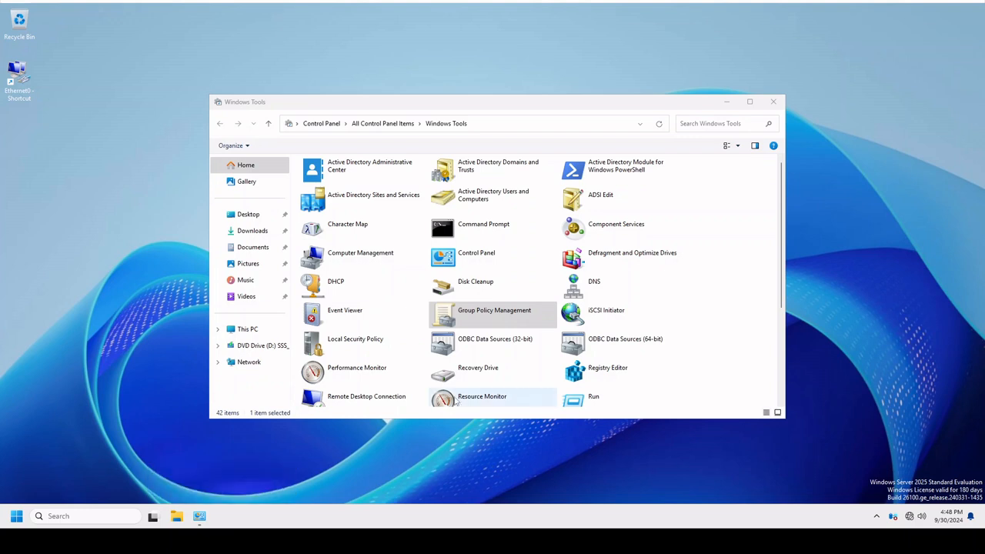
left_click(773, 101)
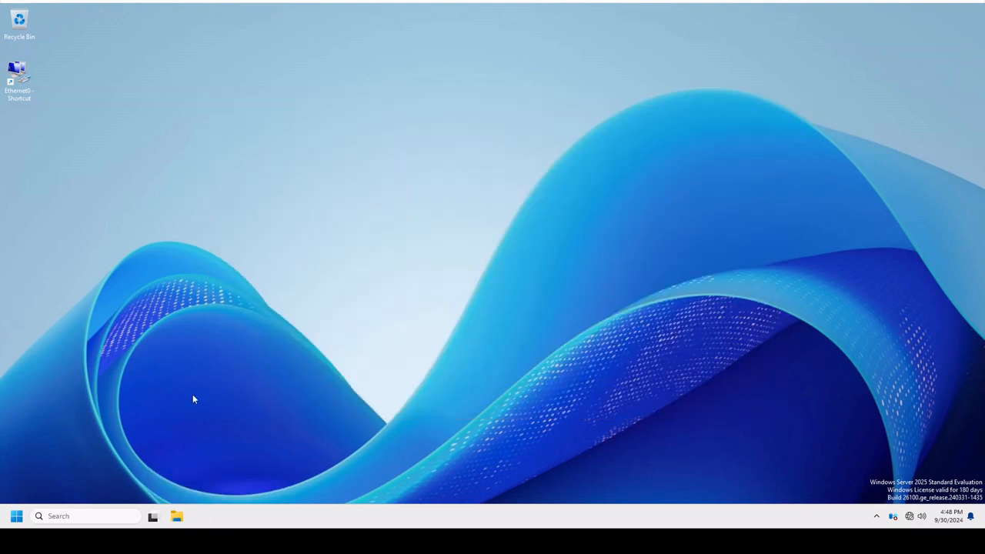
Open Group Policy Management maximized, expand the forest down to the GenericSupport25.beta domain's contents and widen the console tree.
left_click(18, 514)
left_click(108, 304)
left_click(416, 77)
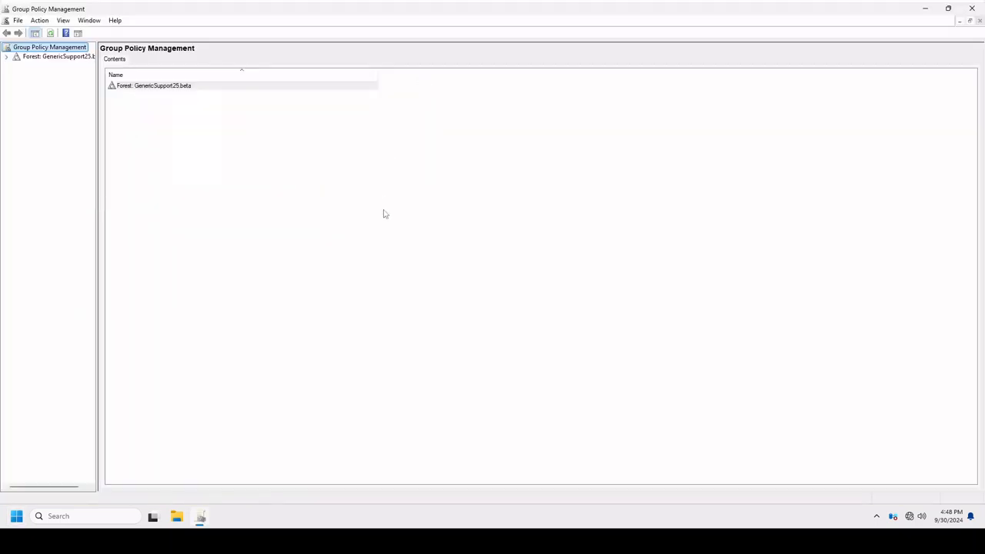
left_click(6, 57)
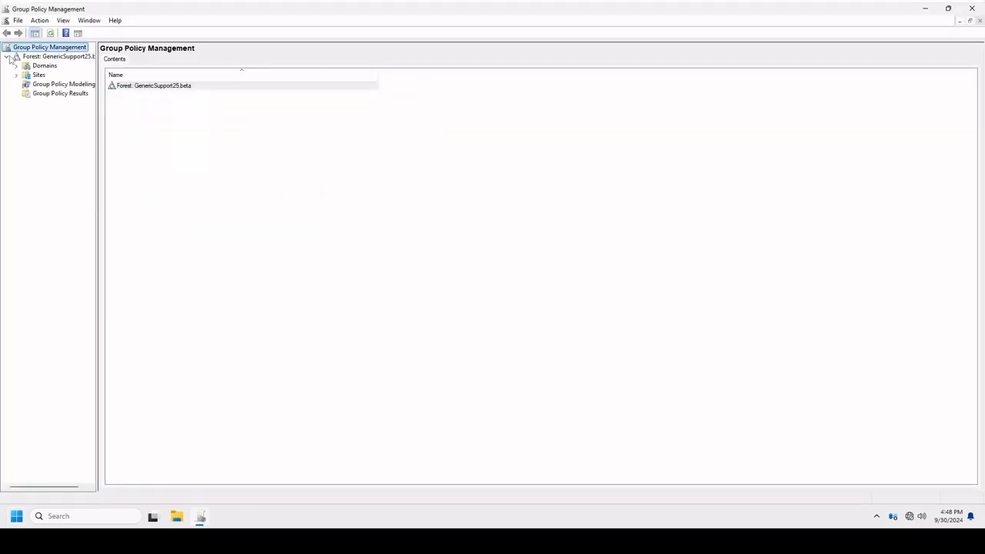
left_click(16, 66)
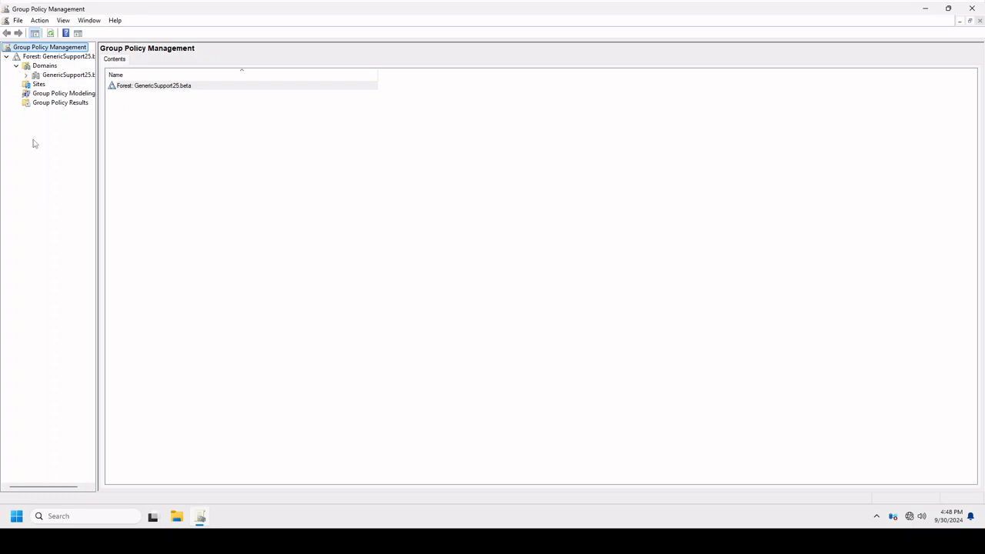
left_click(26, 74)
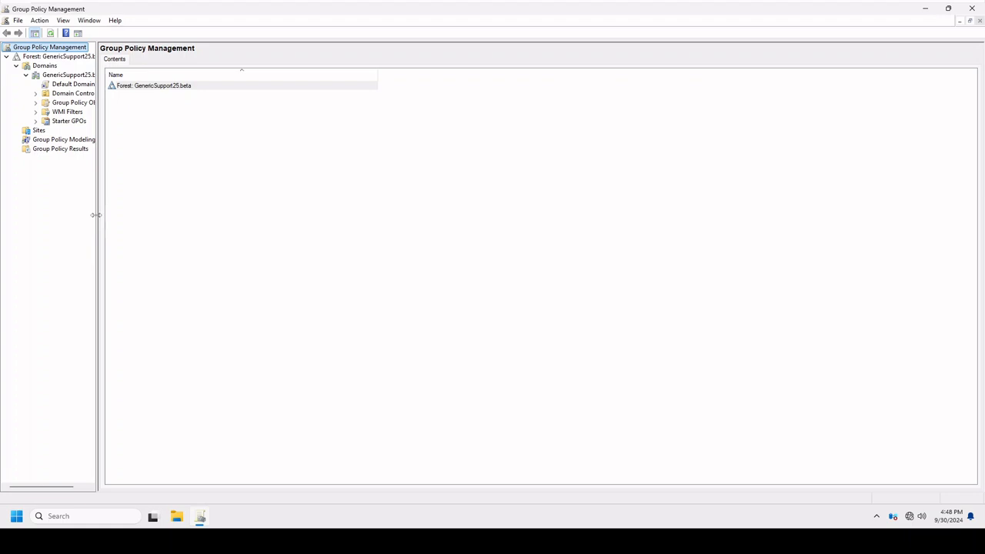
left_click_drag(95, 215, 353, 213)
Select the Default Domain Policy under the GenericSupport25.beta domain and view its details.
left_click(70, 86)
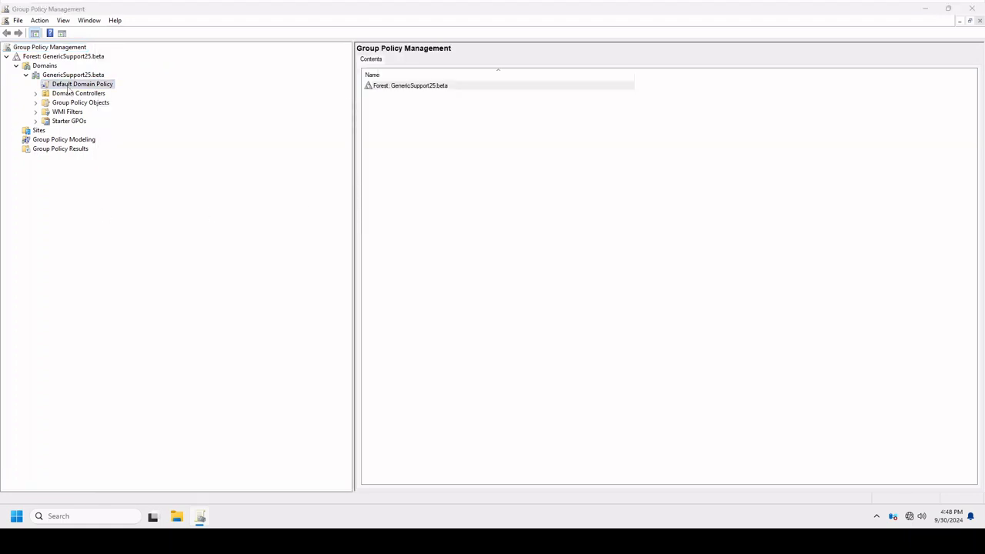
left_click(463, 279)
left_click(557, 282)
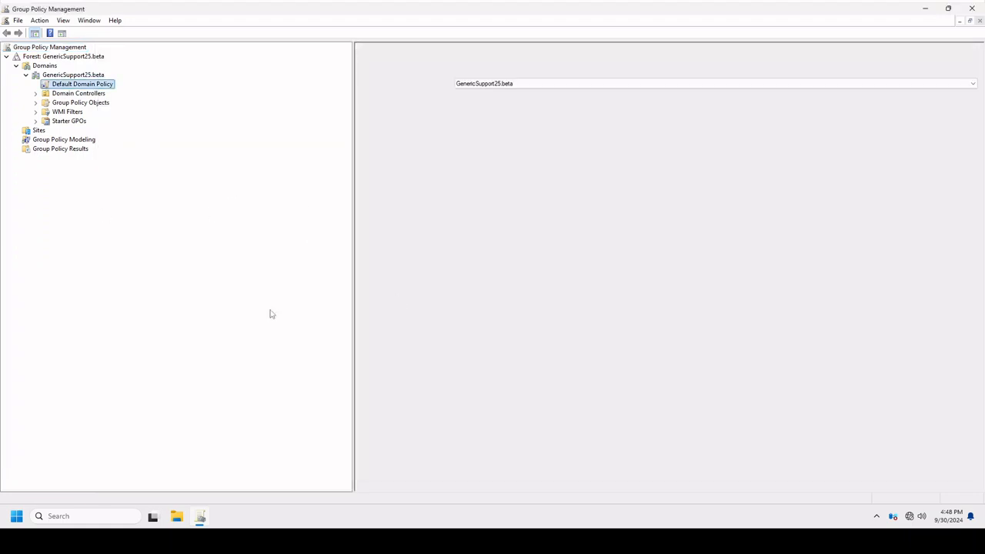
left_click(390, 61)
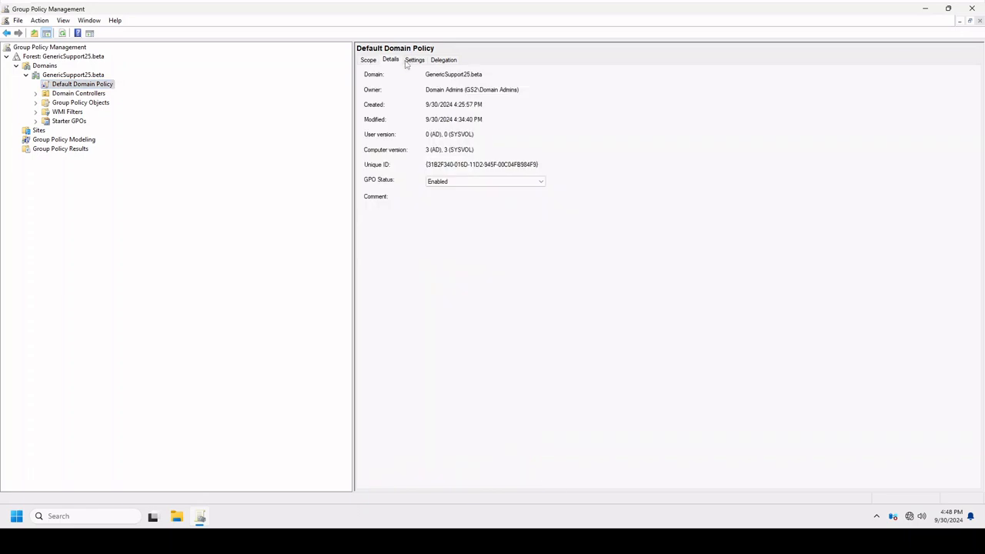
Open the Default Domain Policy's settings report and add about:security_mmc.exe to the Trusted sites zone.
left_click(413, 60)
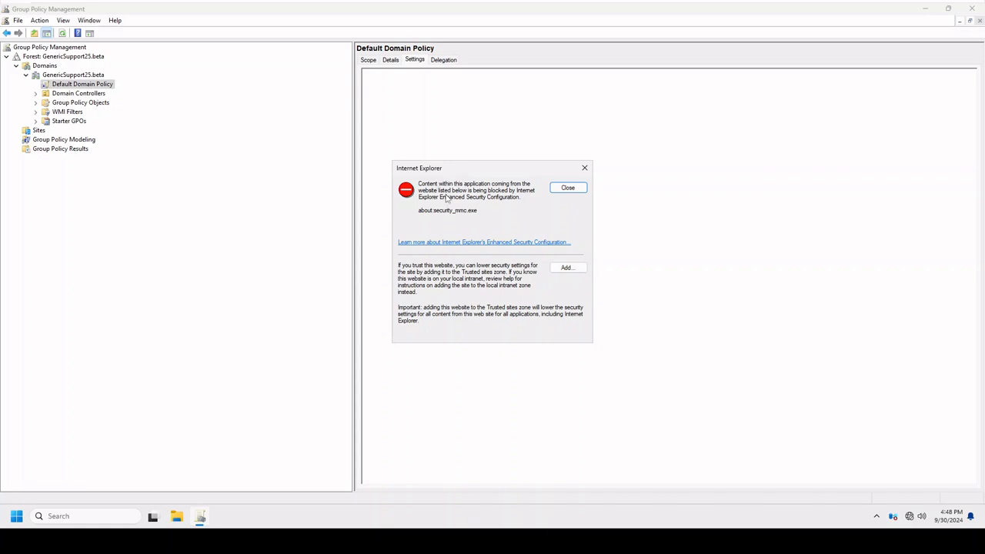
left_click(567, 268)
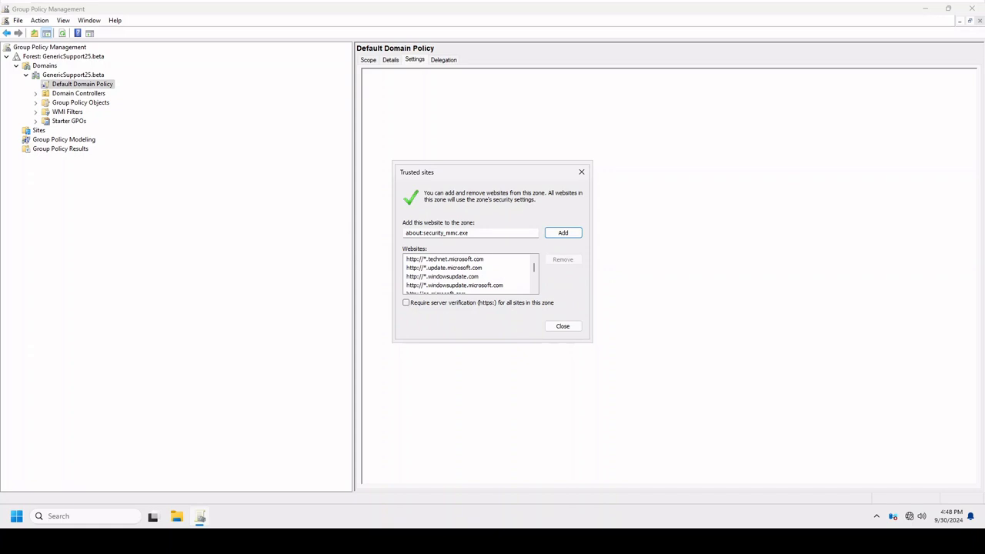
left_click(579, 232)
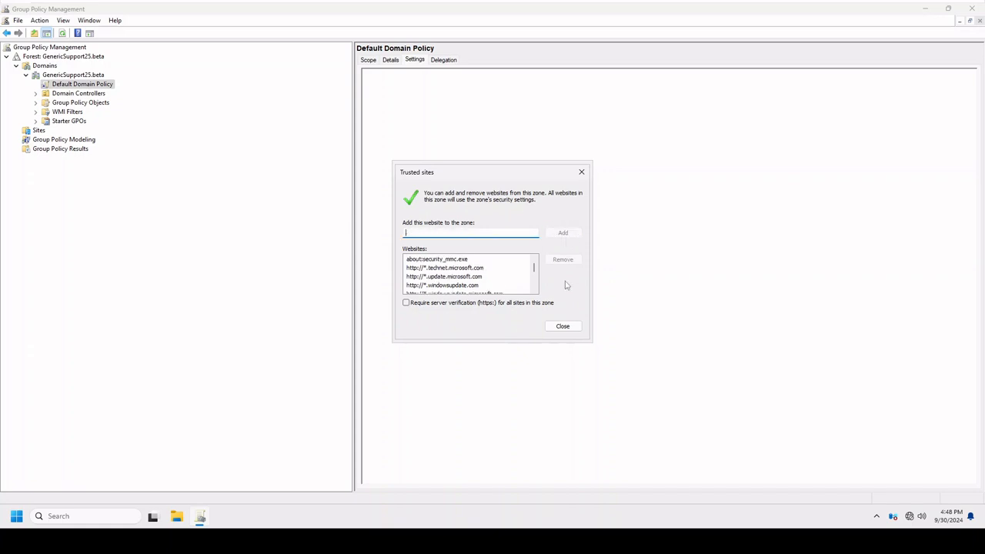
left_click(564, 326)
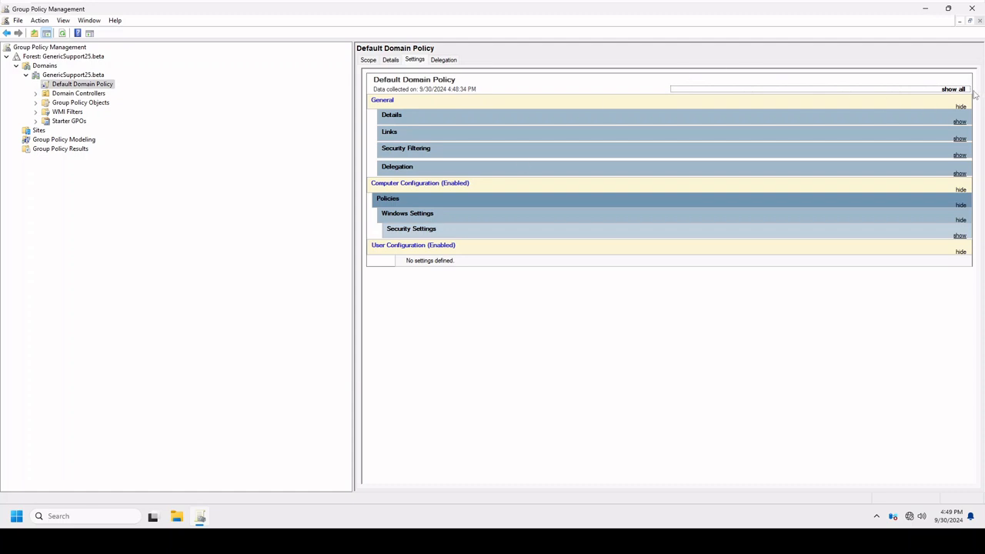
Expand all sections of the Default Domain Policy report and examine the password, account lockout and Kerberos policies.
left_click(948, 91)
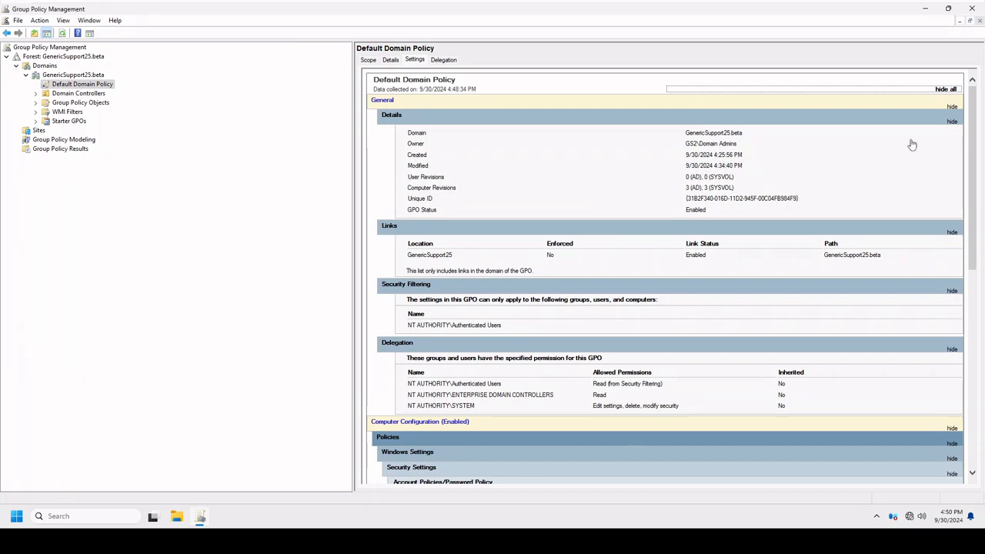
left_click_drag(975, 124, 971, 251)
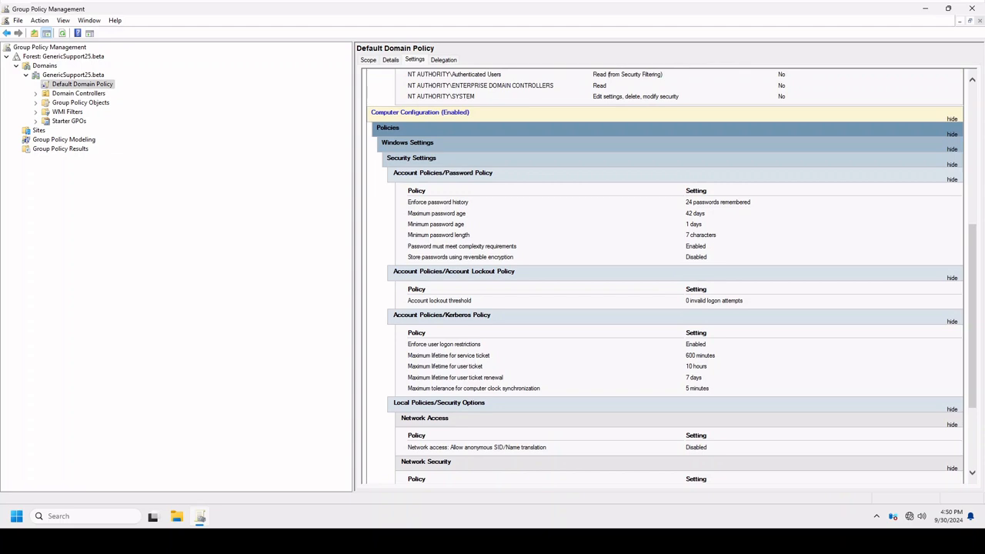
Review the Default Domain Policy's general report sections, then its details, scope and delegation permissions.
left_click_drag(717, 235, 690, 235)
scroll(803, 276, "up", 5)
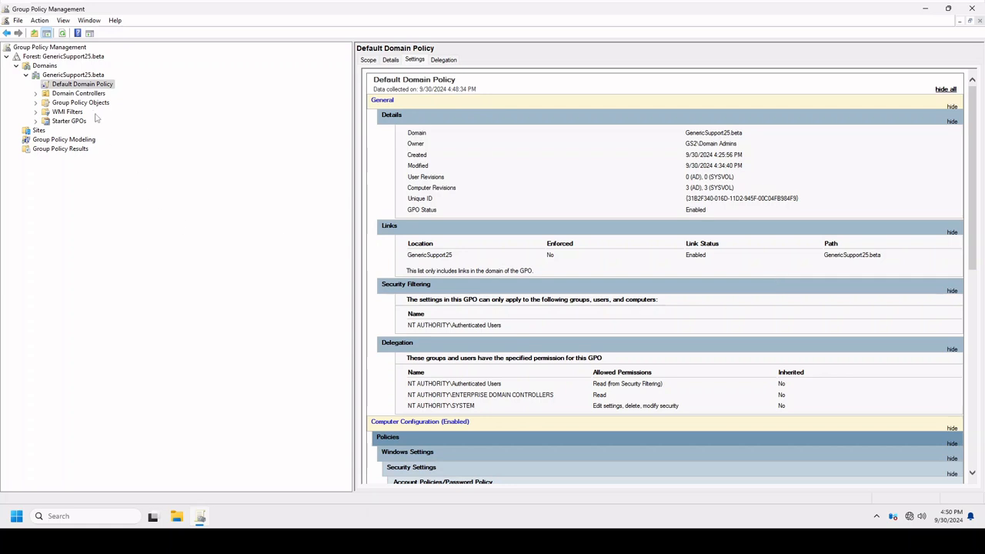
right_click(86, 86)
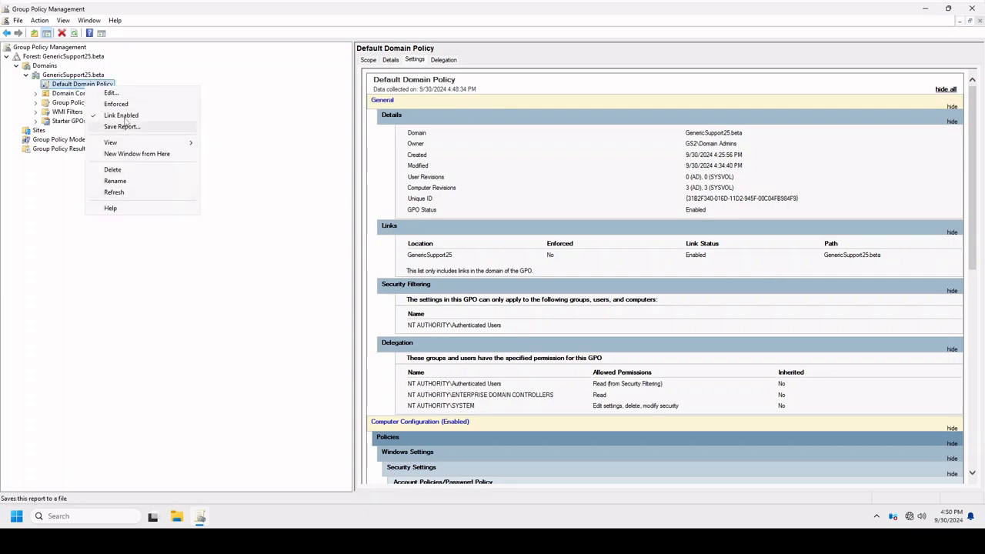
left_click(401, 65)
left_click(390, 62)
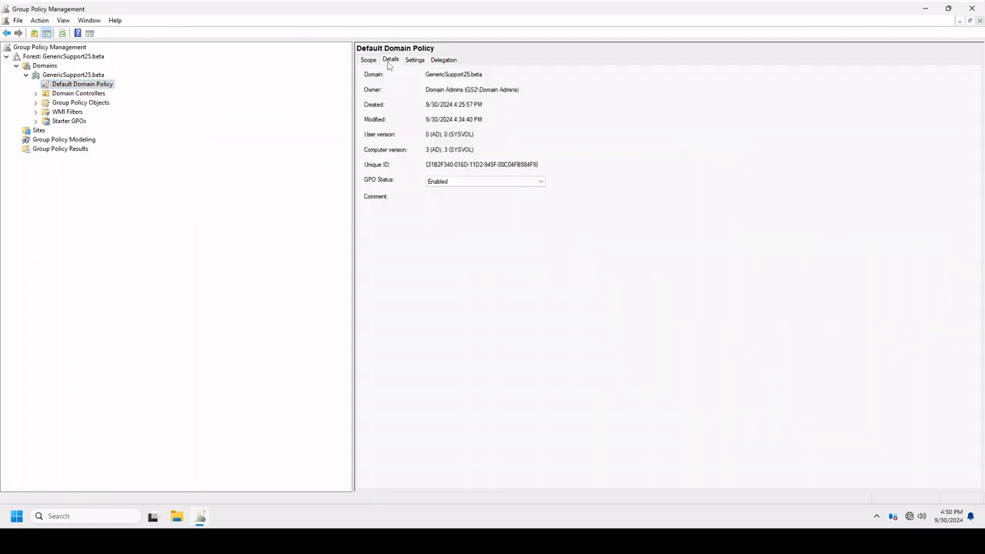
left_click(368, 61)
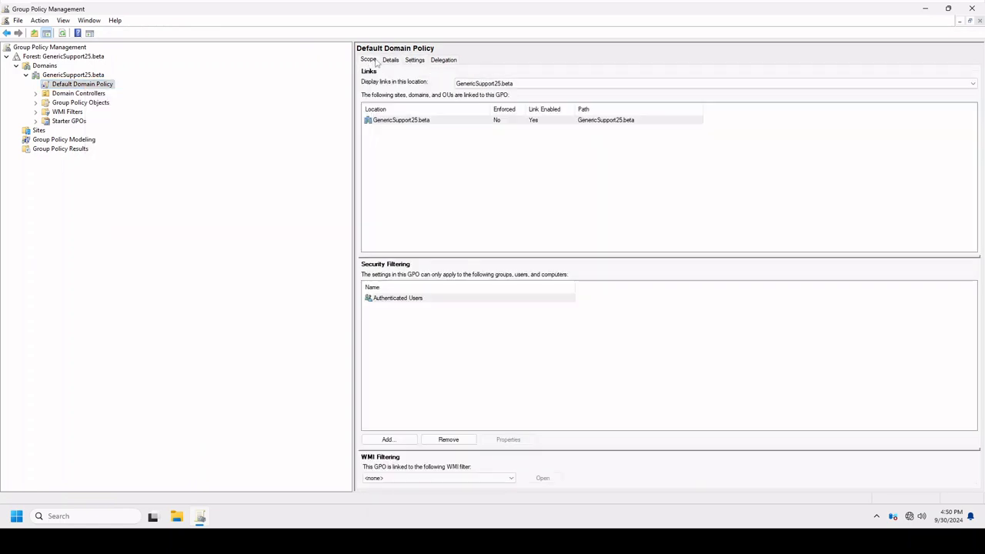
left_click(389, 61)
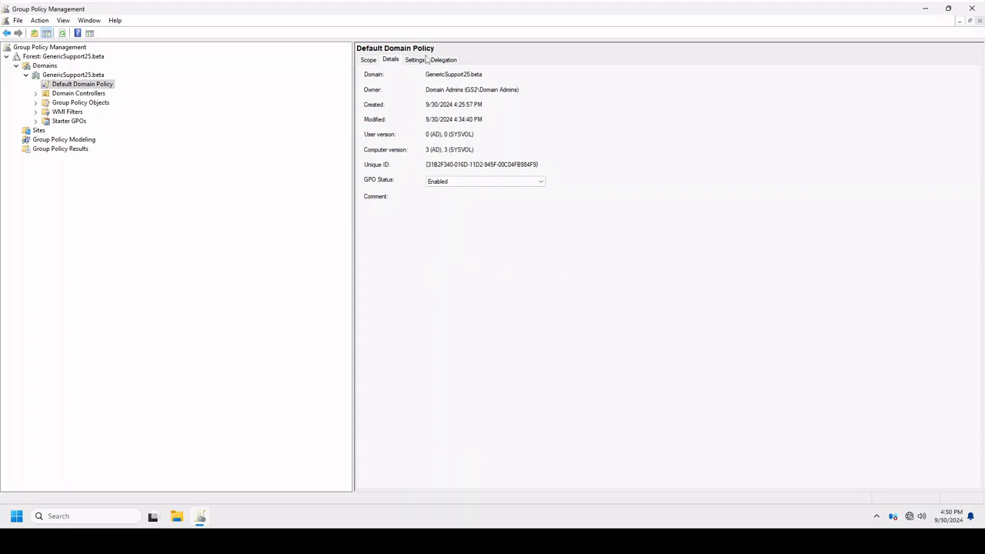
left_click(421, 60)
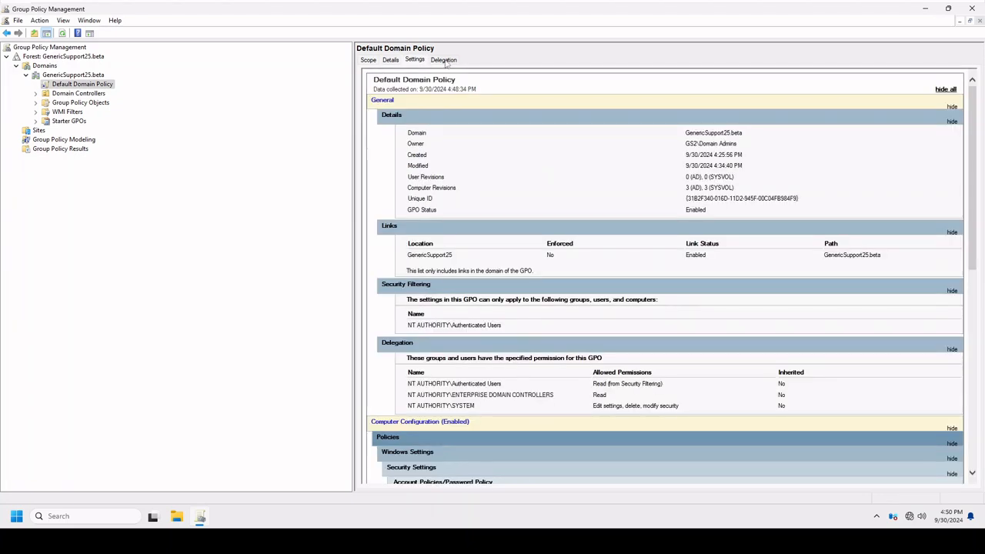
left_click(444, 60)
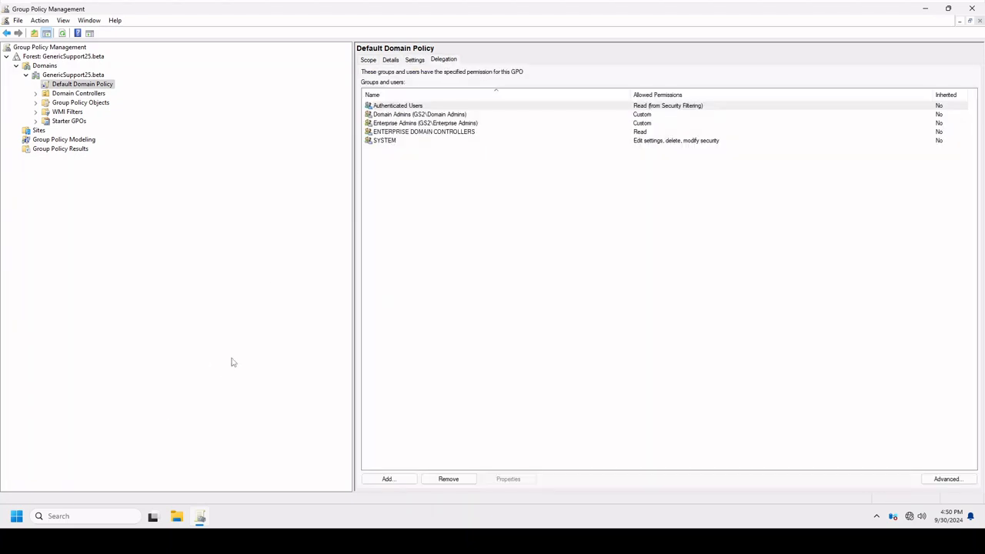
Switch to File Explorer and open the C:\Windows\System32\GroupPolicy folder to check its contents.
left_click(183, 524)
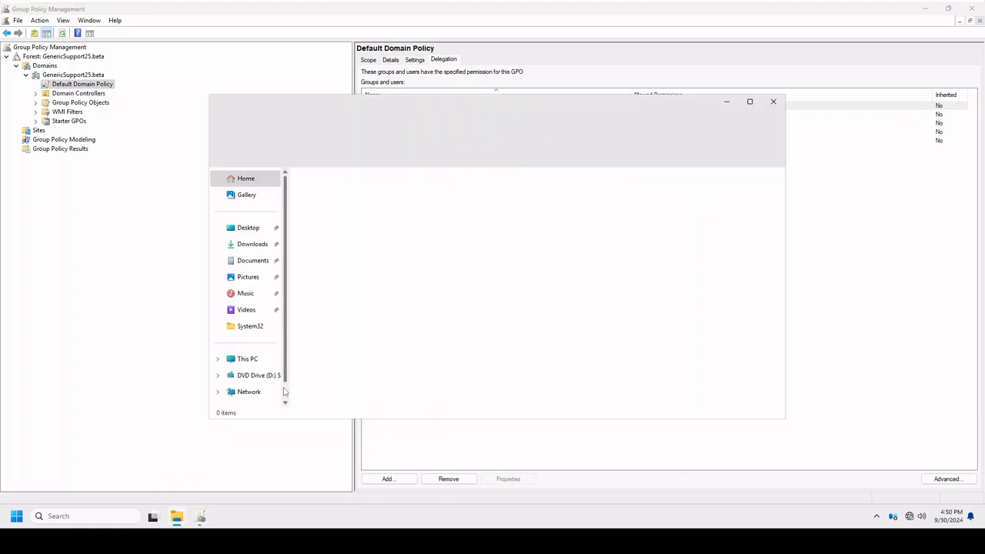
left_click(248, 360)
double_click(364, 218)
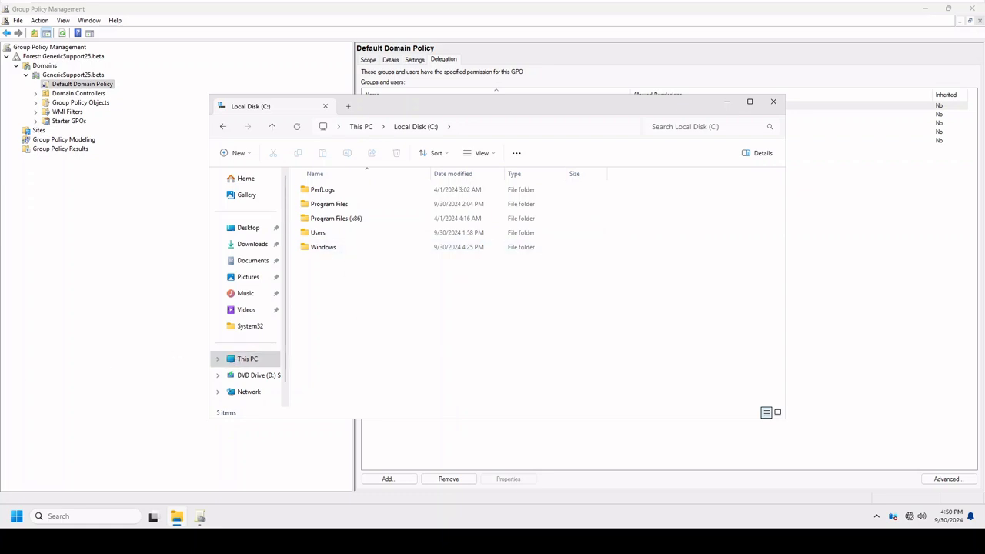
left_click(322, 254)
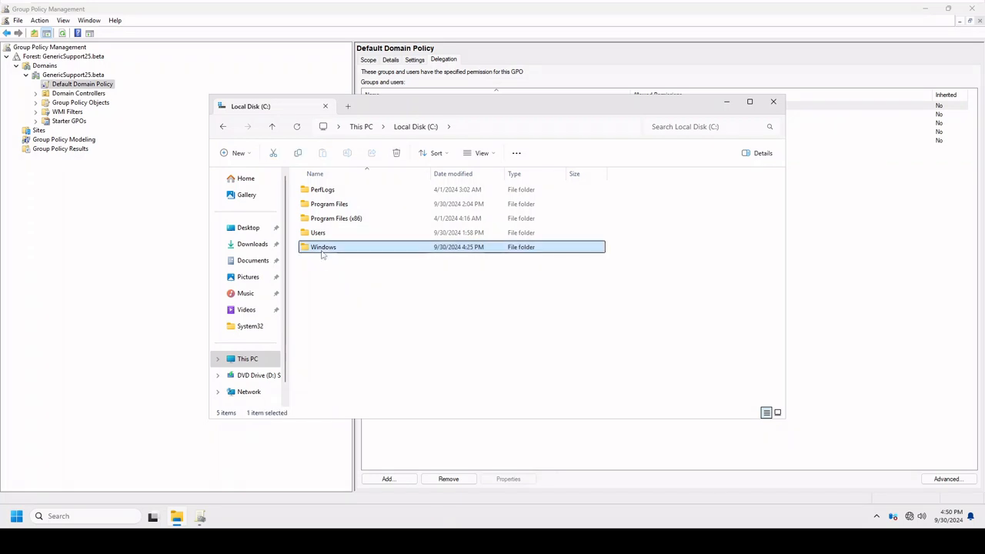
double_click(322, 255)
scroll(409, 354, "down", 8)
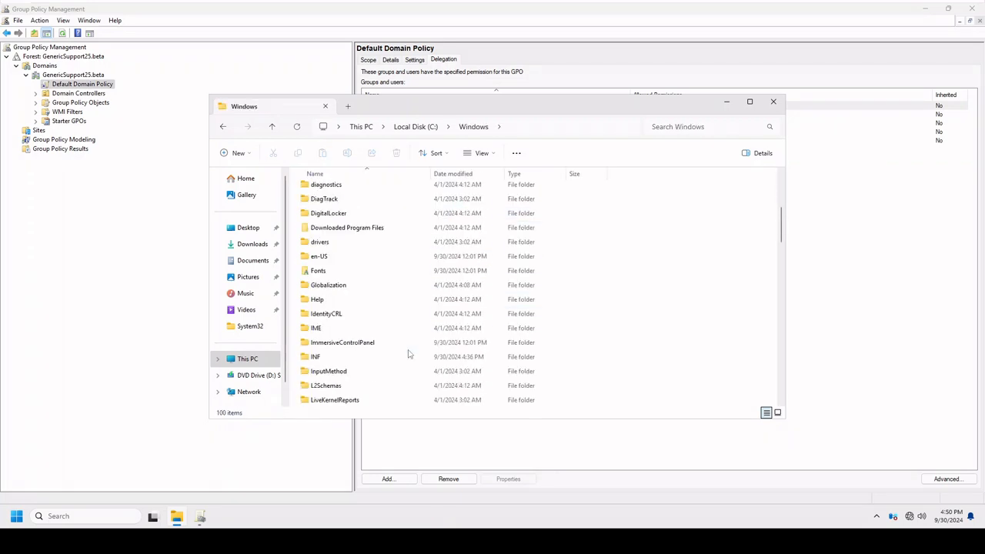
scroll(408, 354, "down", 11)
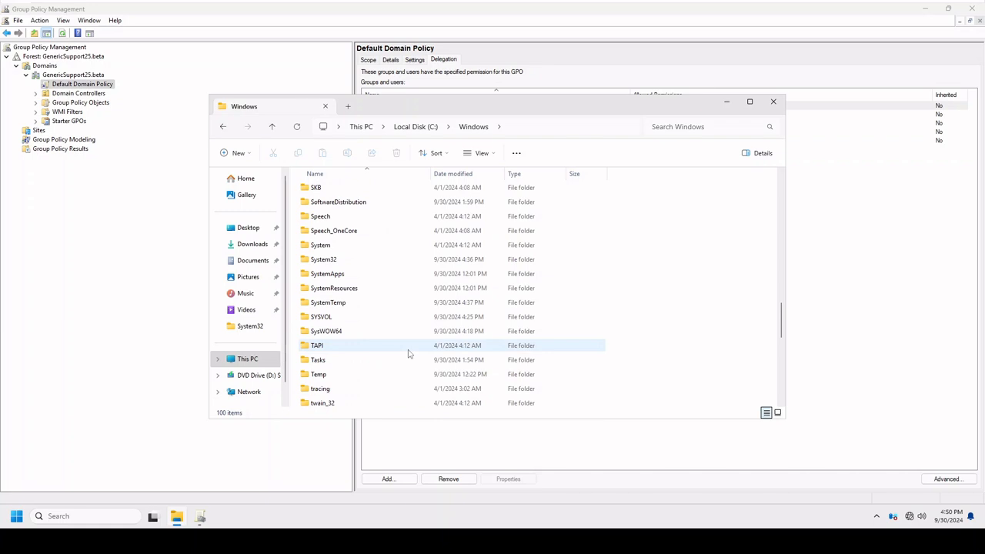
double_click(334, 259)
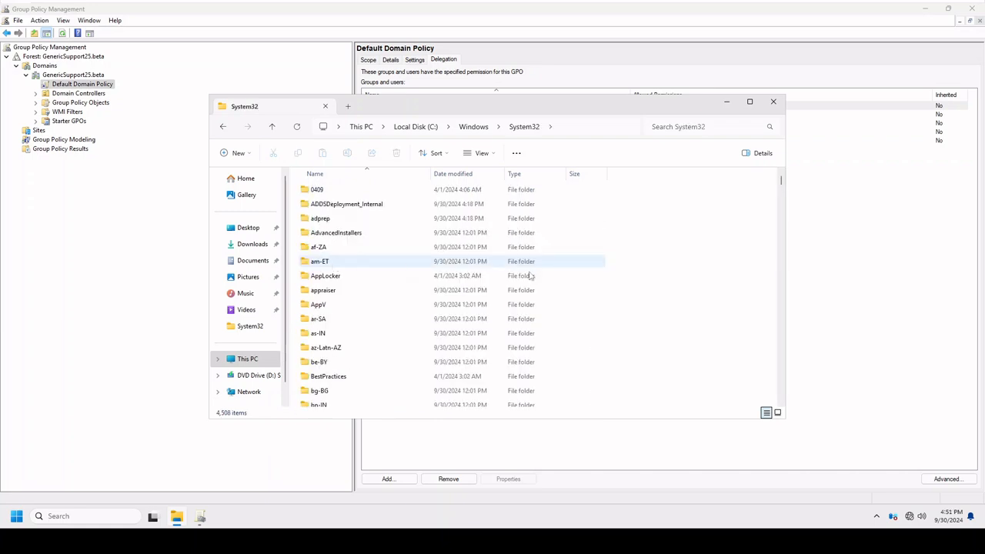
scroll(600, 339, "down", 11)
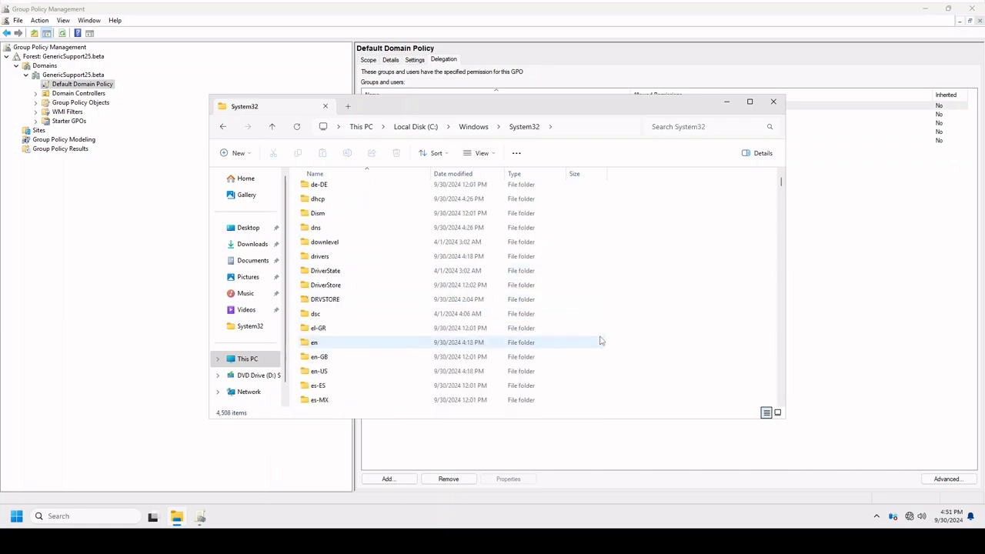
scroll(600, 340, "down", 6)
scroll(600, 339, "down", 1)
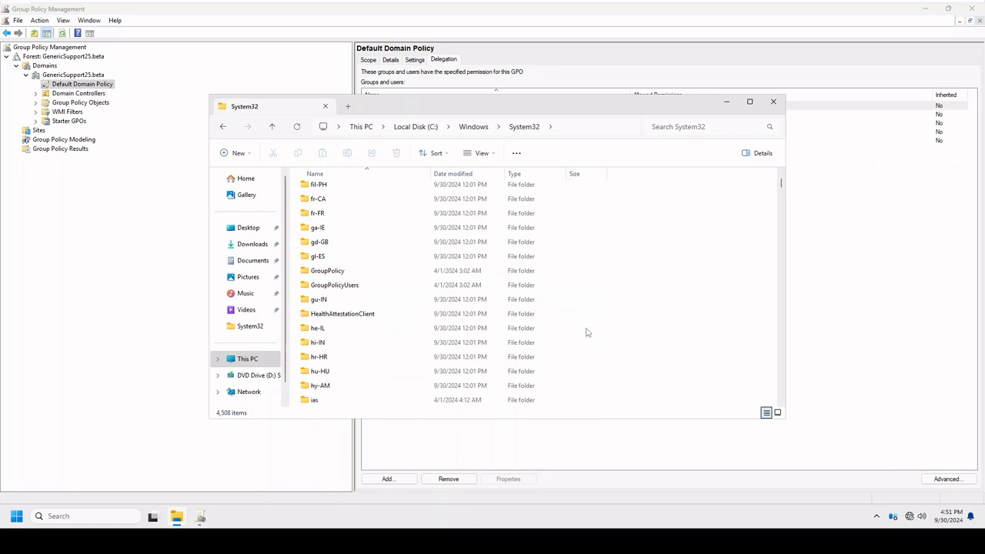
double_click(374, 271)
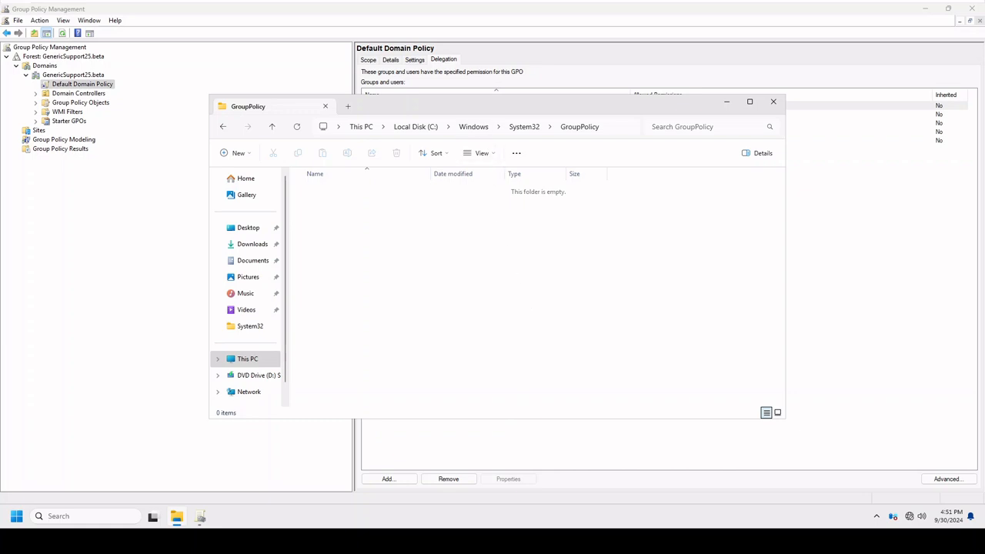
Go back up to C:\Windows and open the PolicyDefinitions folder.
left_click(524, 127)
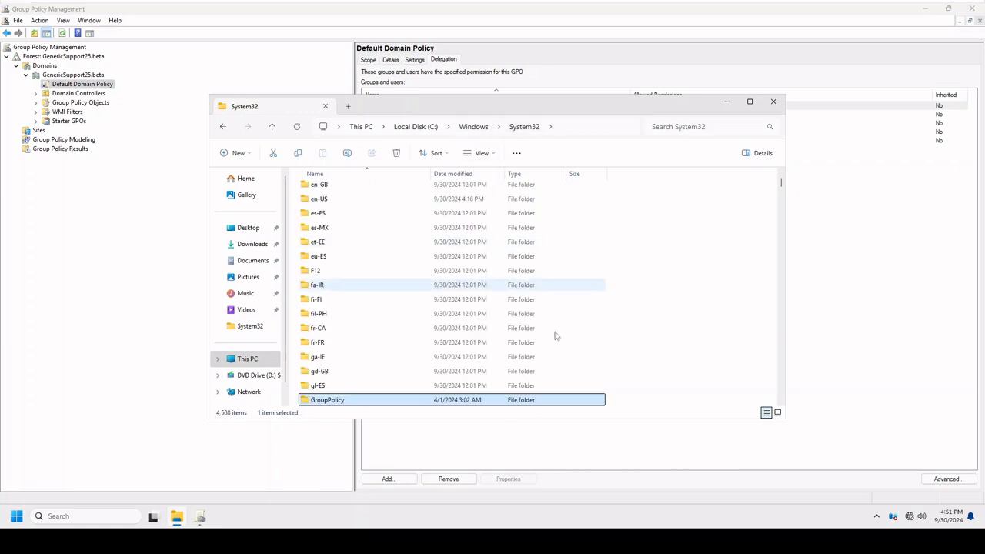
scroll(555, 336, "down", 2)
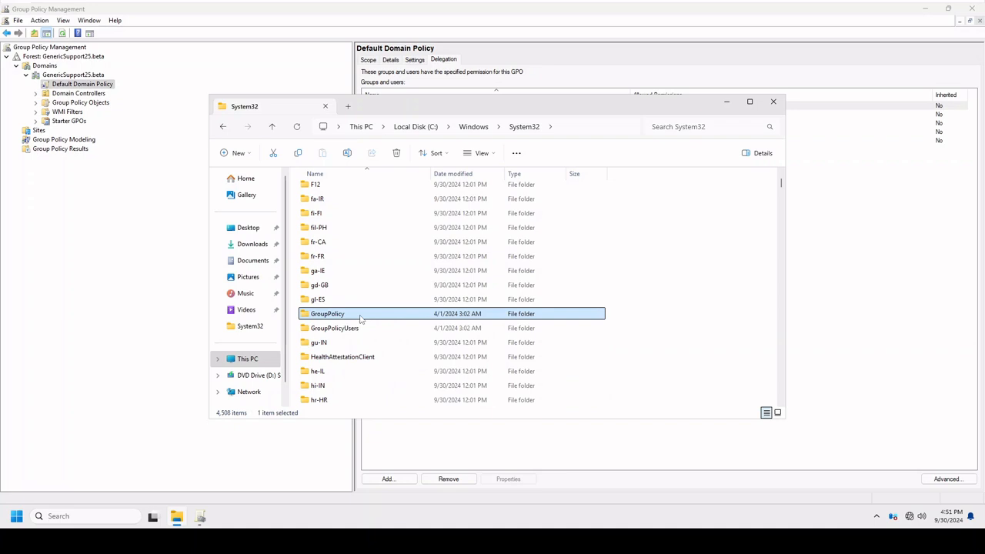
left_click(473, 127)
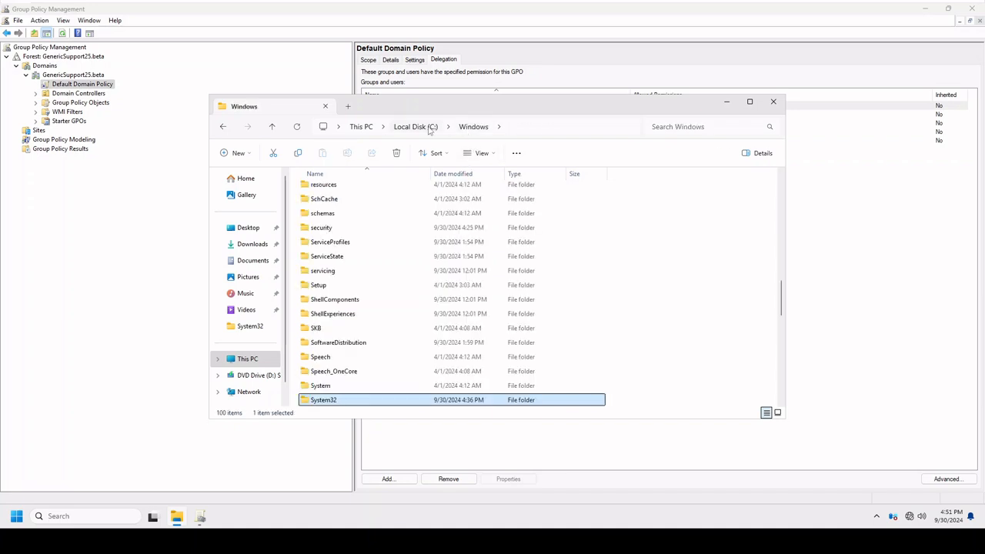
left_click(430, 128)
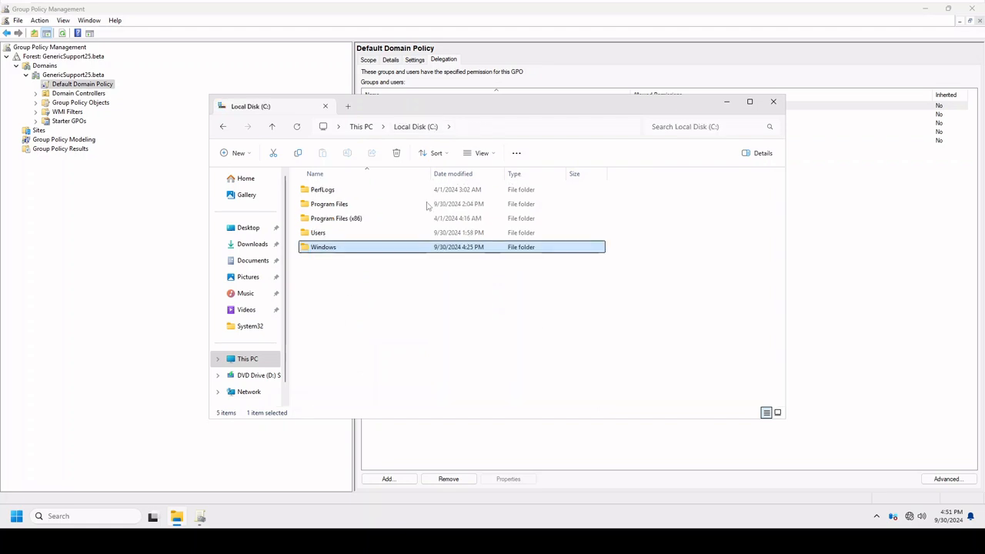
double_click(408, 248)
scroll(521, 350, "down", 8)
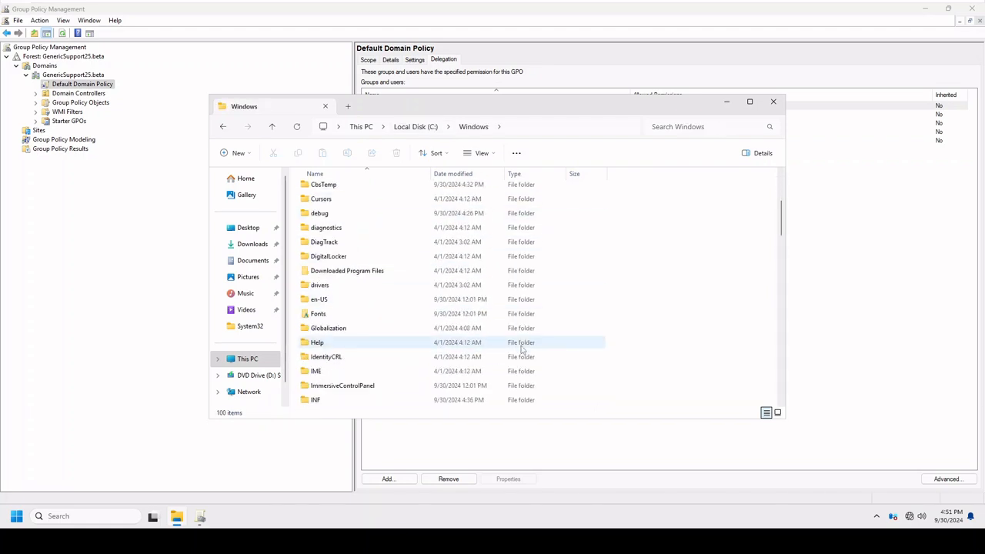
scroll(521, 351, "down", 10)
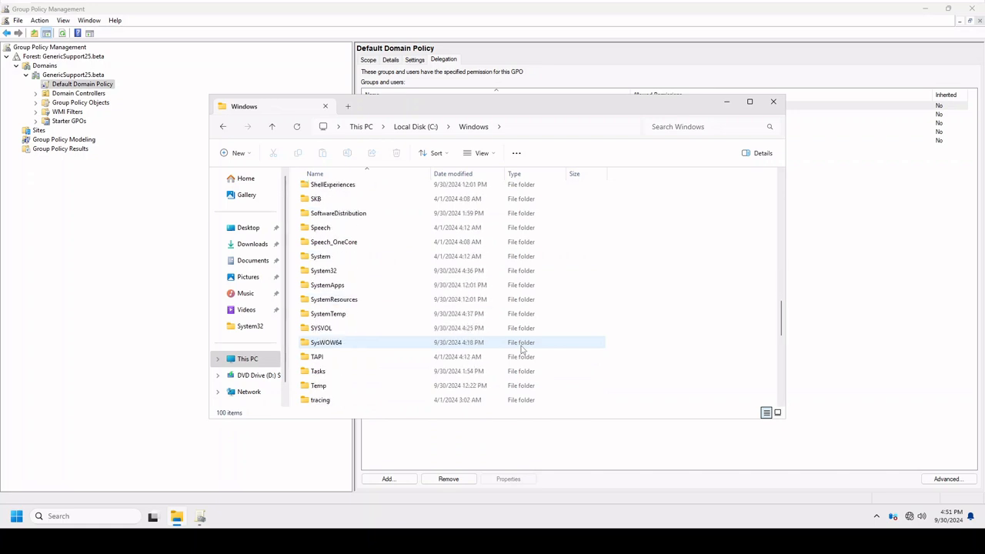
scroll(521, 350, "down", 10)
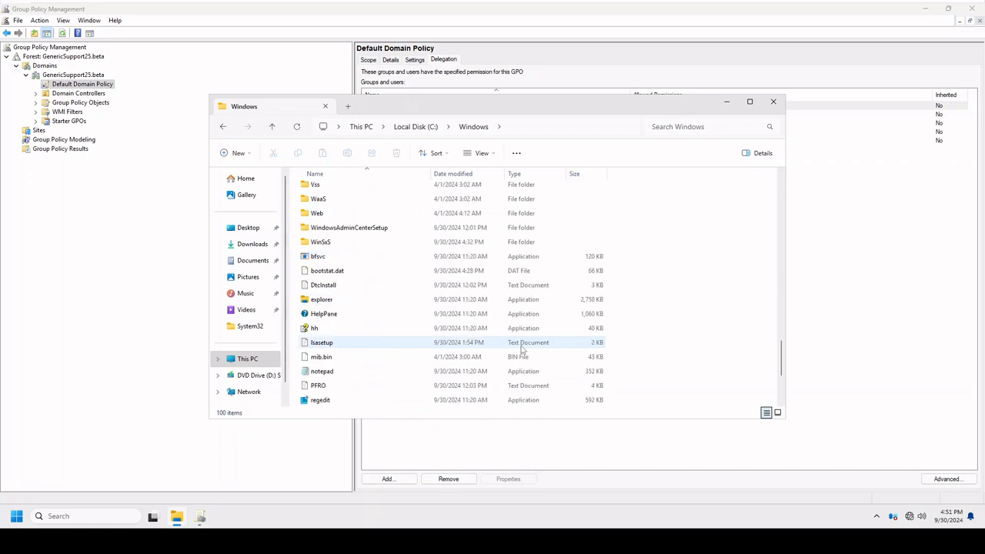
scroll(521, 350, "up", 12)
scroll(521, 350, "up", 5)
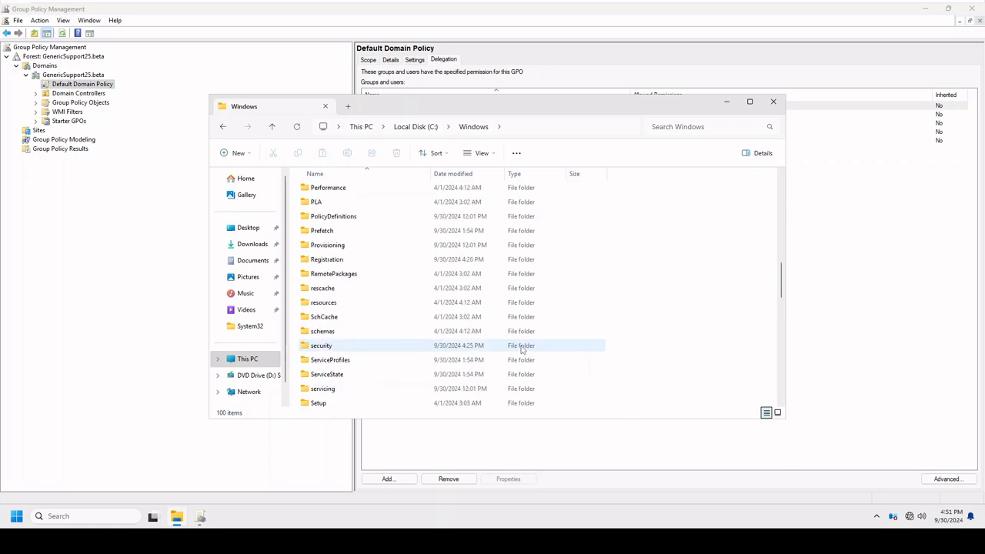
scroll(521, 350, "up", 1)
double_click(339, 257)
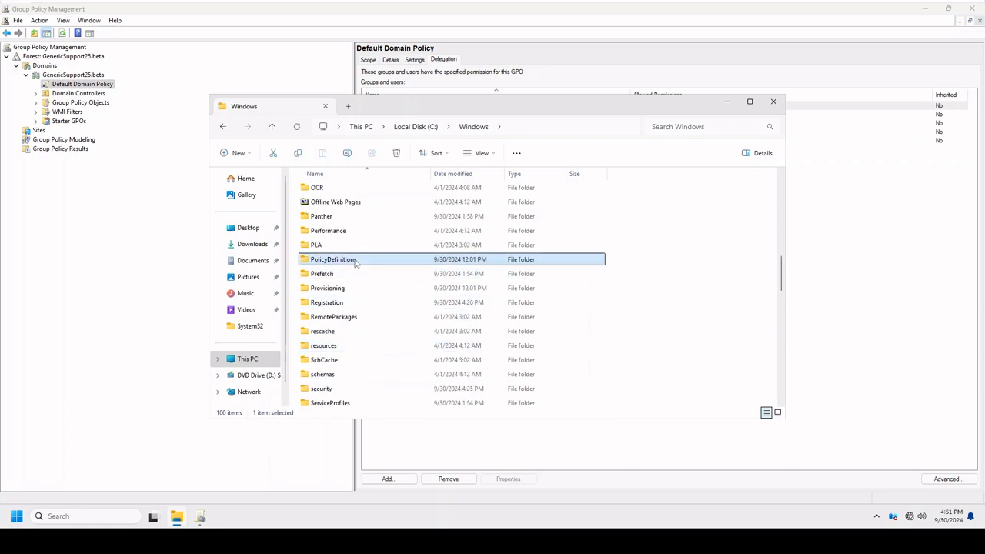
Sort the PolicyDefinitions files by date modified, newest first, and compare WindowsUpdate.admx with NCSI.admx.
left_click(452, 174)
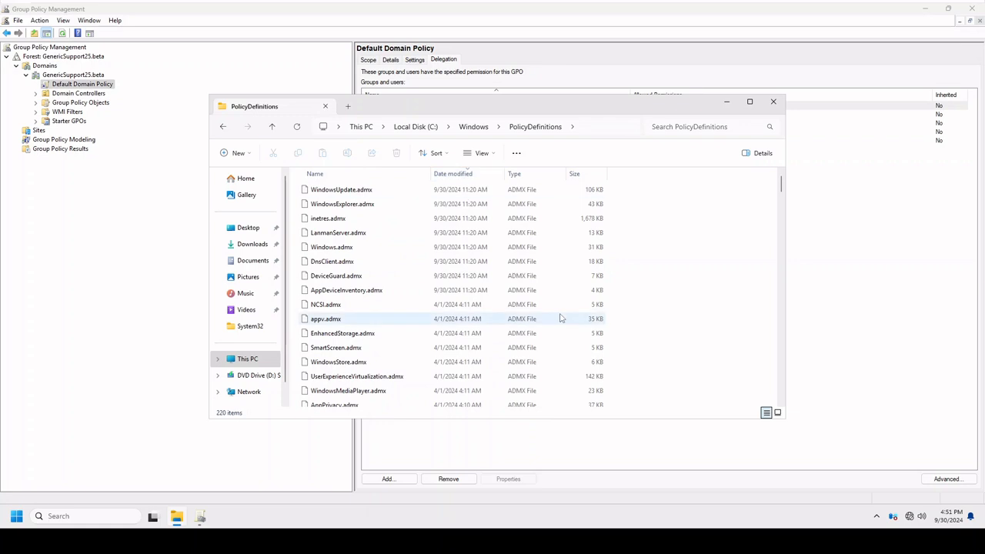
left_click(469, 192)
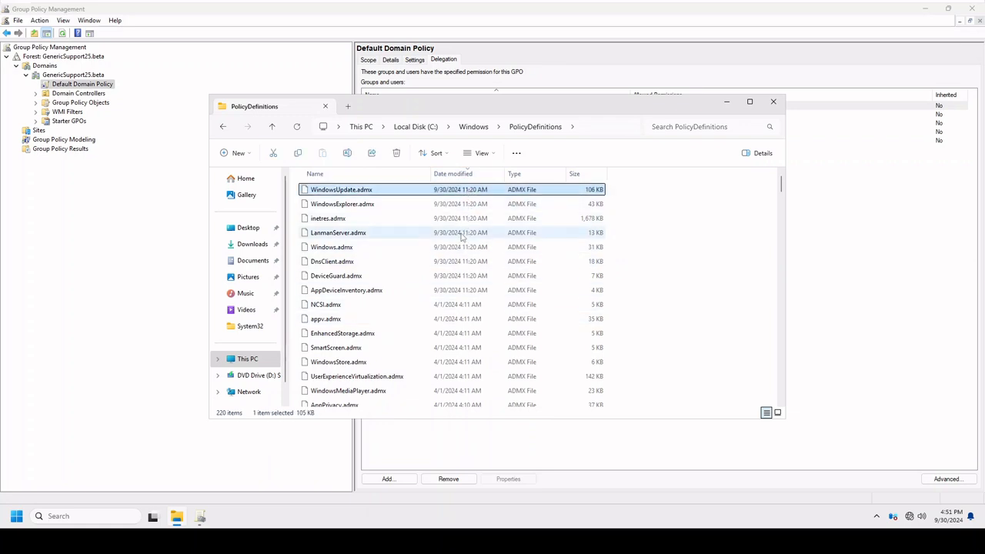
left_click(470, 304)
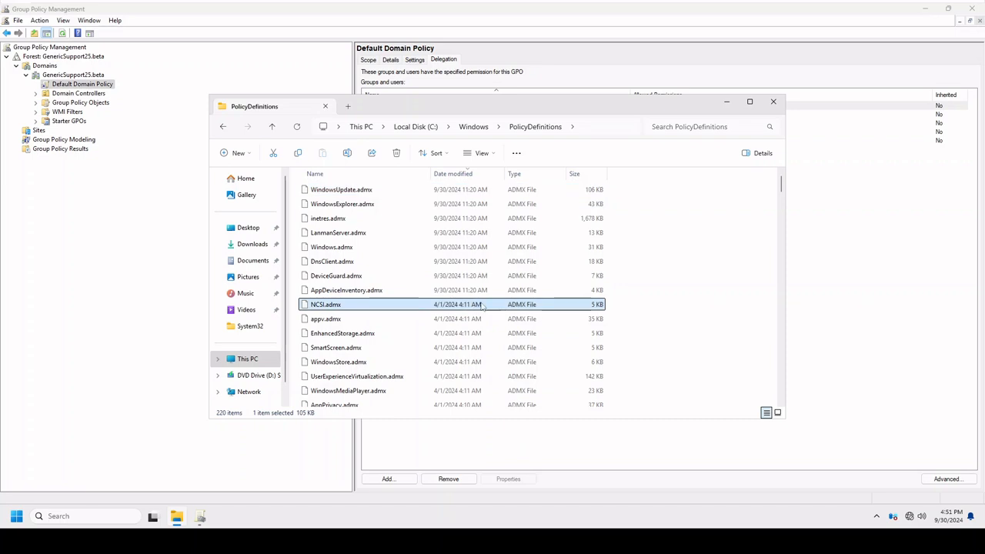
Examine the modification dates through the whole ADMX template list, then recheck appv.admx and NCSI.admx.
scroll(605, 340, "down", 3)
scroll(605, 340, "down", 10)
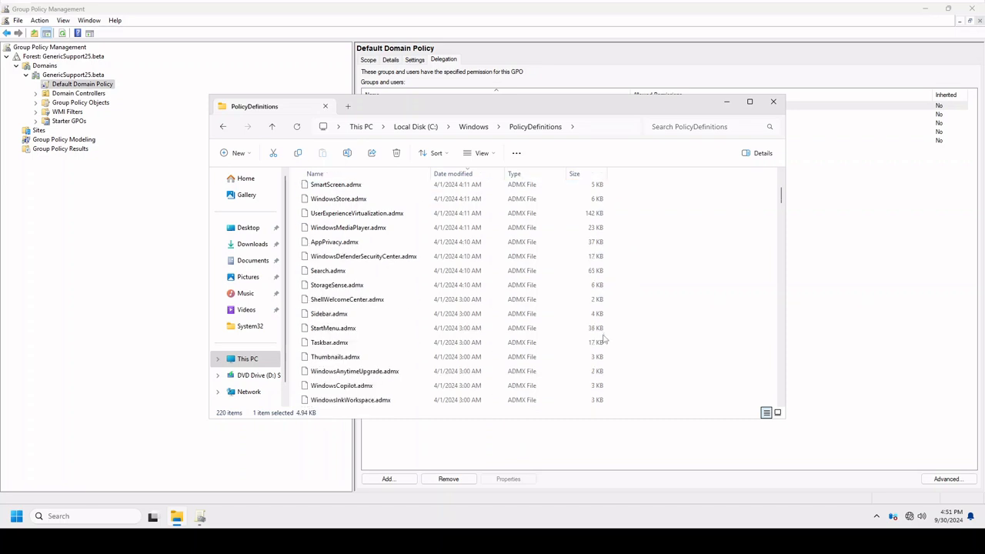
scroll(605, 340, "down", 10)
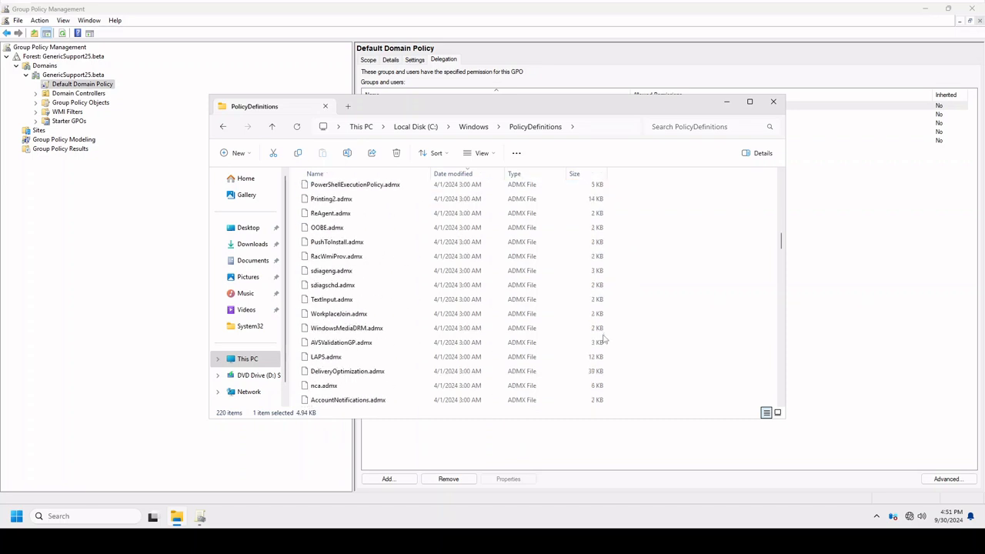
scroll(605, 340, "down", 10)
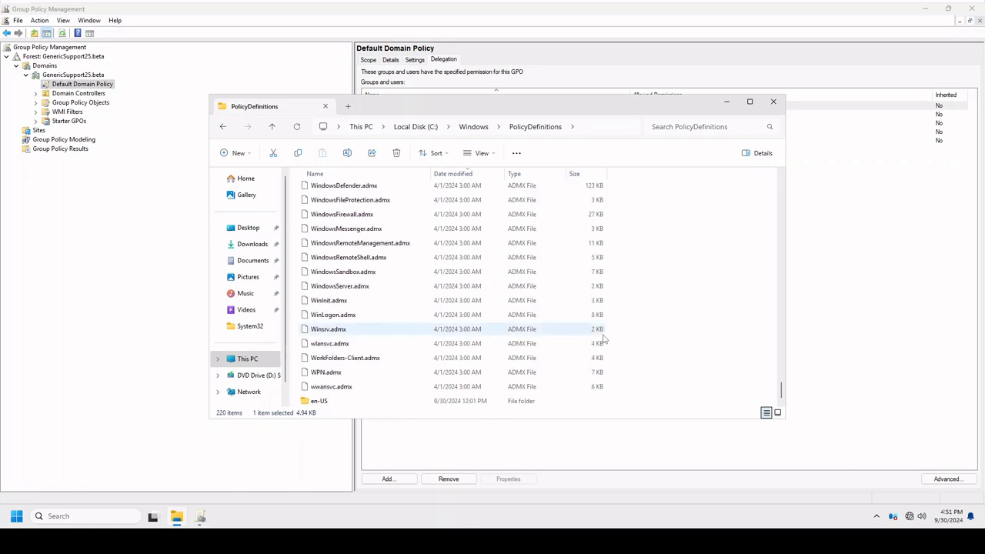
scroll(605, 341, "up", 20)
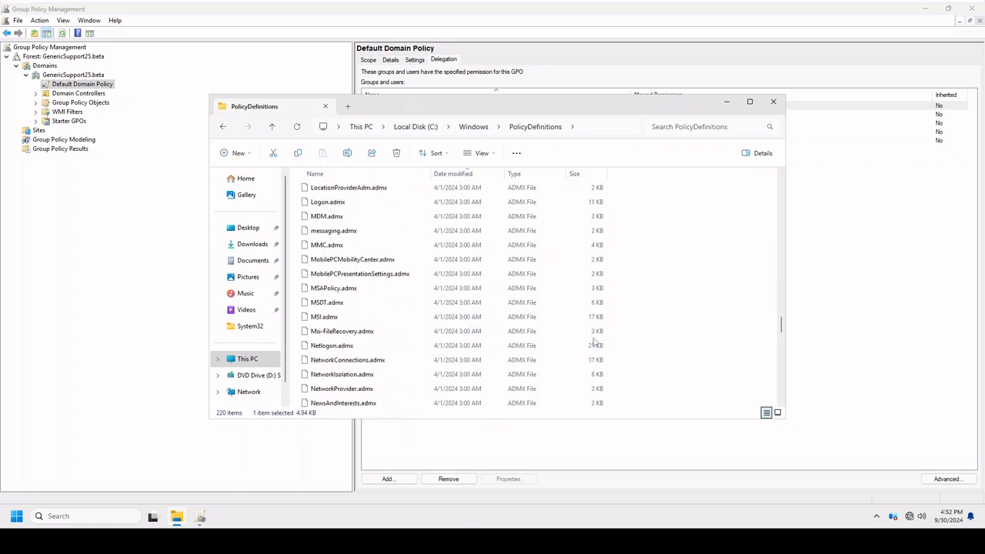
scroll(593, 342, "up", 10)
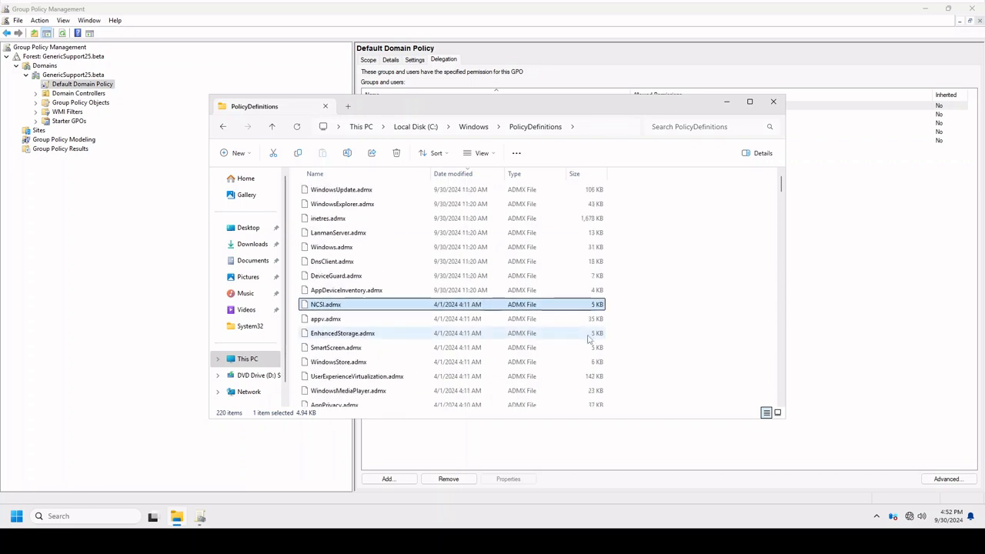
left_click(433, 321)
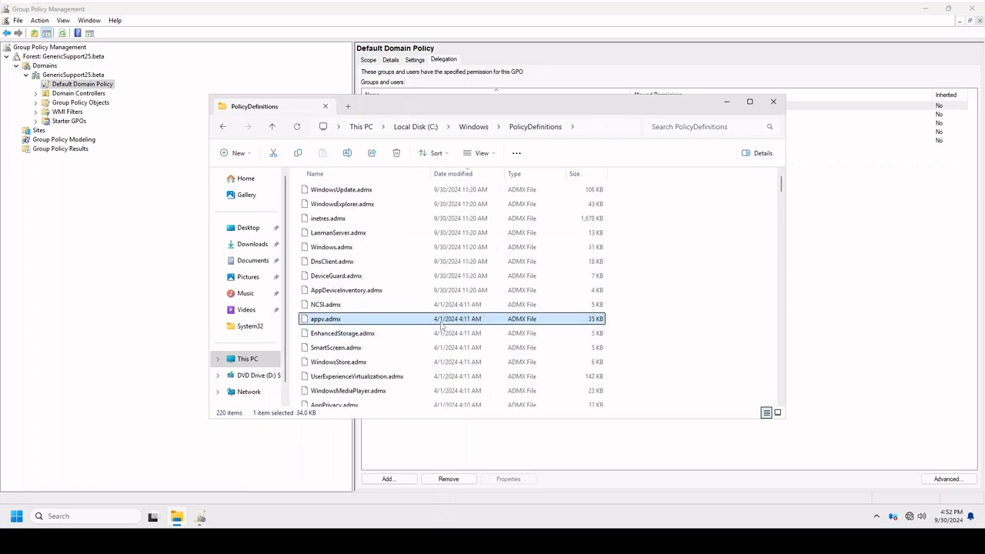
left_click(444, 306)
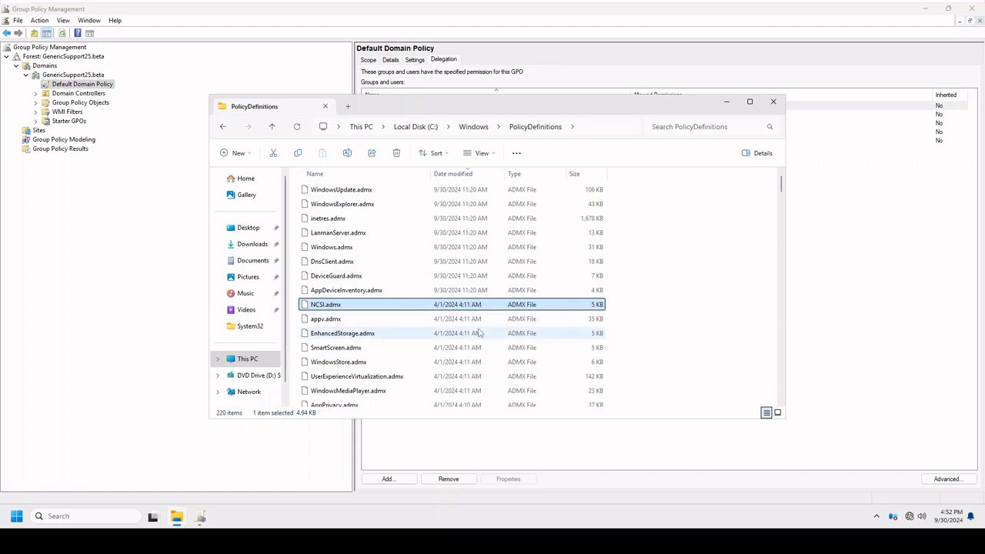
Review the digital signatures, security and file details of NCSI.admx, including its creation date, and close its properties without changes.
scroll(596, 359, "down", 8)
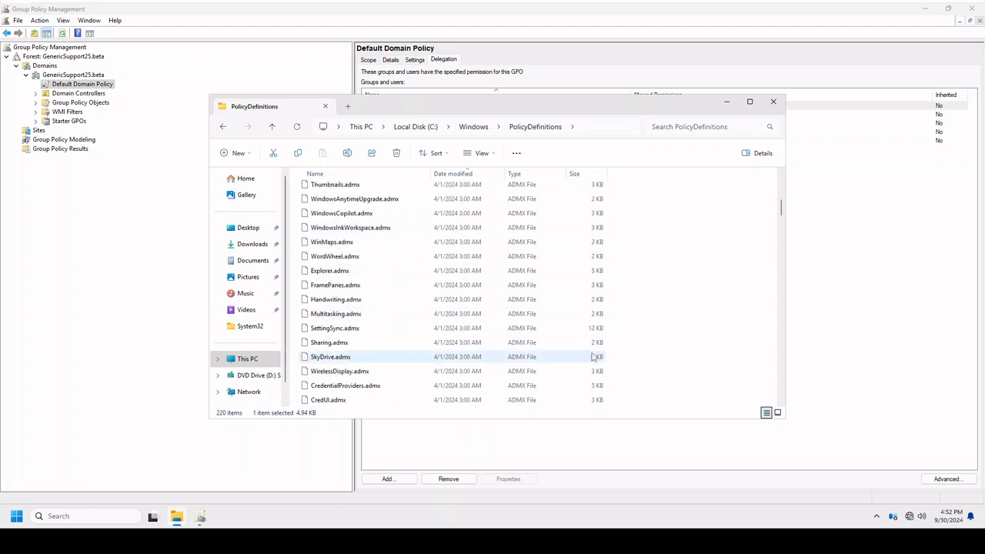
scroll(597, 360, "up", 7)
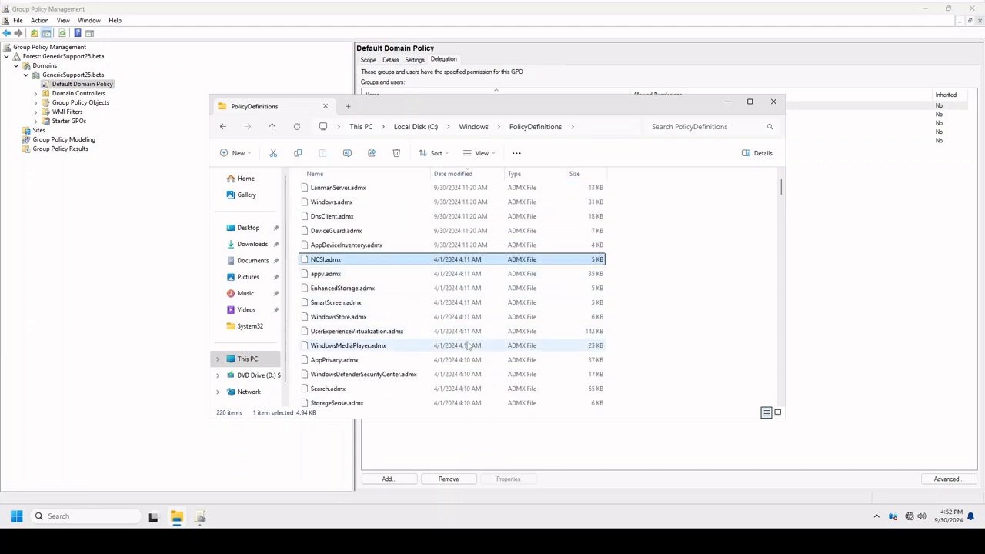
right_click(337, 261)
left_click(403, 401)
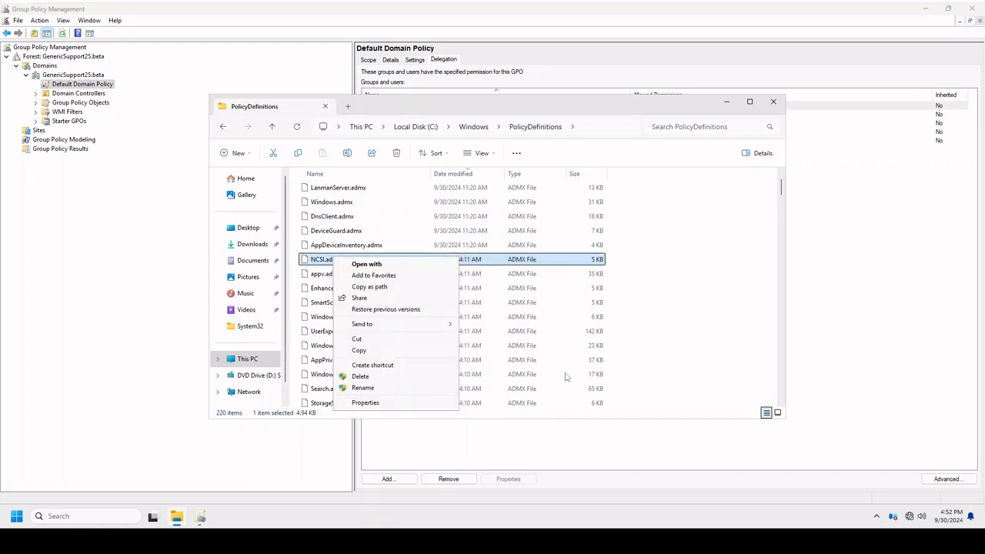
left_click(383, 404)
left_click(387, 262)
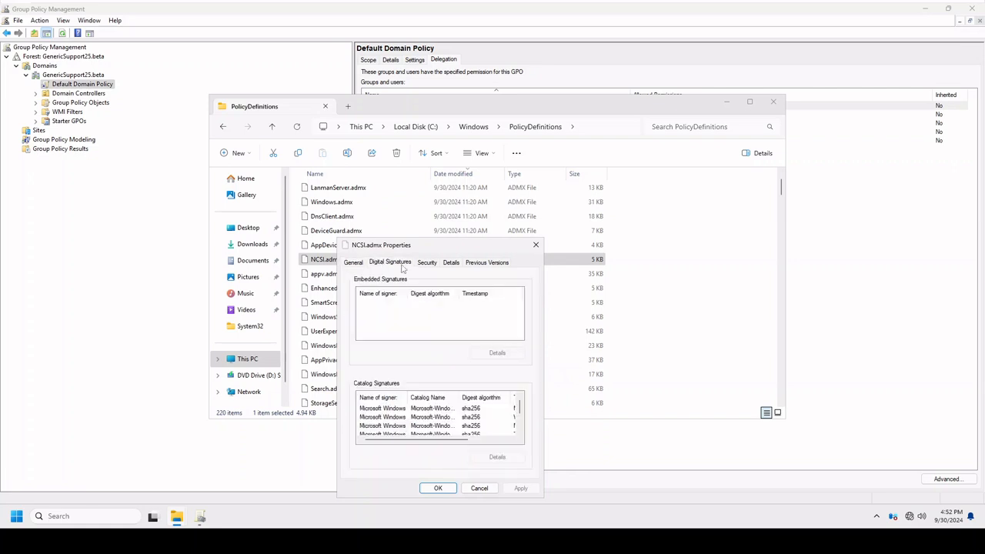
left_click(428, 263)
left_click(451, 263)
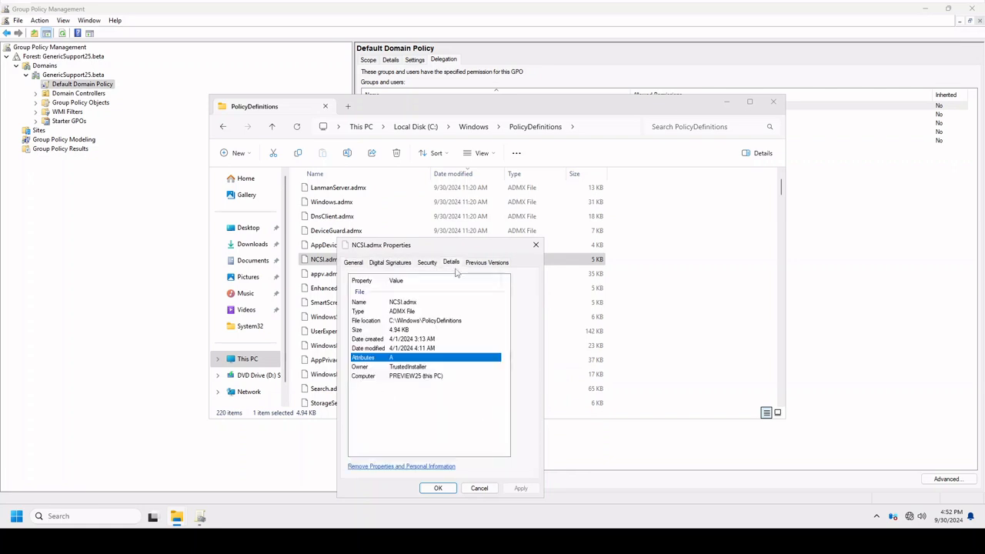
left_click(433, 340)
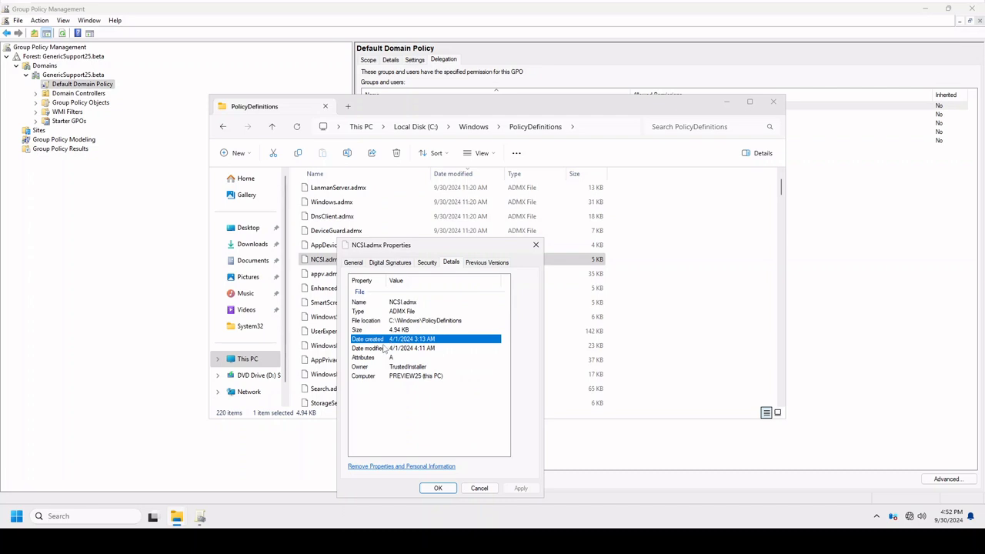
left_click_drag(398, 251, 552, 231)
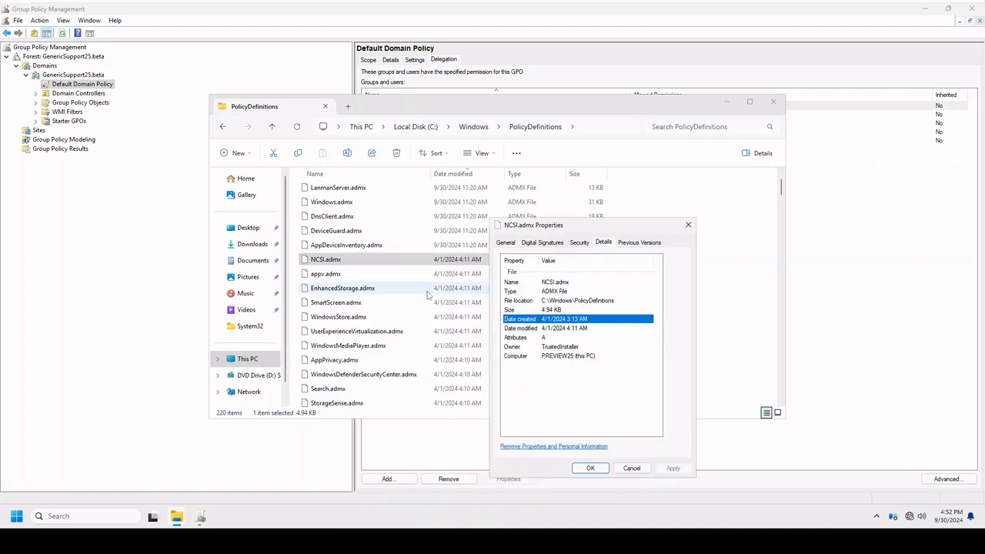
left_click(631, 468)
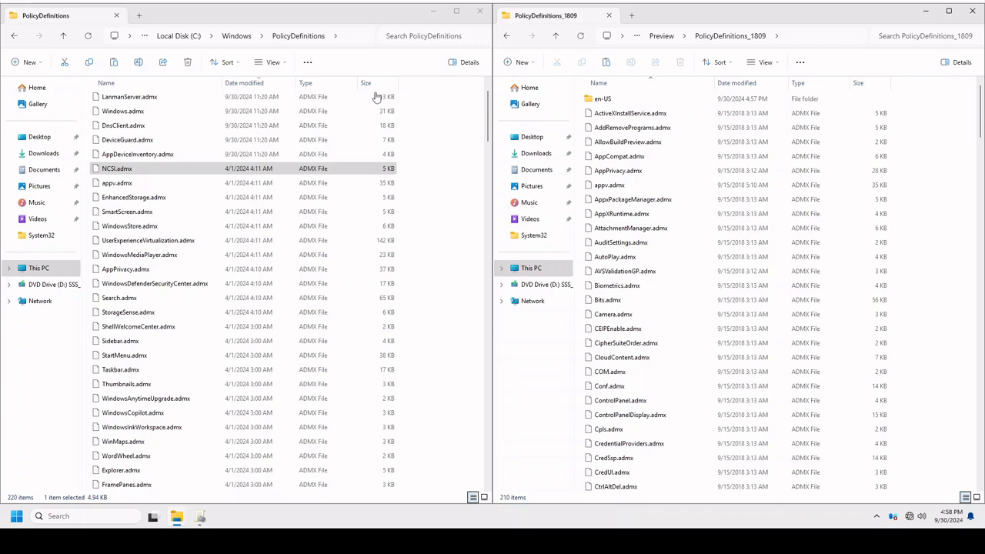
Sort the files in C:\Windows\PolicyDefinitions by name in ascending order.
scroll(374, 196, "up", 1)
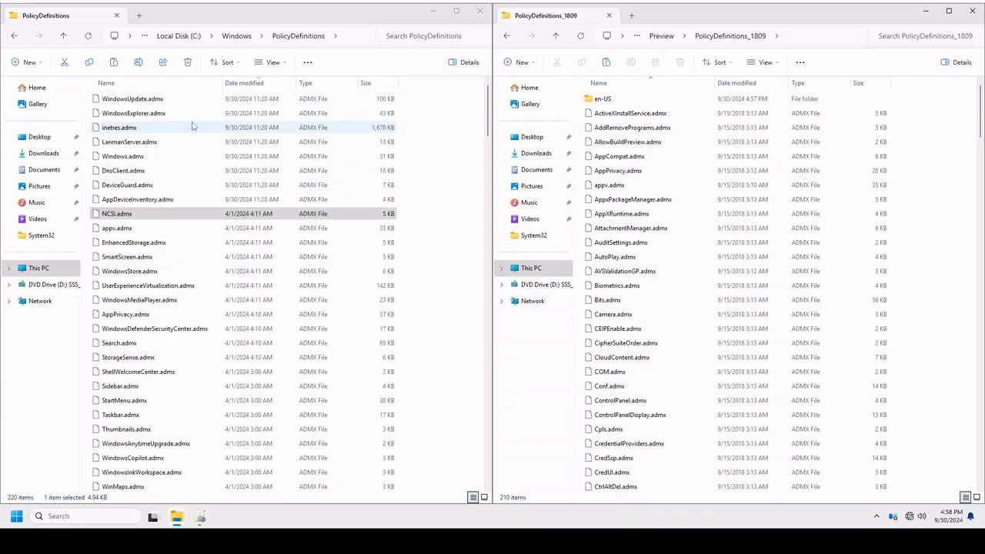
left_click(157, 83)
scroll(219, 183, "up", 20)
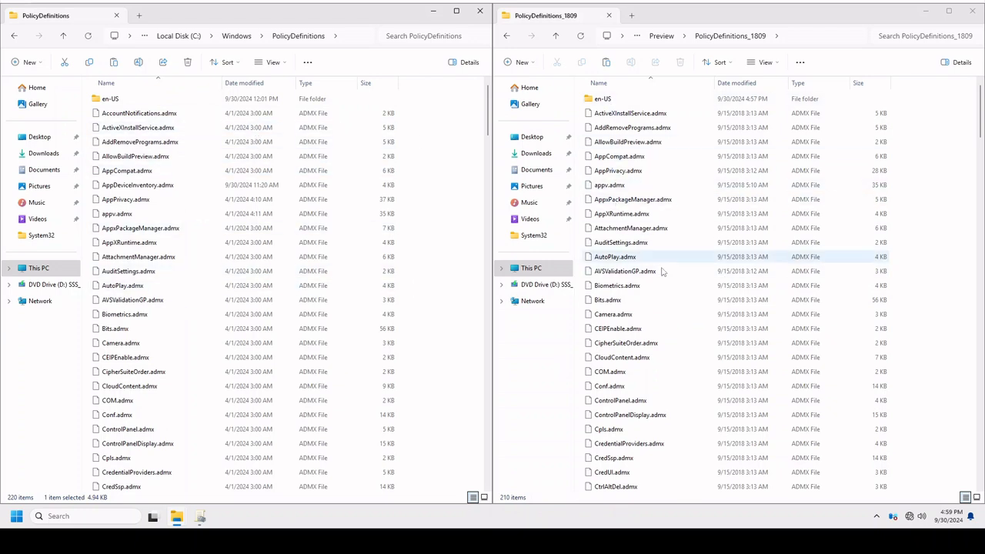
Compare the ADMX files at the start of PolicyDefinitions and PolicyDefinitions_1809, checking AccountNotifications, AllowBuildPreview, AppCompat, AppPrivacy and AppDeviceInventory.
scroll(770, 350, "down", 2)
scroll(773, 355, "up", 2)
scroll(685, 389, "down", 4)
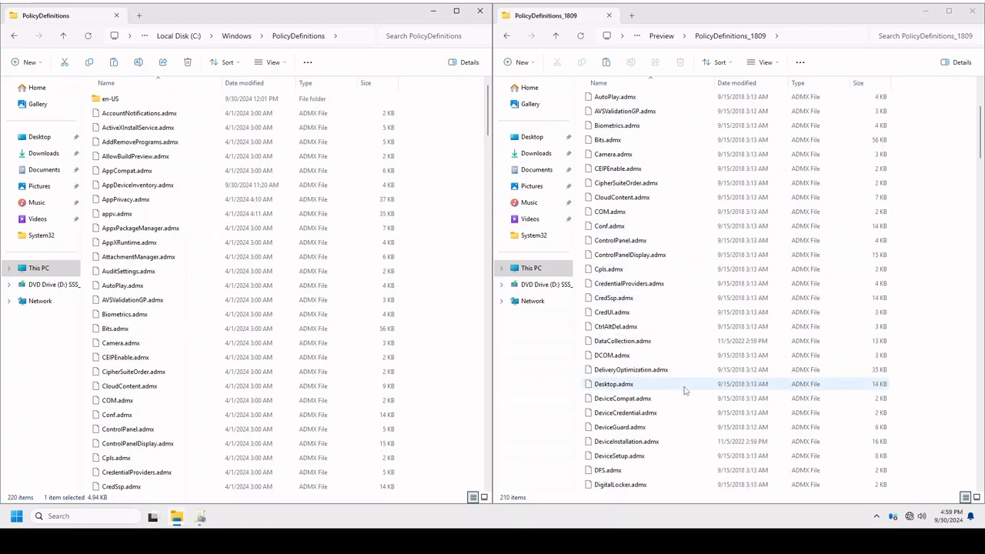
scroll(685, 391, "up", 5)
left_click(612, 113)
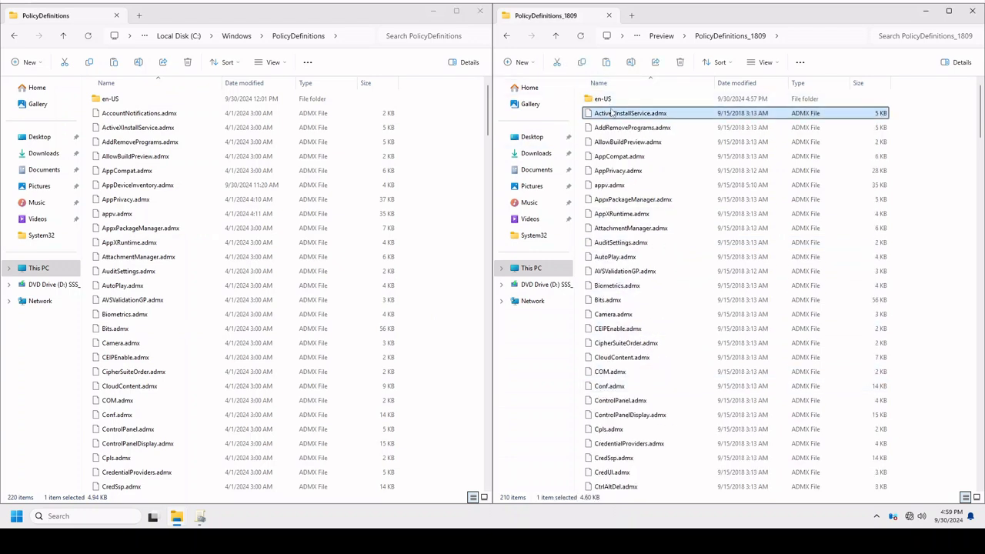
left_click(177, 113)
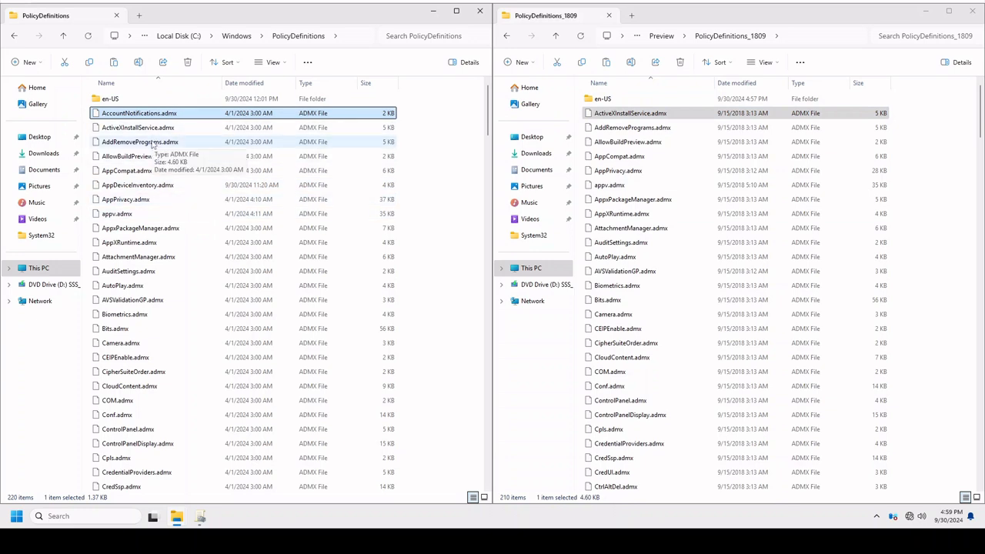
left_click(151, 157)
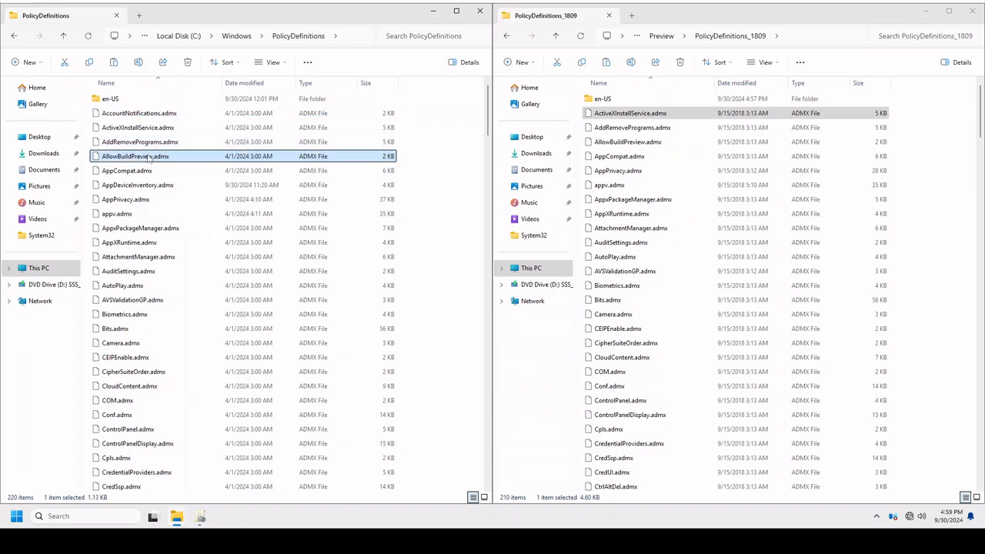
left_click(631, 143)
left_click(137, 171)
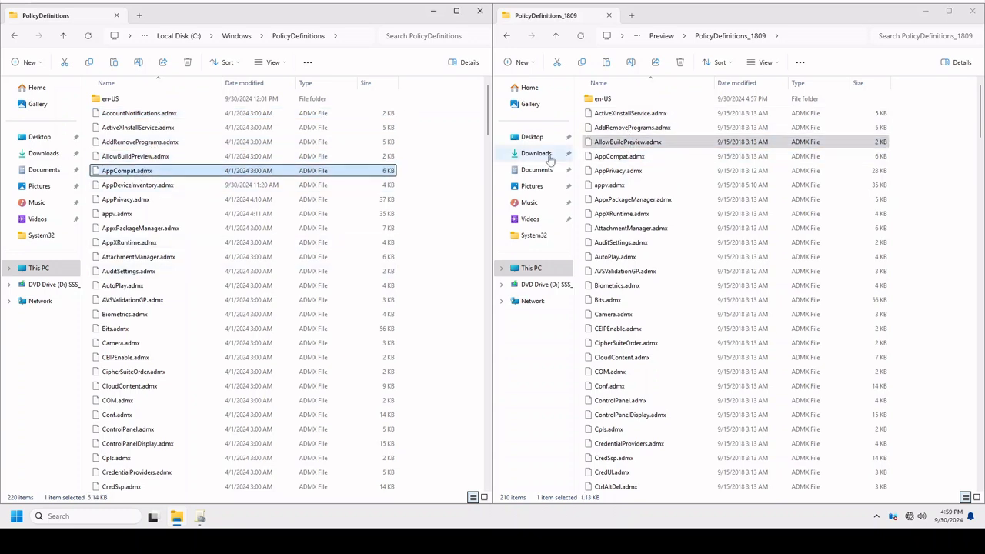
left_click(601, 158)
left_click(601, 172)
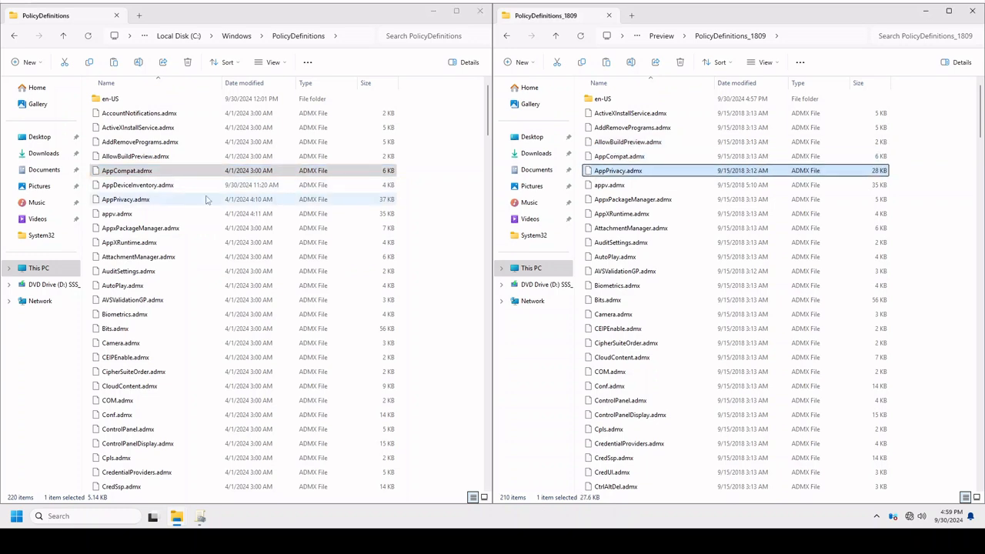
left_click(146, 185)
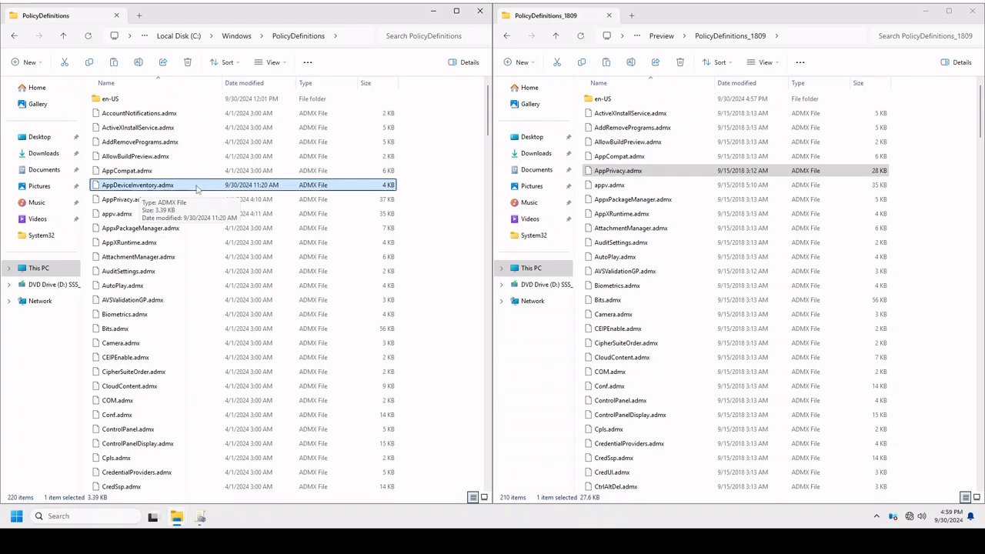
Switch to Group Policy Management and look through Starter GPOs, Group Policy Results, Group Policy Modeling and Sites.
mouse_move(202, 515)
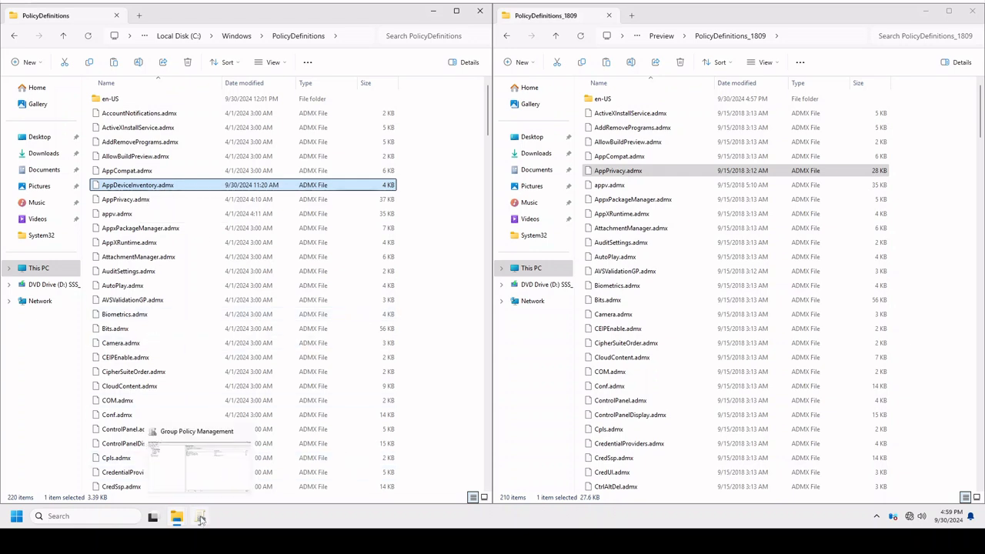
left_click(224, 469)
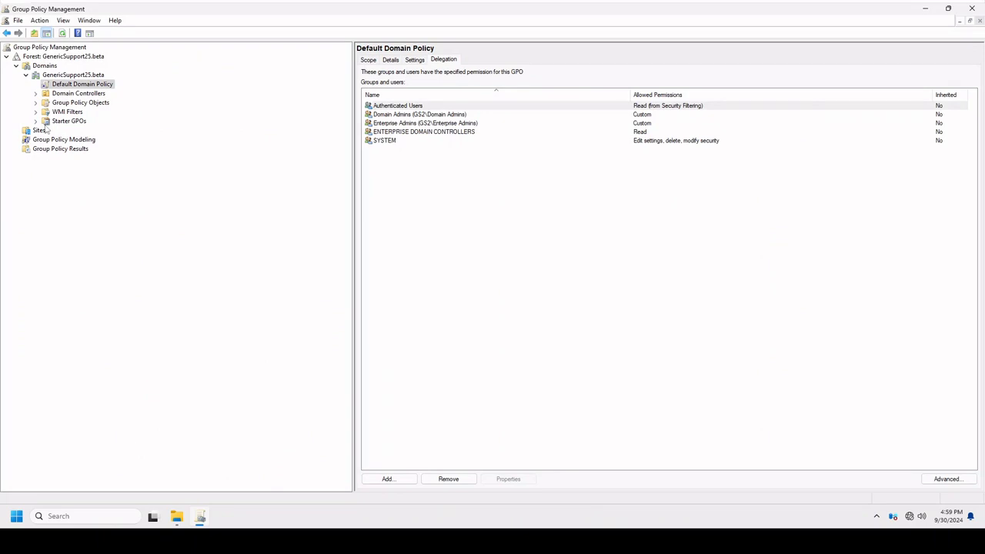
left_click(68, 121)
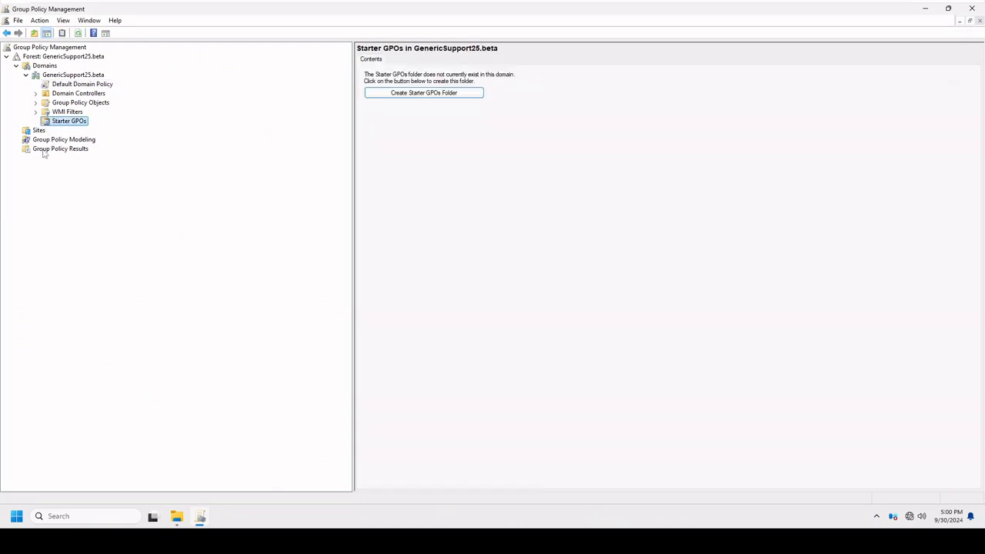
left_click(43, 151)
left_click(39, 140)
left_click(38, 131)
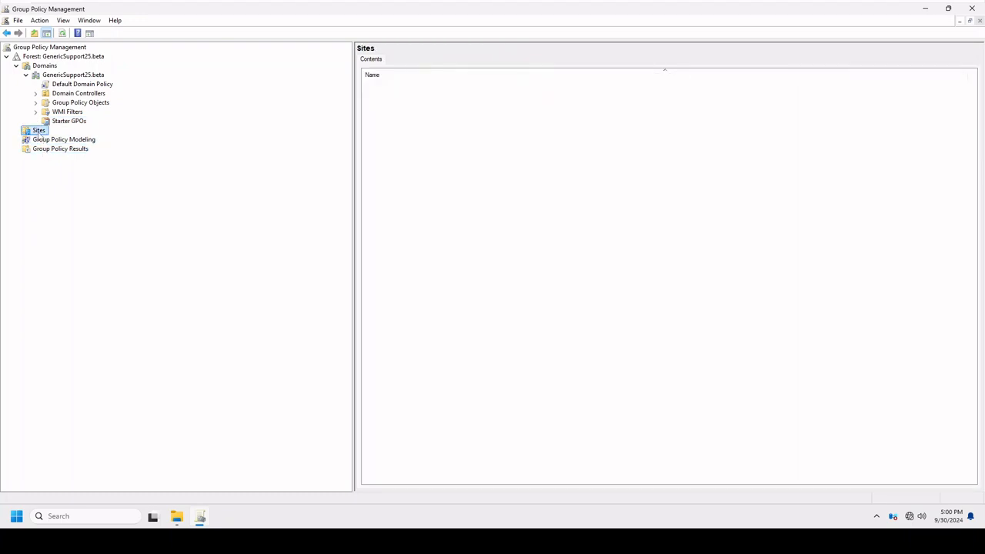
Create a new GPO named Test under Group Policy Objects, without a source starter GPO.
left_click(70, 104)
right_click(77, 105)
left_click(89, 114)
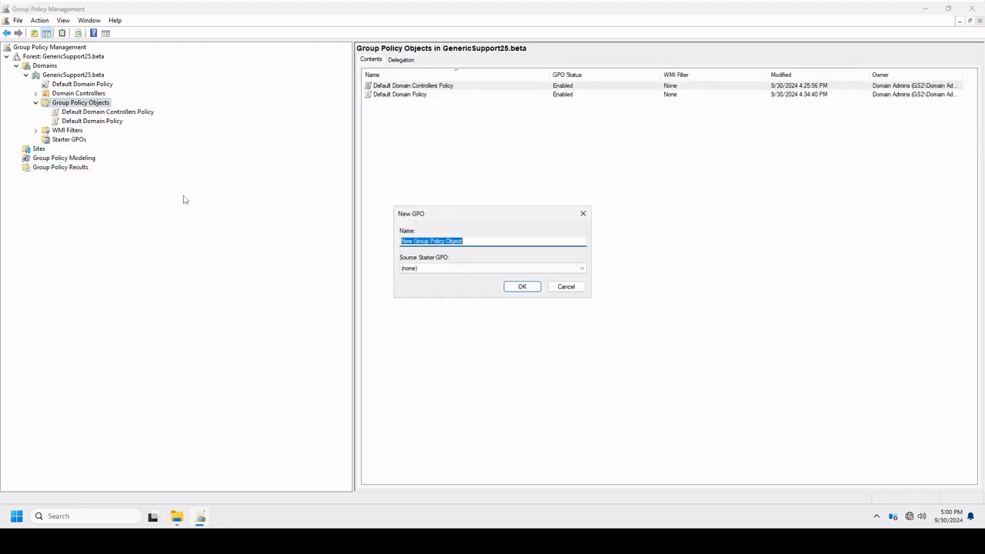
key("BackSpace")
key("Return")
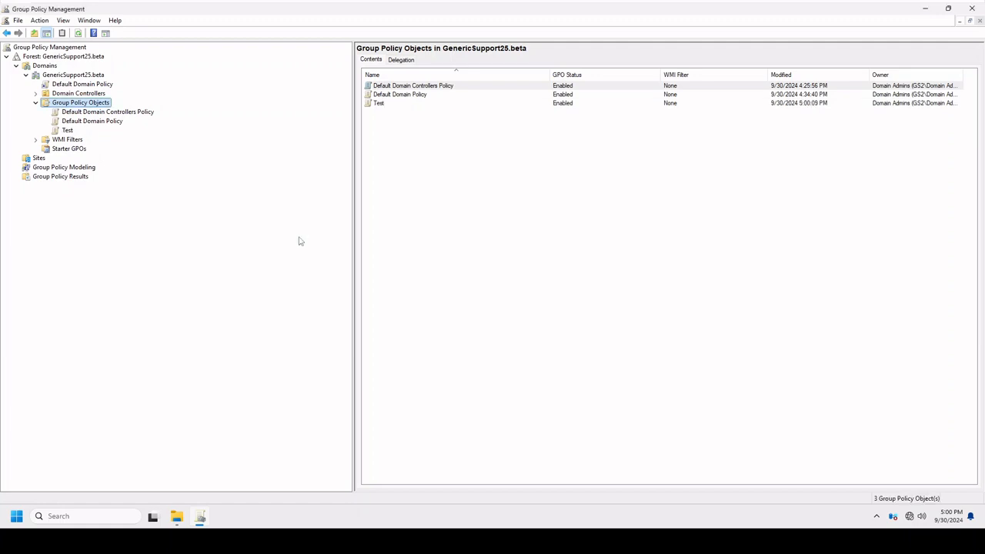
Open the Test GPO for editing and maximize the editor window.
right_click(67, 130)
left_click(90, 136)
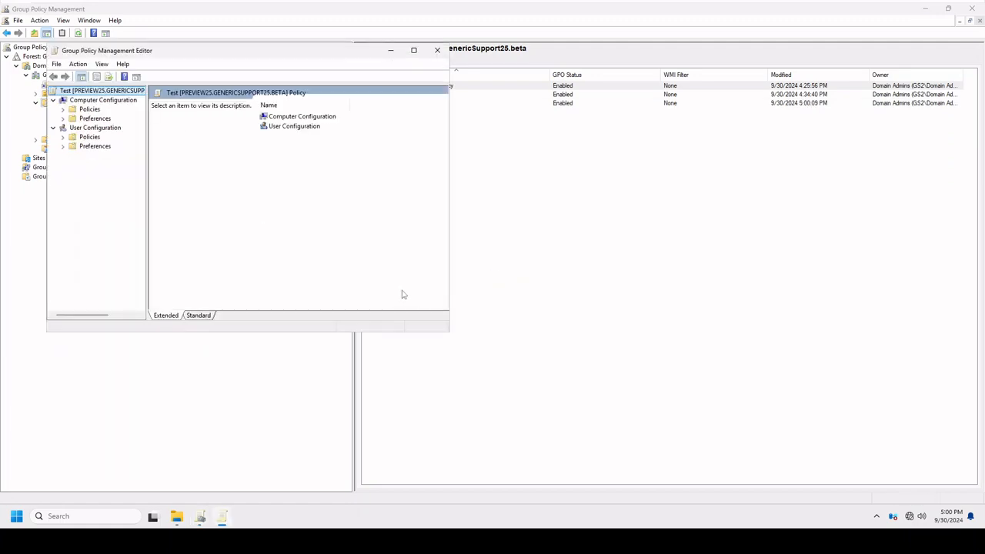
double_click(262, 53)
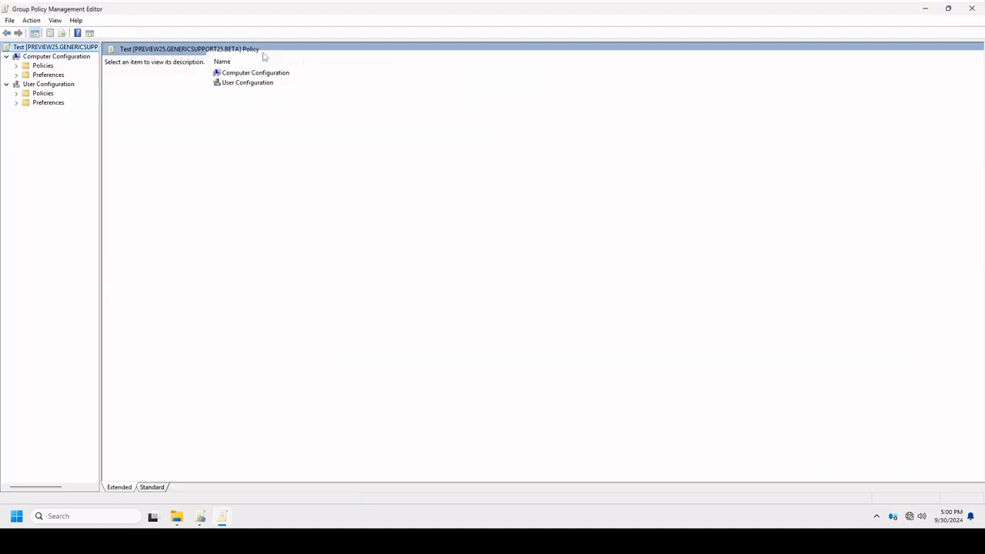
Expand Windows Settings, Security Settings, Administrative Templates and Preferences under Computer Configuration to review the policy categories.
double_click(41, 67)
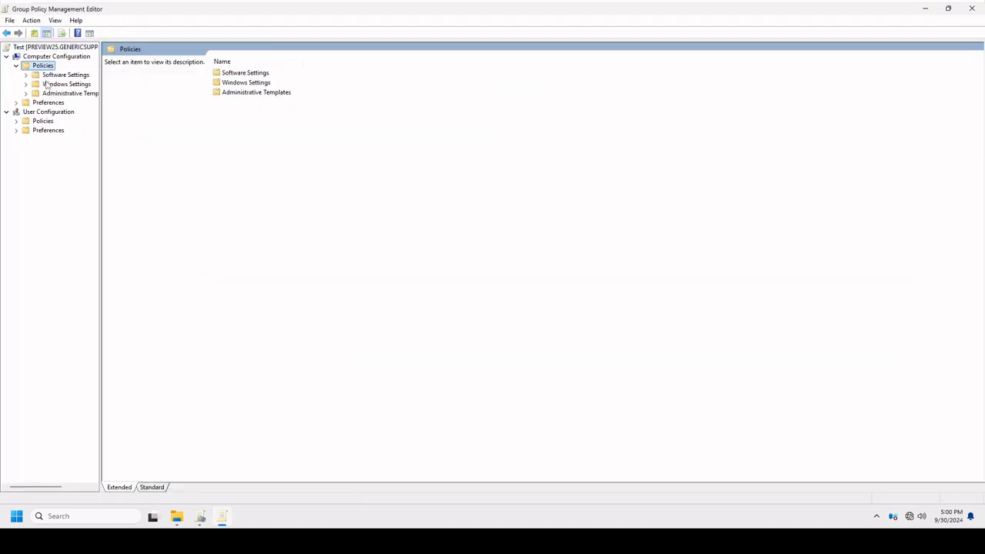
double_click(49, 84)
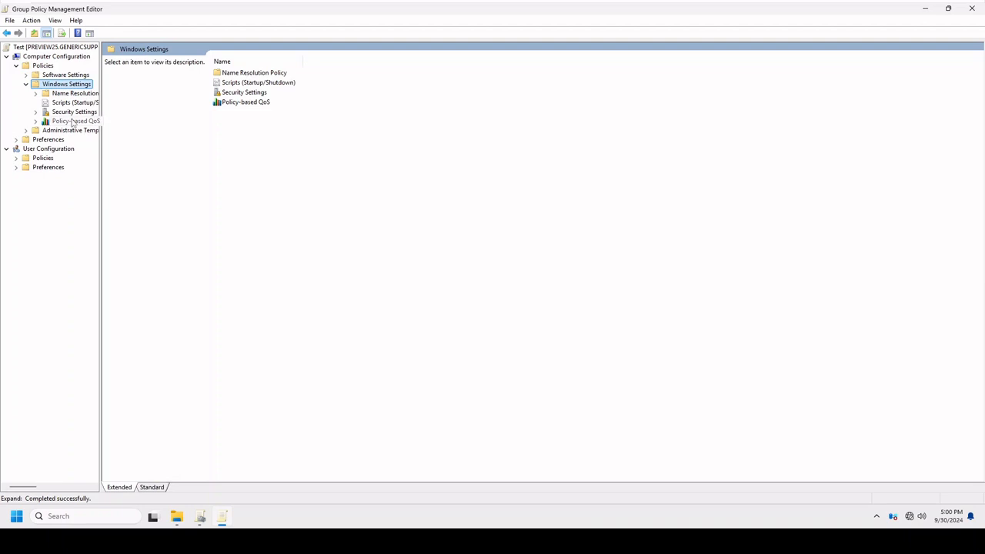
double_click(74, 112)
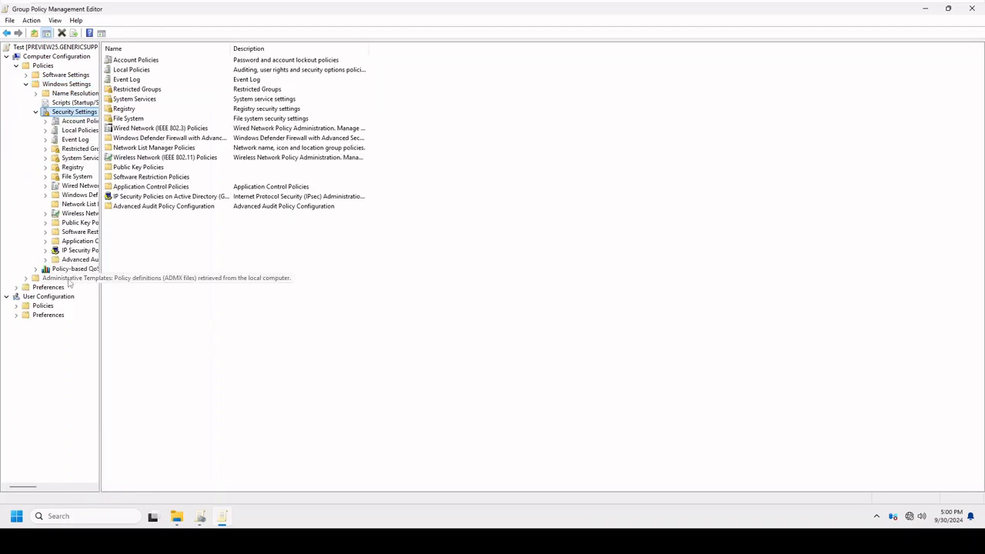
left_click(25, 278)
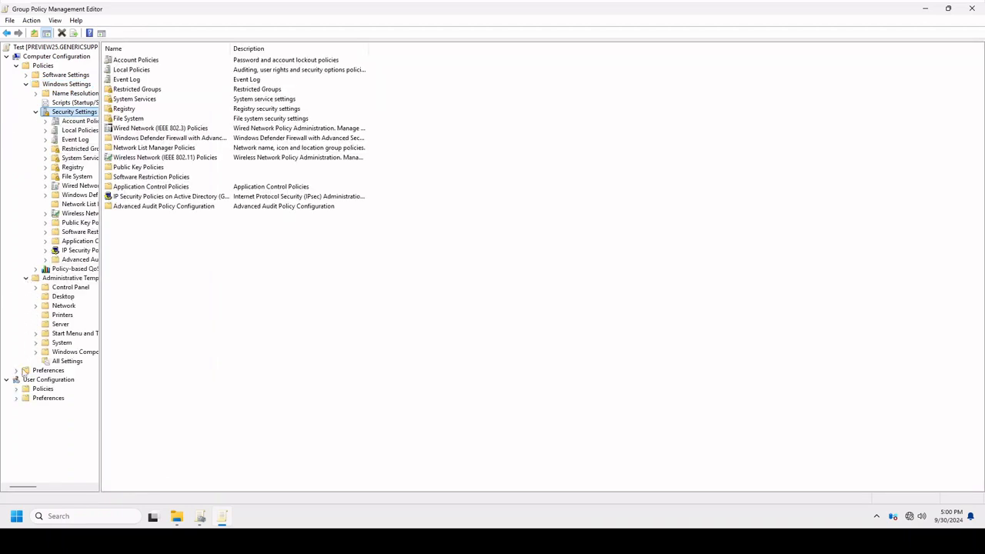
left_click(17, 370)
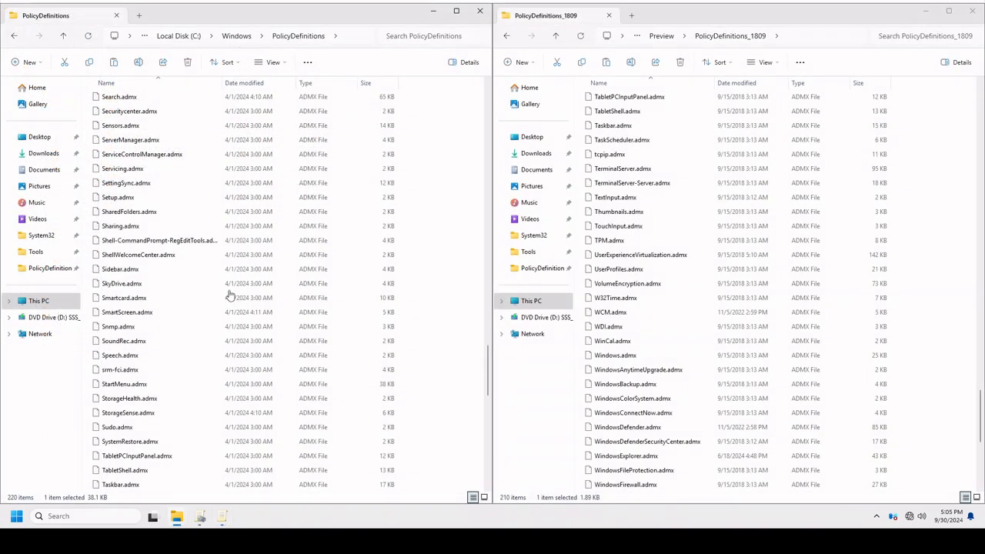
Compare the ADMX files from PowerShellExecutionPolicy to the Windows entries in the PolicyDefinitions and PolicyDefinitions_1809 folders.
scroll(349, 310, "up", 4)
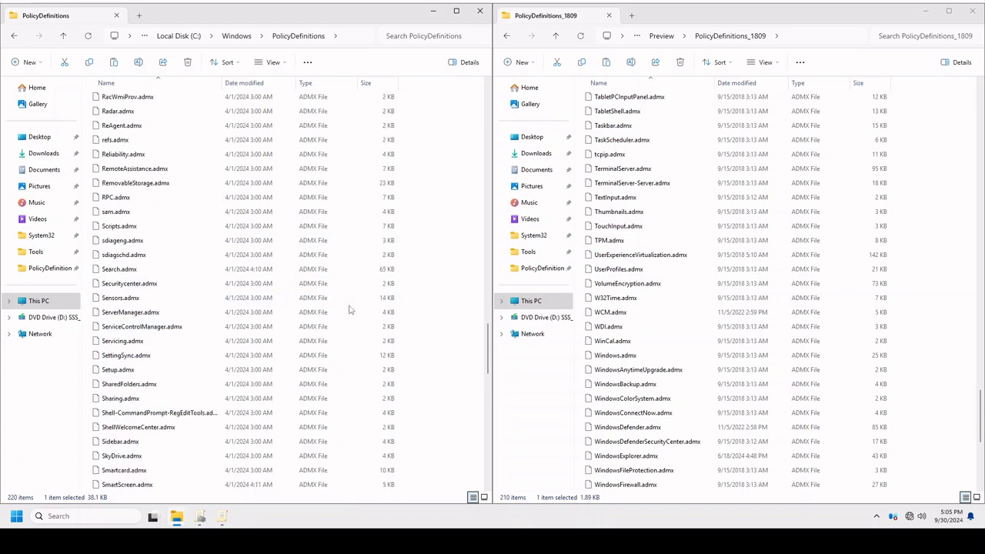
scroll(660, 325, "down", 4)
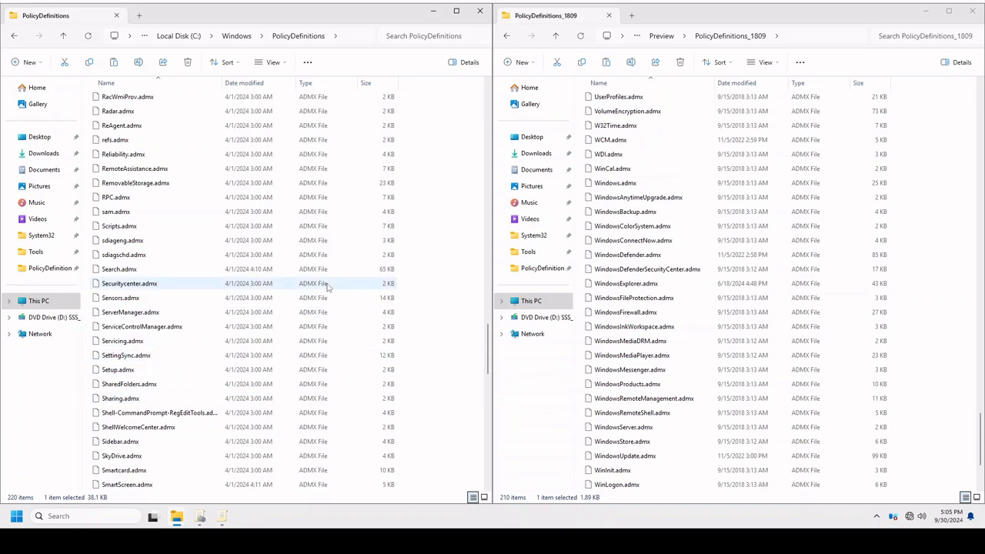
scroll(326, 282, "up", 5)
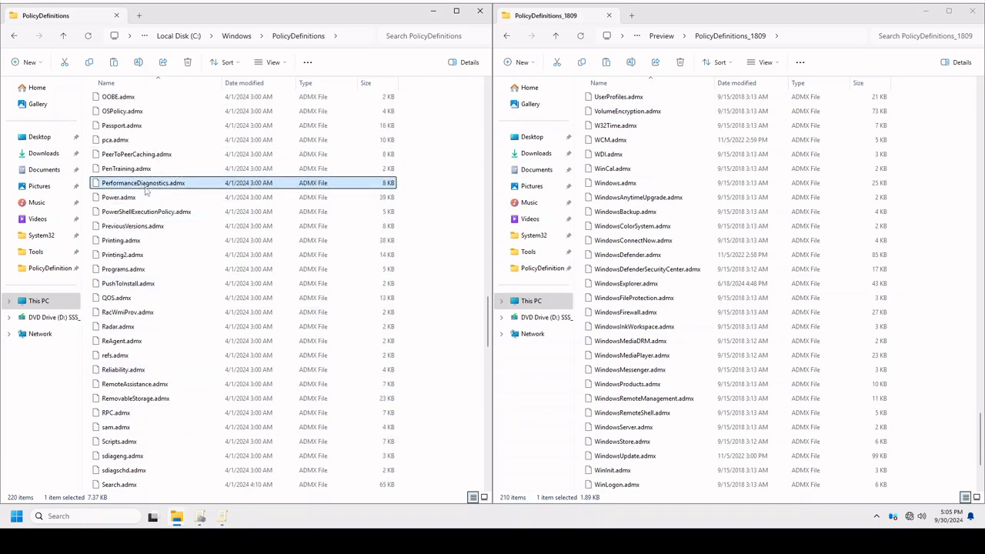
left_click(146, 214)
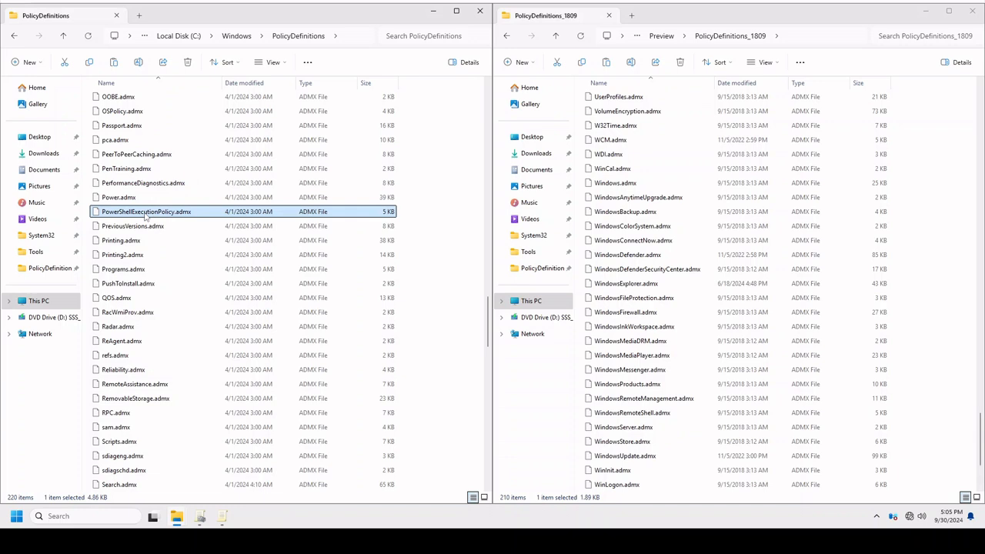
left_click(654, 327)
scroll(693, 346, "up", 7)
scroll(712, 355, "up", 5)
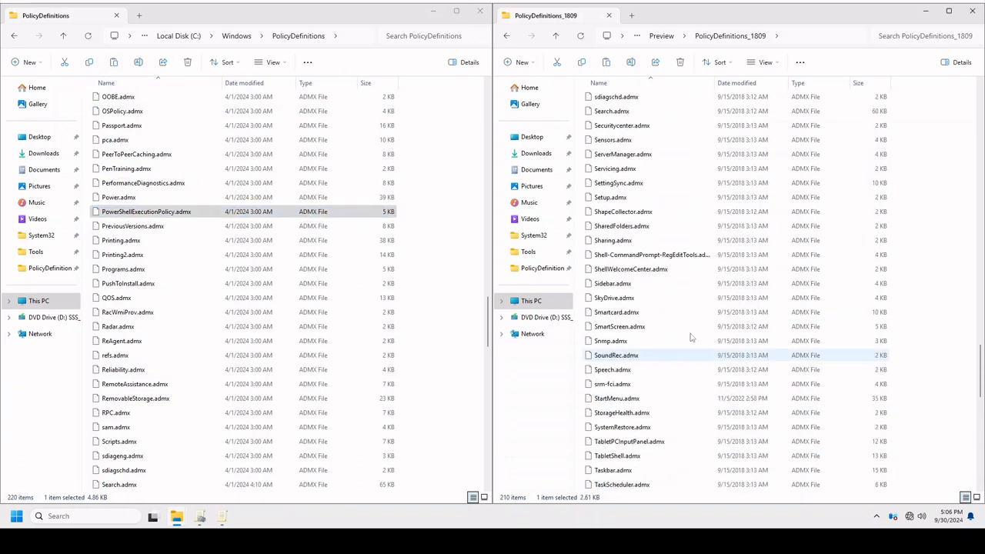
scroll(653, 291, "down", 15)
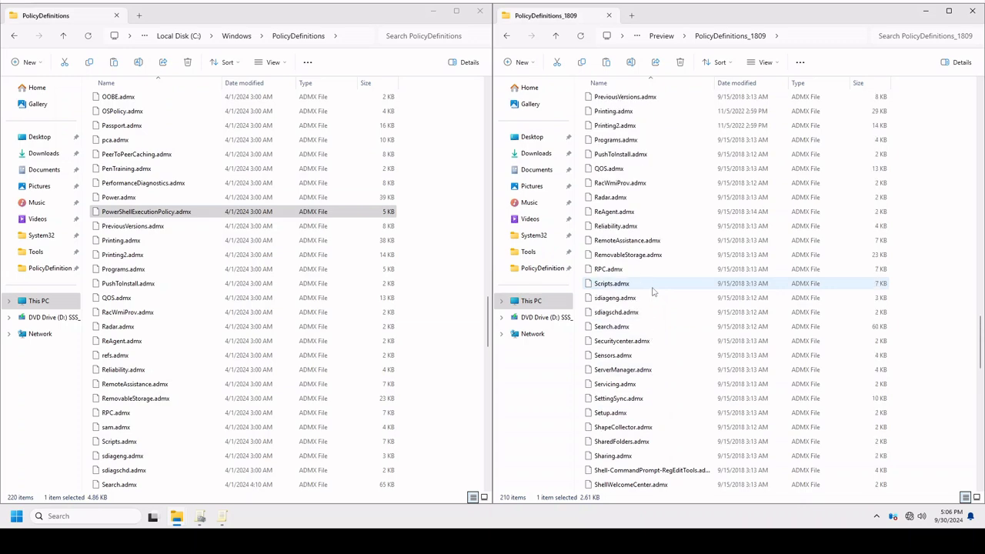
scroll(653, 290, "up", 13)
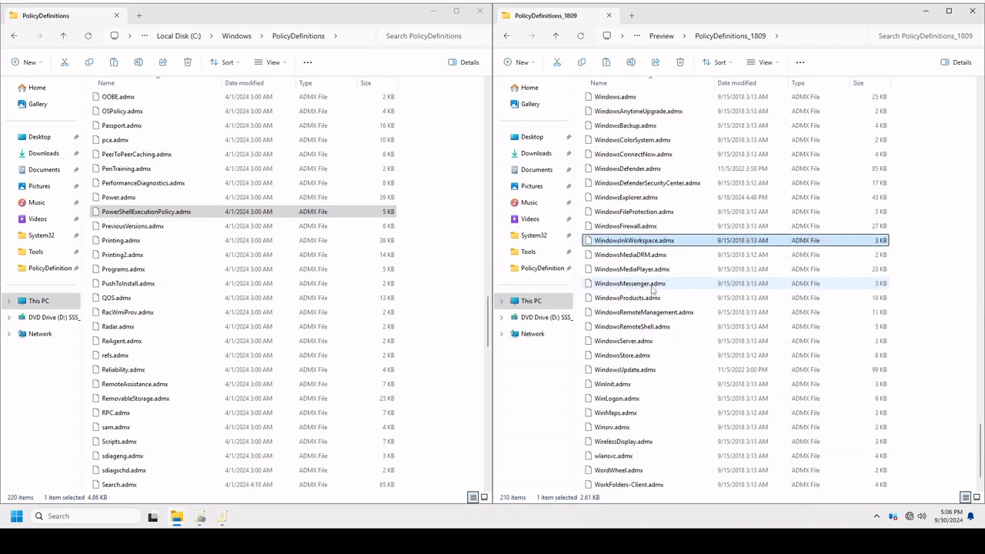
scroll(651, 289, "up", 12)
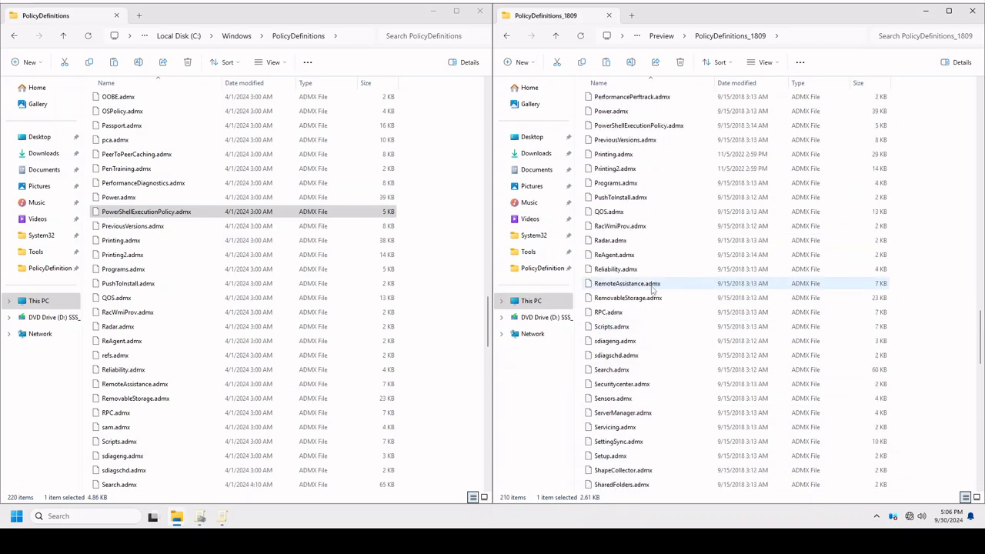
Check P2P-pnrp.admx in the 1809 folder against the ADMX files around Passport and pca in the current PolicyDefinitions folder.
left_click(610, 139)
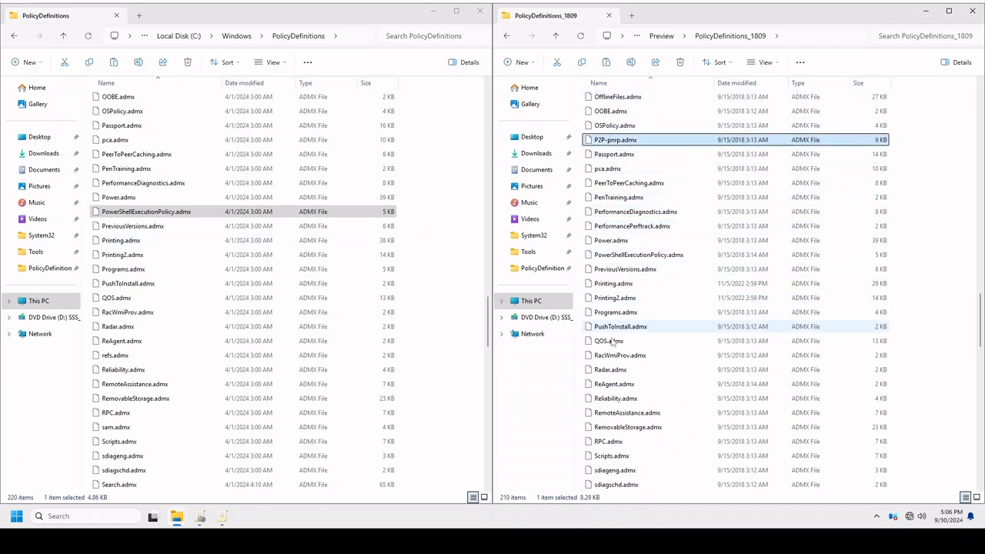
scroll(675, 342, "up", 1)
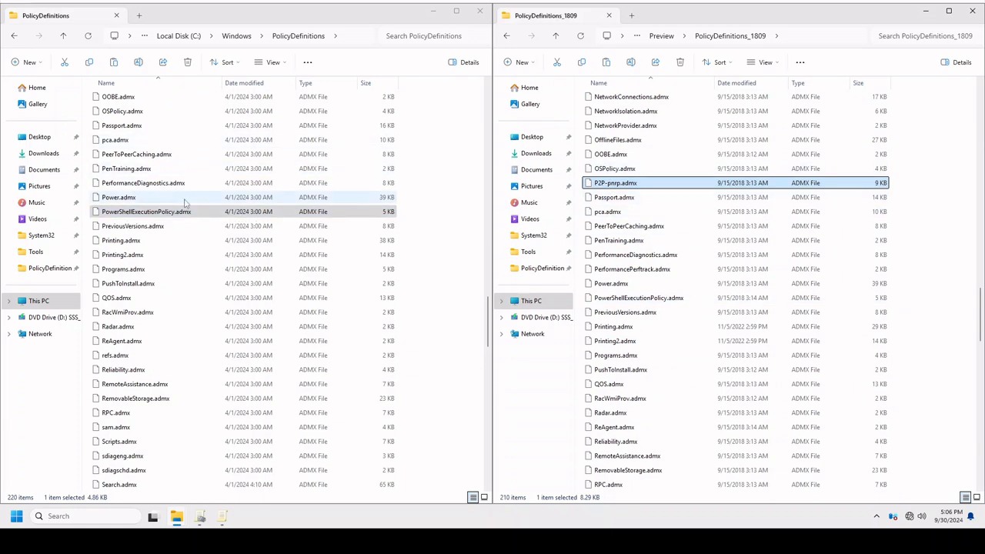
scroll(181, 196, "up", 1)
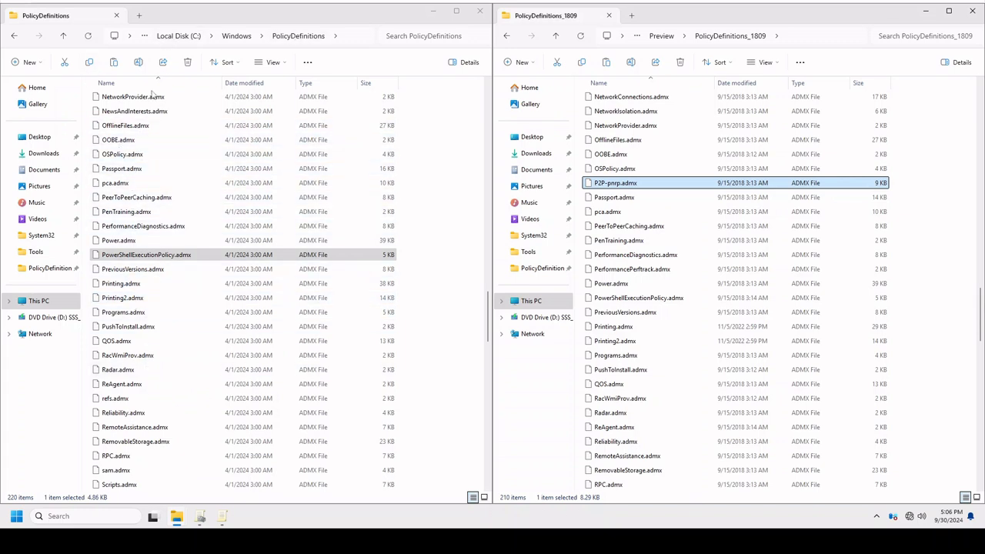
left_click(115, 185)
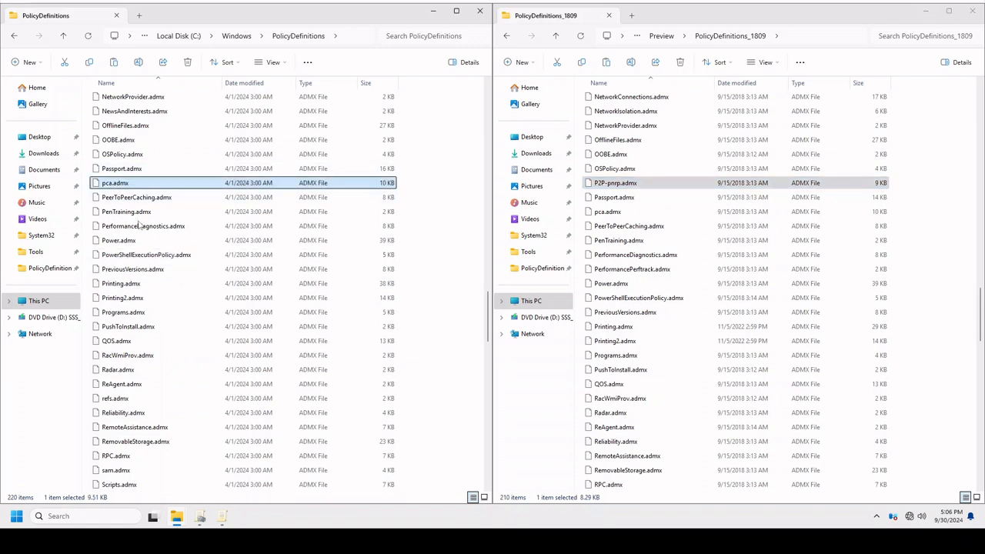
left_click(611, 185)
Compare the names and file sizes of the ADMX files from Printing through StartMenu in both policy definition folders.
scroll(308, 398, "down", 4)
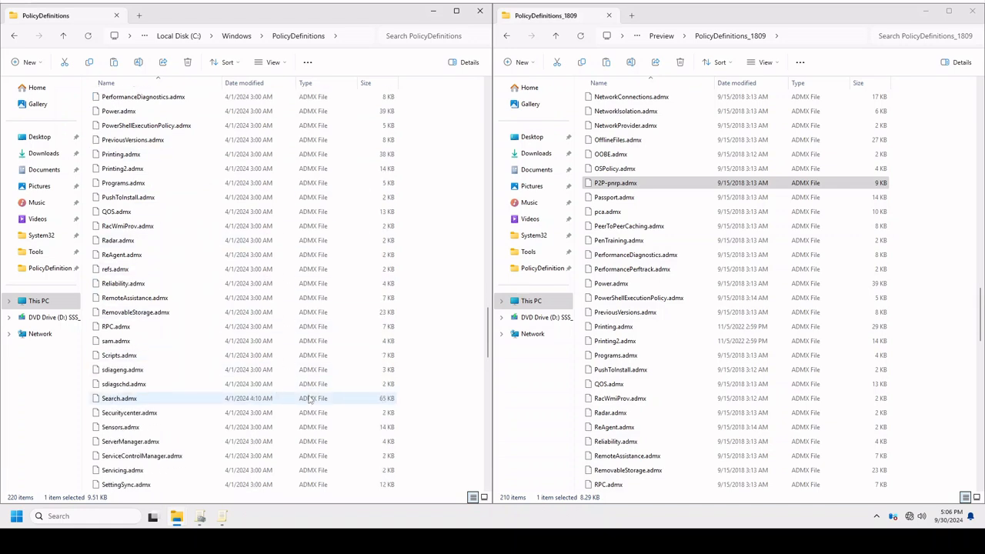
scroll(674, 346, "down", 5)
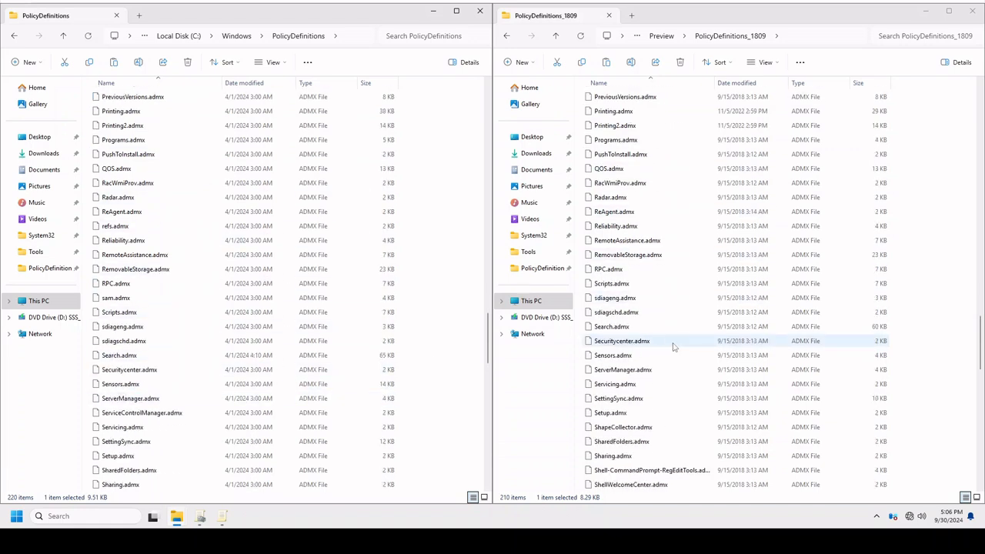
scroll(673, 346, "down", 1)
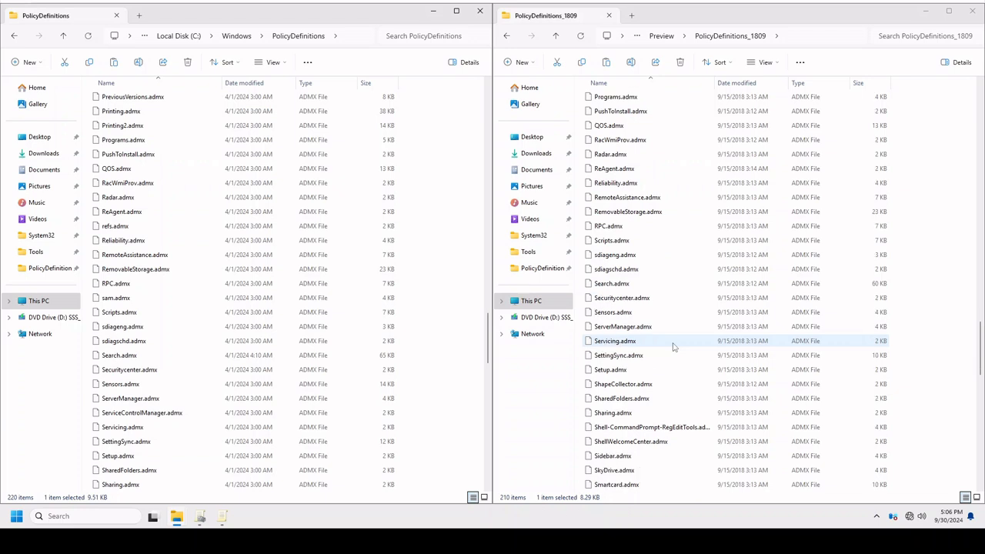
scroll(307, 339, "down", 1)
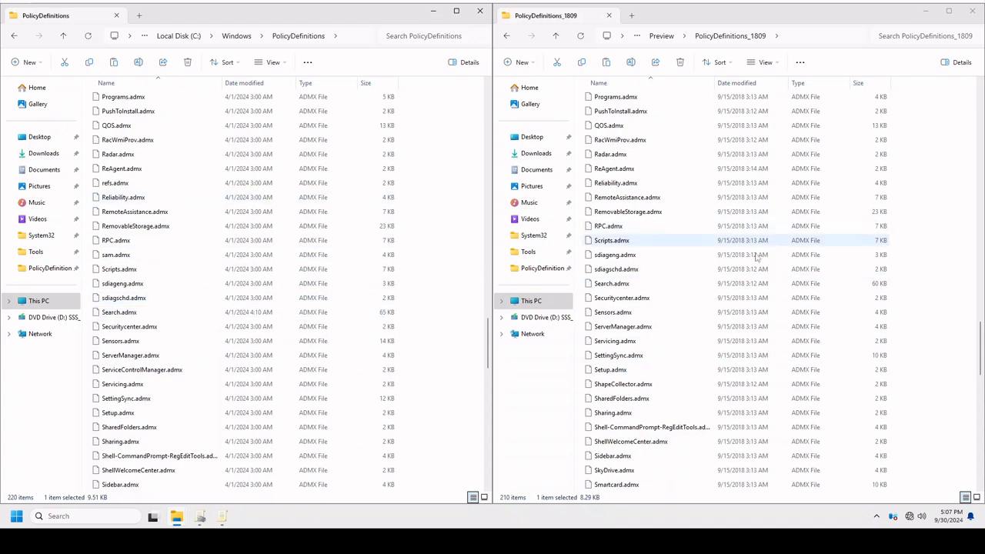
scroll(741, 319, "down", 3)
scroll(740, 319, "down", 1)
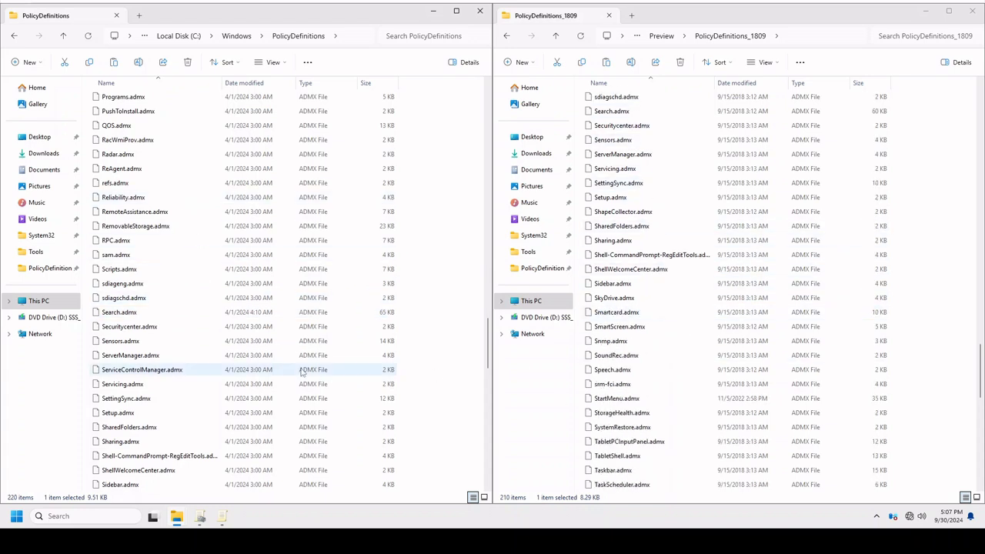
scroll(299, 345, "down", 3)
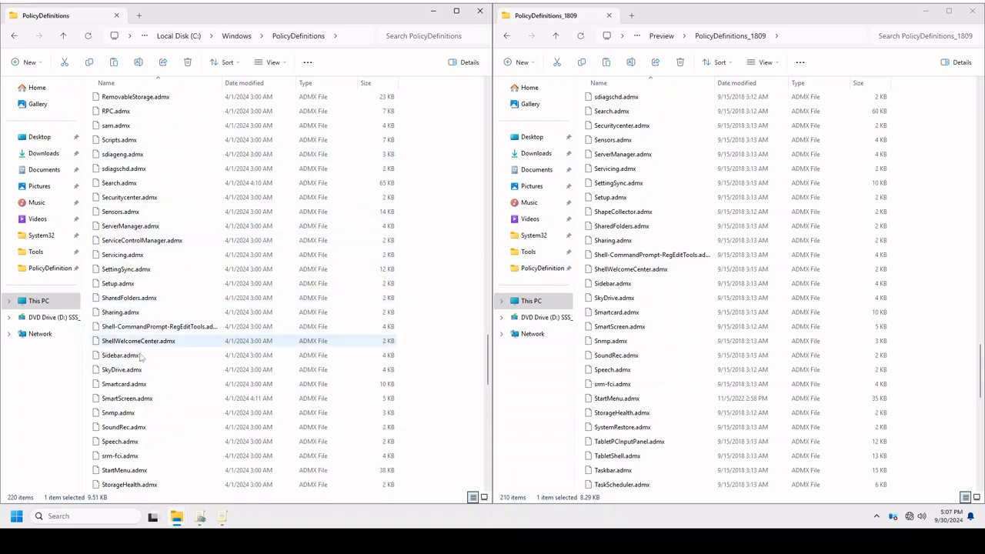
left_click(384, 385)
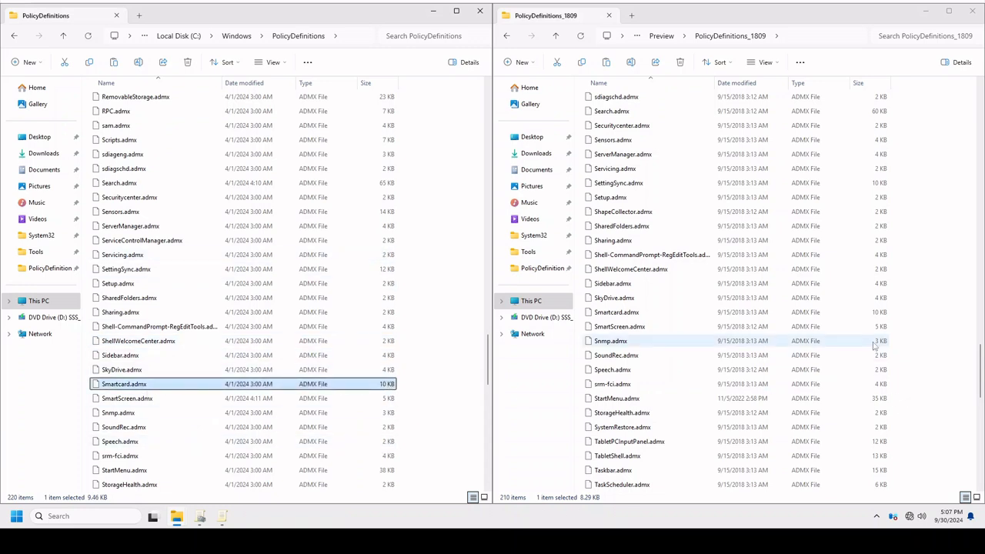
left_click(866, 399)
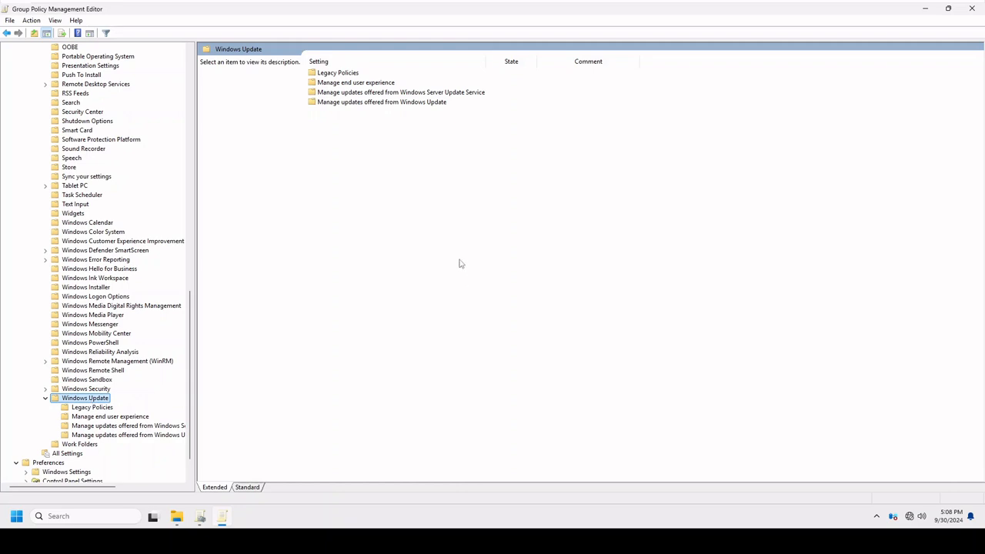
In the Group Policy Management Editor, open the "Allow non-administrators to receive update notifications" setting from Windows Update's Legacy Policies.
left_click(78, 416)
left_click(78, 407)
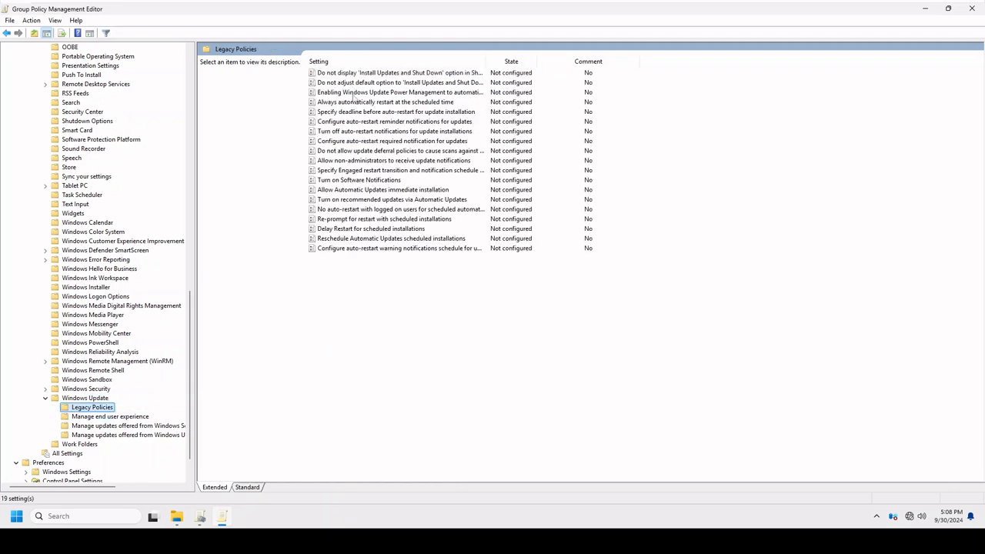
right_click(328, 161)
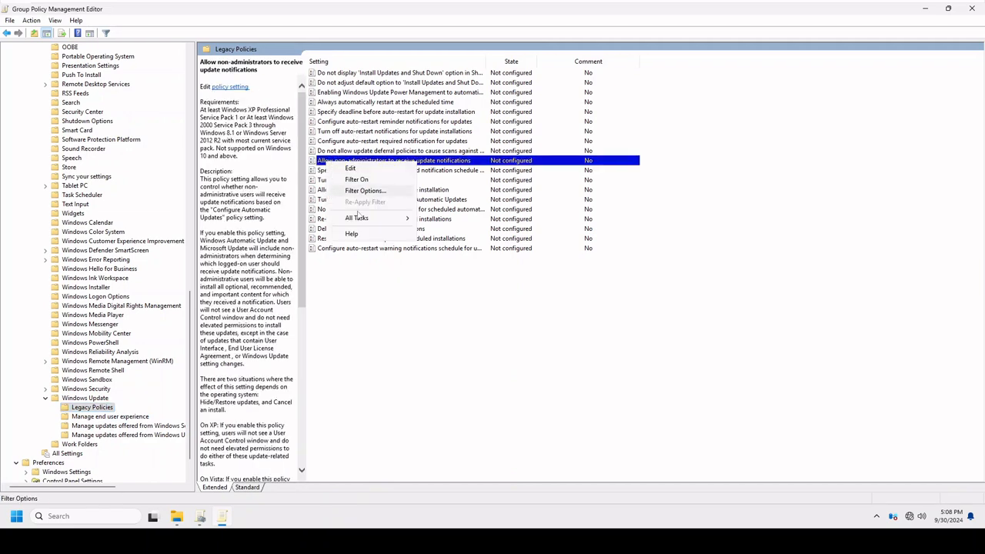
left_click(362, 169)
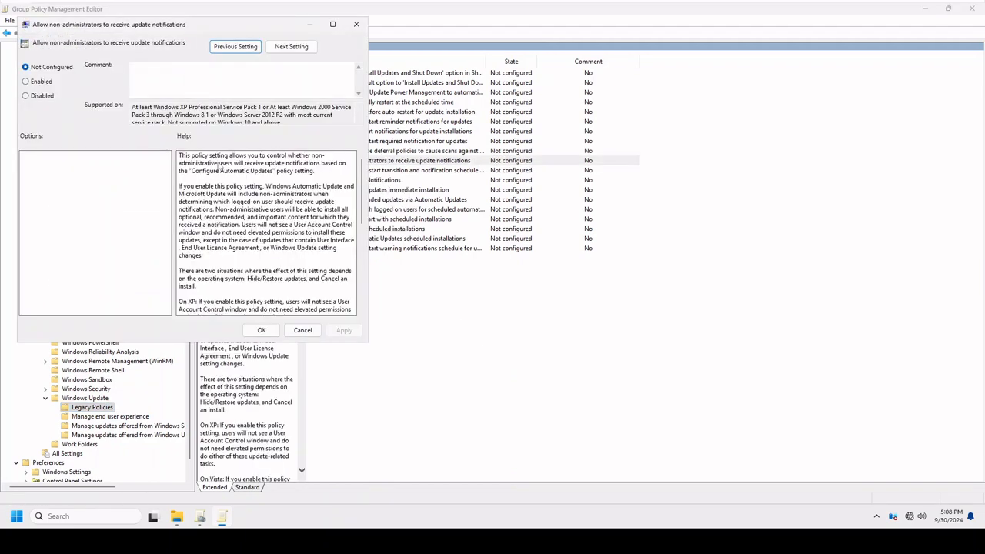
Read through the setting's supported operating systems, highlighting the relevant text, and close it without changing anything.
left_click_drag(153, 107, 255, 107)
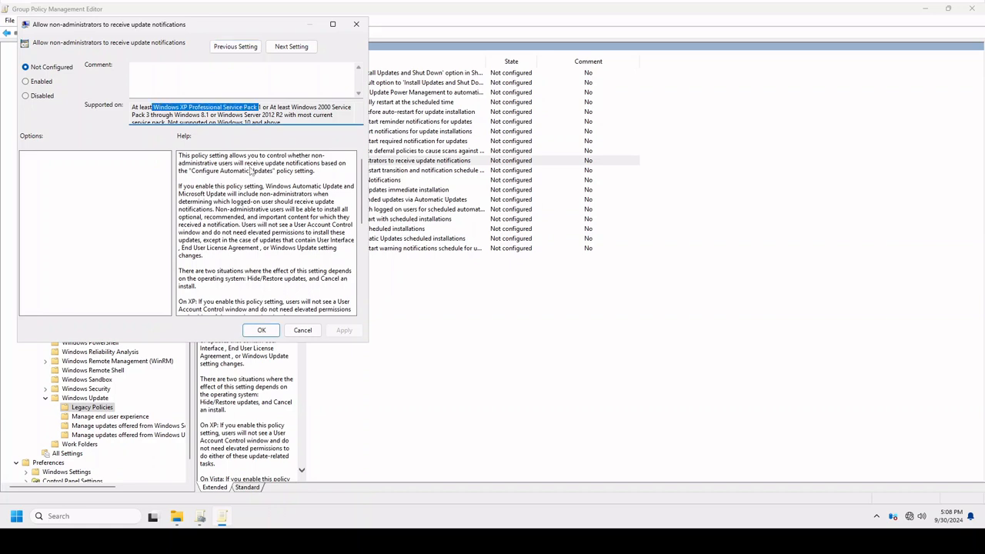
scroll(339, 202, "down", 2)
scroll(340, 202, "up", 2)
scroll(260, 107, "down", 1)
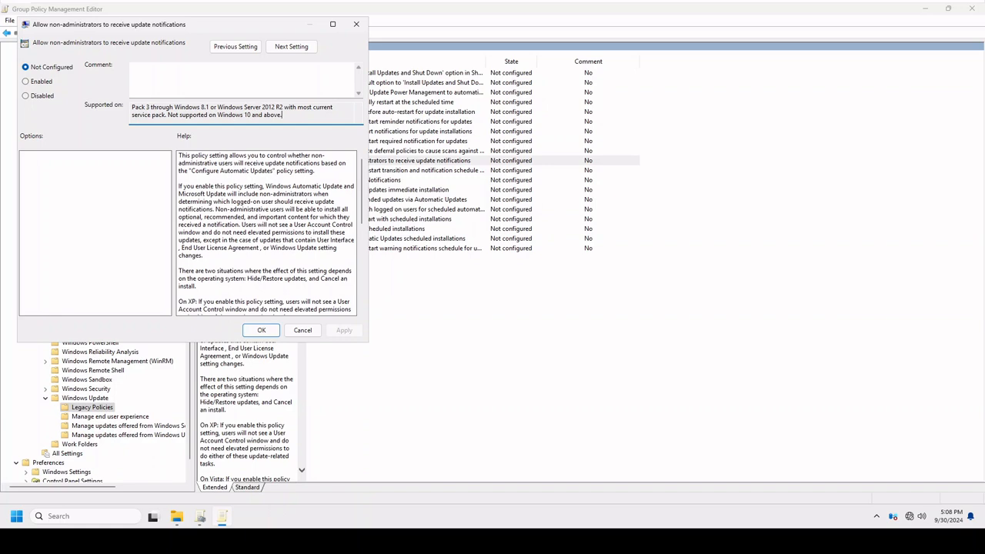
left_click_drag(282, 115, 166, 114)
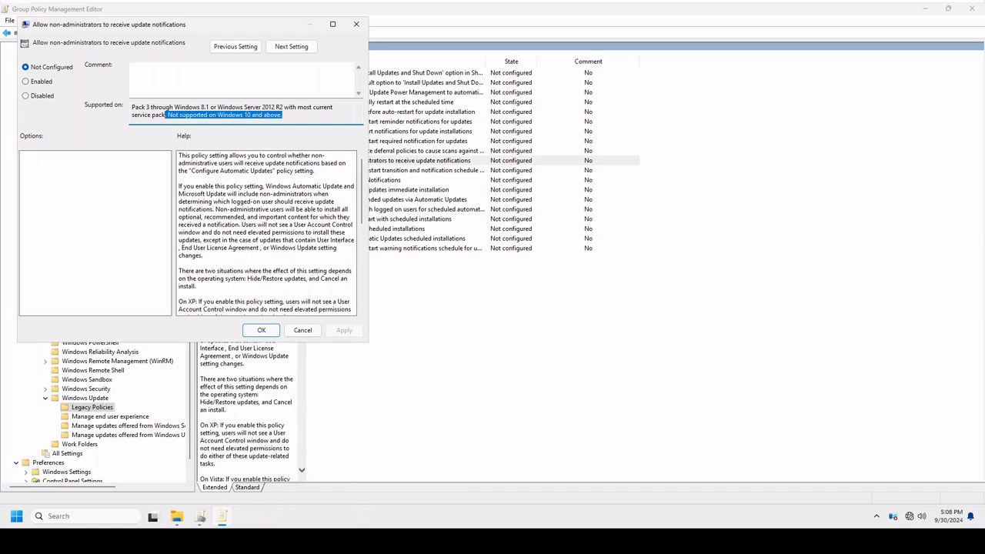
left_click(283, 114)
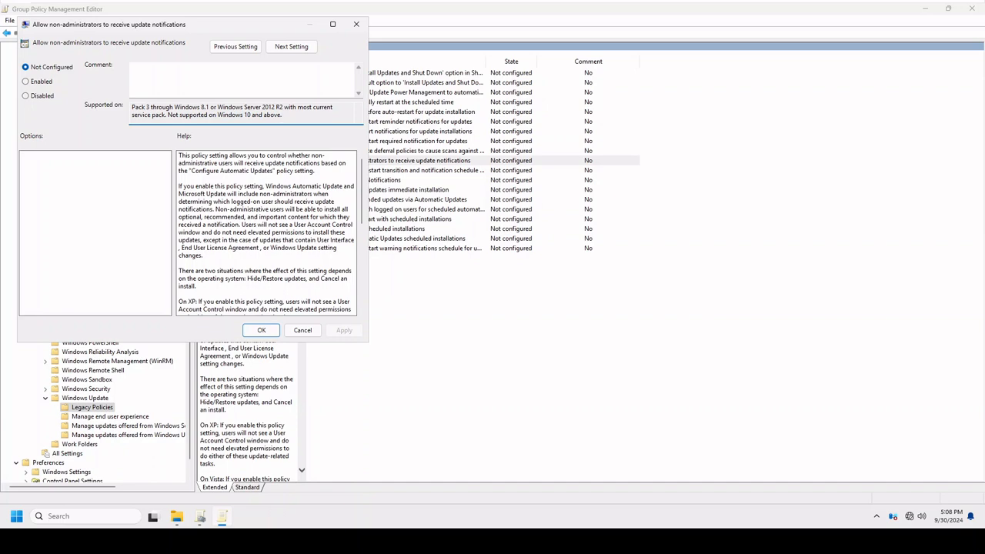
left_click(302, 331)
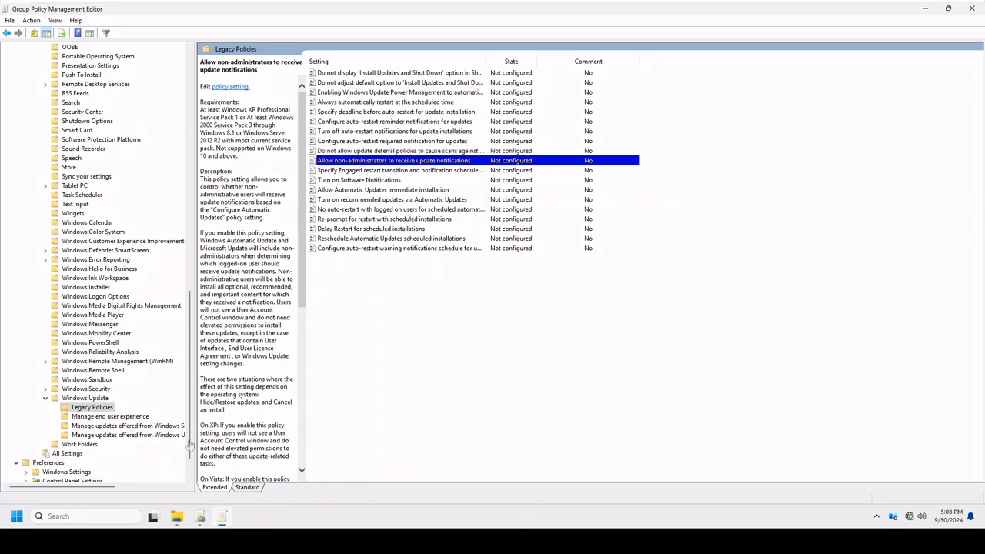
Open "Turn off auto-restart for updates during active hours" under Manage end user experience to view its options, then cancel.
left_click(137, 420)
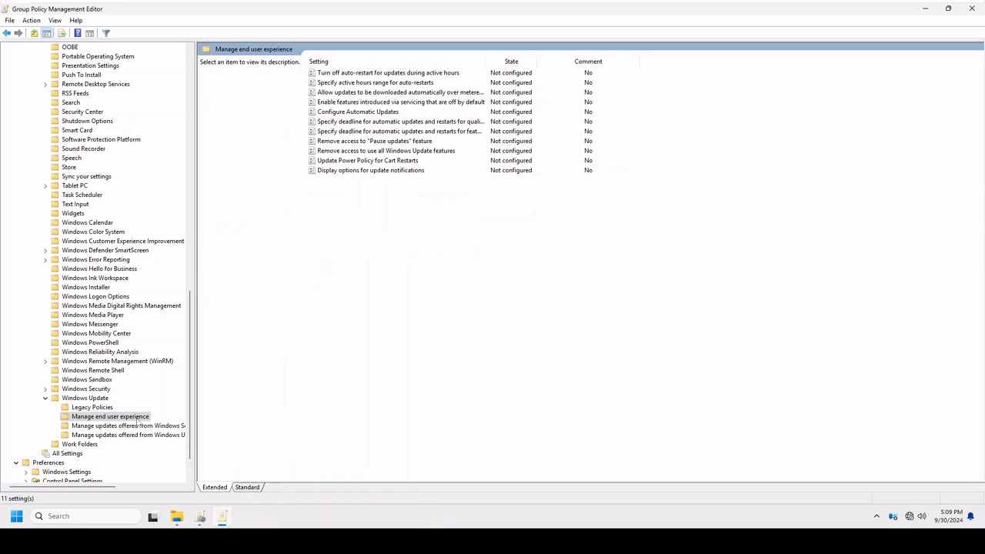
left_click(377, 74)
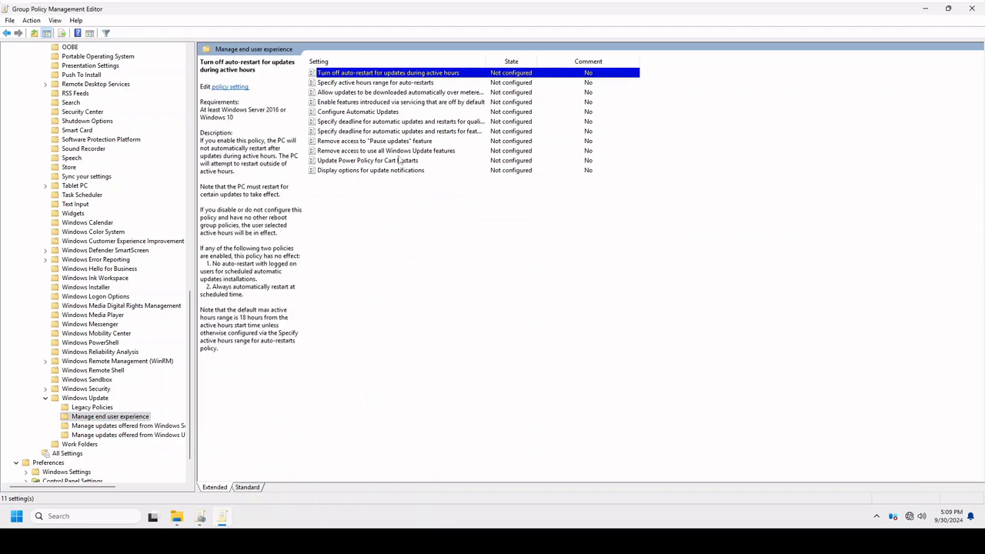
double_click(352, 75)
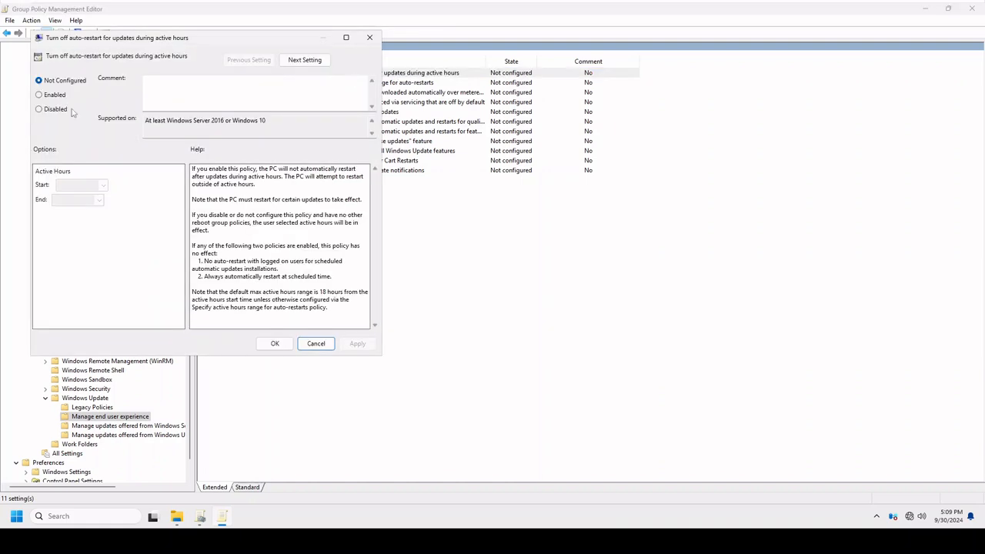
left_click(319, 344)
Review the descriptions of the active hours range, metered download, "Pause updates" access and Windows Update features access settings.
left_click(358, 83)
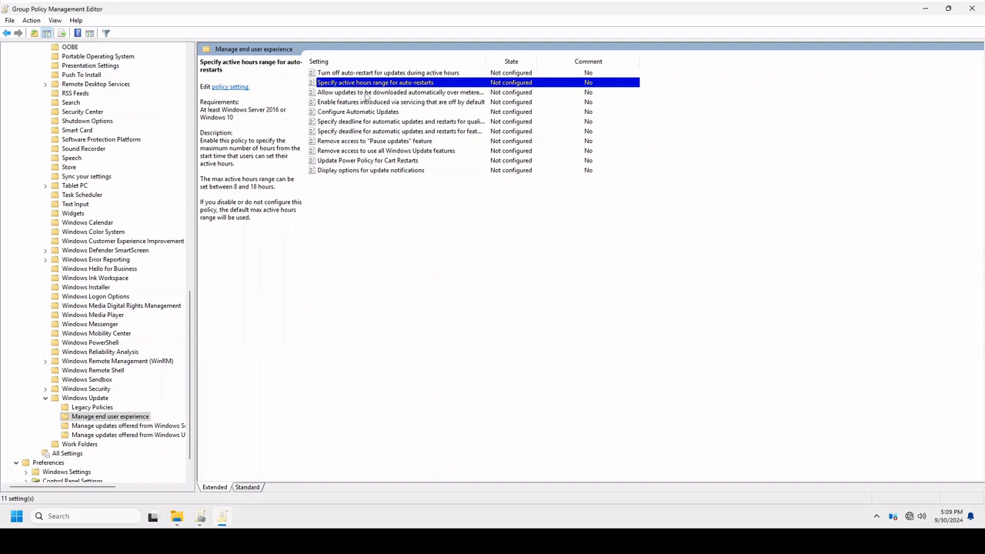
left_click(365, 92)
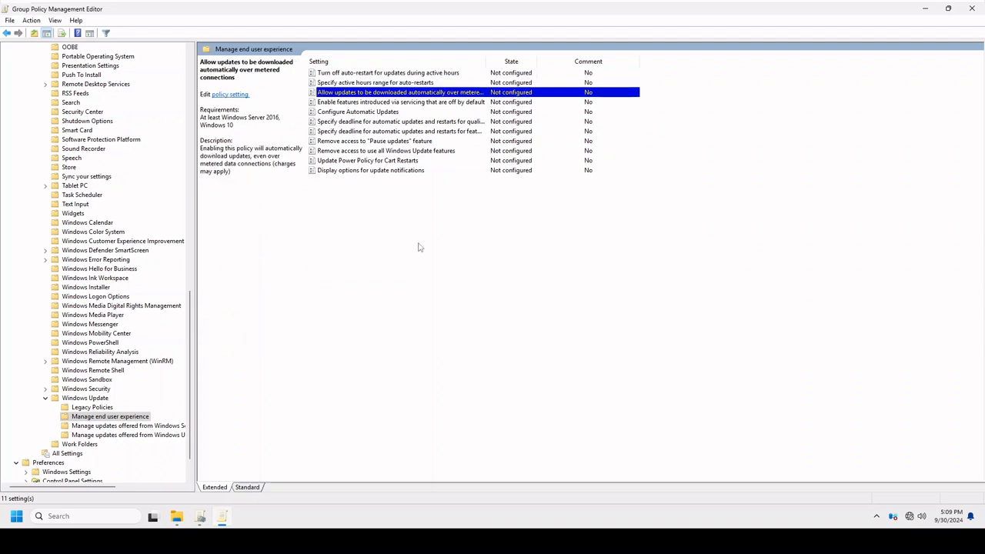
left_click(344, 142)
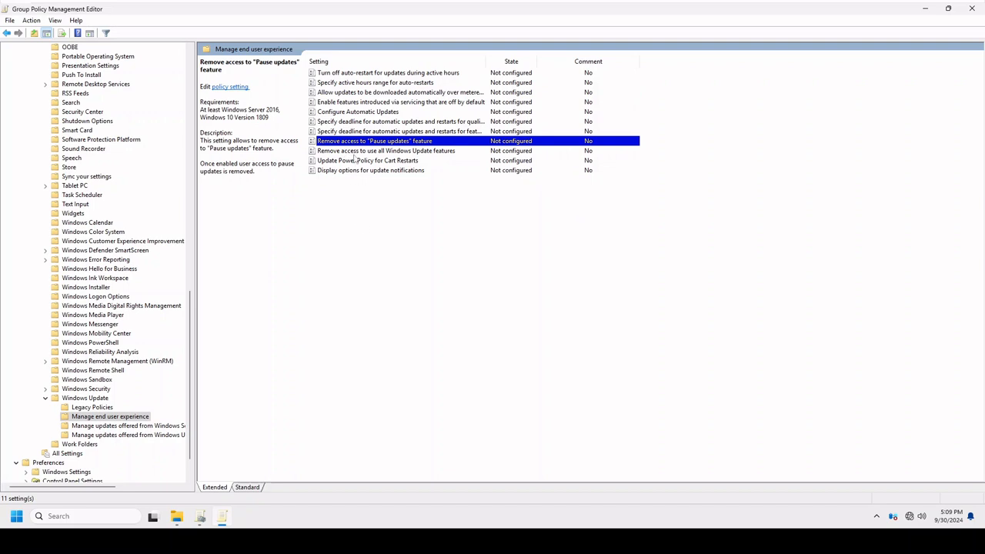
left_click(356, 151)
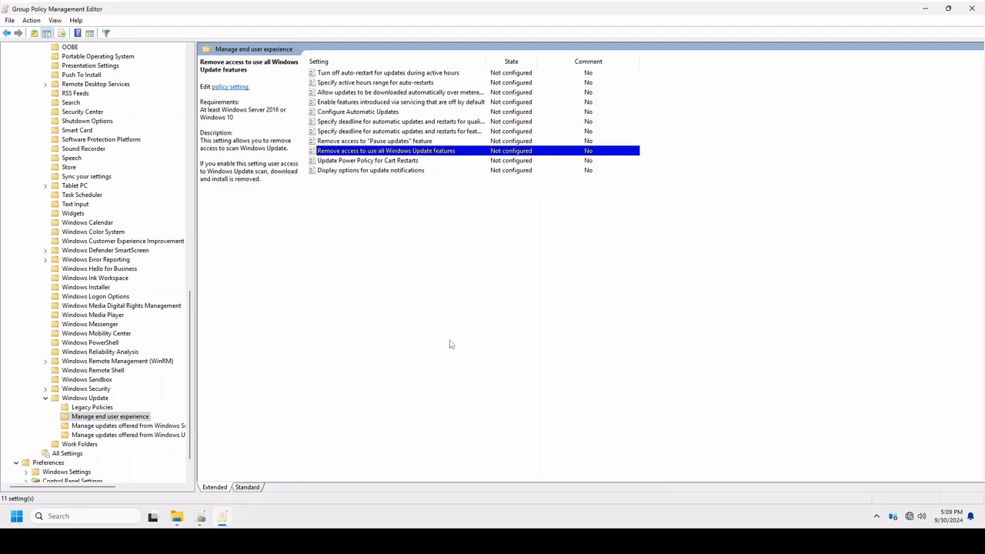
Review the "Update Power Policy for Cart Restarts" description and open the "Manage updates offered from Windows Server Update Service" policies.
left_click(412, 162)
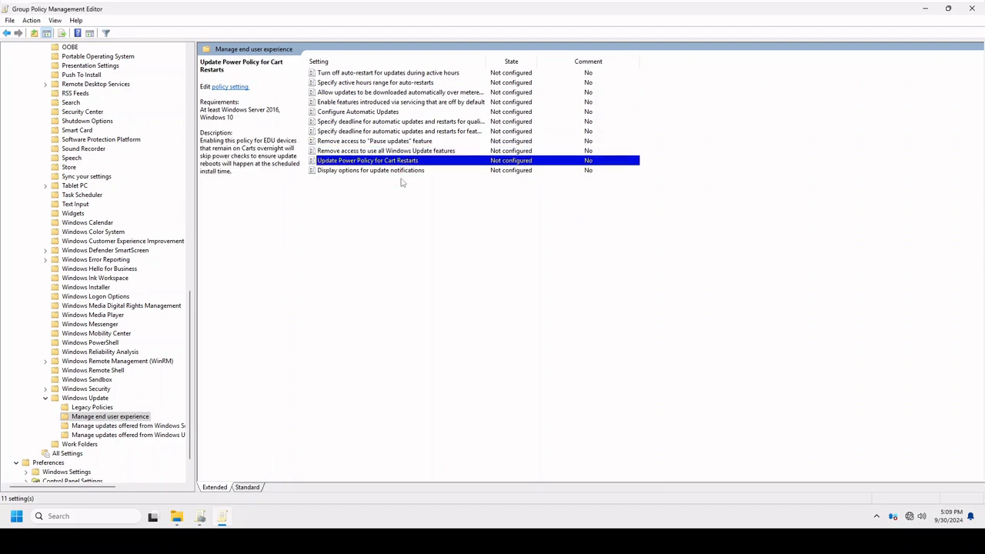
left_click(164, 425)
left_click(114, 417)
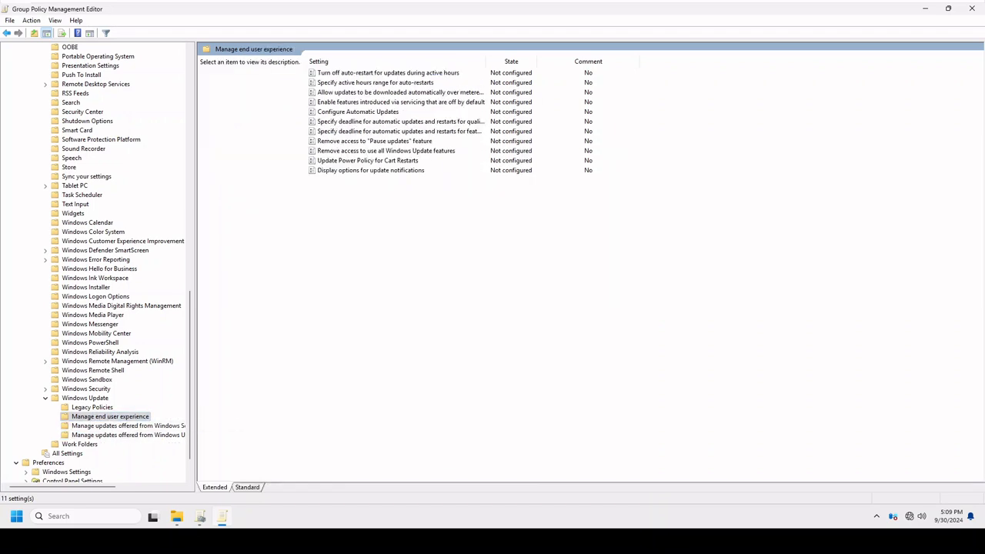
left_click(95, 427)
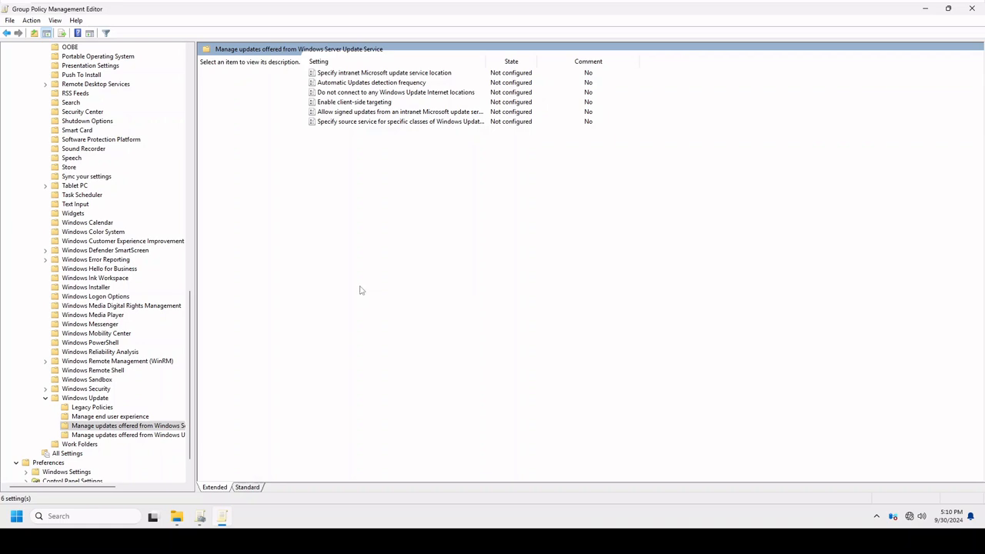
Temporarily enable "Specify intranet Microsoft update service location" to examine its options, set it back to Not Configured and cancel.
left_click(330, 75)
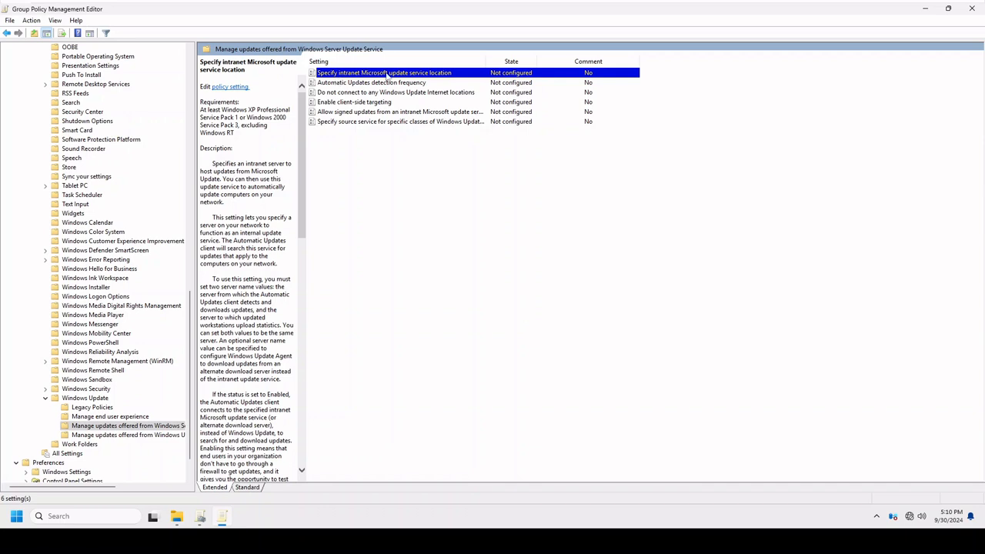
double_click(443, 75)
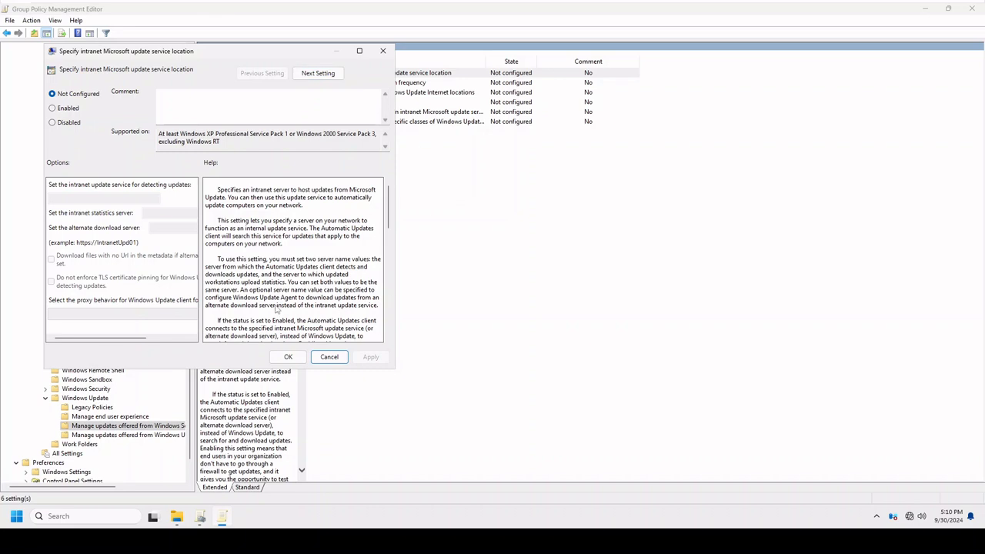
left_click(66, 111)
left_click(81, 197)
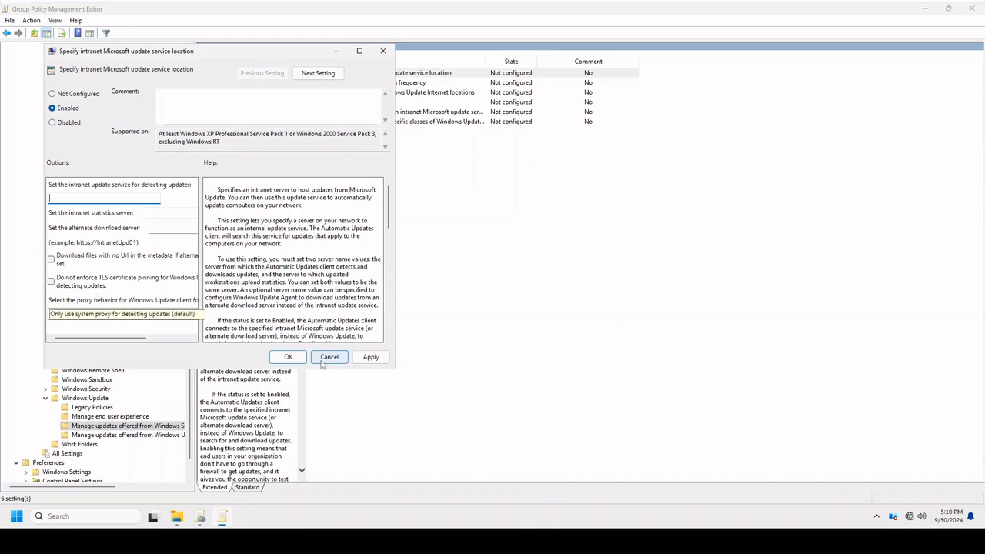
left_click(83, 96)
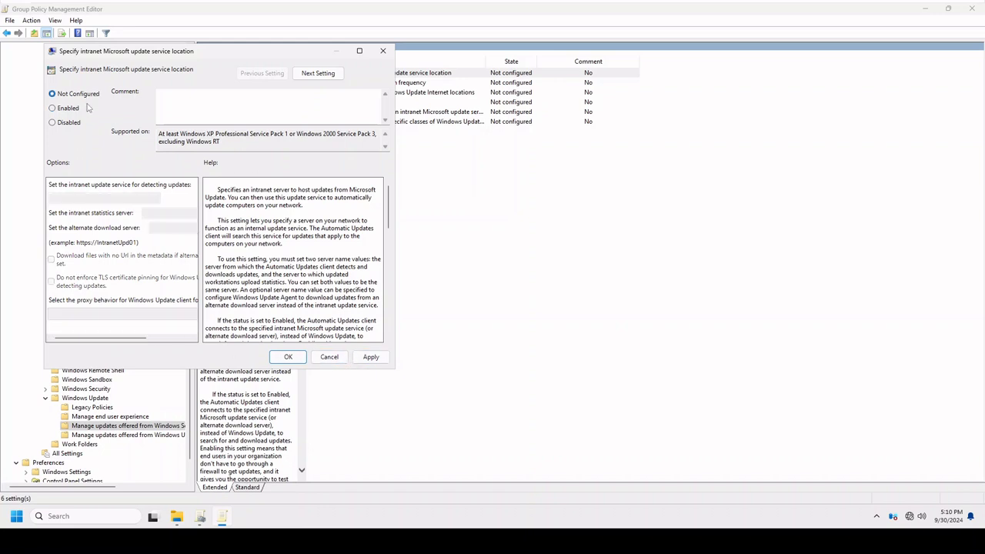
left_click(331, 357)
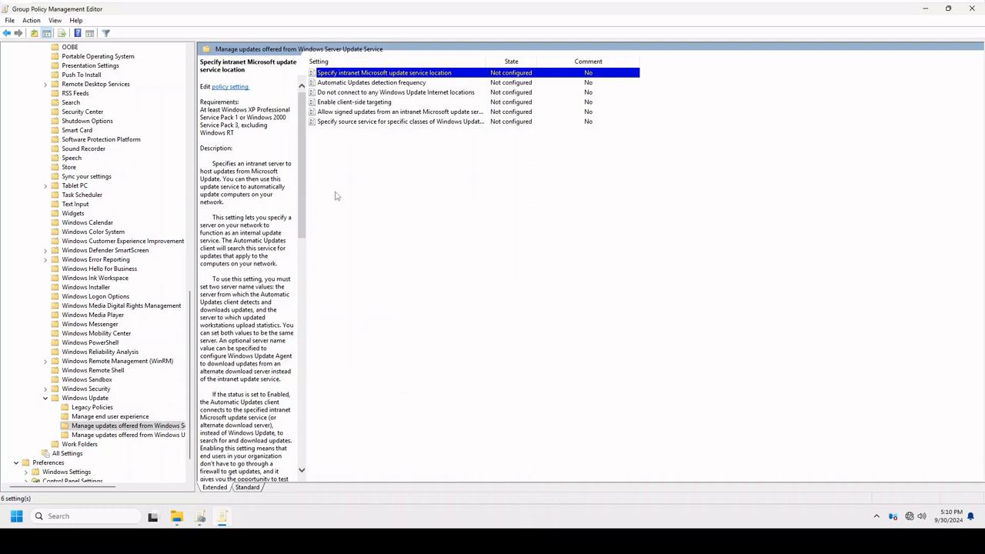
Review the Automatic Updates detection frequency, client-side targeting and signed intranet updates policy descriptions.
left_click(348, 83)
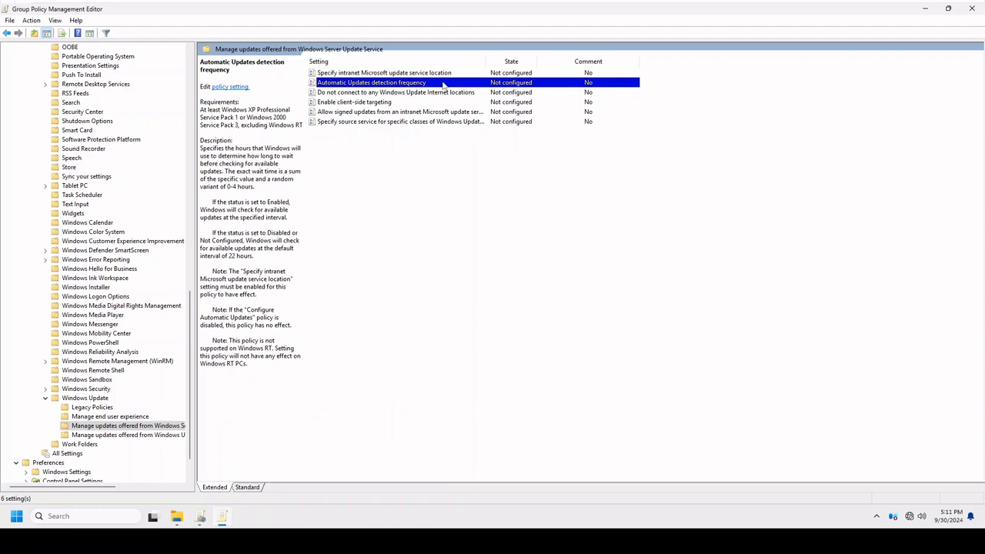
left_click(361, 103)
left_click(346, 113)
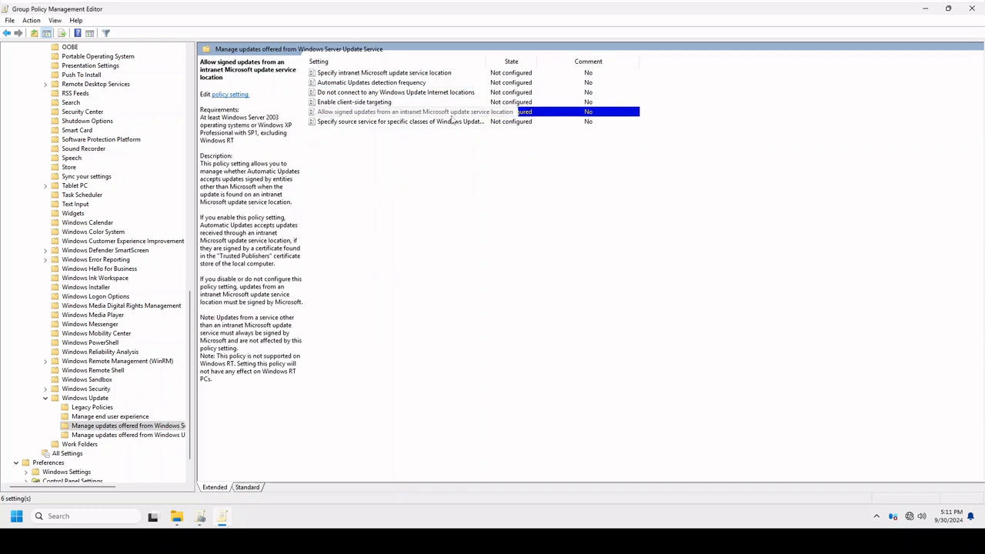
Under "Manage updates offered from Windows Update", review the descriptions for optional updates, preview builds and Feature Updates, and Feature Update safeguards.
left_click(99, 436)
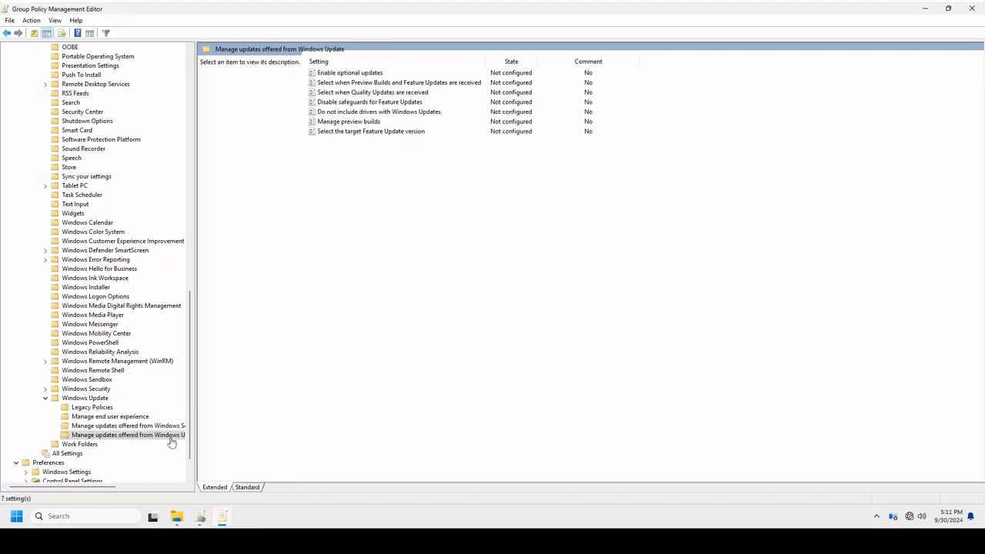
left_click(374, 75)
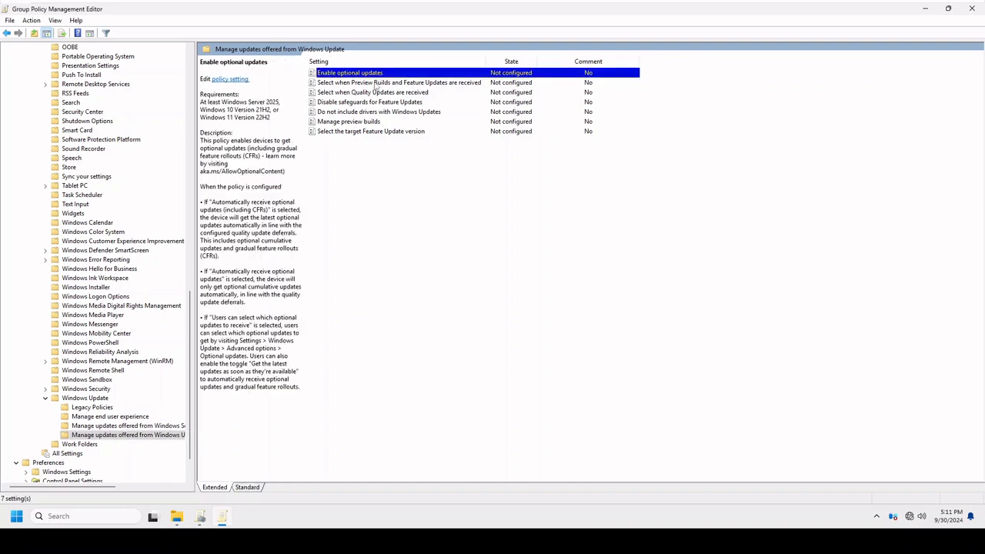
left_click(364, 83)
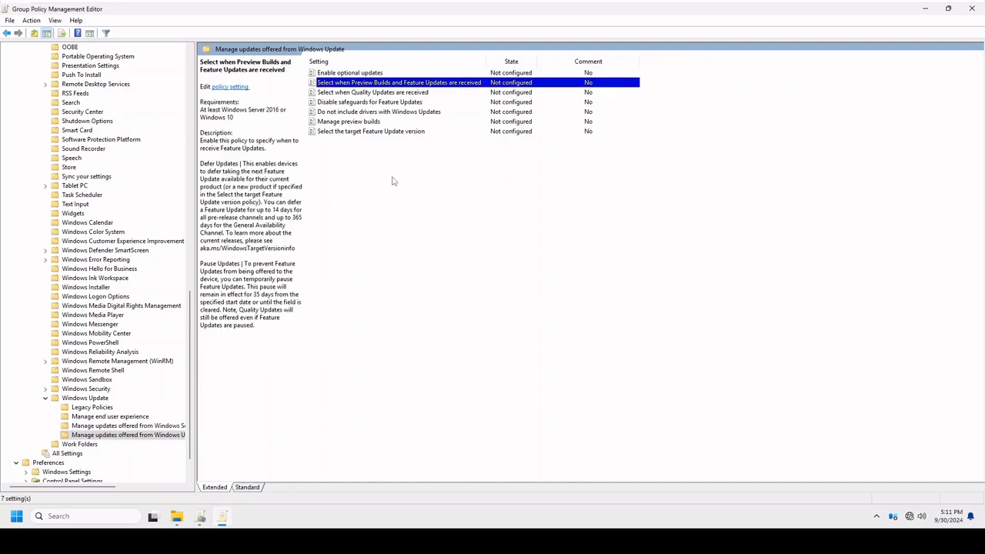
left_click(372, 102)
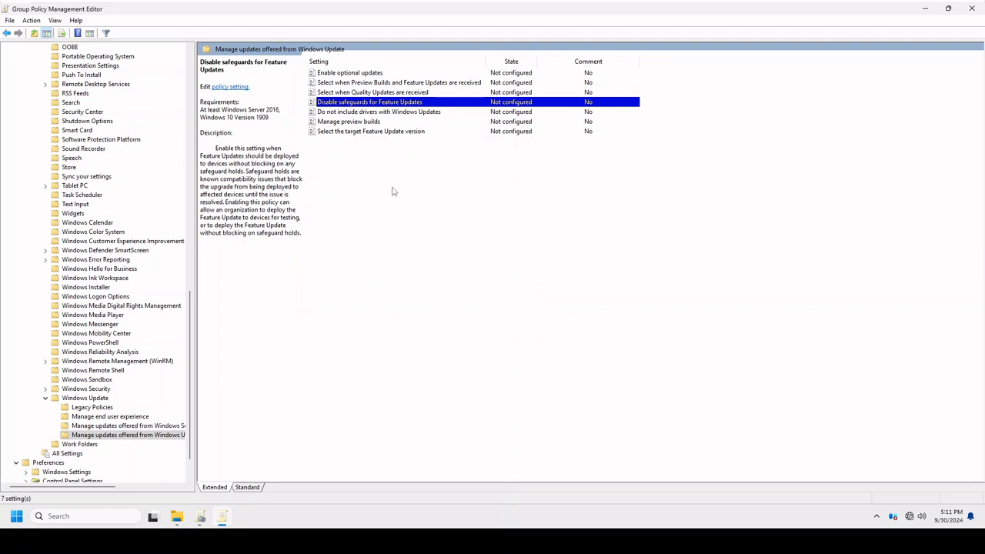
Enable the "Do not include drivers with Windows Updates" policy.
left_click(377, 112)
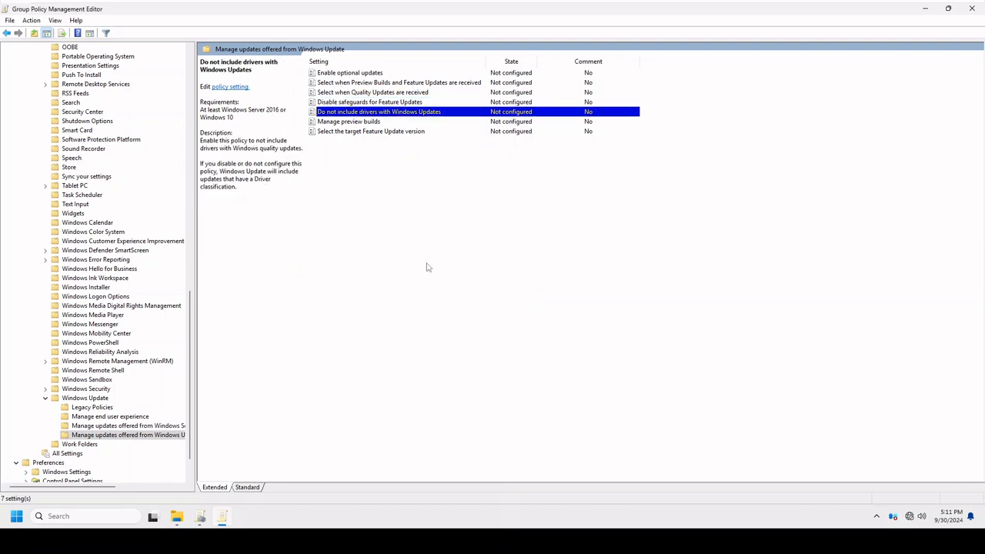
double_click(384, 114)
left_click(80, 121)
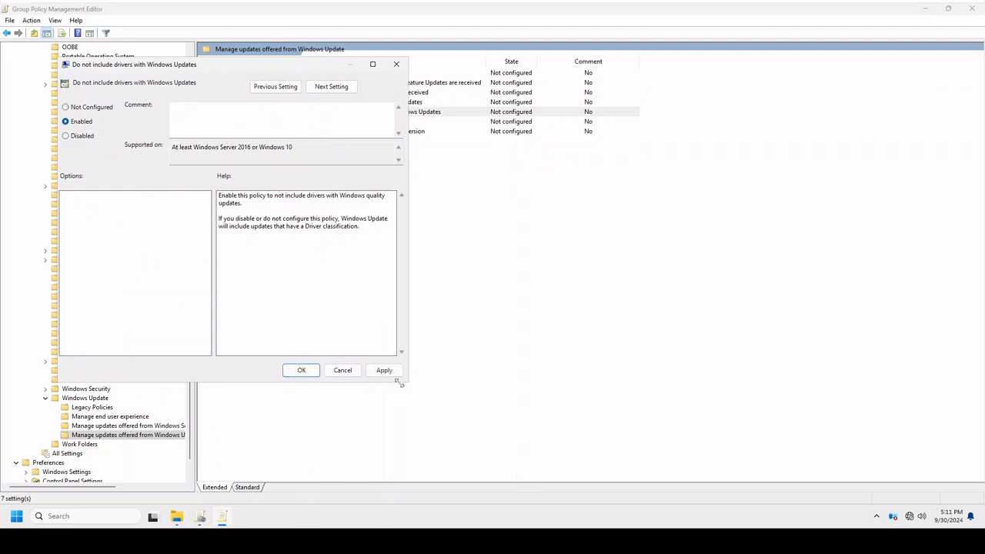
left_click(302, 370)
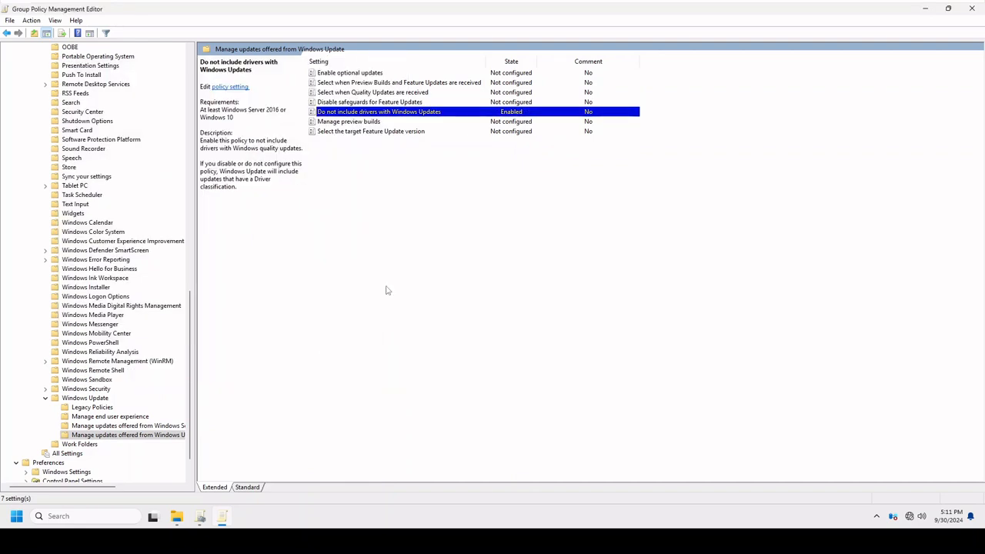
Enable "Select the target Feature Update version" with product version Windows 10 and target version 22h2, and apply it.
left_click(360, 122)
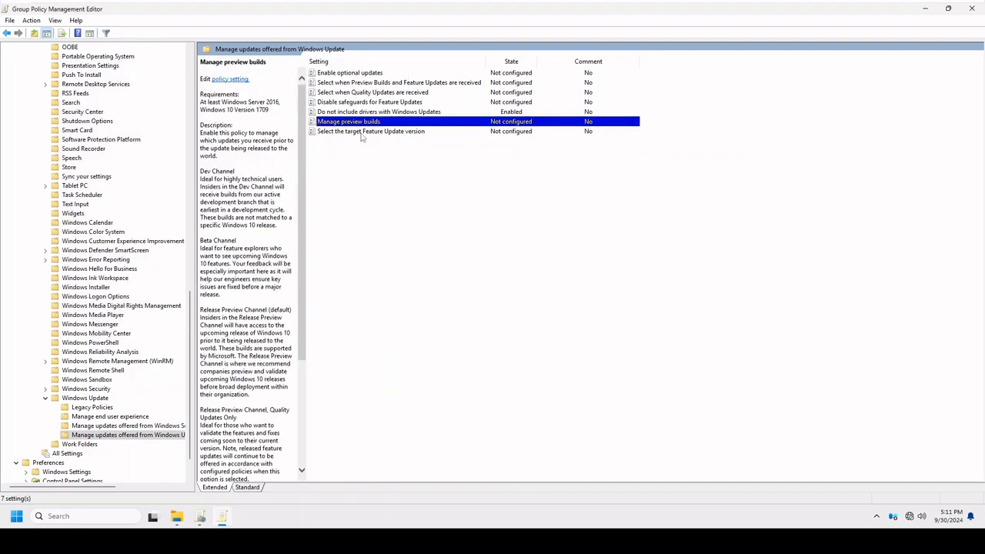
left_click(361, 133)
double_click(393, 132)
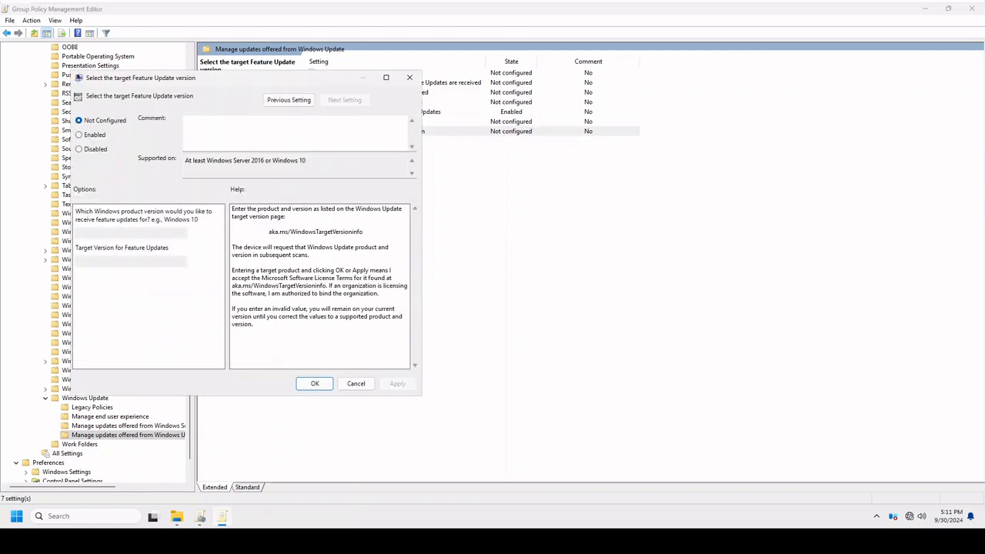
left_click(90, 135)
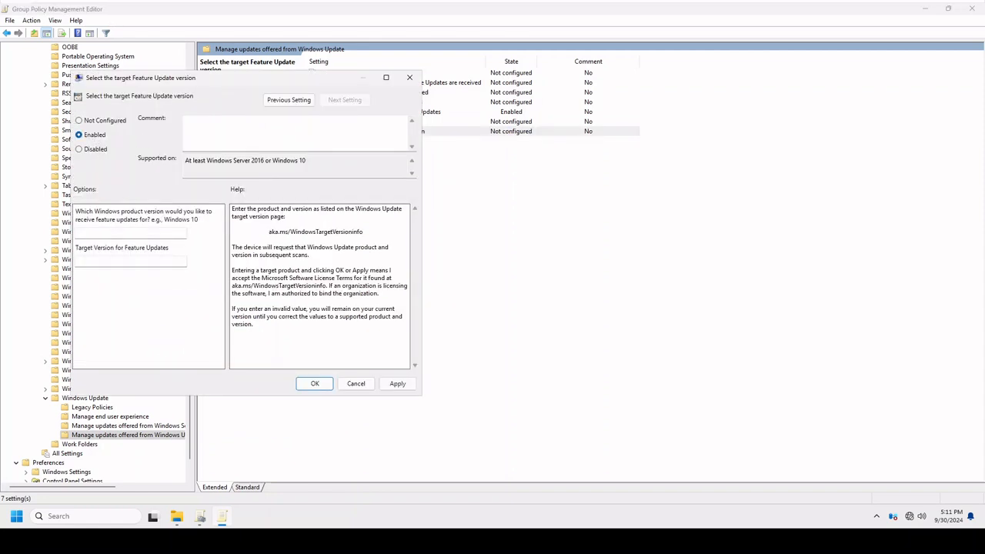
left_click(143, 233)
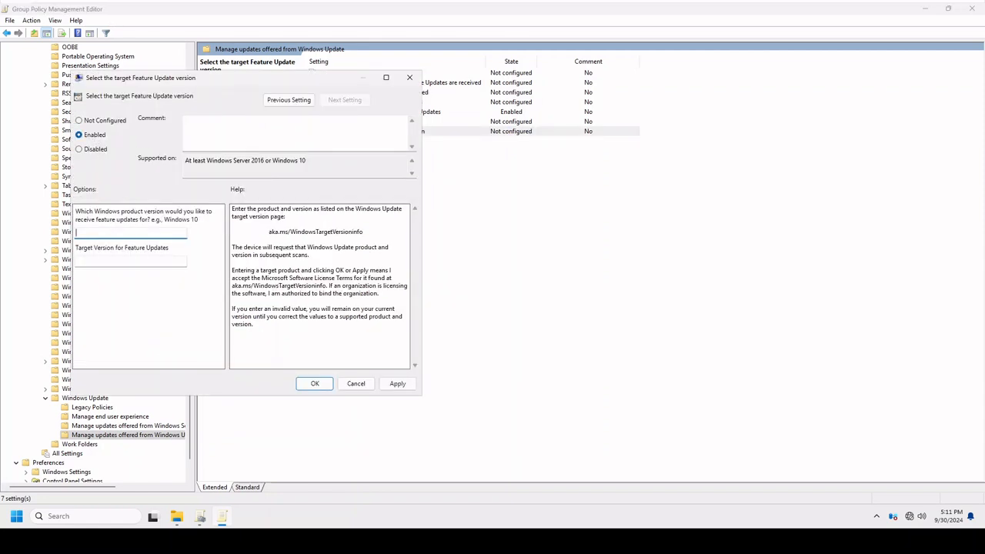
left_click(145, 262)
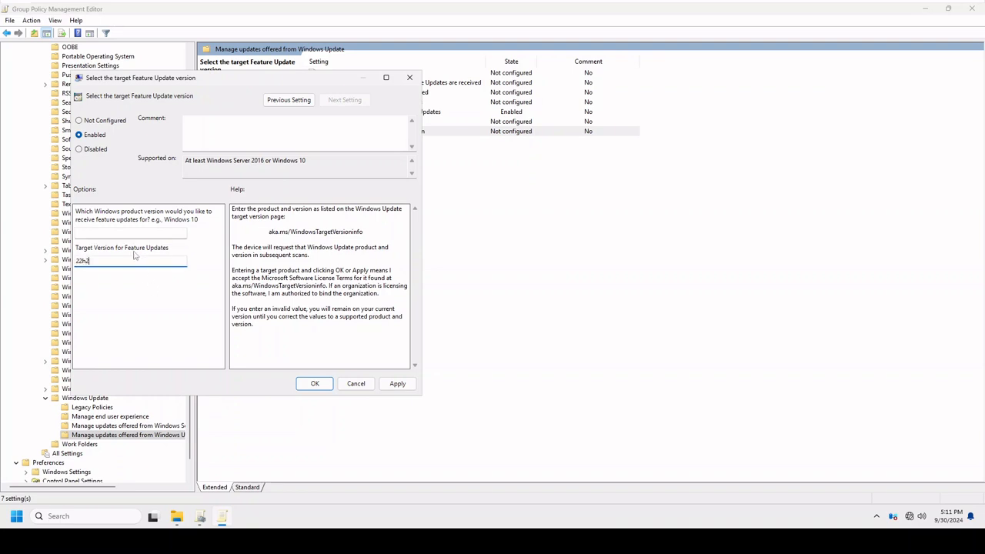
type("22h2")
key("shift+Tab")
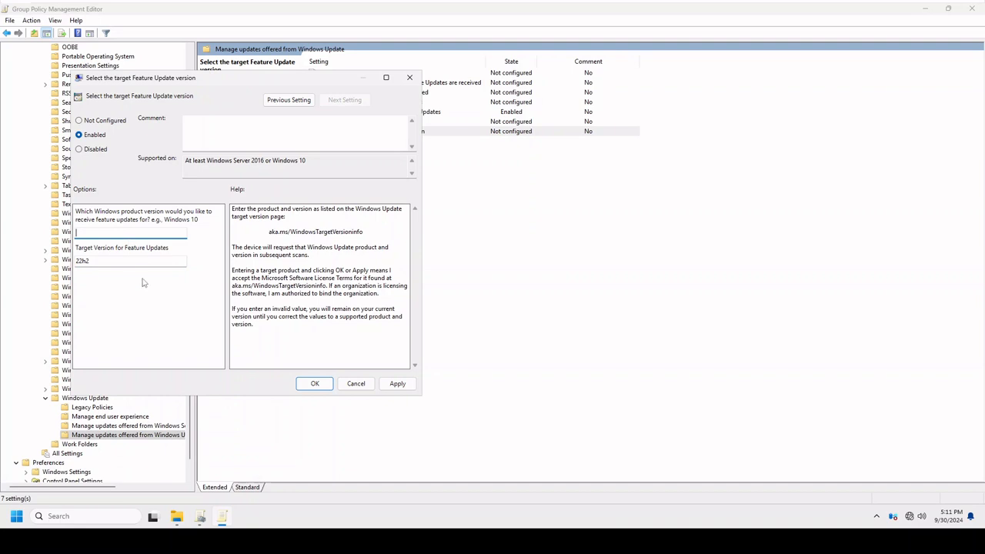
type("Windows")
type(" 10")
left_click(397, 383)
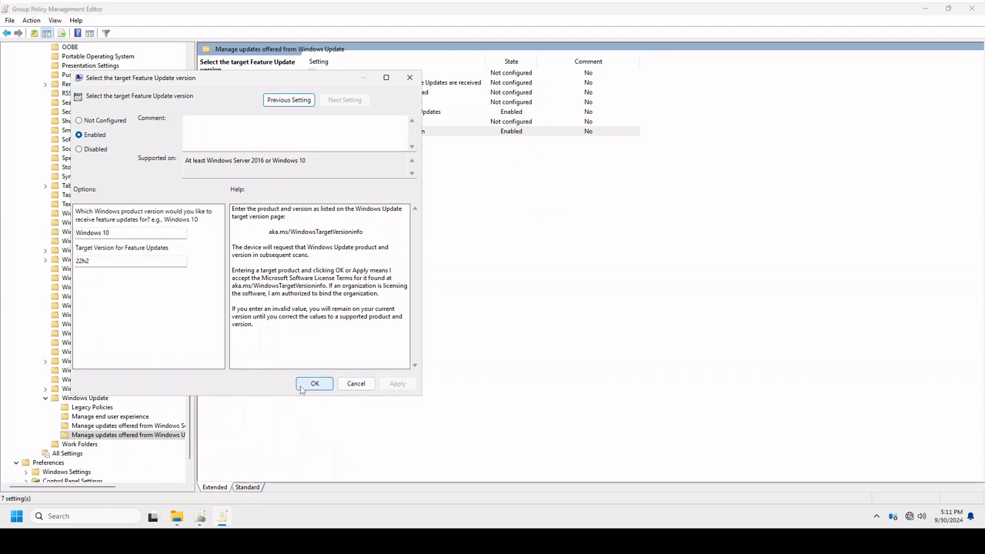
left_click(304, 385)
Clear the product and target version in "Select the target Feature Update version" and set the policy back to Not Configured.
double_click(374, 133)
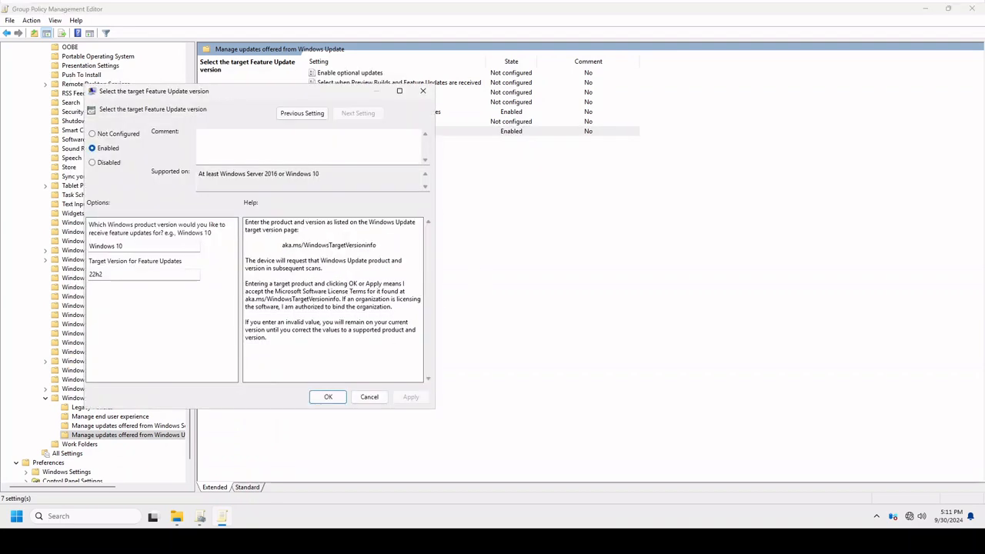
double_click(95, 274)
key("Delete")
key("shift+Tab")
key("Delete")
left_click(102, 136)
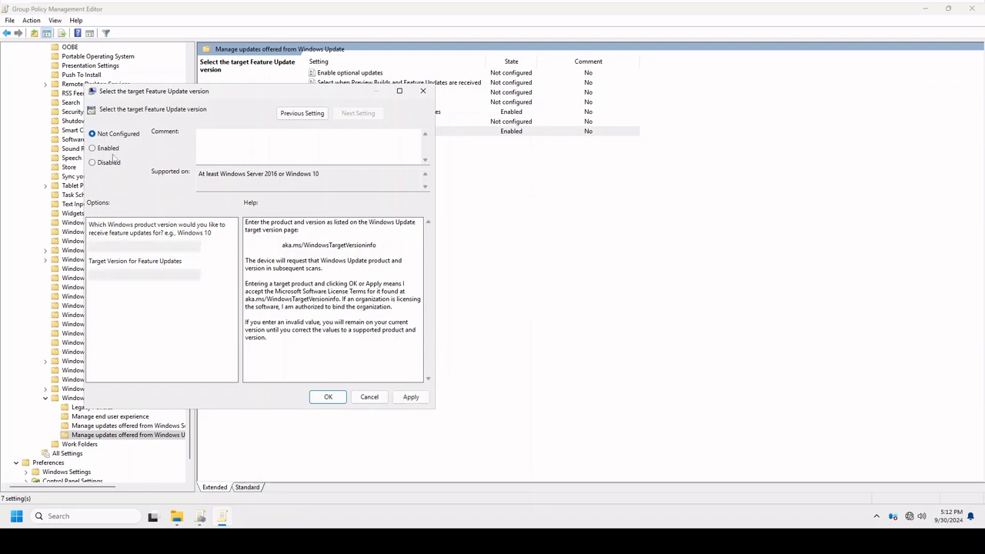
left_click(411, 396)
left_click(331, 397)
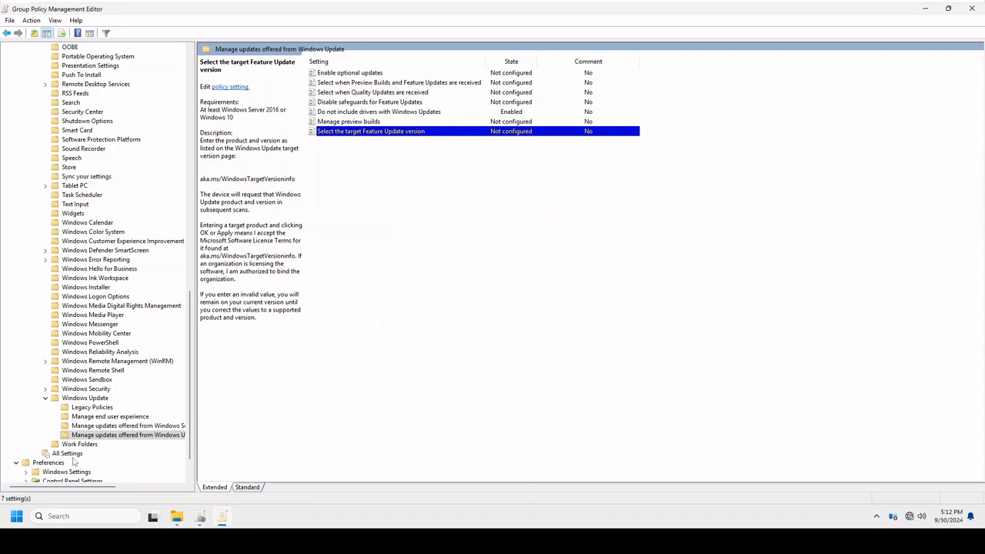
Open the Windows AI policies under Windows Components in the User Configuration administrative templates.
left_click(85, 407)
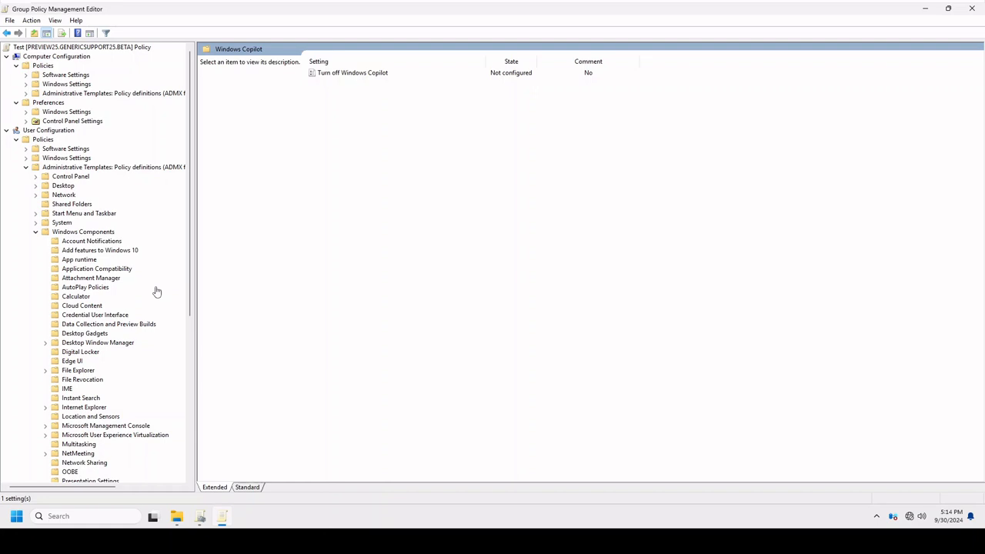
left_click(71, 232)
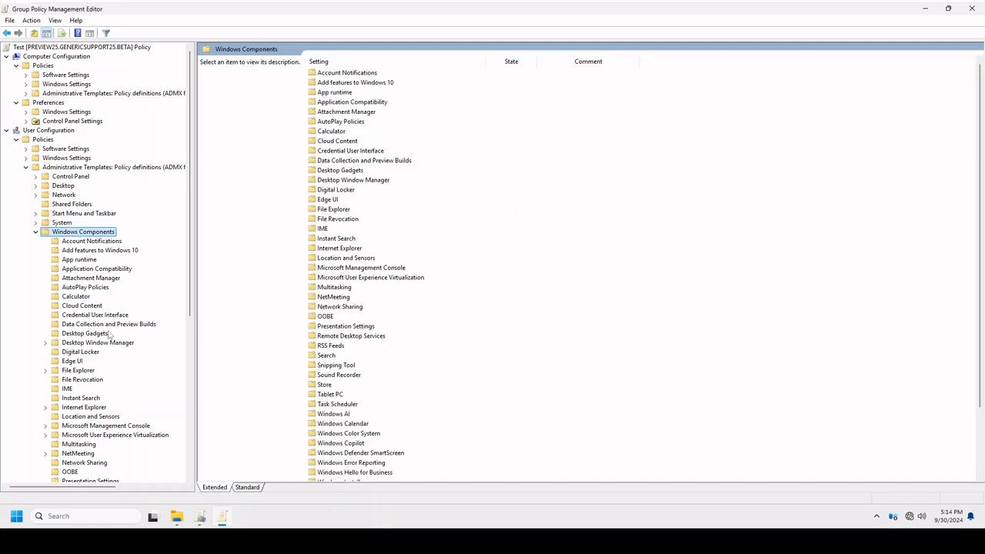
scroll(109, 336, "down", 5)
scroll(109, 336, "down", 3)
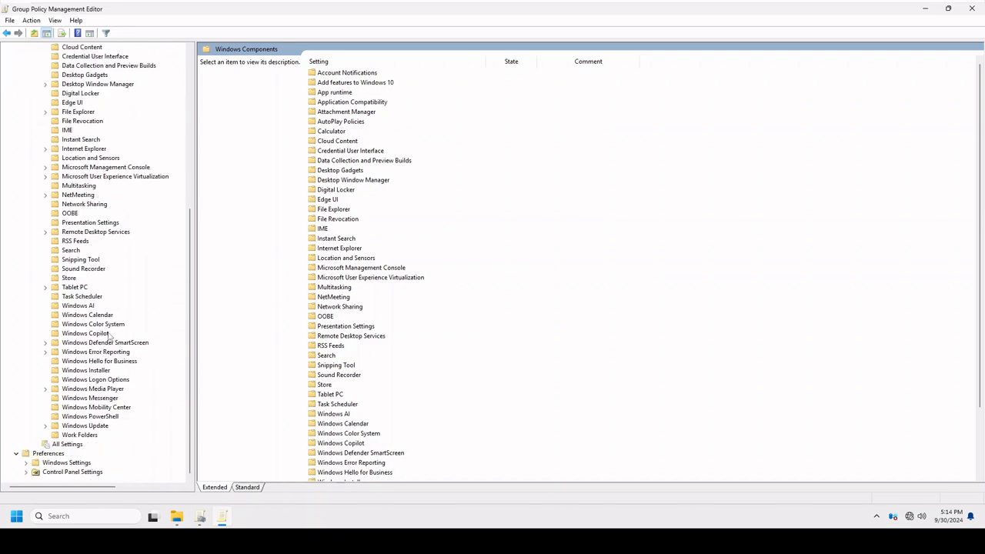
left_click(77, 306)
Open the Windows Copilot policies in User Configuration and read the "Turn off Windows Copilot" description.
scroll(92, 235, "up", 8)
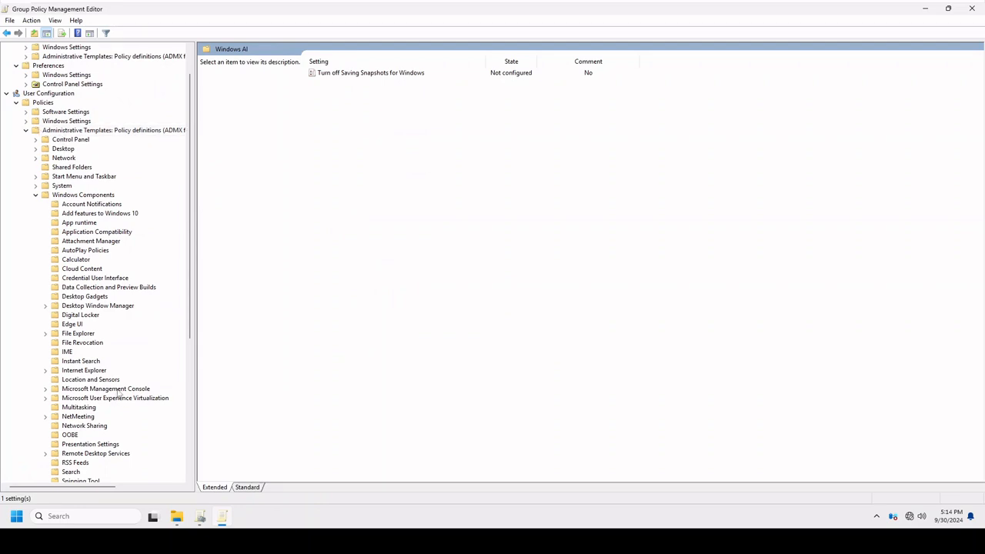
scroll(122, 401, "down", 4)
scroll(122, 401, "down", 2)
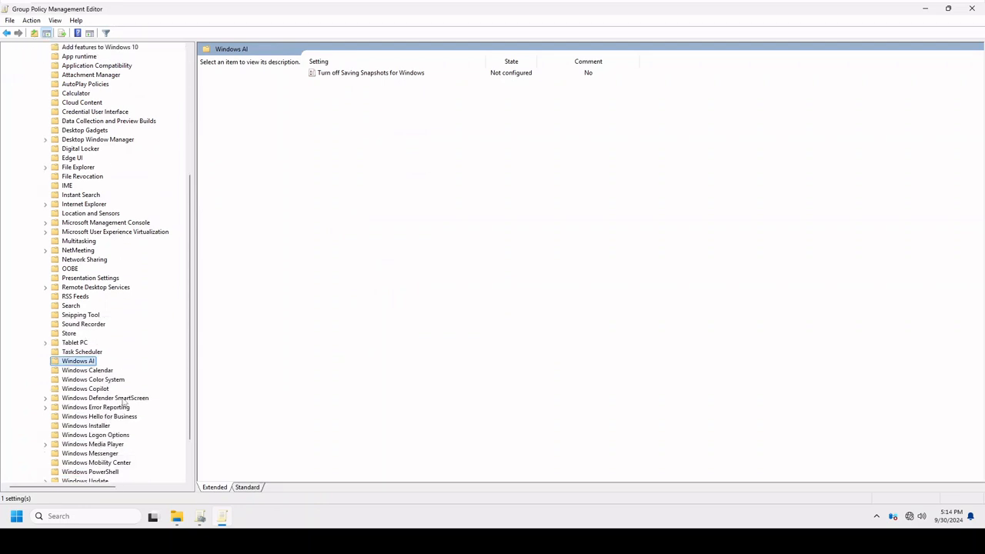
left_click(100, 389)
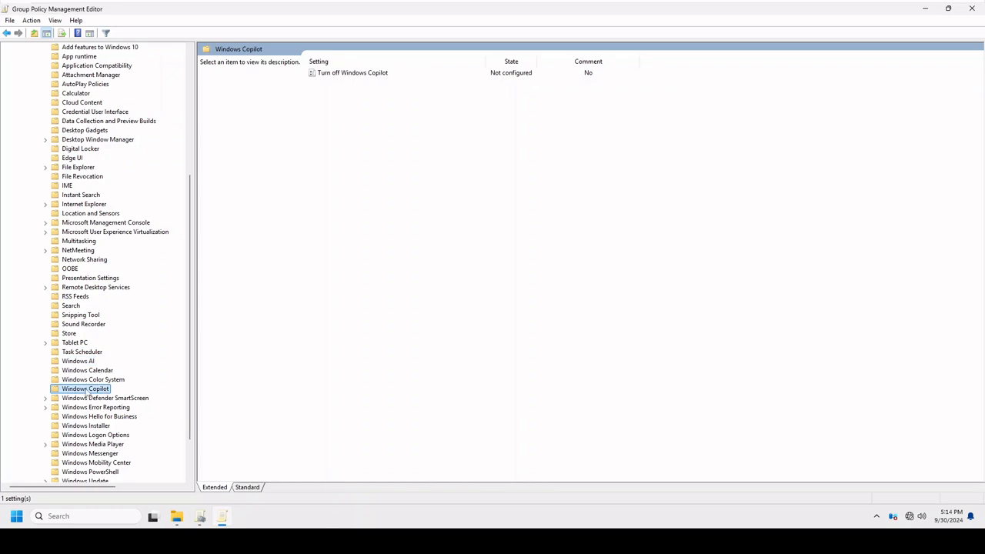
left_click(369, 74)
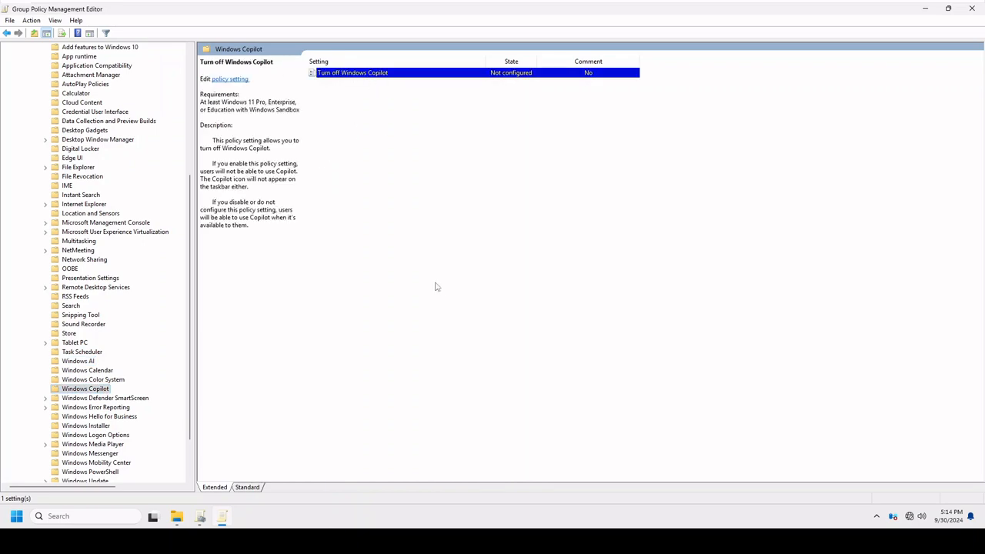
scroll(140, 422, "up", 7)
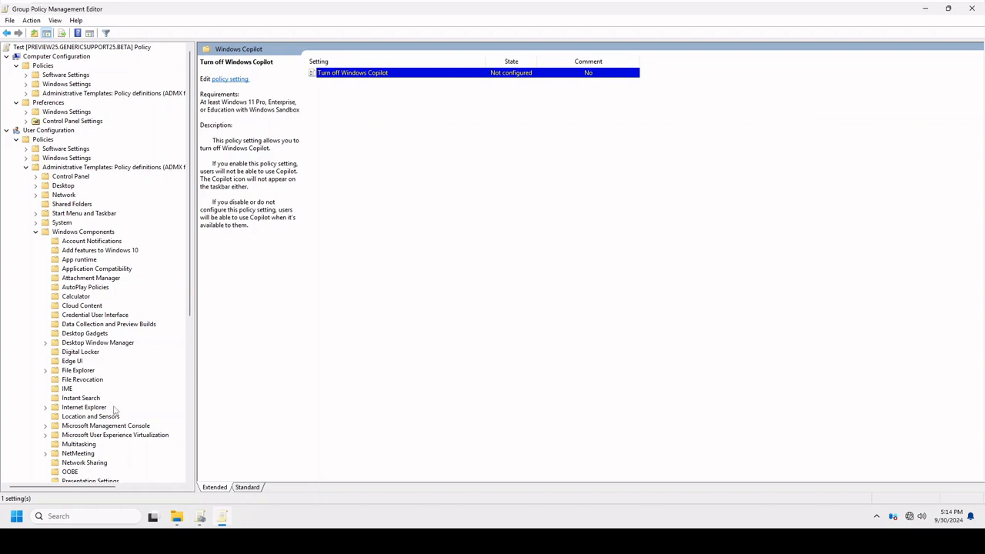
scroll(115, 328, "down", 8)
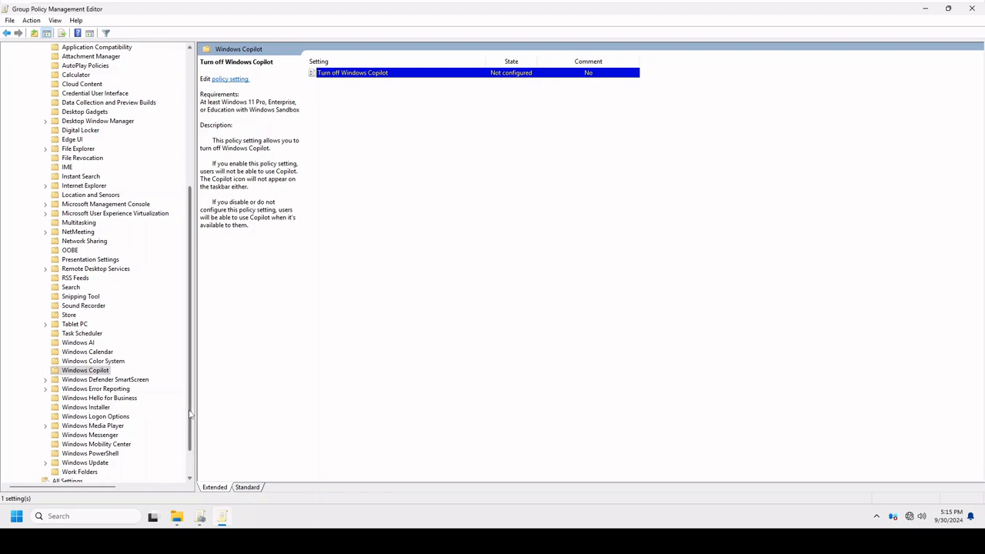
scroll(190, 415, "down", 2)
scroll(168, 416, "up", 4)
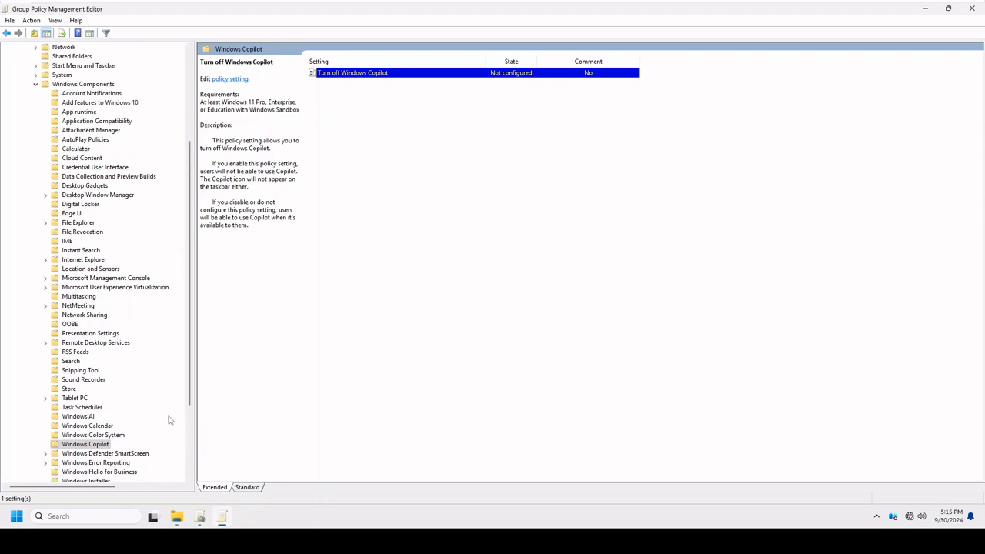
Look through the Windows Components folders in User Configuration to locate Windows Copilot in the policy tree.
left_click(75, 450)
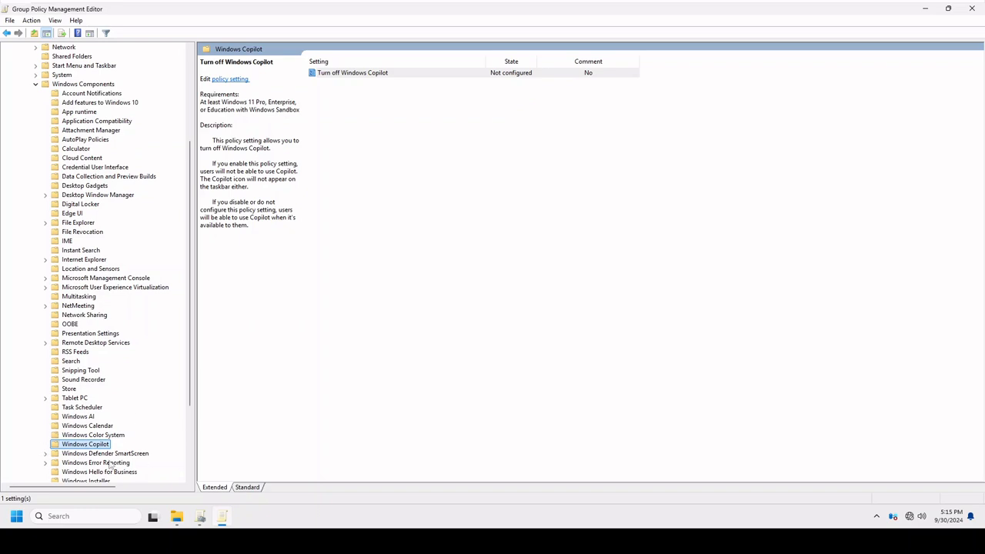
scroll(133, 427, "up", 5)
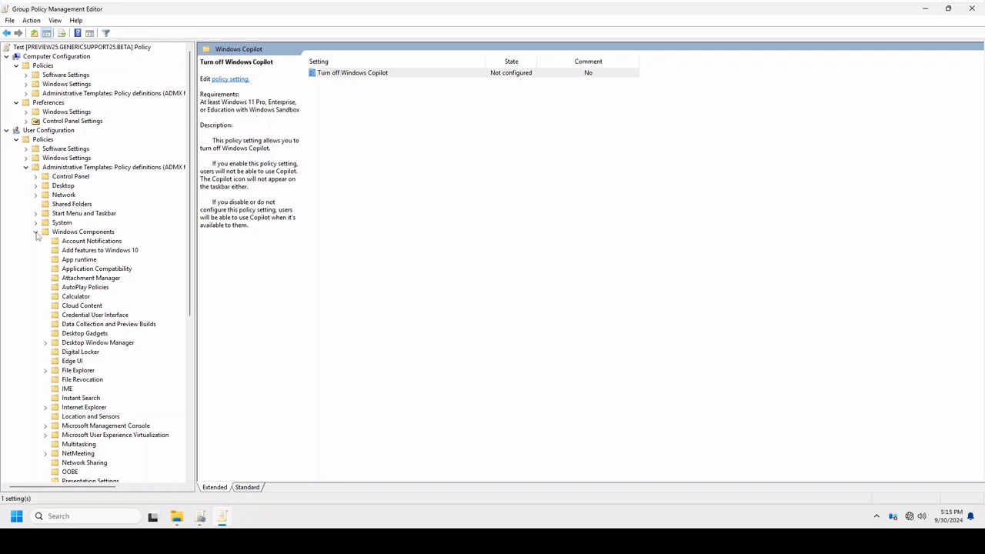
scroll(58, 308, "down", 8)
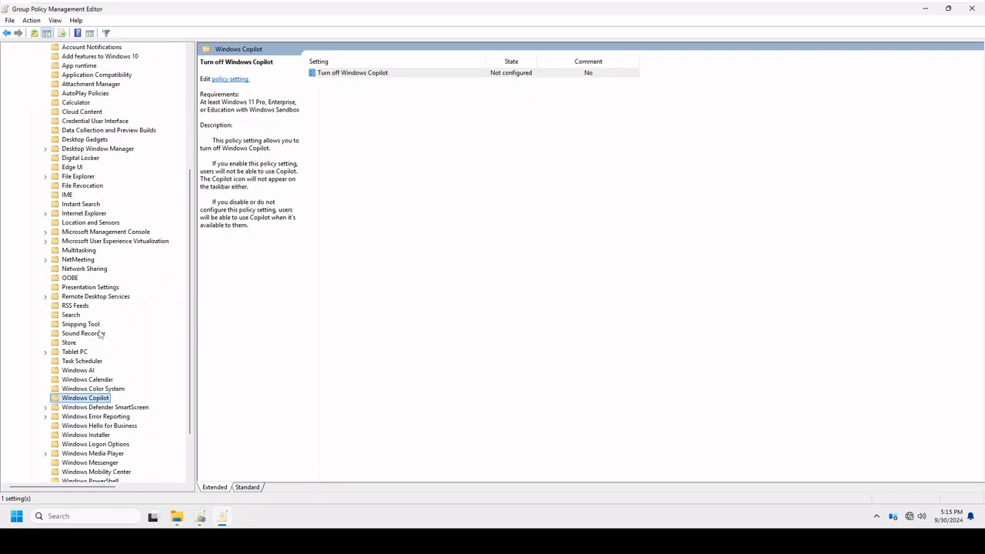
scroll(127, 408, "up", 8)
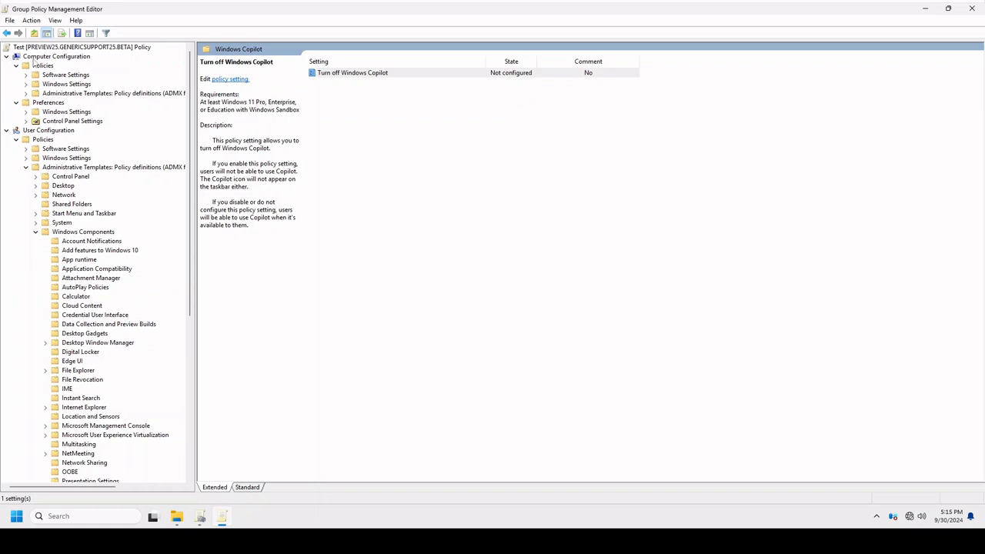
scroll(83, 300, "down", 7)
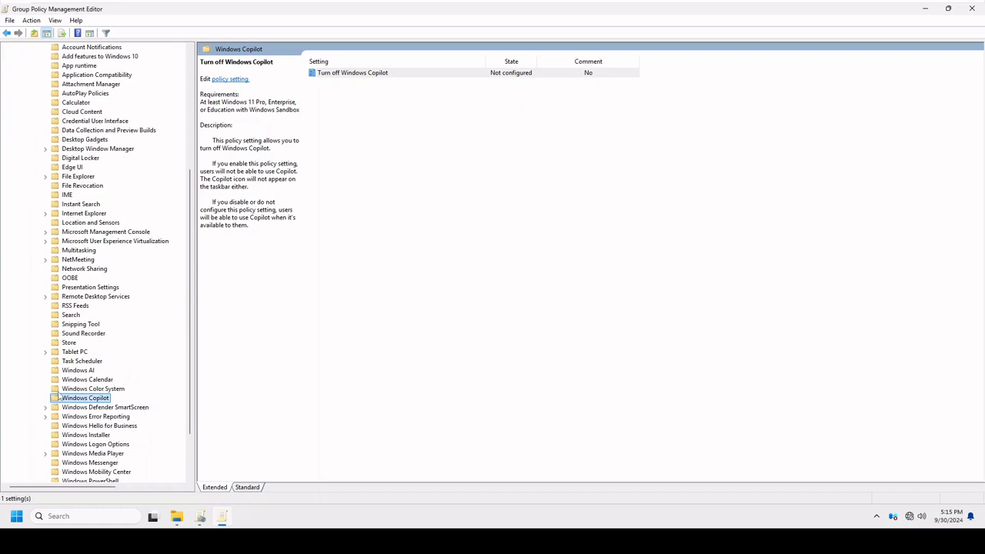
scroll(91, 277, "up", 5)
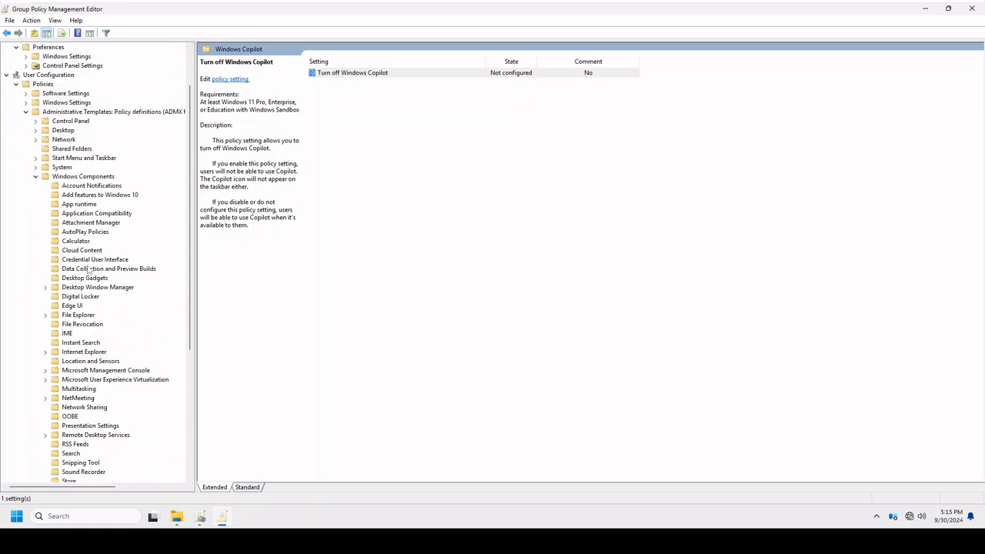
scroll(111, 416, "down", 6)
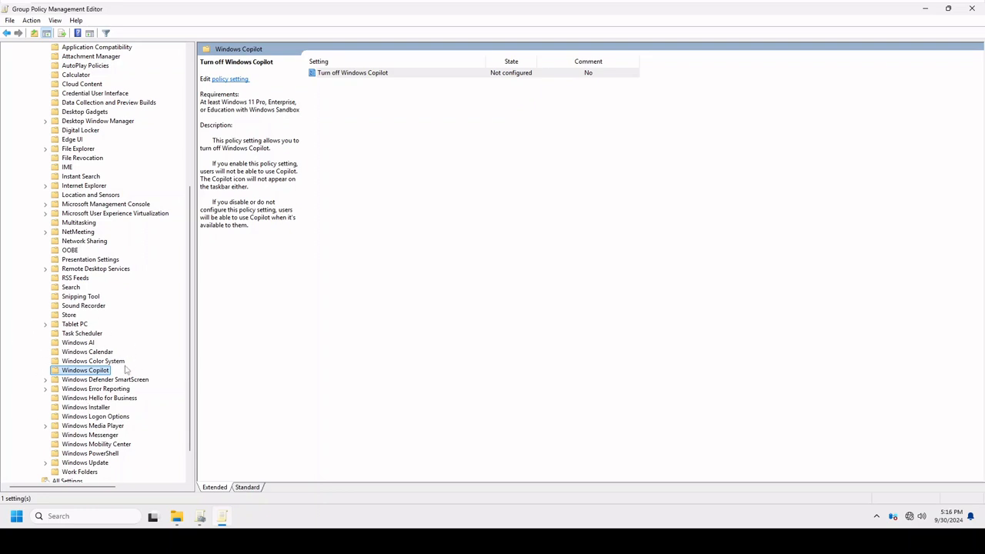
scroll(100, 404, "up", 10)
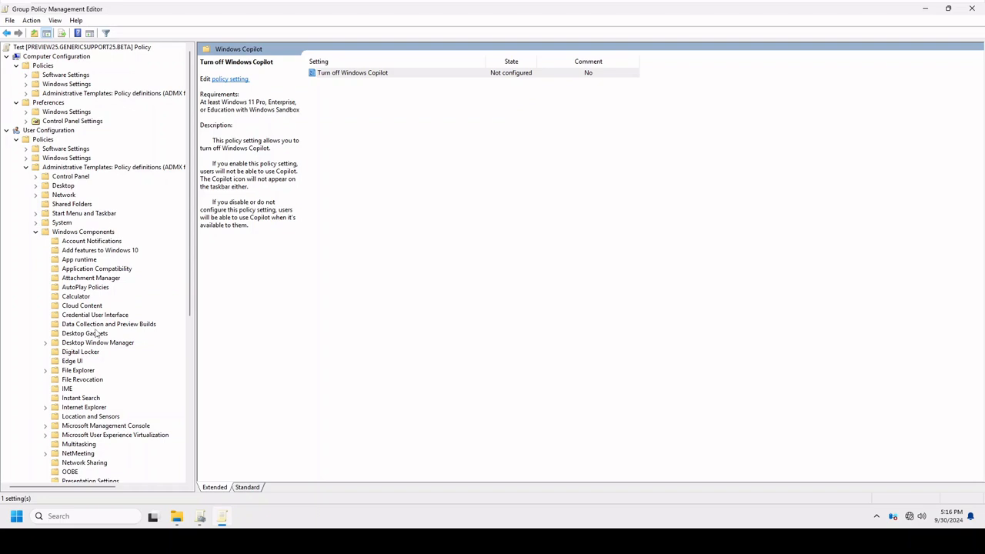
Reopen the Windows Copilot folder under the User Configuration Windows Components and select "Turn off Windows Copilot".
left_click(36, 231)
left_click(35, 232)
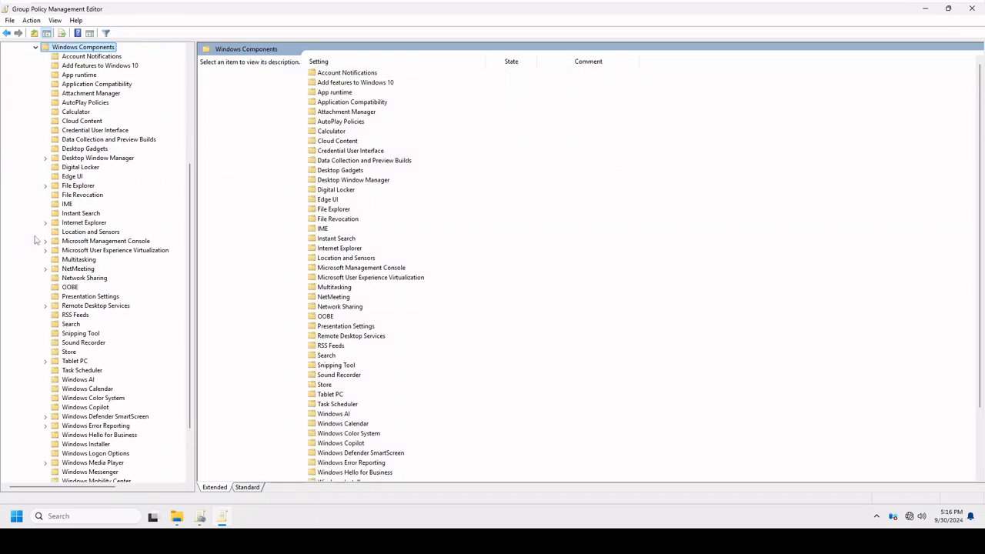
scroll(105, 383, "down", 3)
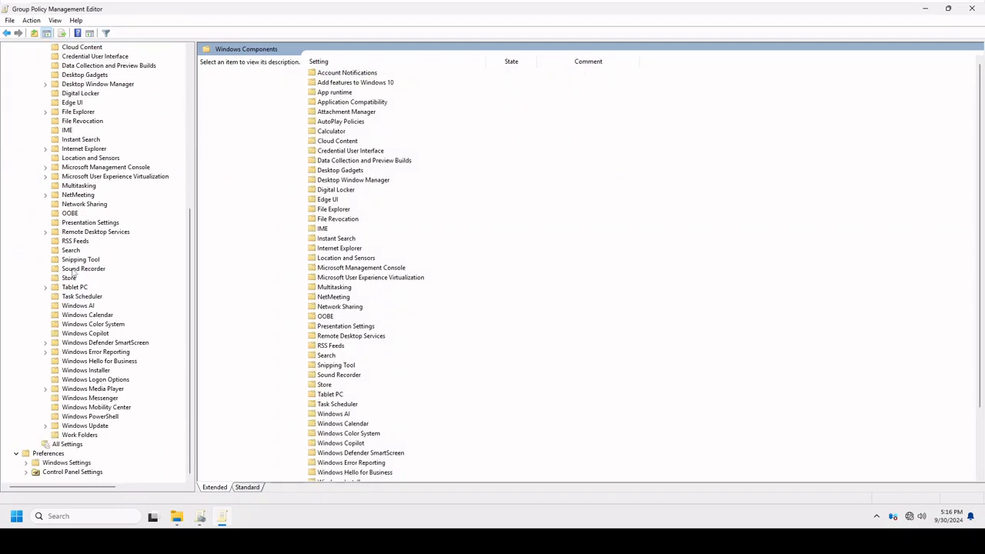
left_click(72, 333)
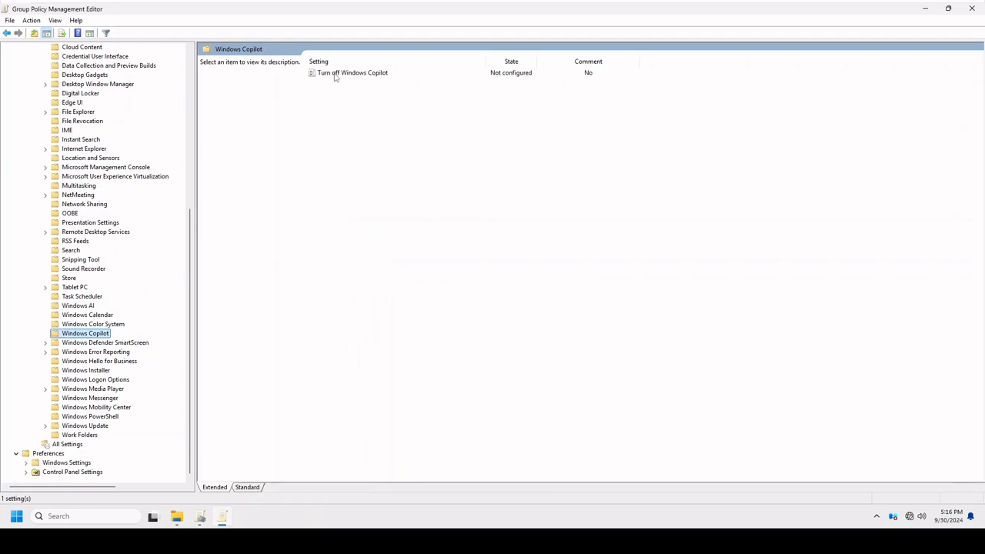
left_click(336, 74)
Collapse the User Configuration policies and expand Windows Components under the Computer Configuration administrative templates.
scroll(91, 295, "up", 9)
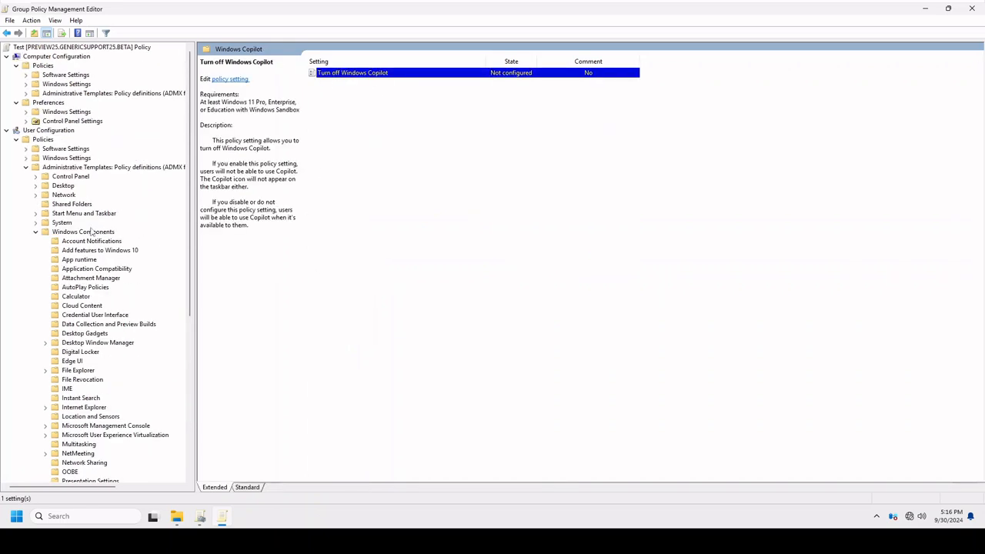
left_click(36, 231)
left_click(26, 167)
left_click(16, 140)
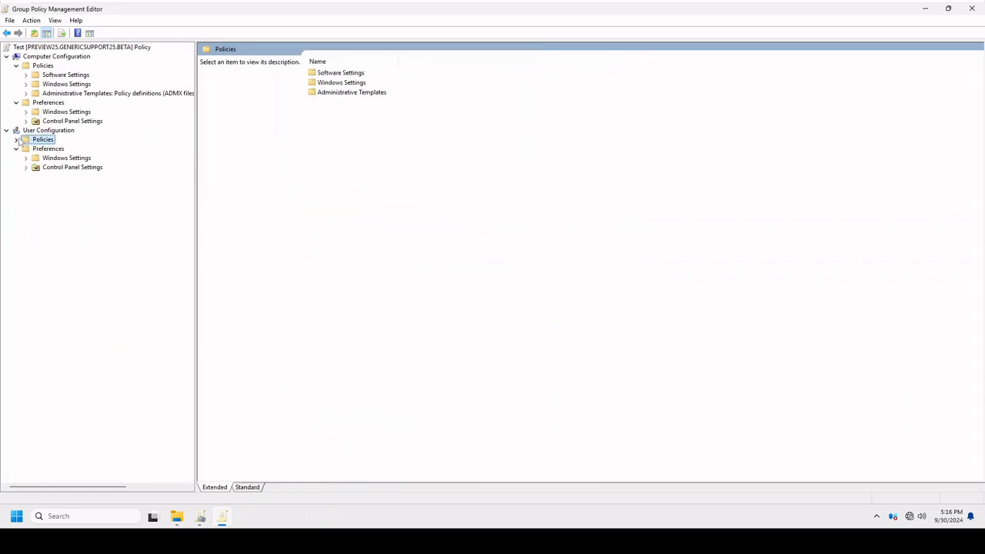
left_click(25, 93)
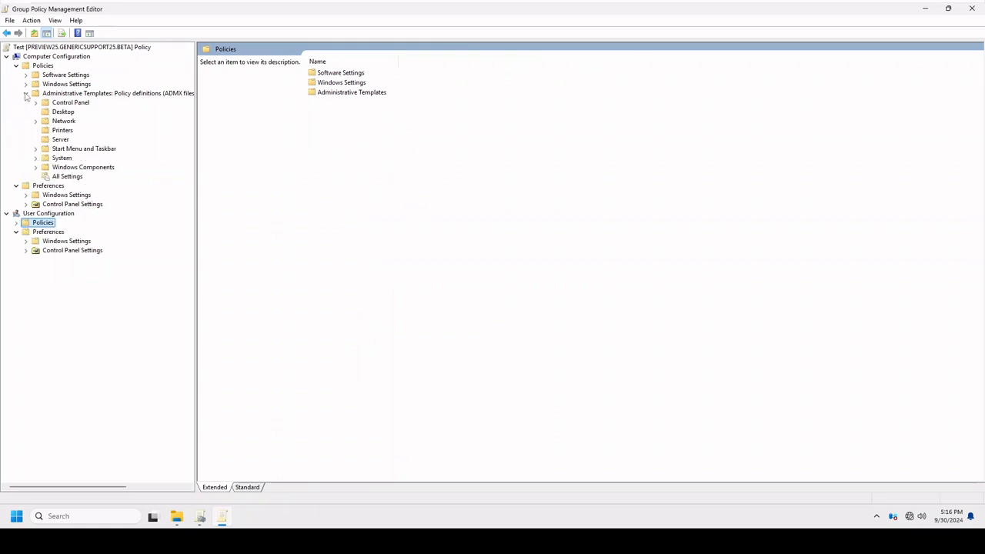
left_click(35, 167)
Look through the Computer Configuration Windows Components folders and open the Human Presence policies.
scroll(131, 395, "down", 14)
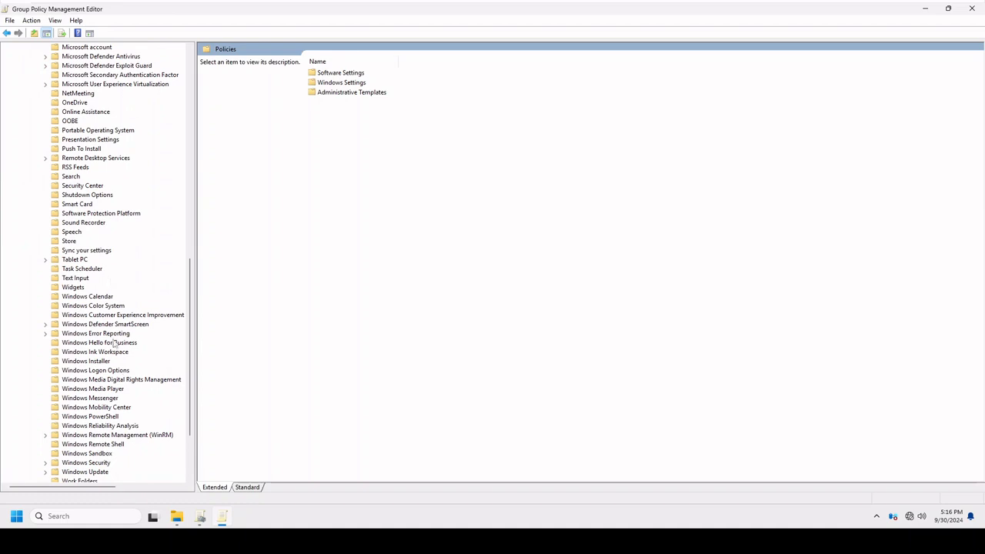
scroll(116, 380, "down", 3)
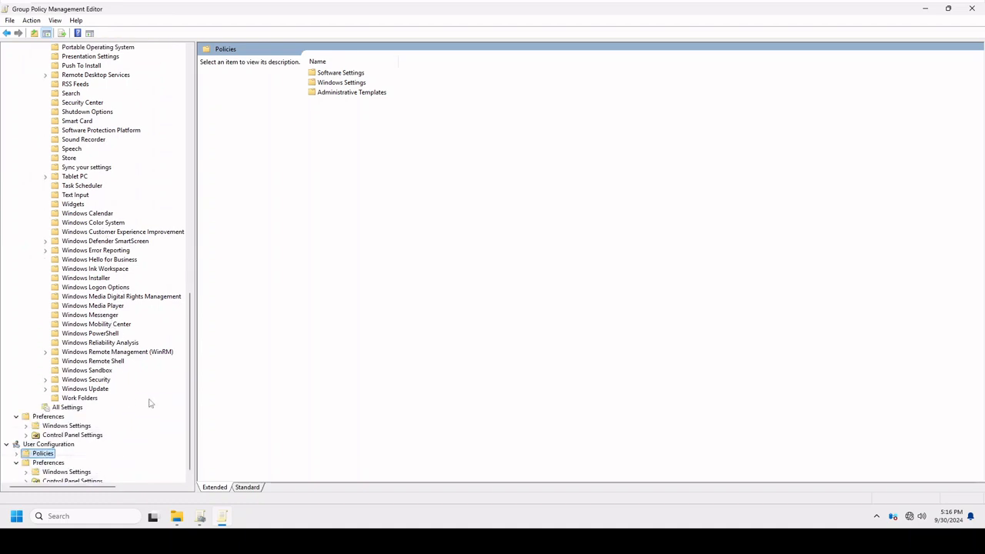
scroll(150, 404, "up", 14)
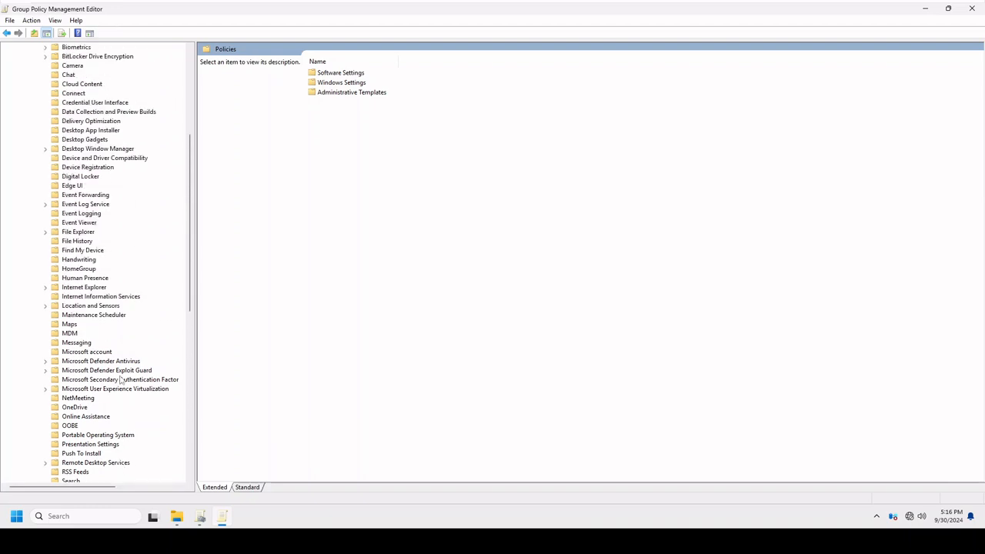
scroll(120, 379, "up", 2)
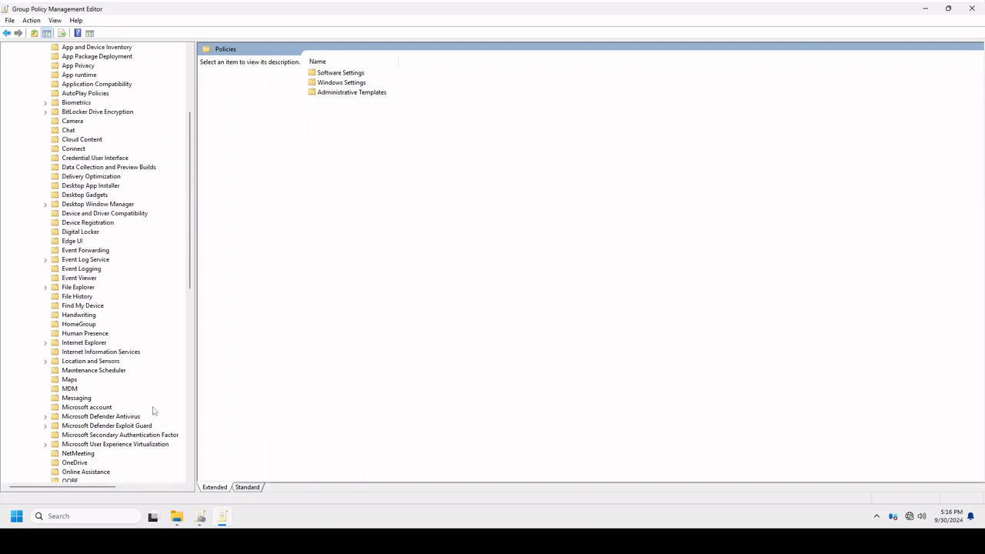
scroll(129, 409, "up", 1)
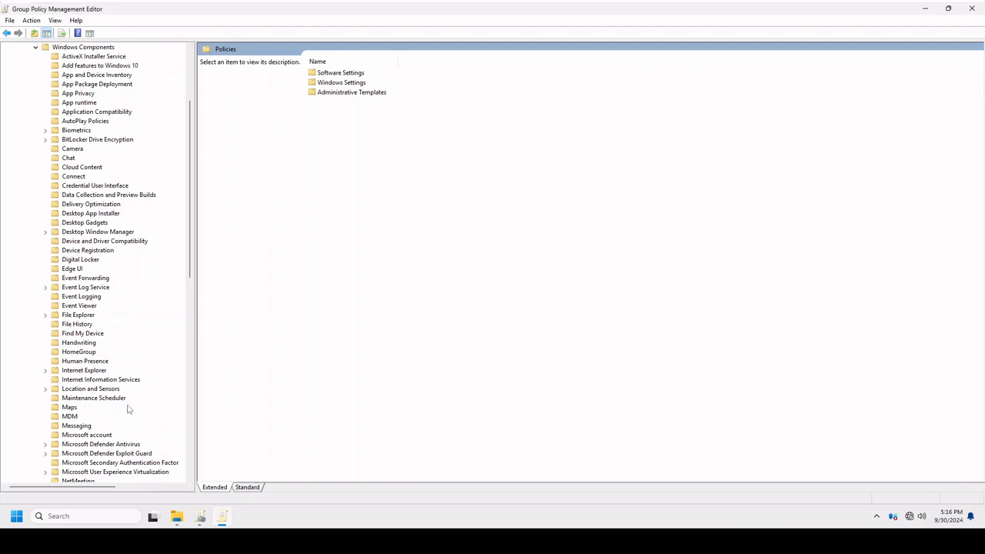
left_click(104, 362)
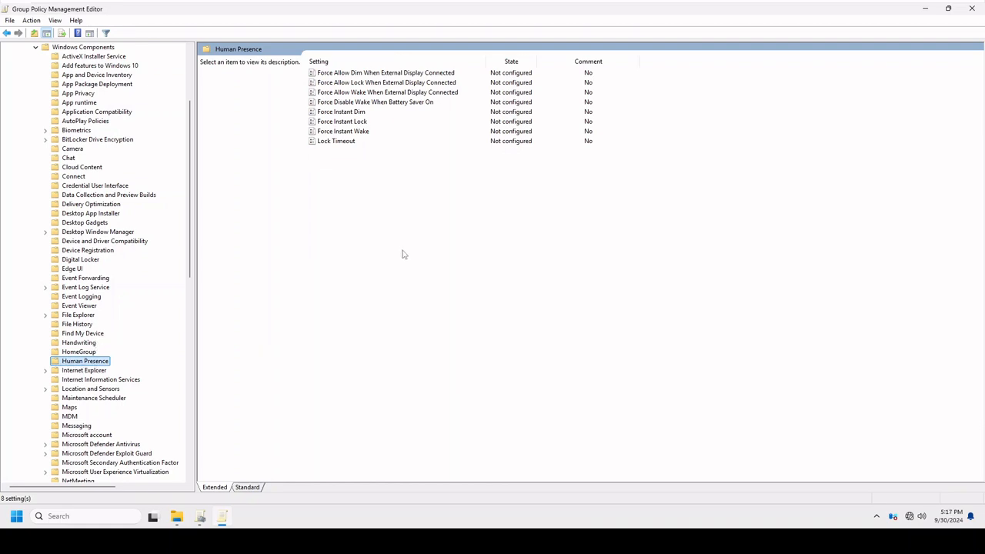
Review the Human Presence setting descriptions from Force Instant Wake up to Force Allow Dim When External Display Connected.
left_click(351, 132)
left_click(343, 123)
left_click(344, 112)
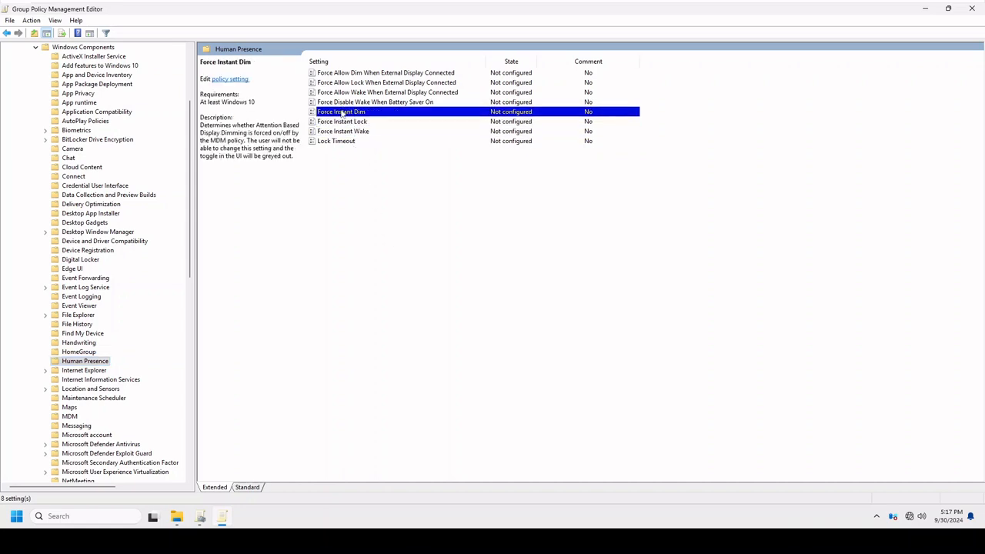
left_click(342, 102)
left_click(341, 93)
left_click(339, 80)
left_click(339, 73)
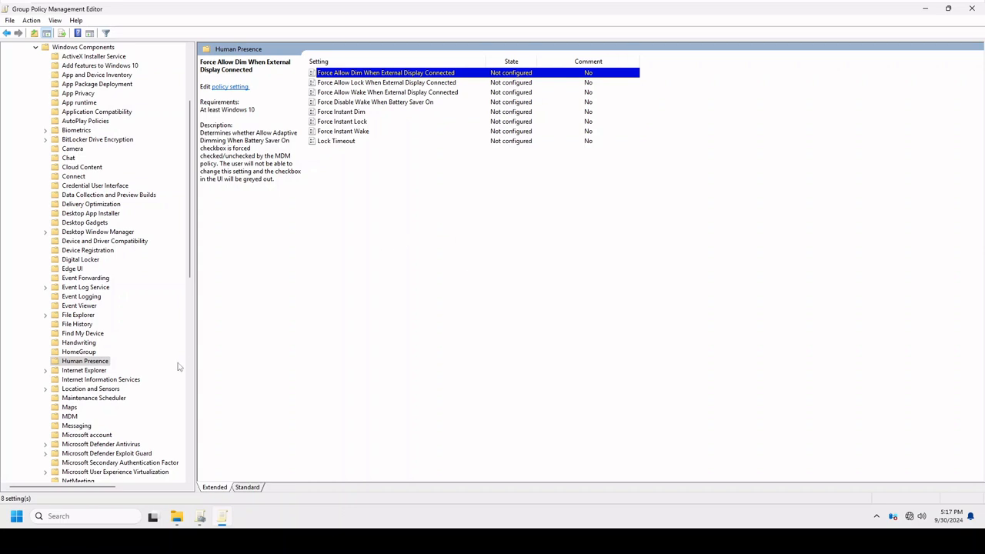
Collapse the Computer Configuration Windows Components folder and close the Test policy's editor.
scroll(177, 367, "up", 4)
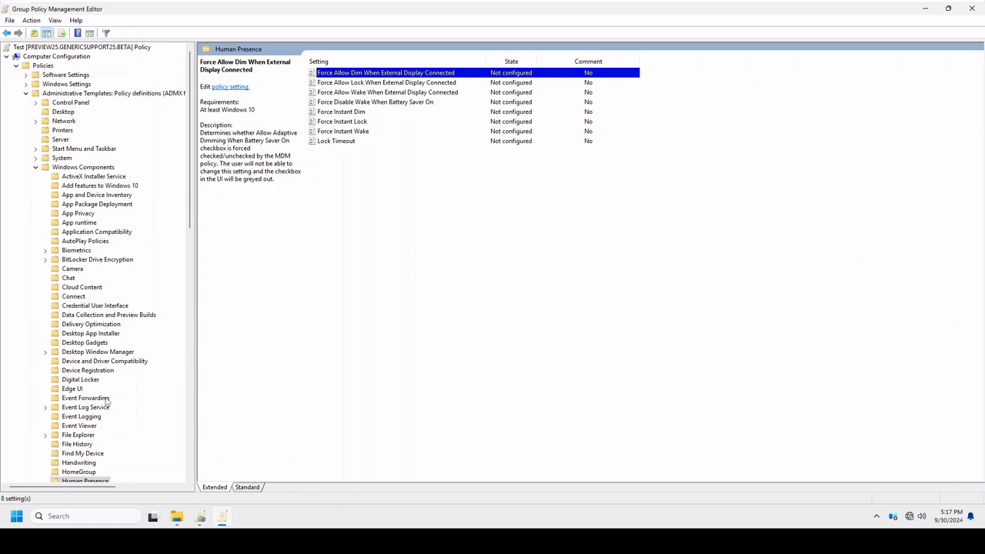
scroll(119, 323, "down", 1)
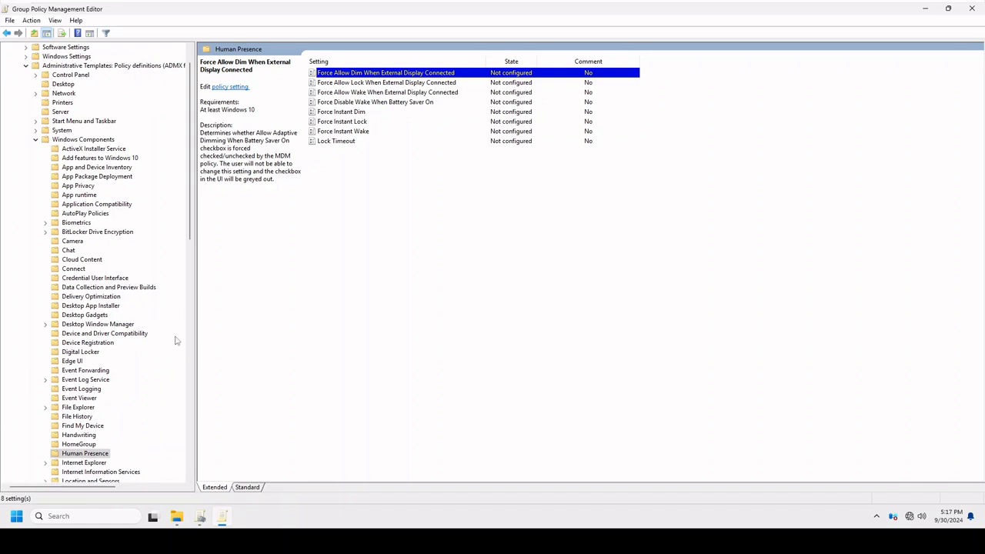
scroll(175, 341, "up", 1)
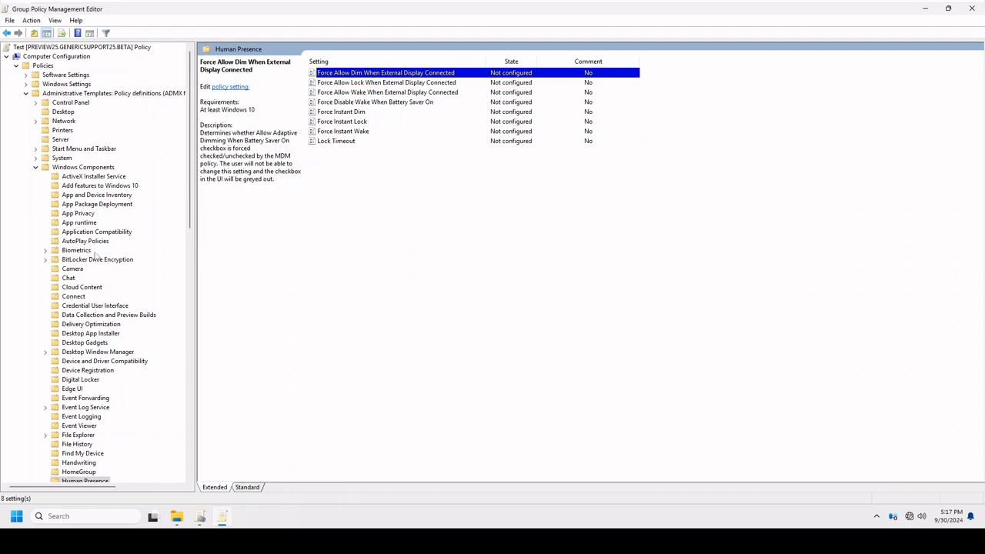
left_click(36, 167)
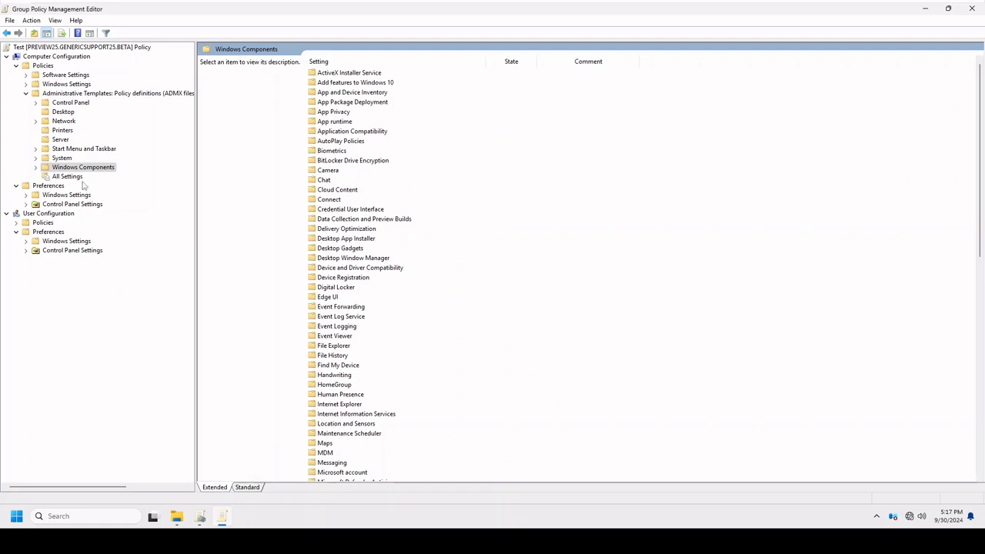
left_click(972, 7)
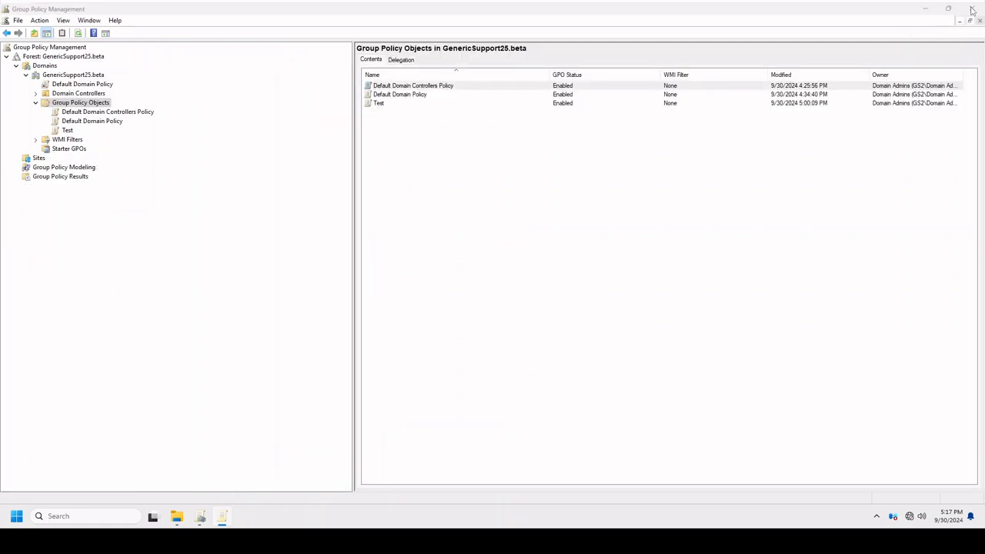
Inspect the Default Domain Policy without changing its SYSVOL permissions, and view the delegation of its domain link.
left_click(90, 122)
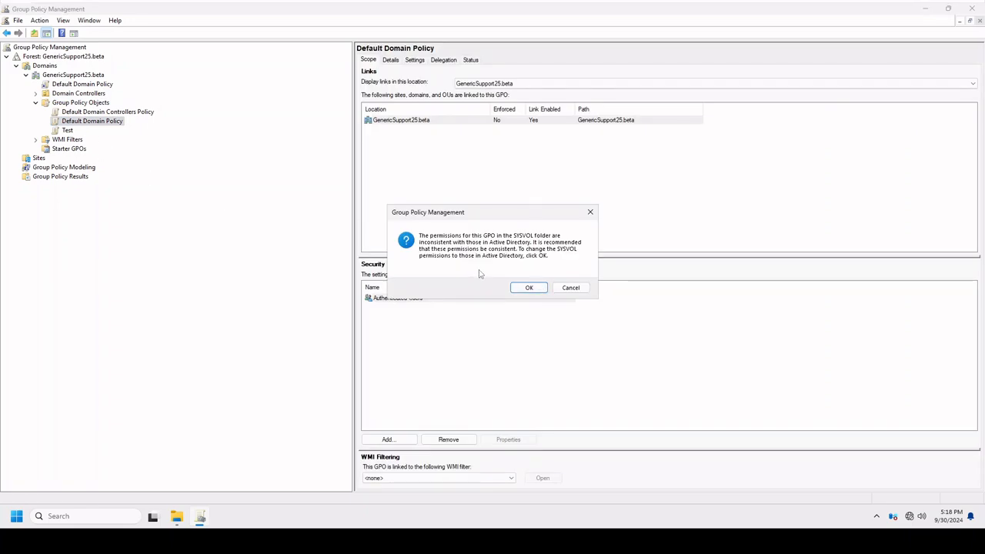
left_click(571, 288)
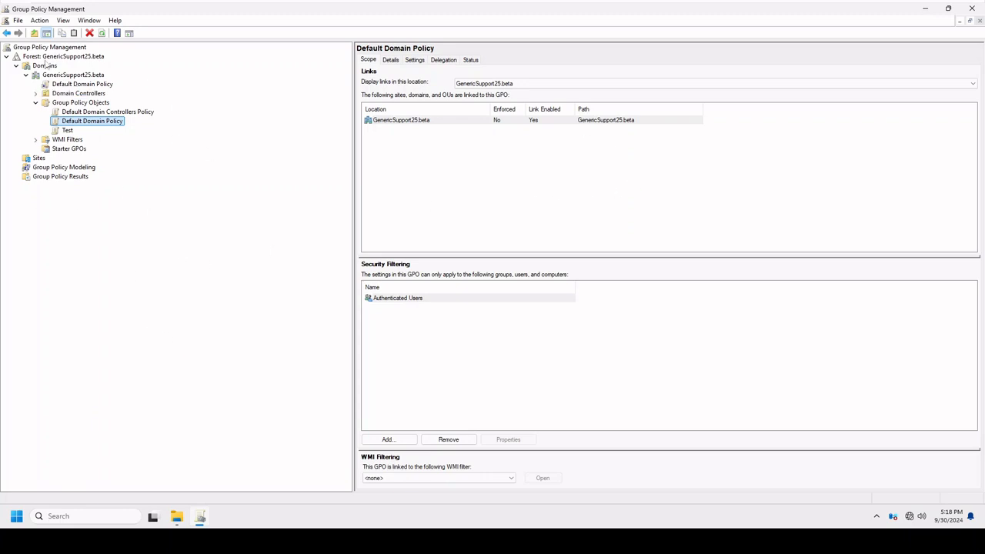
left_click(108, 84)
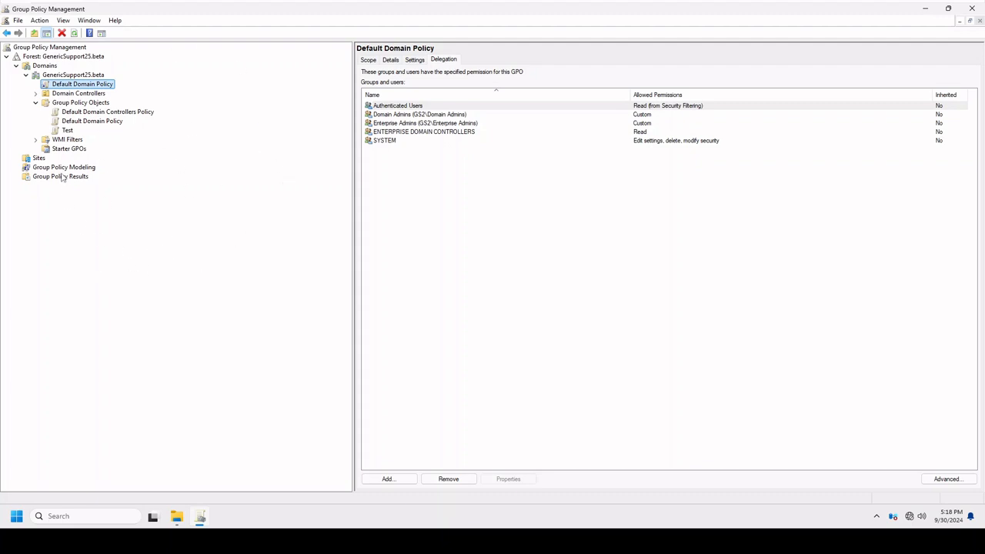
left_click(773, 235)
Close Group Policy Management and the PolicyDefinitions, PolicyDefinitions_1809 and Tools folder windows.
left_click(971, 9)
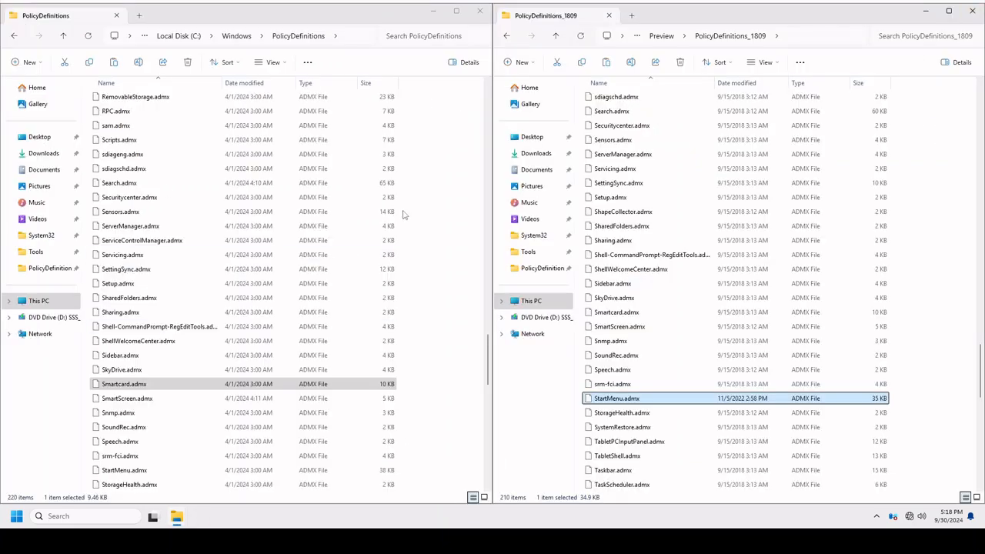
left_click(478, 14)
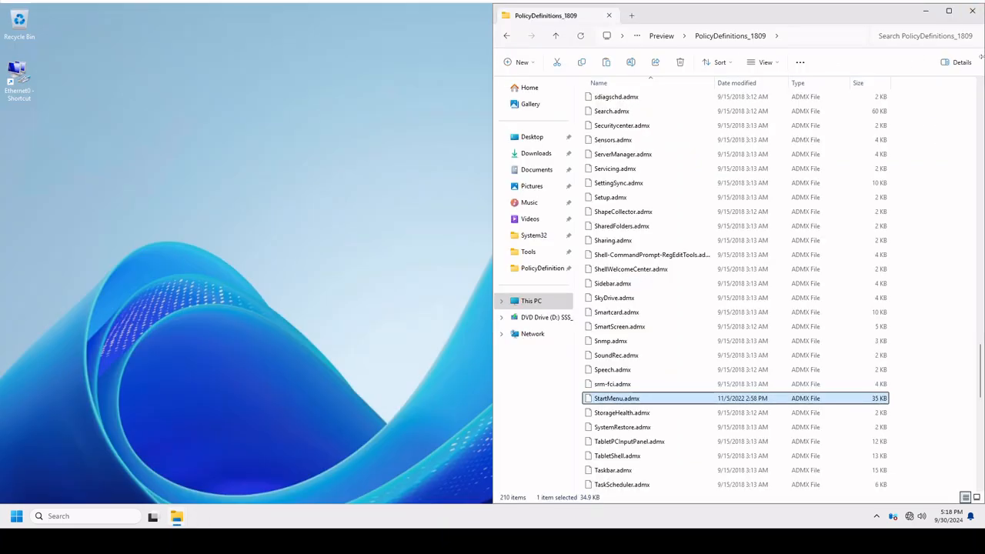
left_click(971, 11)
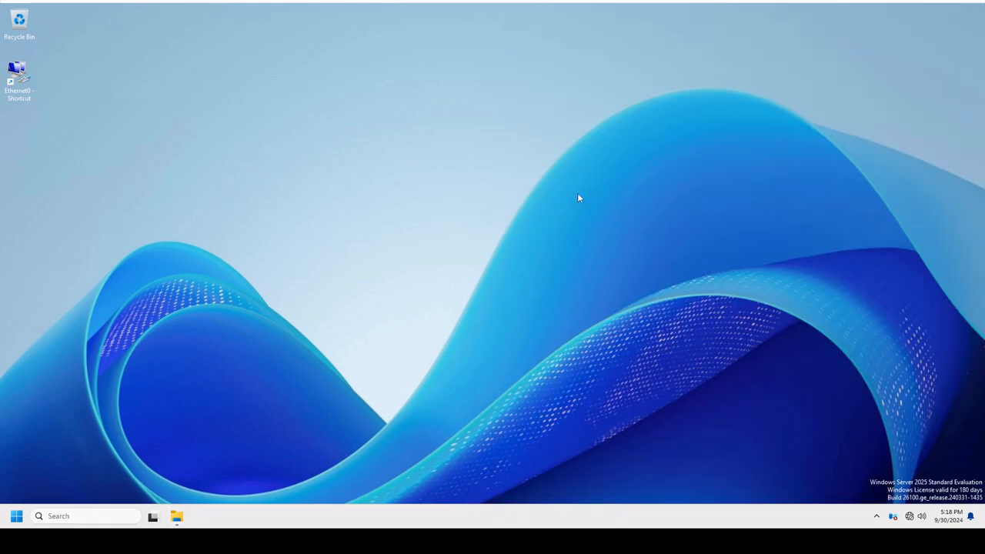
left_click(178, 518)
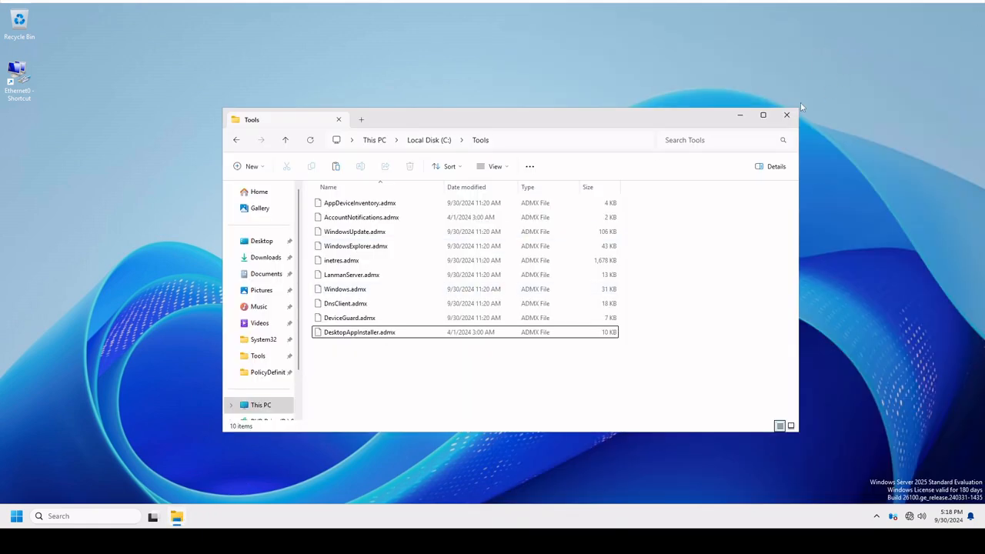
left_click(781, 115)
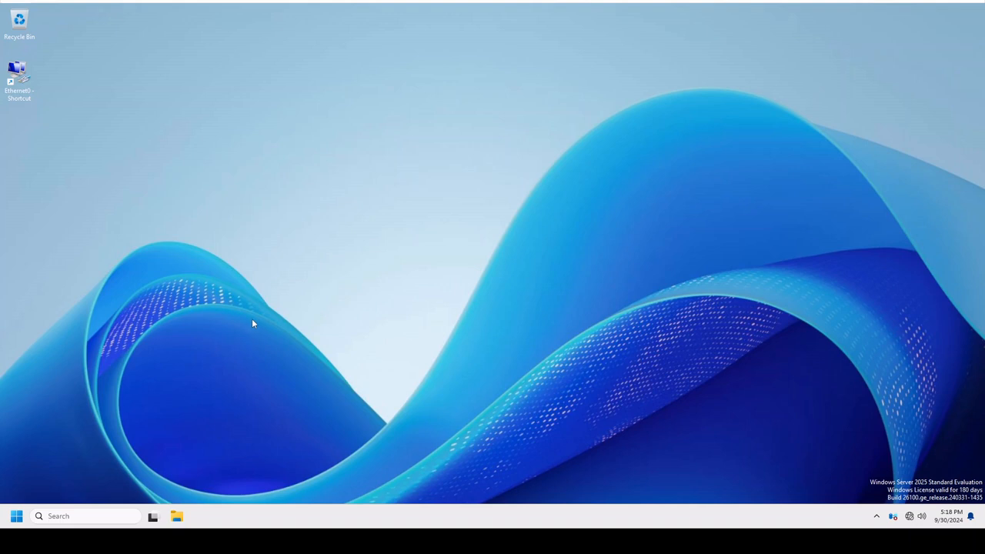